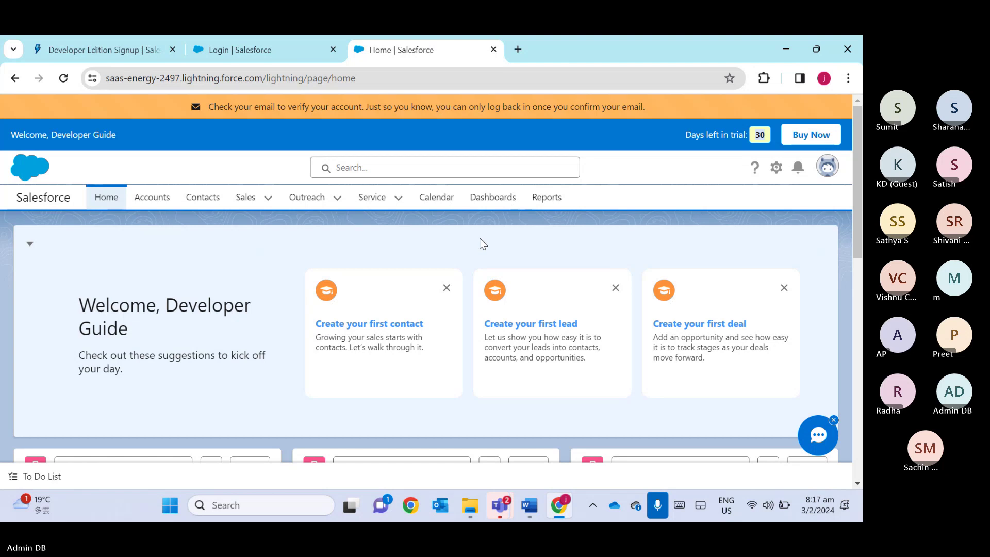
# - Admit both lobby guests into the Teams meeting, making 15 participants, then return to Salesforce Home
pyautogui.moveTo(500, 506)
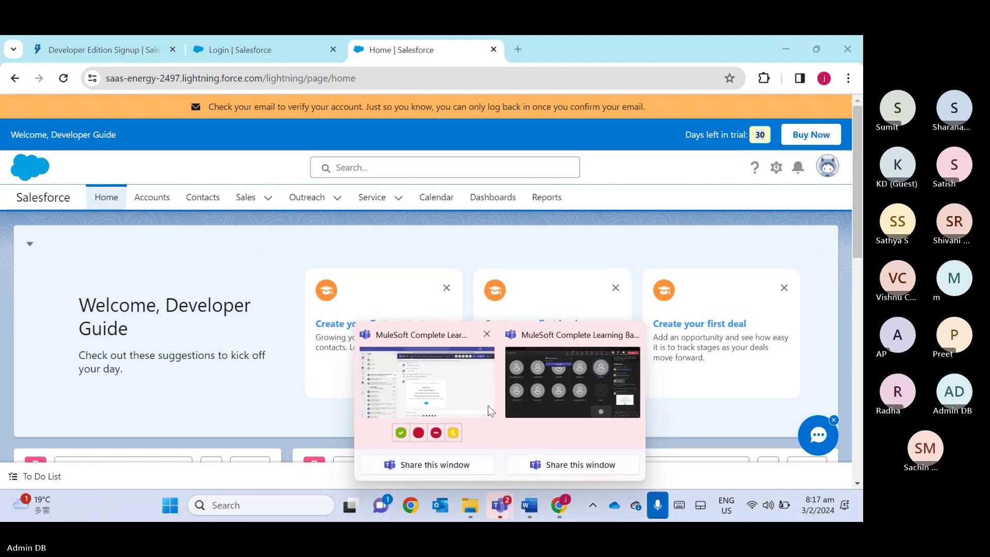
pyautogui.click(473, 401)
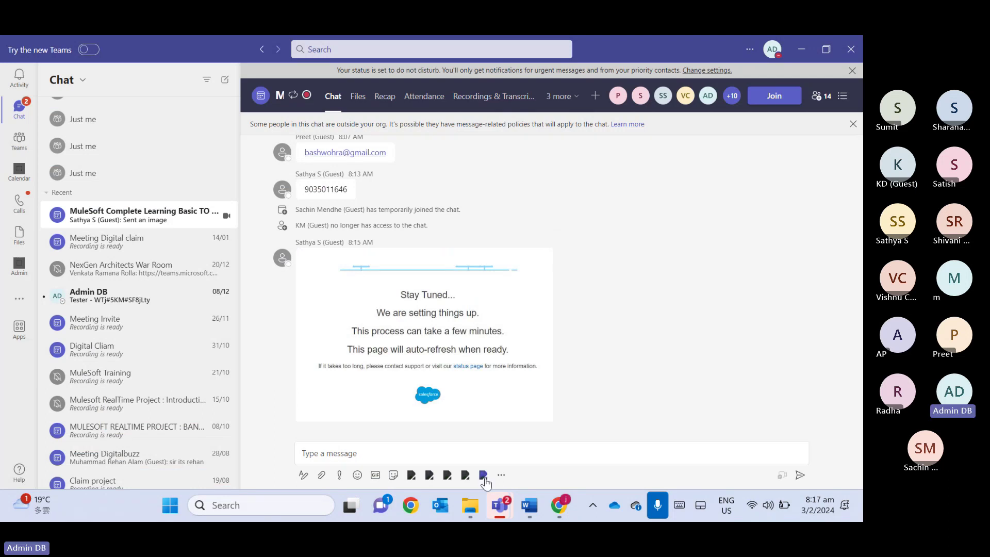
pyautogui.moveTo(511, 511)
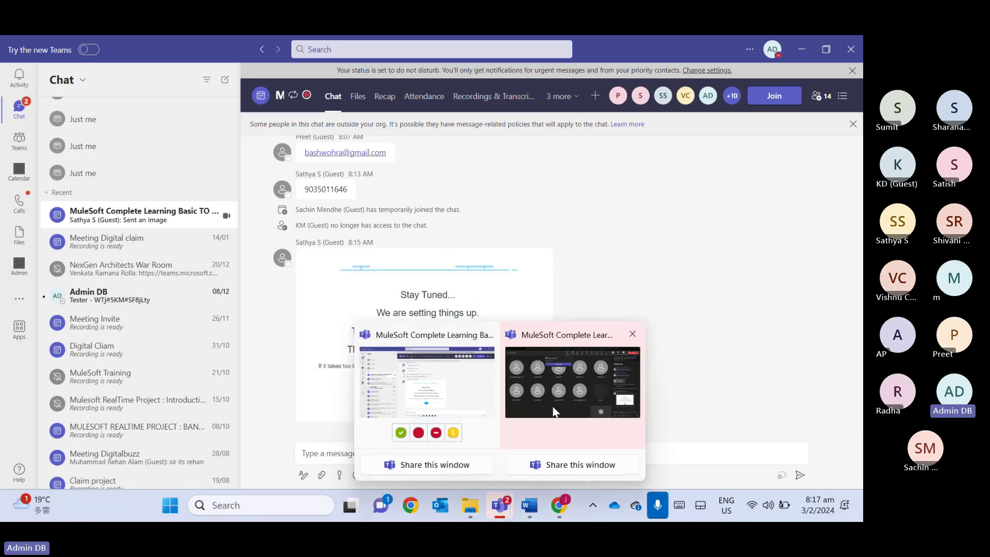
pyautogui.click(555, 423)
pyautogui.click(366, 156)
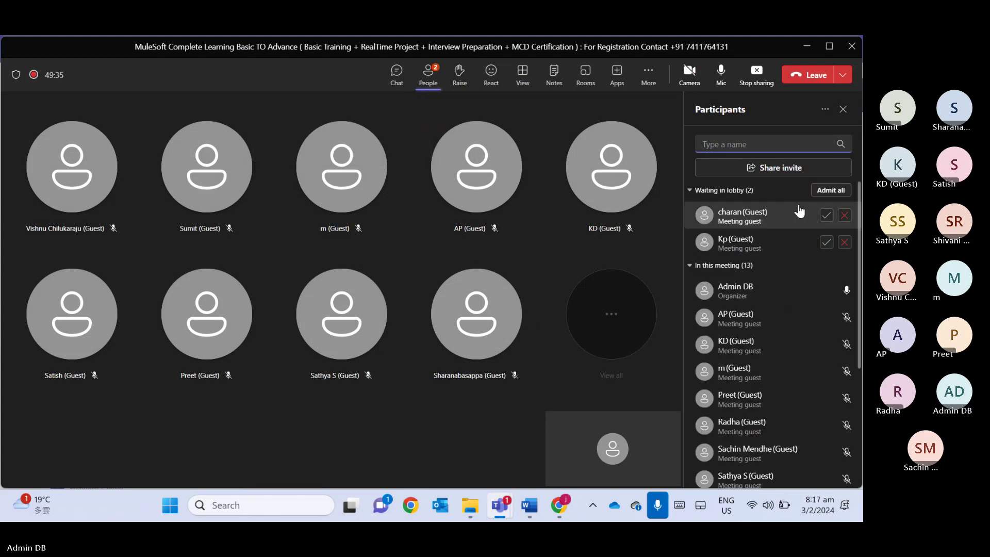
pyautogui.click(827, 192)
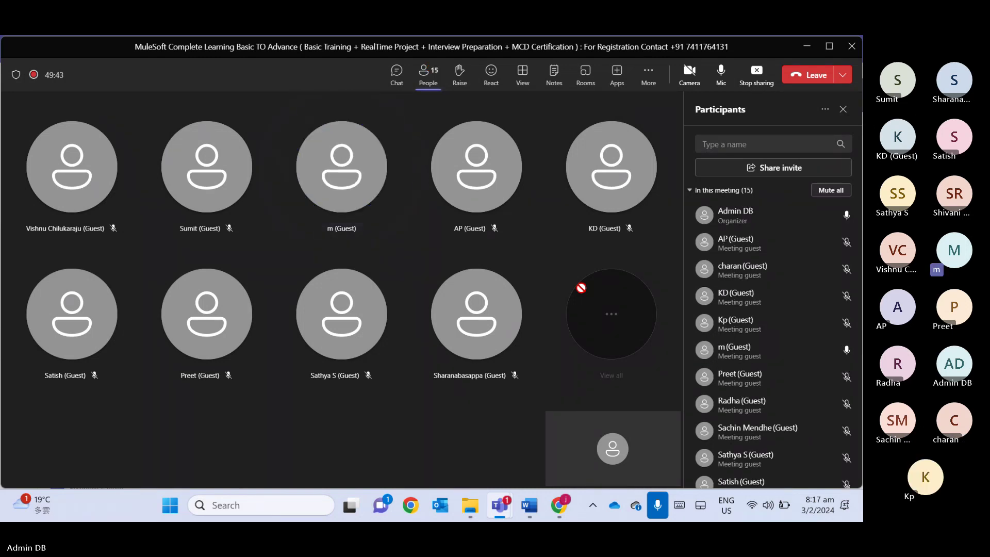
pyautogui.moveTo(559, 506)
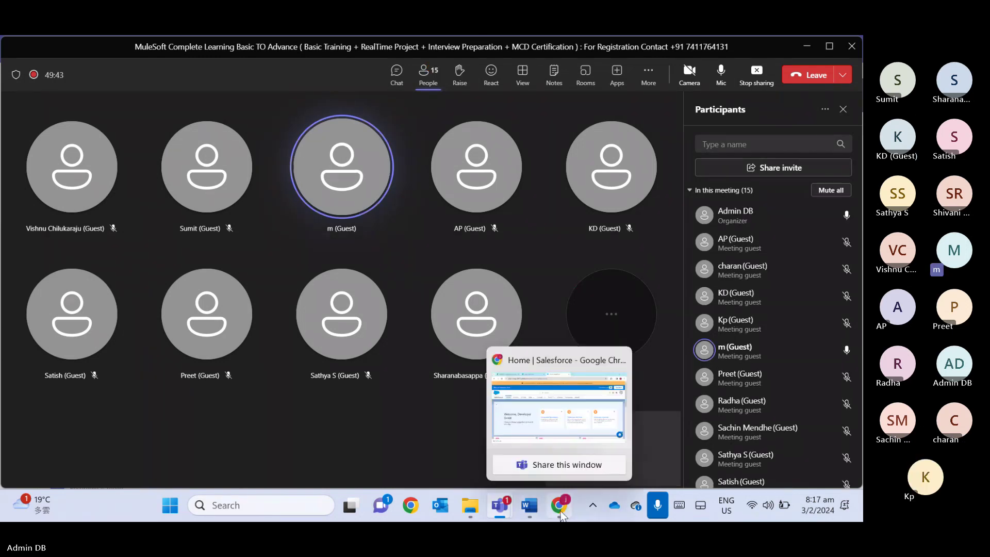
pyautogui.click(555, 428)
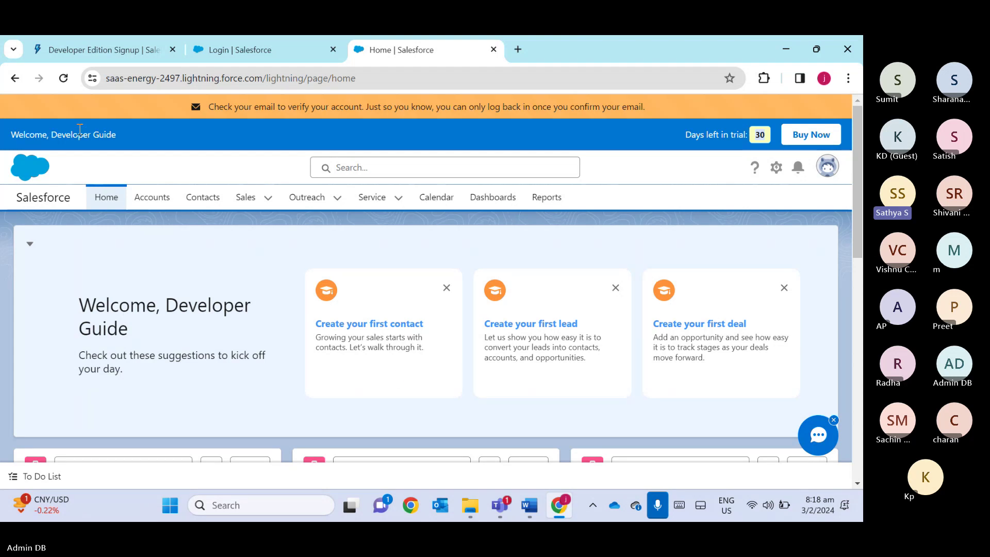
pyautogui.click(63, 79)
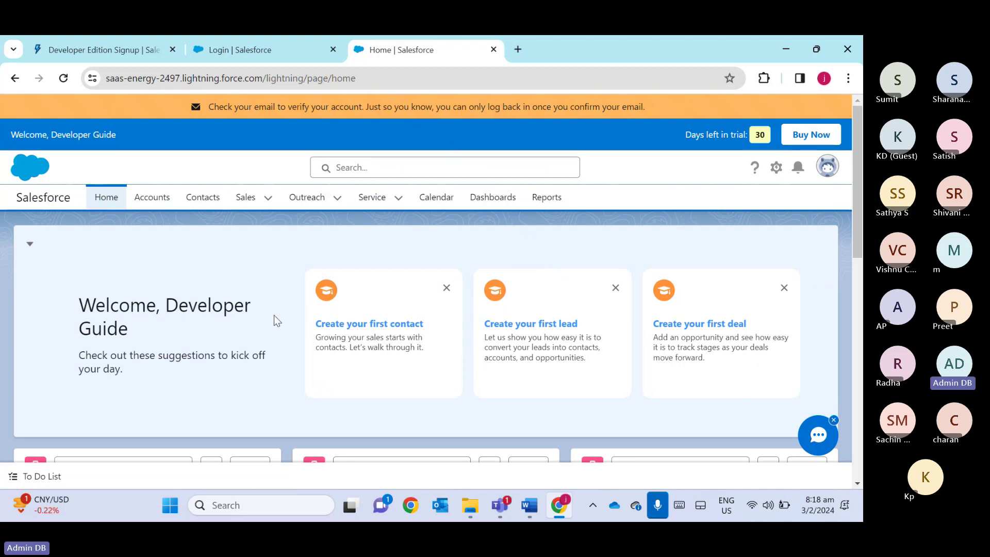
pyautogui.scroll(-6, 273, 314)
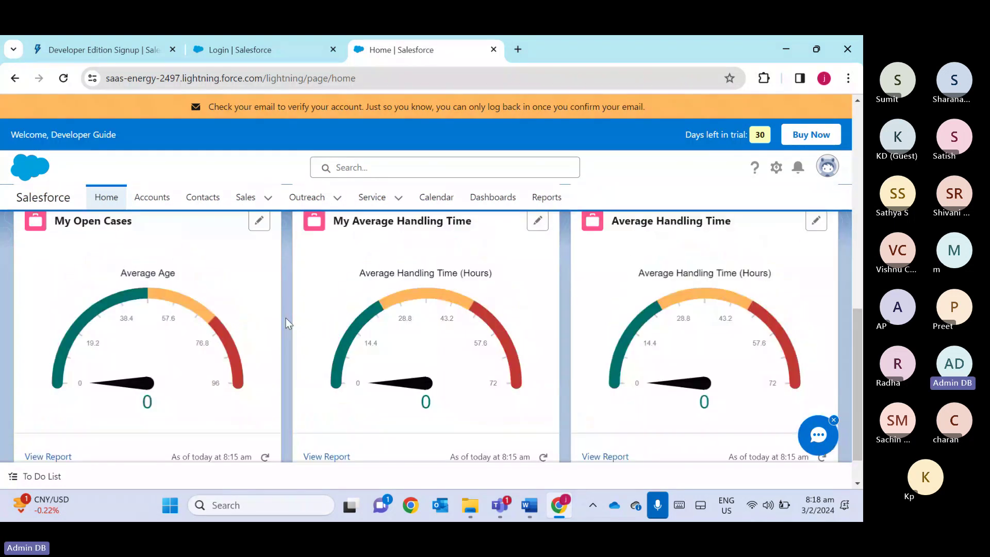
pyautogui.scroll(6, 286, 318)
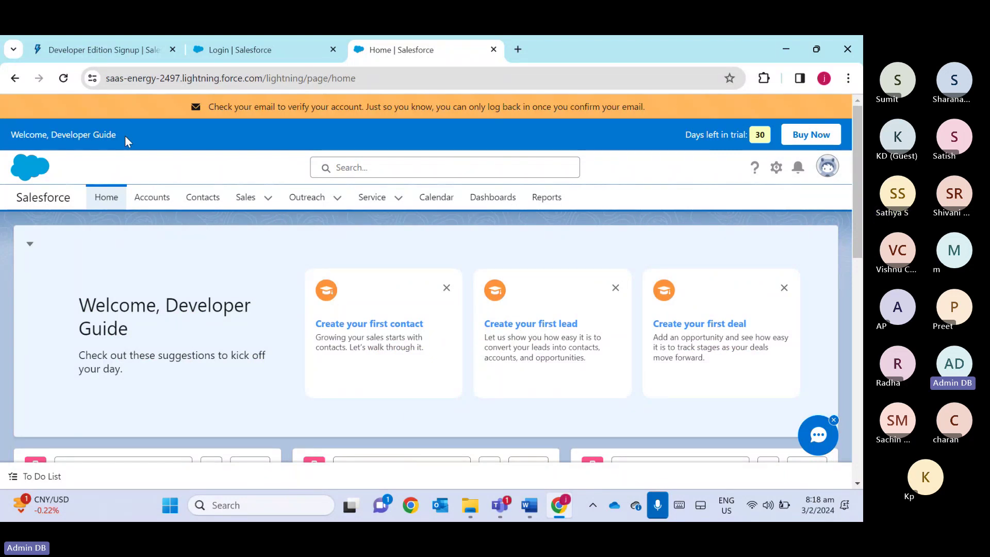
pyautogui.click(63, 78)
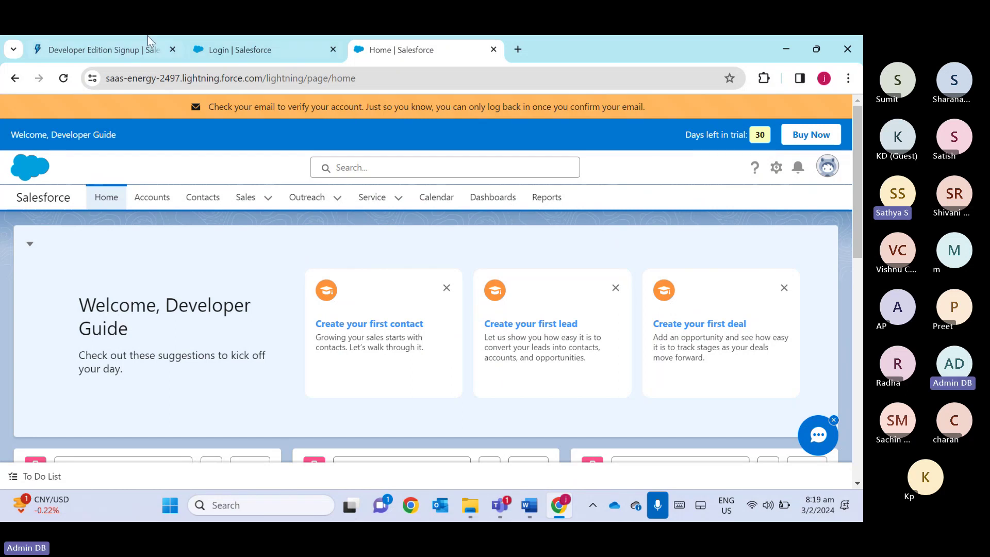
# - Fill the Salesforce Username field with the login email copied from the Teams meeting chat
pyautogui.click(232, 52)
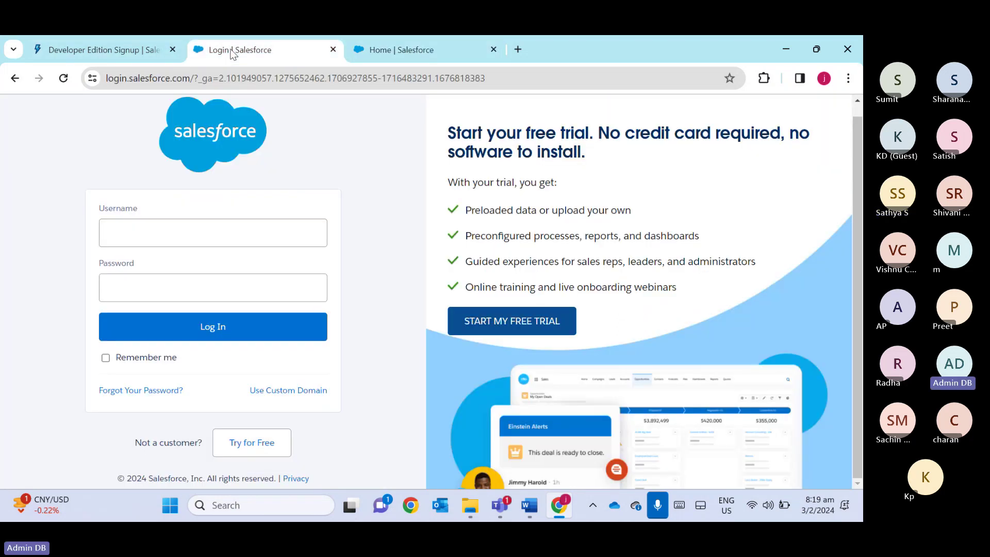
pyautogui.click(144, 52)
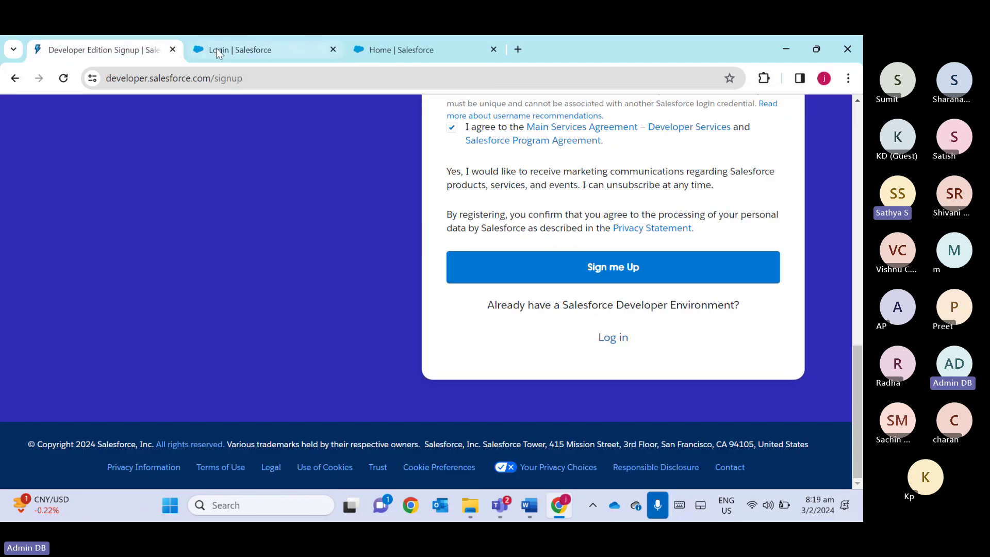
pyautogui.click(237, 50)
pyautogui.moveTo(500, 505)
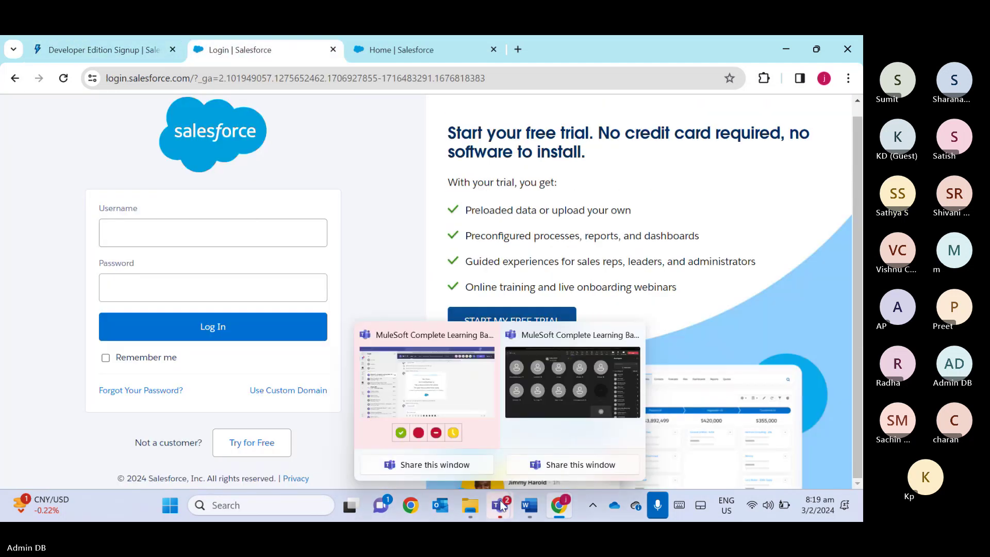
pyautogui.click(572, 381)
pyautogui.click(402, 72)
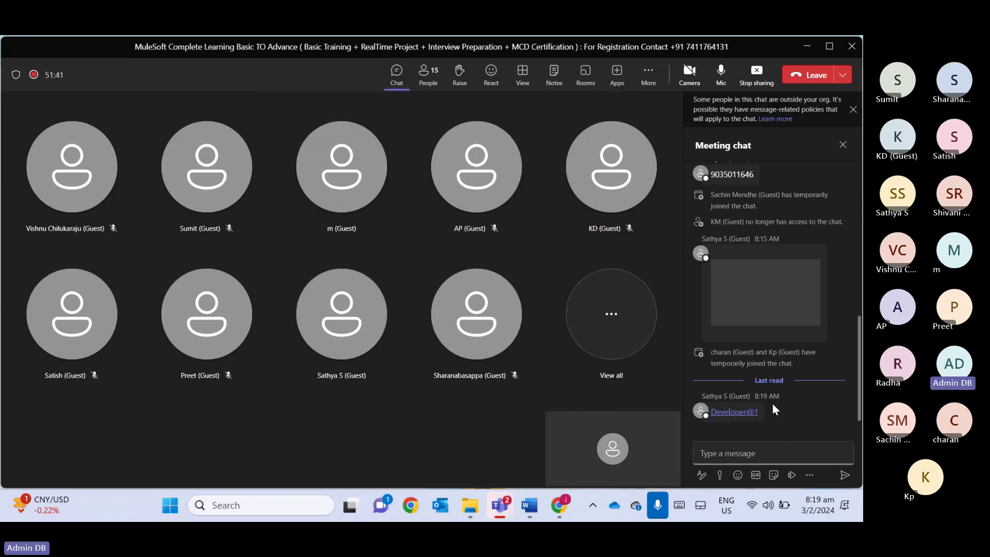
pyautogui.scroll(3, 769, 361)
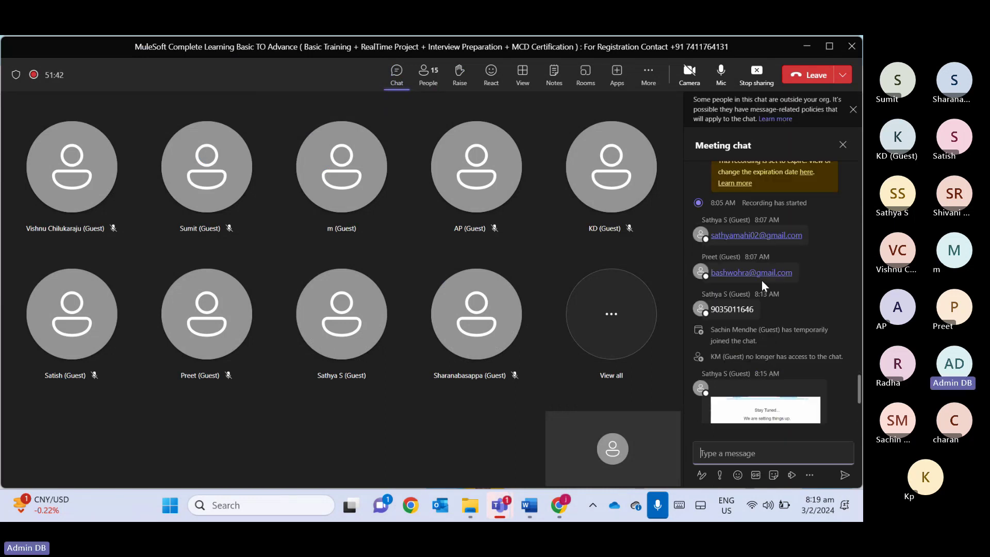
pyautogui.moveTo(803, 235); pyautogui.dragTo(709, 236)
pyautogui.hotkey('ctrl', 'c')
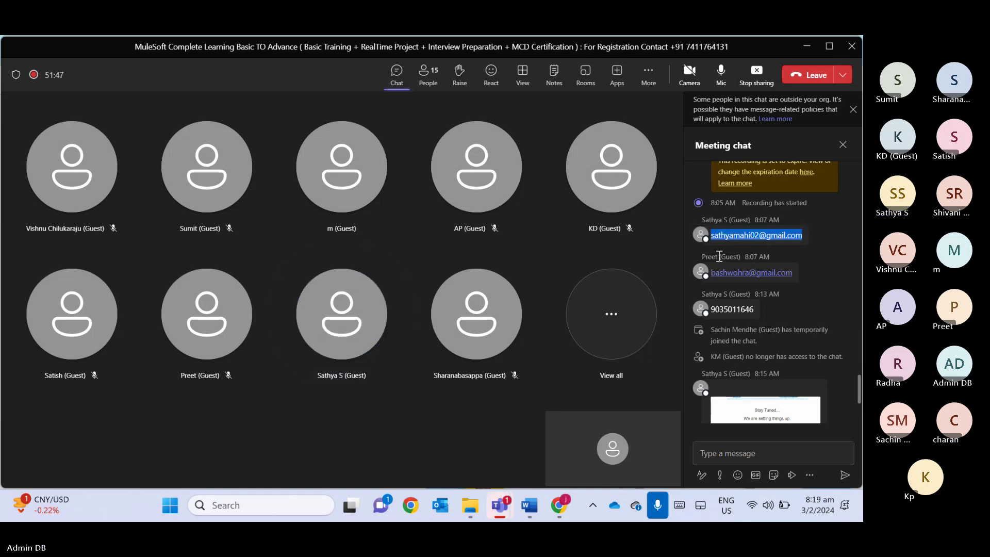
pyautogui.hotkey('alt', 'Tab')
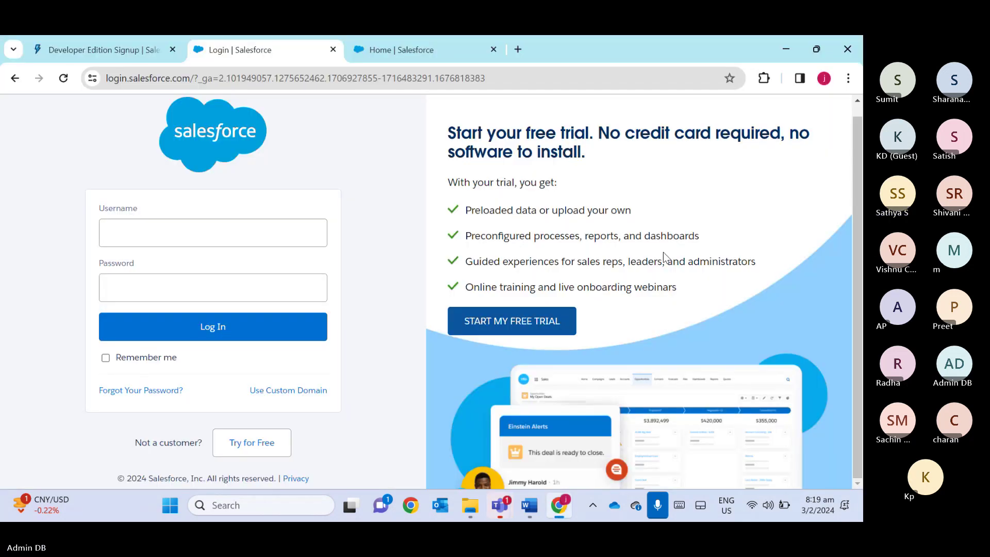
pyautogui.hotkey('ctrl', 'v')
# - Paste the password shared in the chat into Password and submit the login, which is rejected
pyautogui.click(242, 291)
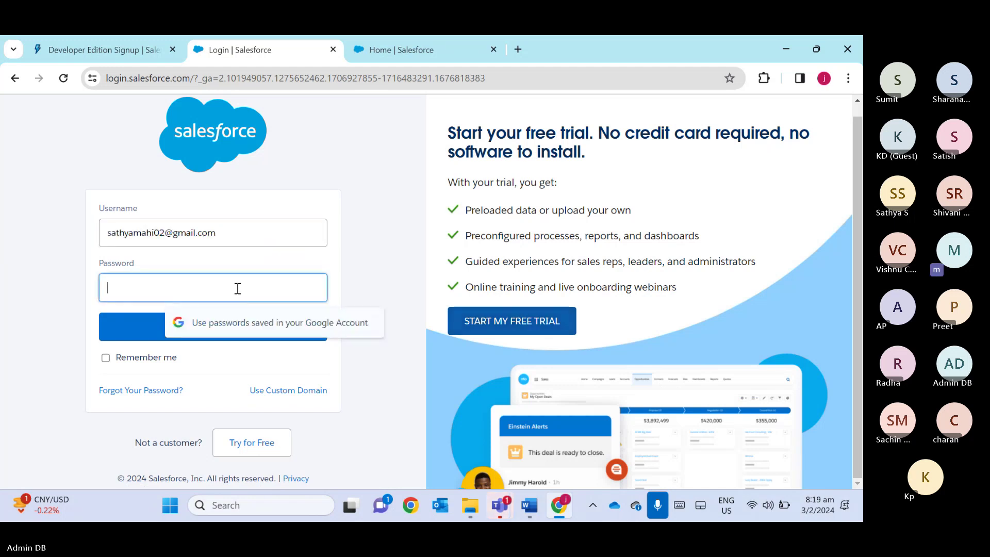
pyautogui.hotkey('alt', 'Tab')
pyautogui.scroll(-5, 790, 357)
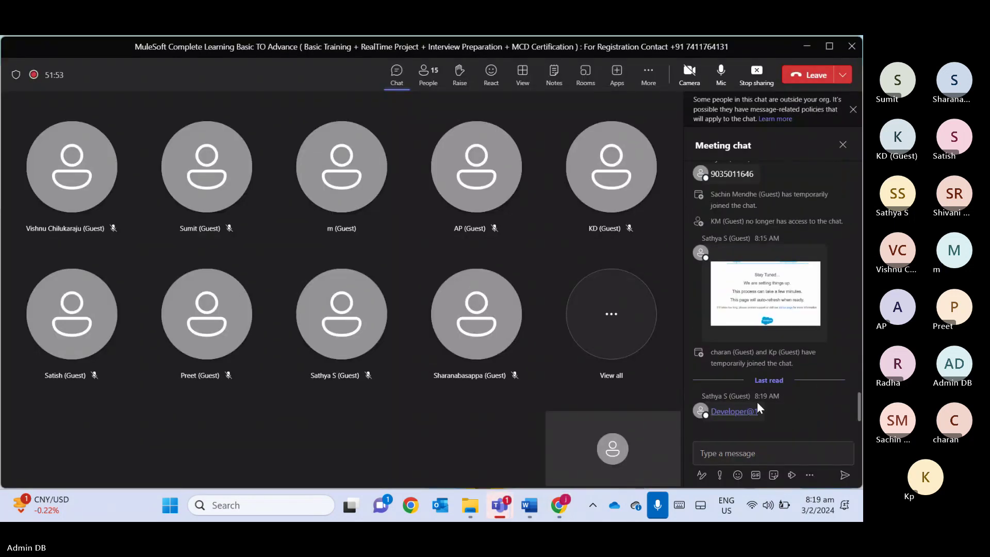
pyautogui.moveTo(760, 411); pyautogui.dragTo(711, 411)
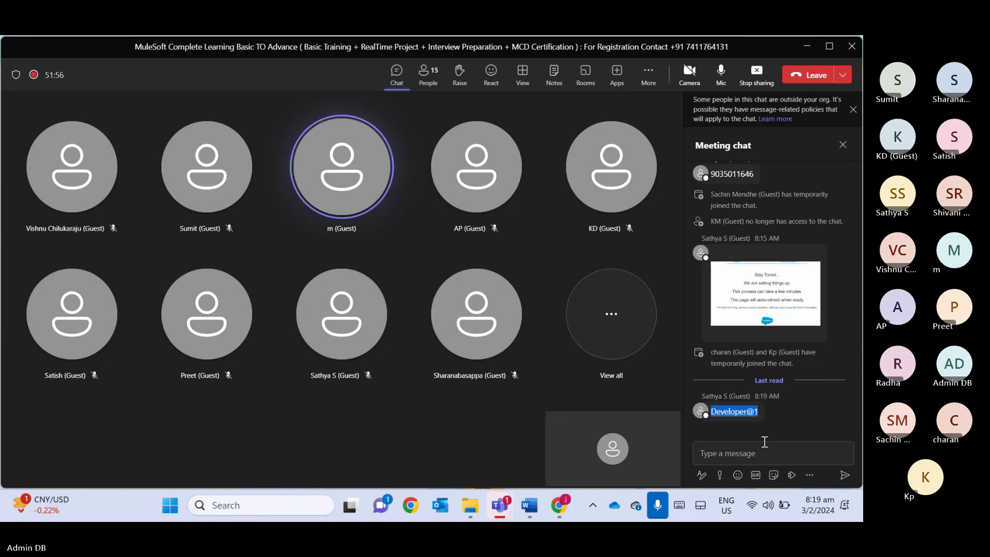
pyautogui.hotkey('alt', 'Tab')
pyautogui.hotkey('ctrl', 'v')
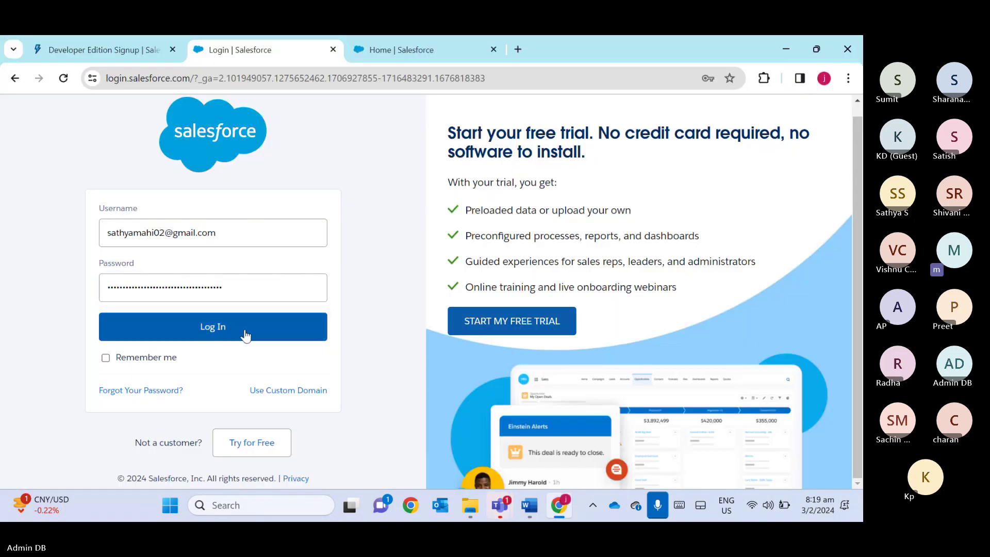
pyautogui.click(247, 335)
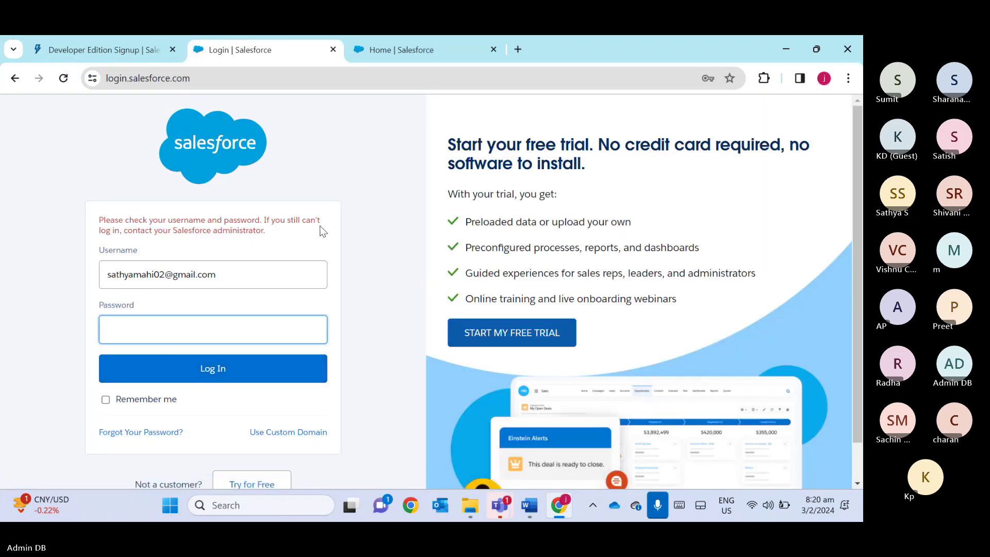
# - Re-paste the password into the Password field, then launch Notepad++ by searching 'no' in Start
pyautogui.click(170, 330)
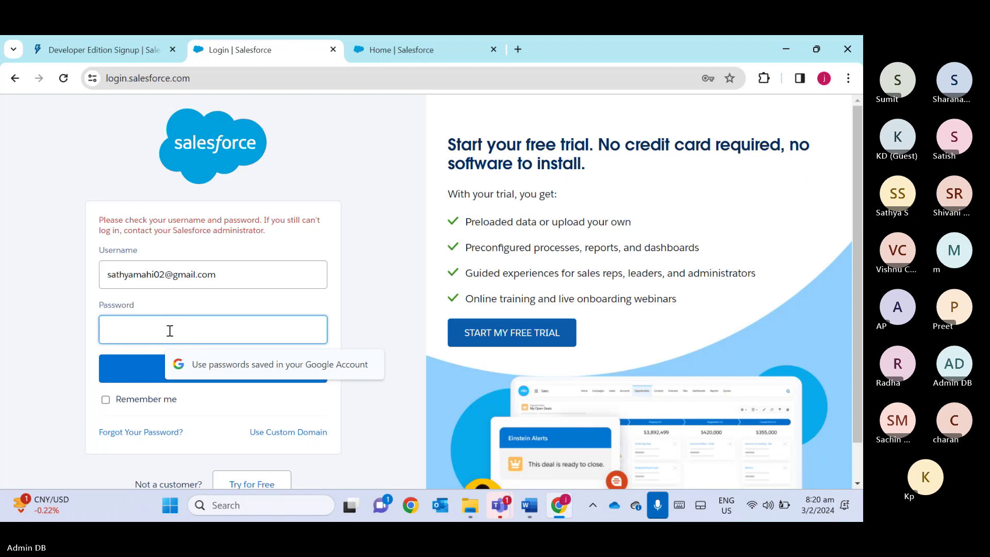
pyautogui.hotkey('ctrl', 'v')
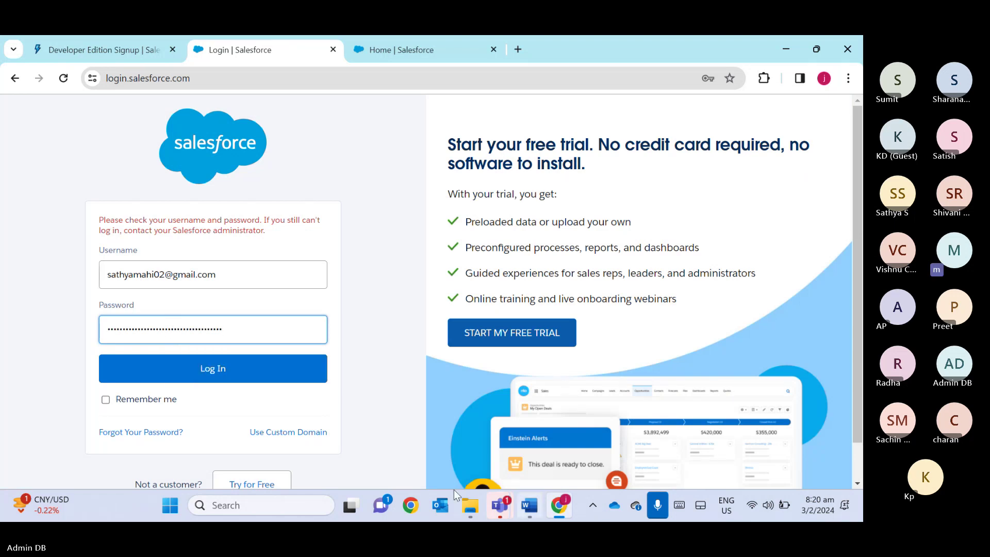
pyautogui.click(178, 508)
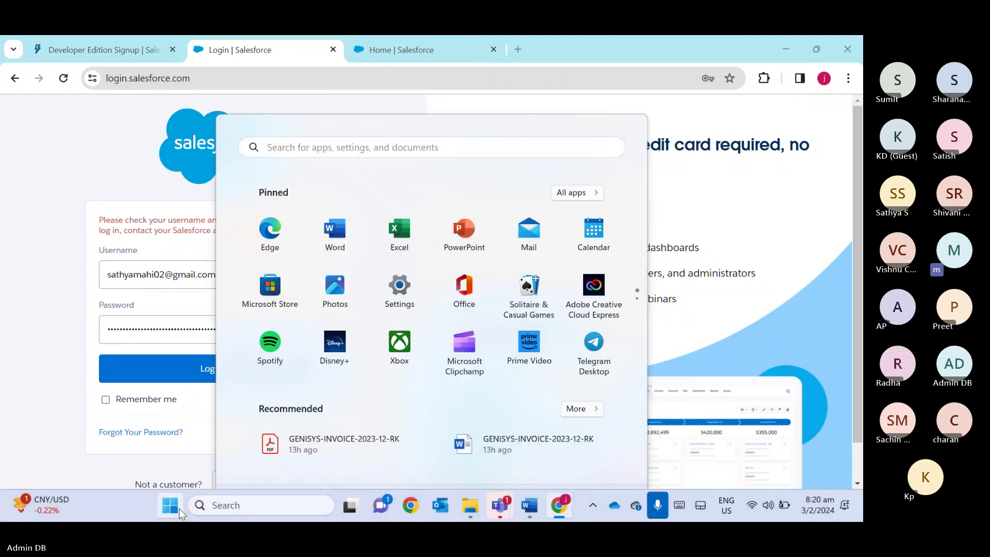
pyautogui.click(326, 101)
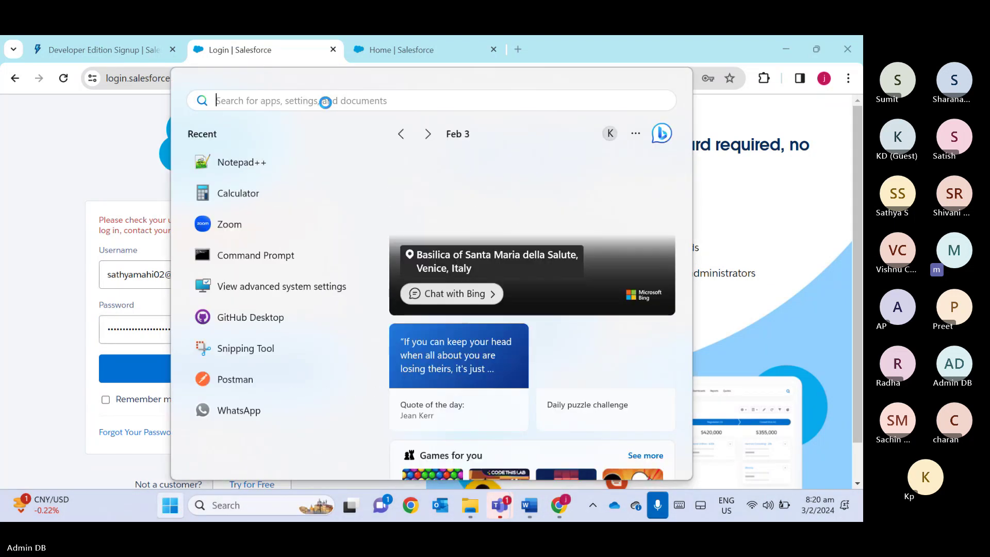
pyautogui.write('no')
pyautogui.click(270, 198)
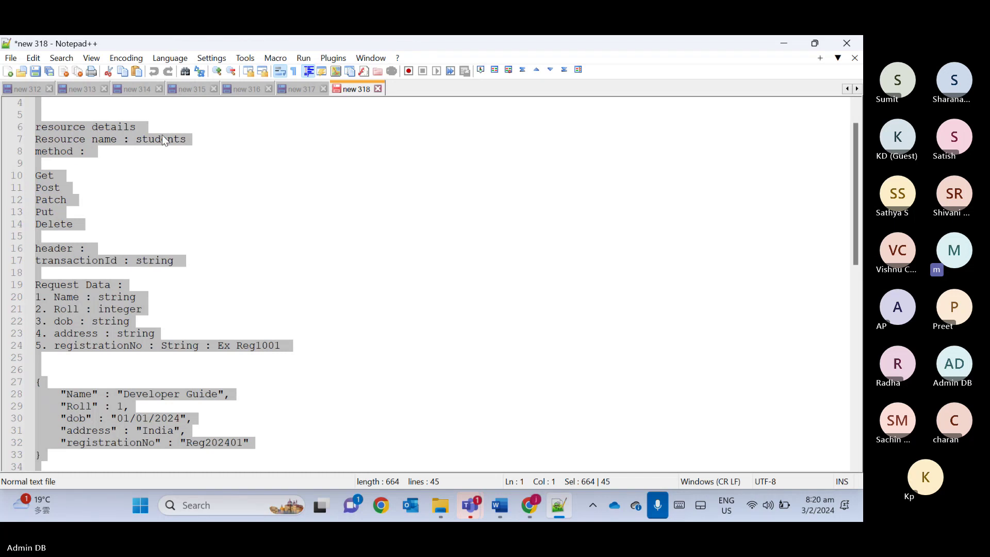
# - Paste the chat message at line 5 of the note, then use its password line to retry the Salesforce login
pyautogui.click(124, 110)
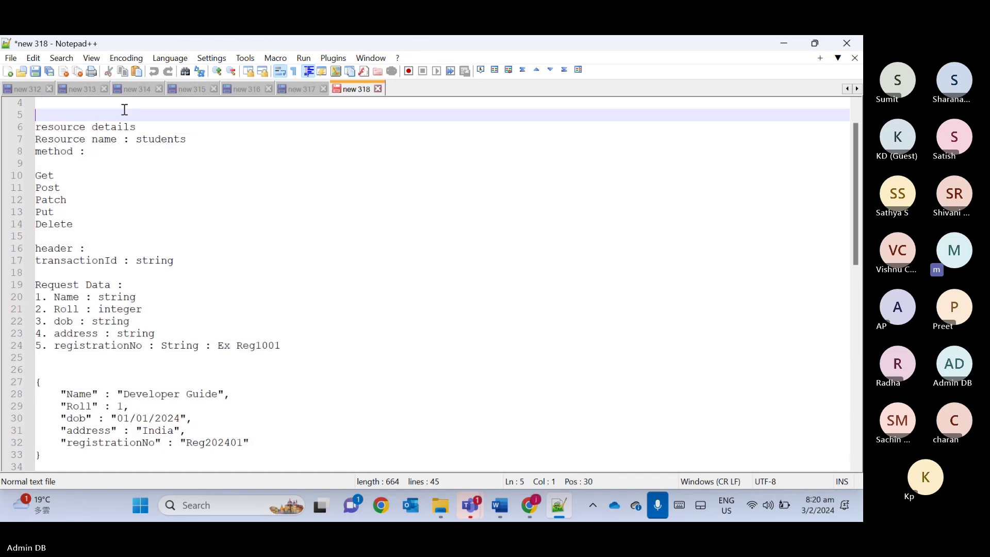
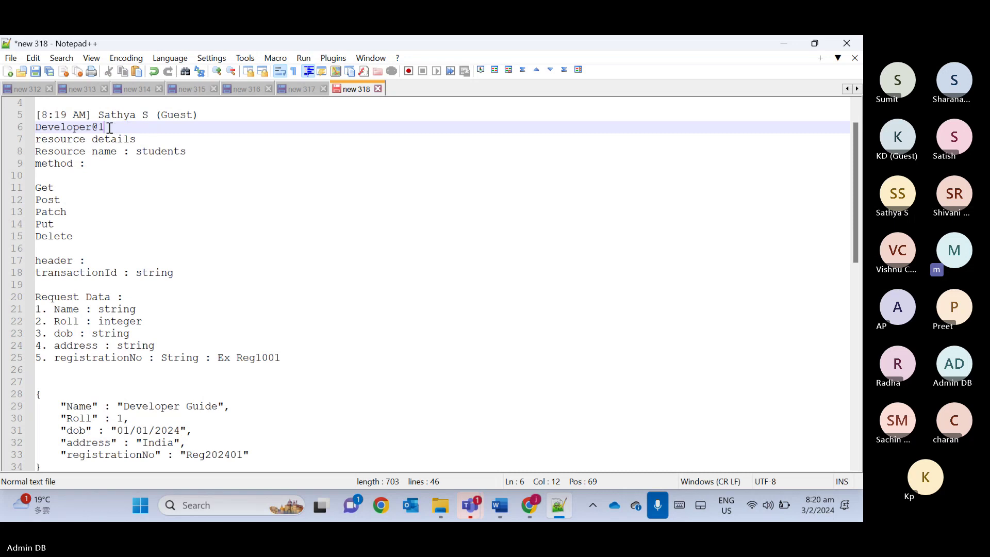
pyautogui.moveTo(106, 127); pyautogui.dragTo(34, 133)
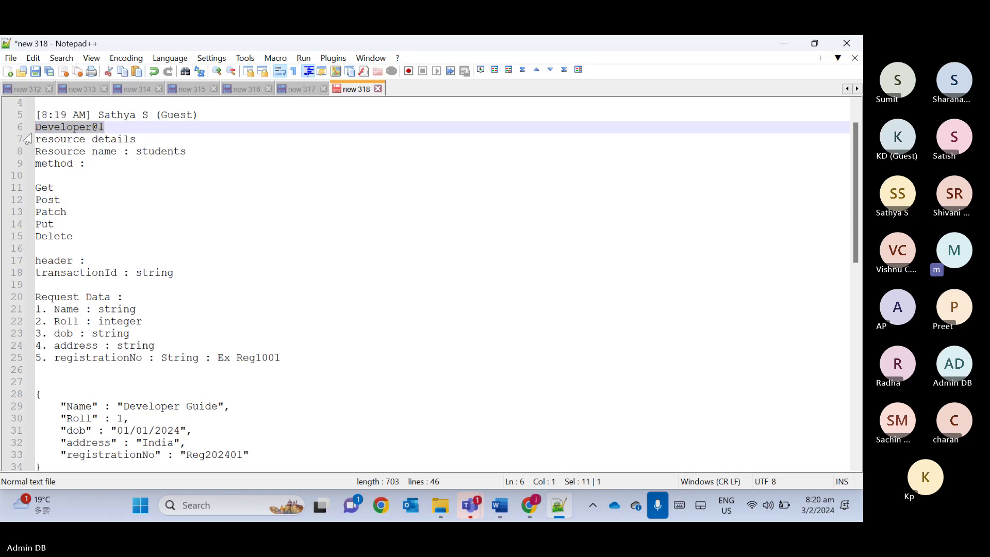
pyautogui.hotkey('alt', 'Tab')
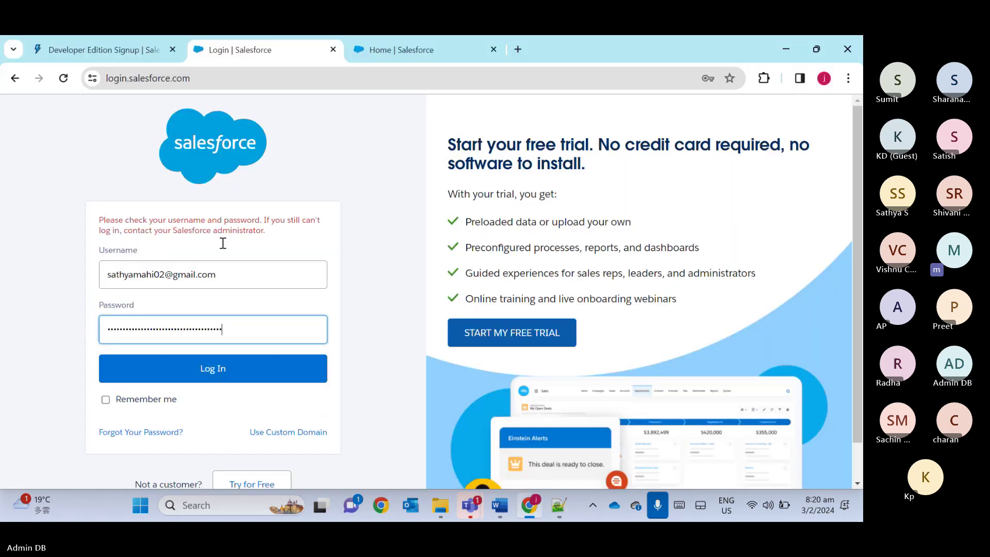
pyautogui.hotkey('ctrl', 'a')
pyautogui.hotkey('ctrl', 'v')
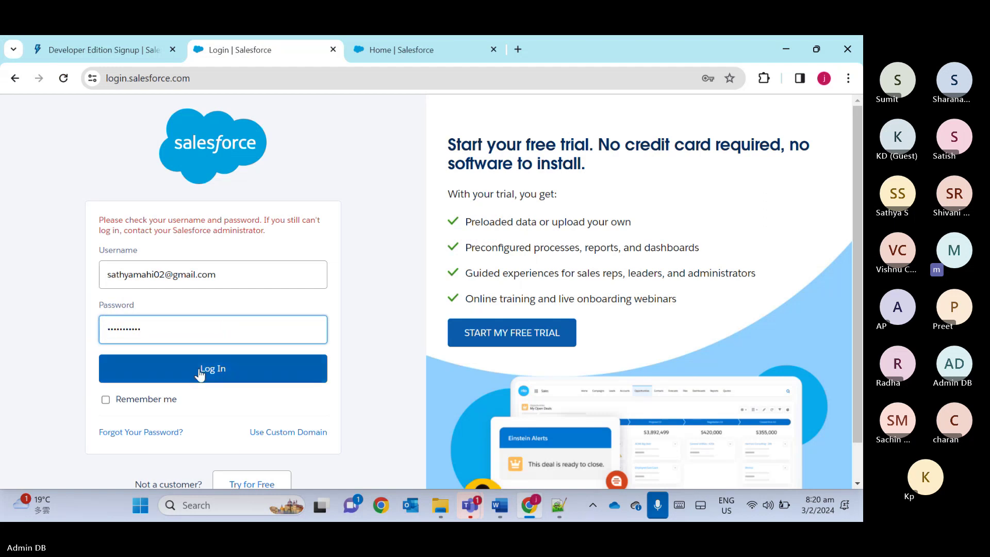
pyautogui.click(200, 374)
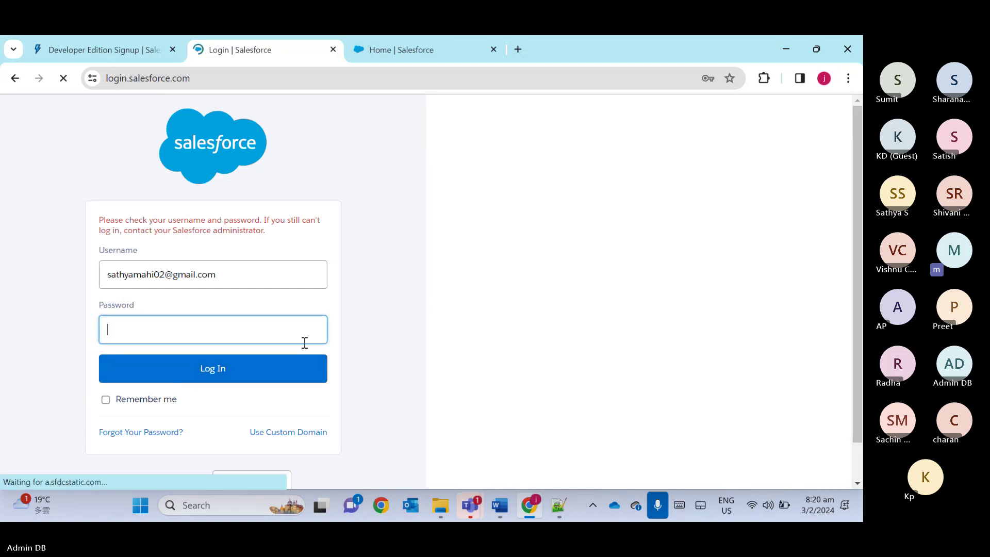
# - Reselect the password on line 6 of the note and return to the Salesforce login page
pyautogui.click(231, 274)
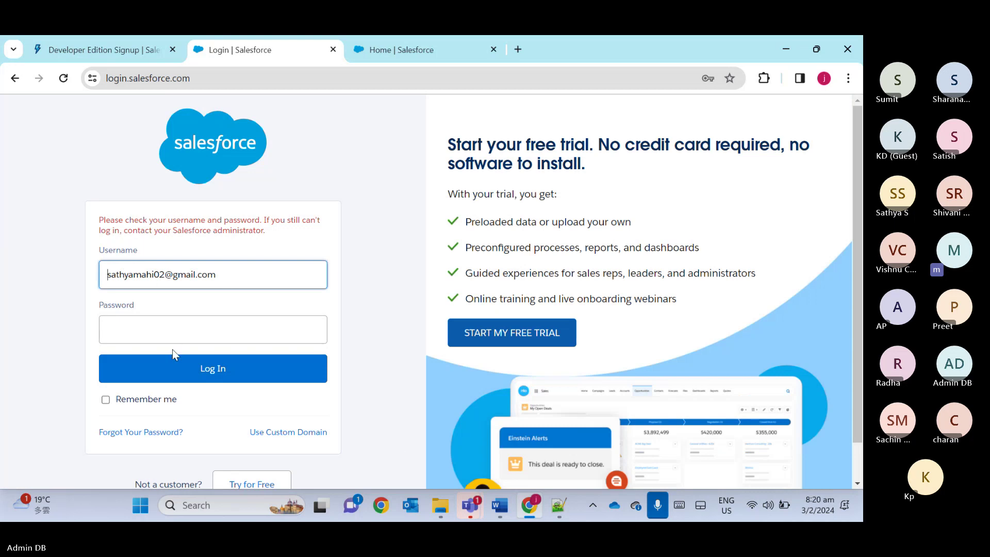
pyautogui.click(560, 507)
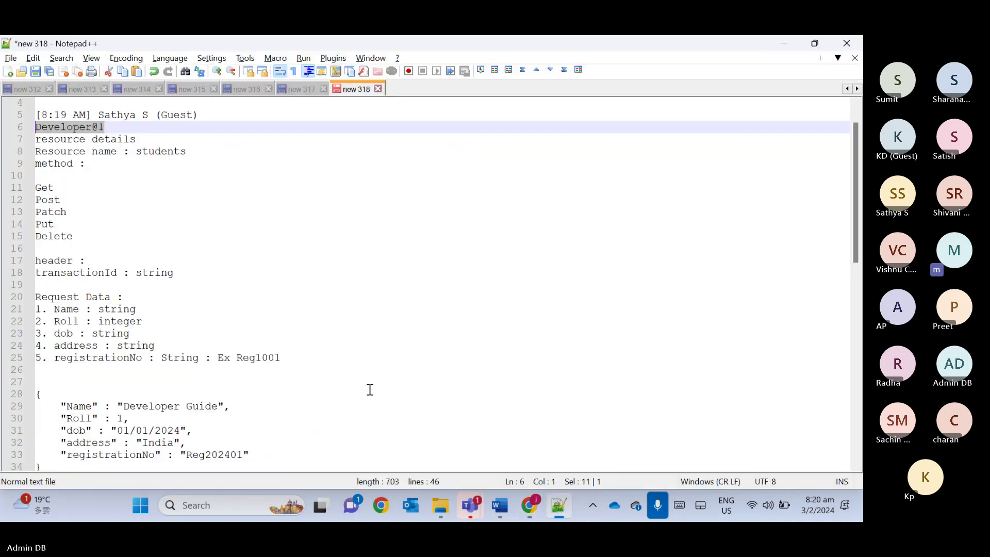
pyautogui.click(80, 128)
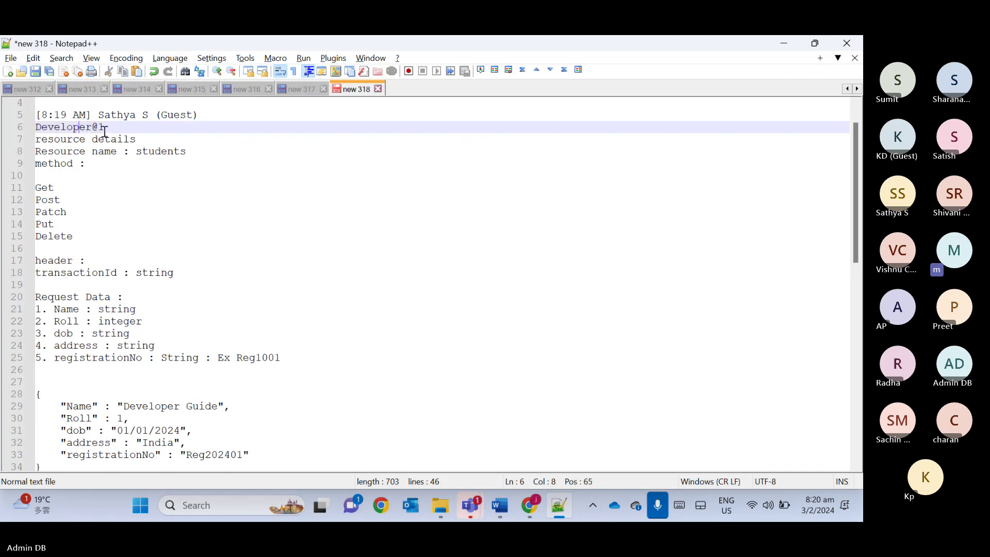
pyautogui.moveTo(105, 127); pyautogui.dragTo(31, 127)
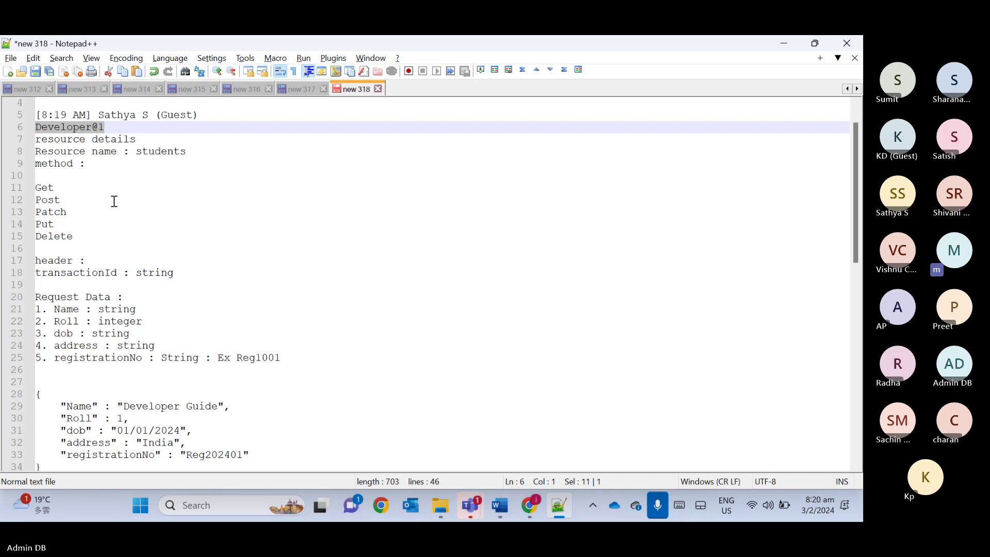
pyautogui.hotkey('alt', 'Tab')
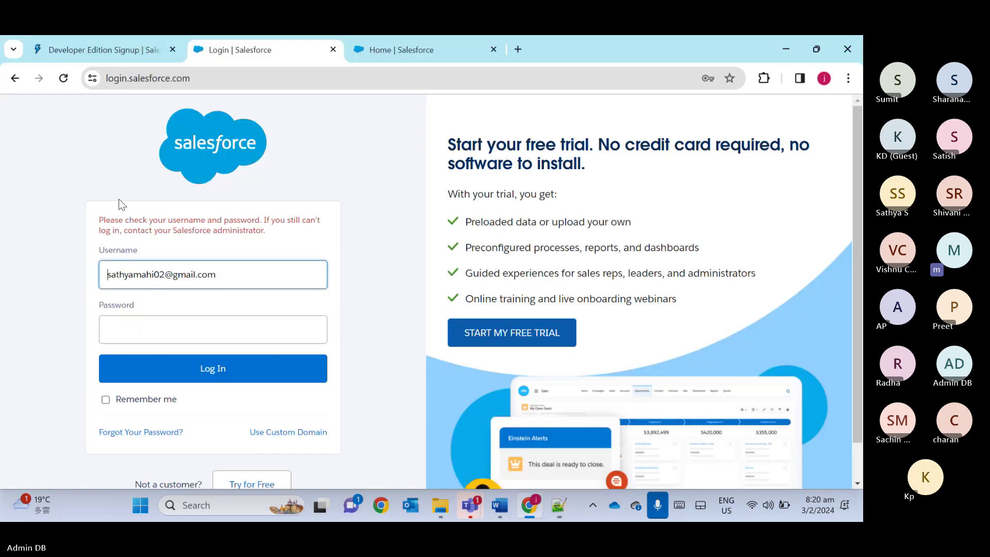
# - Paste the password and resubmit the login, check the Home tab, then return to the login page
pyautogui.click(174, 329)
pyautogui.hotkey('ctrl', 'v')
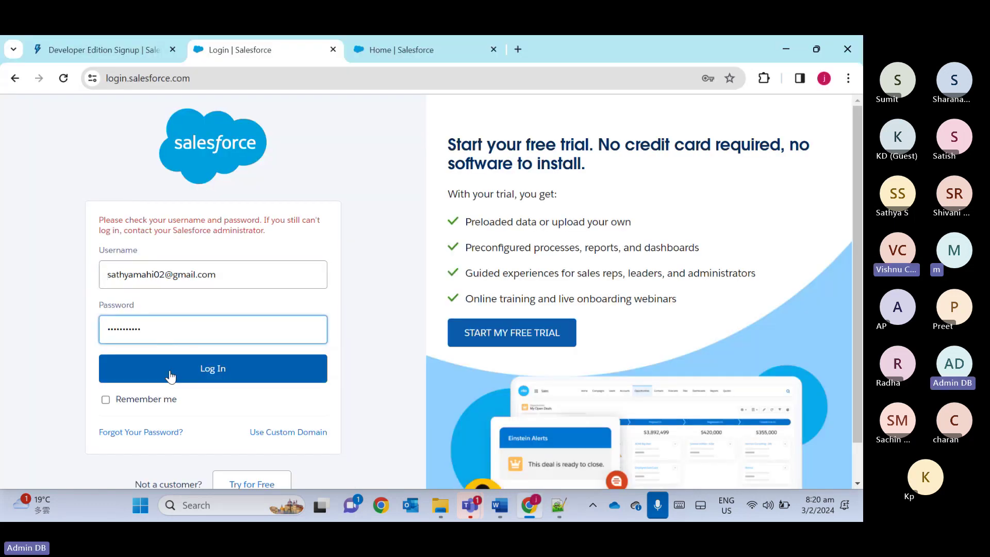
pyautogui.click(245, 274)
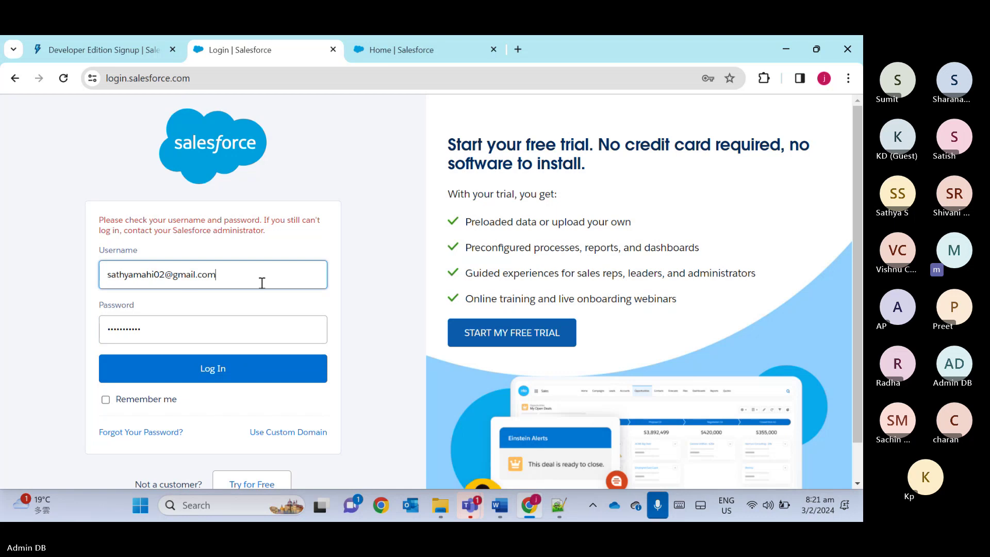
pyautogui.click(242, 325)
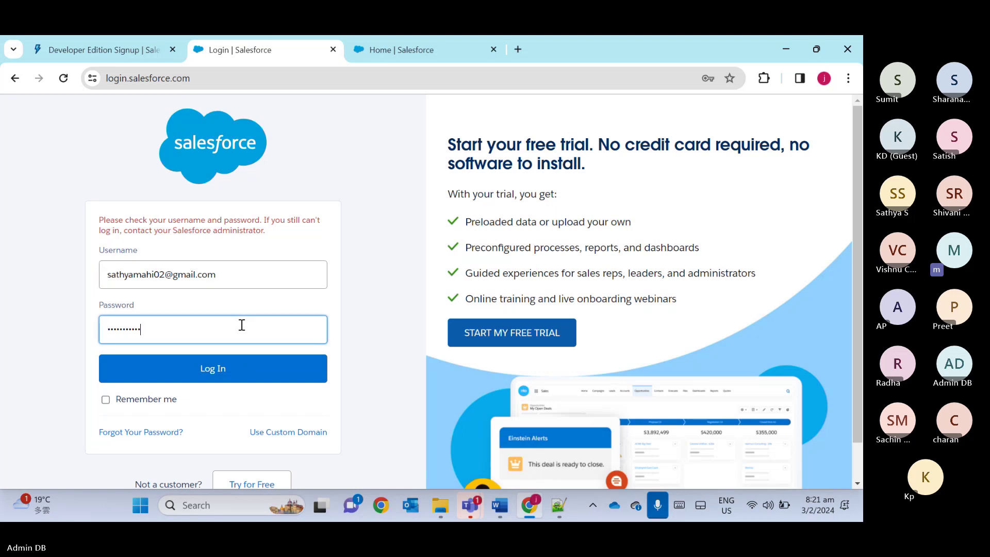
pyautogui.click(243, 373)
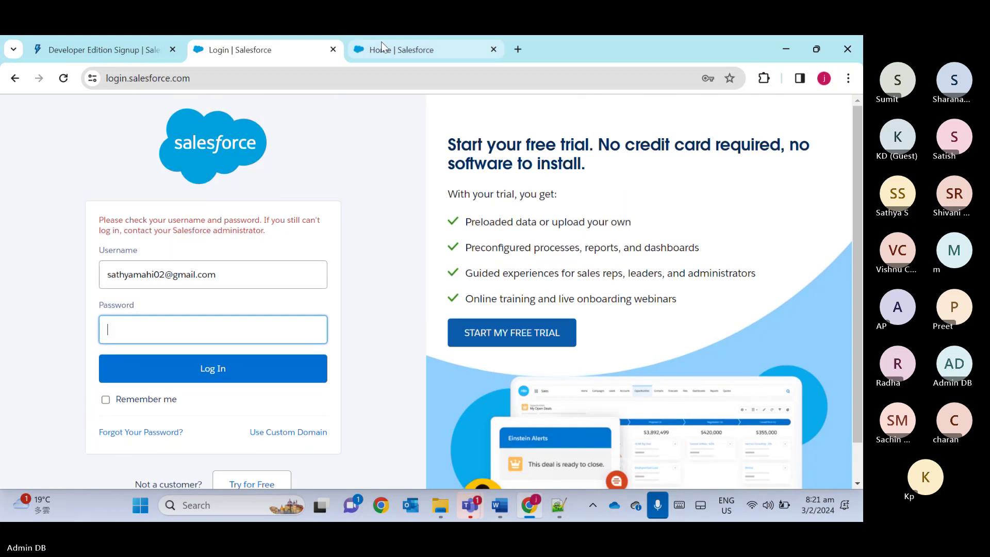
pyautogui.click(382, 47)
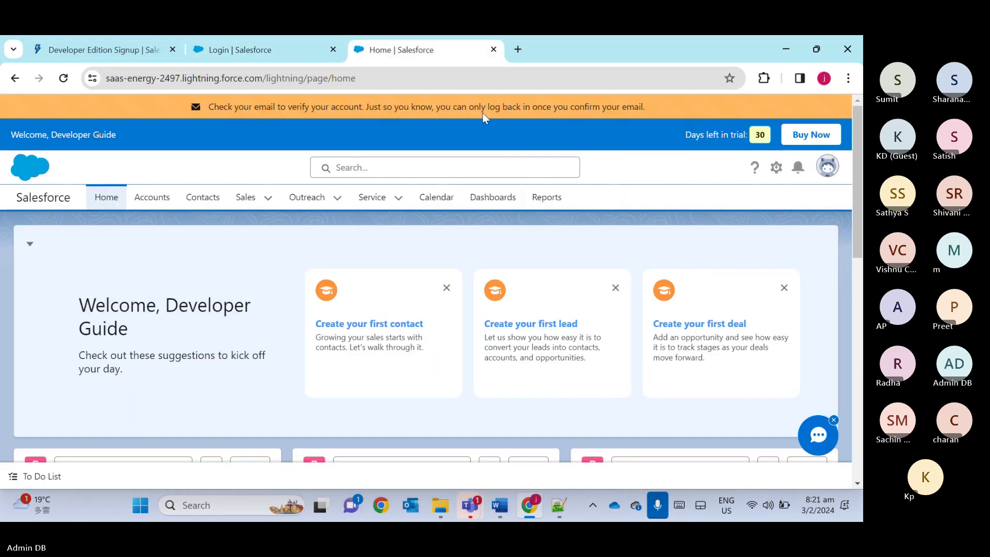
pyautogui.click(285, 55)
pyautogui.scroll(-1, 490, 356)
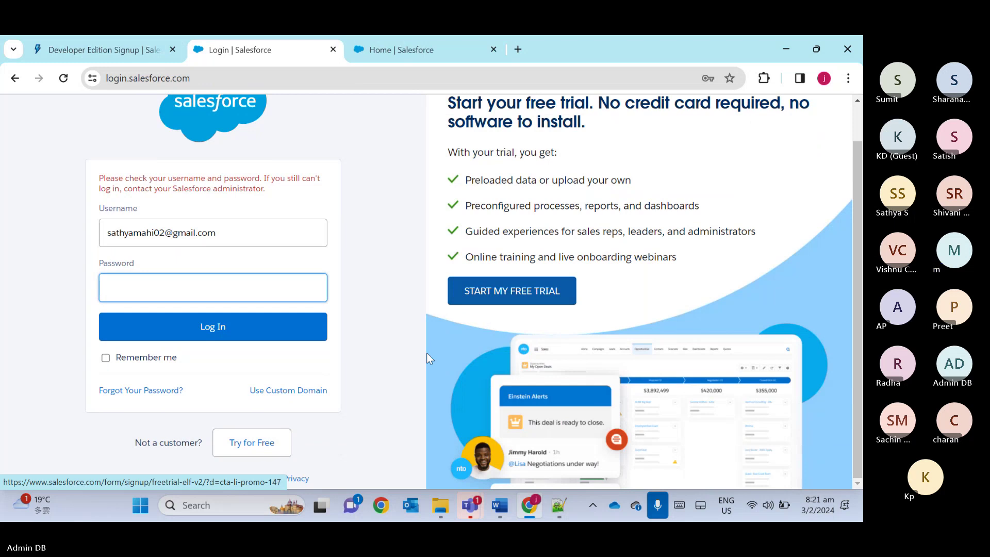
# - Open and scroll through the Sales Cloud free trial signup form, then switch to the Salesforce Home tab
pyautogui.click(255, 453)
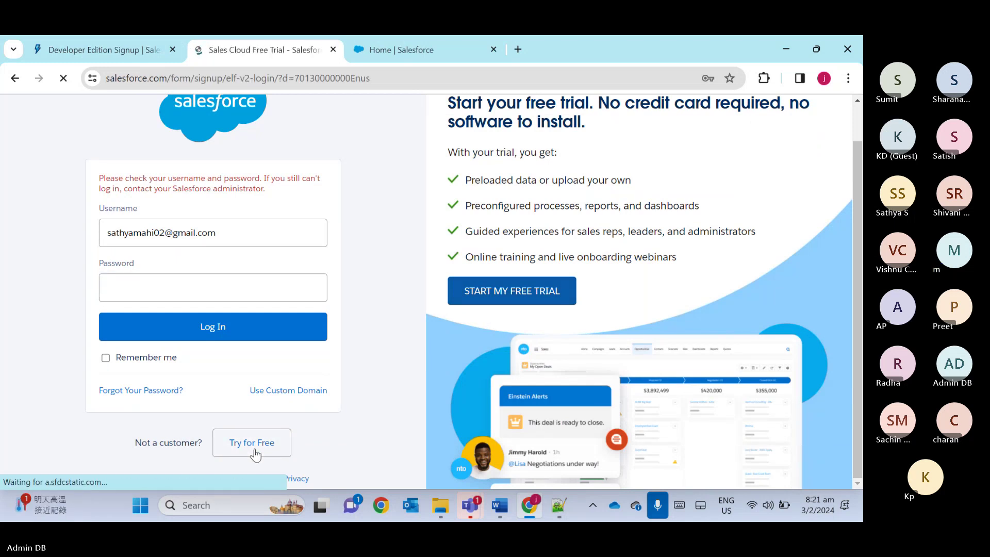
pyautogui.scroll(-5, 377, 335)
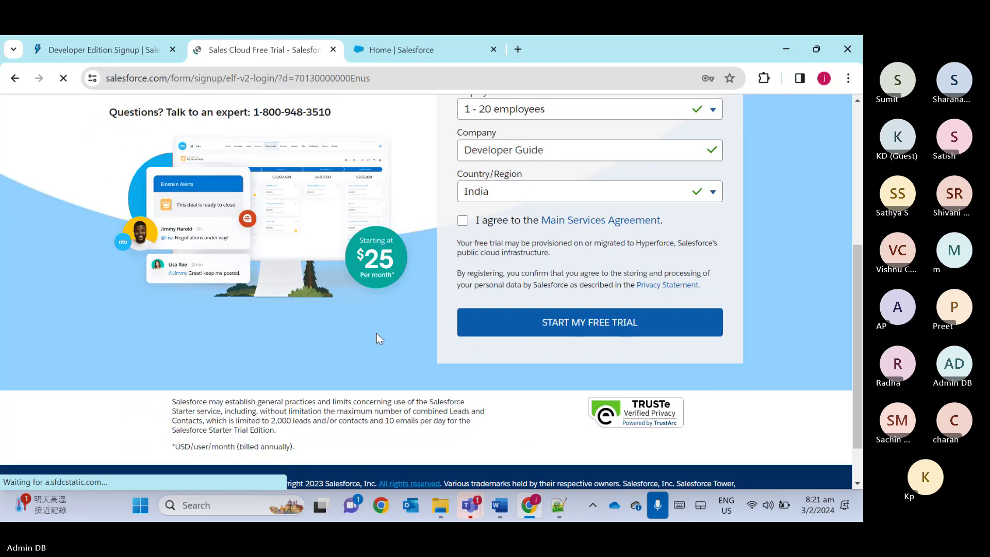
pyautogui.scroll(5, 377, 334)
pyautogui.scroll(-4, 376, 333)
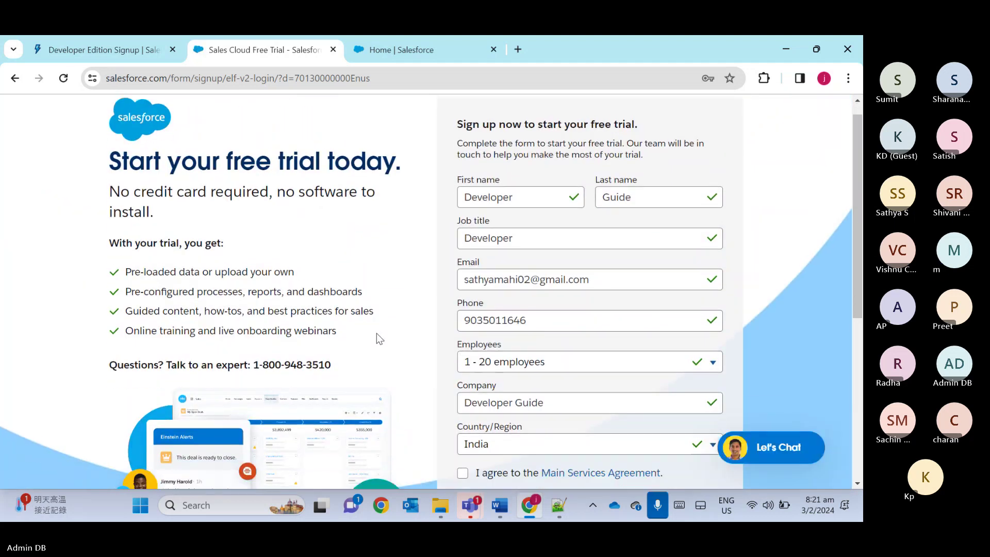
pyautogui.scroll(-4, 376, 334)
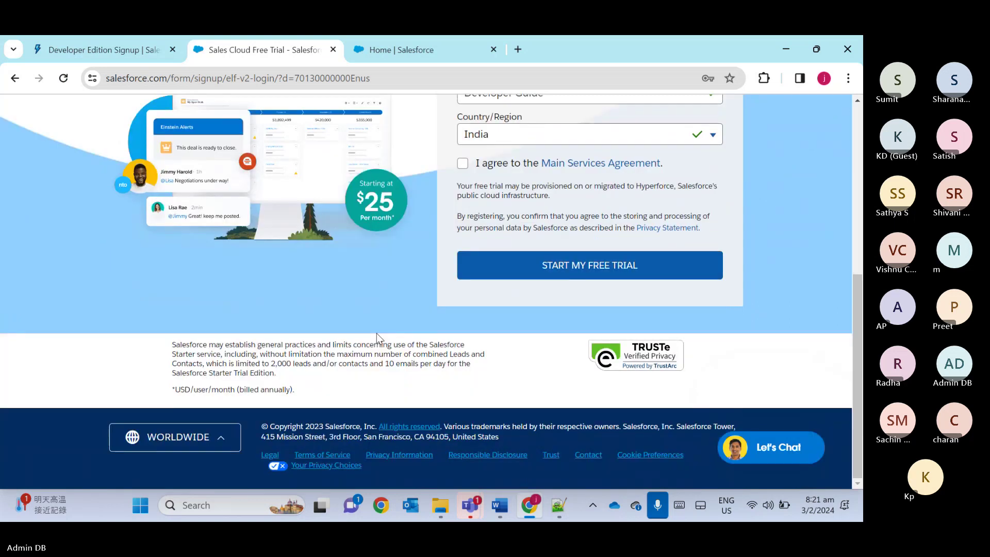
pyautogui.scroll(6, 473, 283)
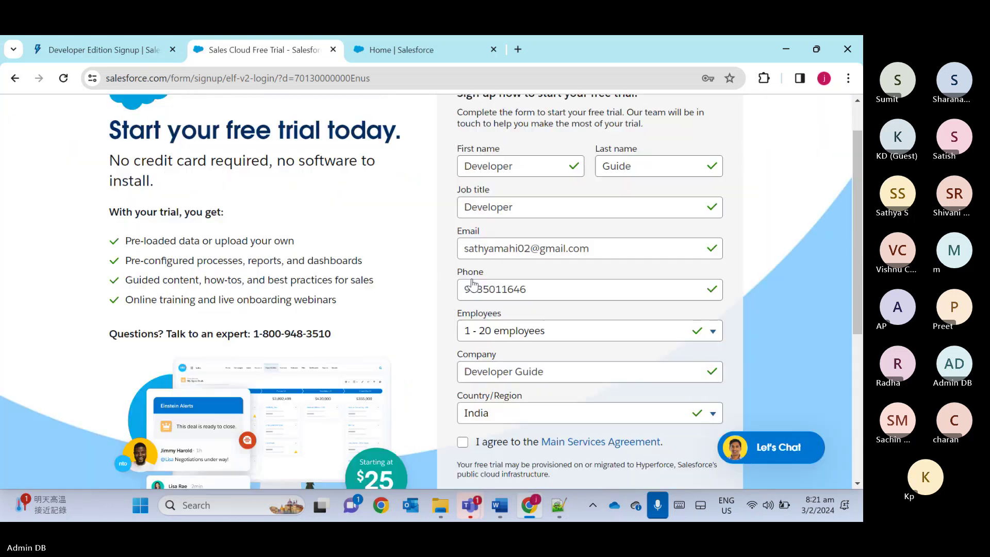
pyautogui.scroll(-2, 473, 283)
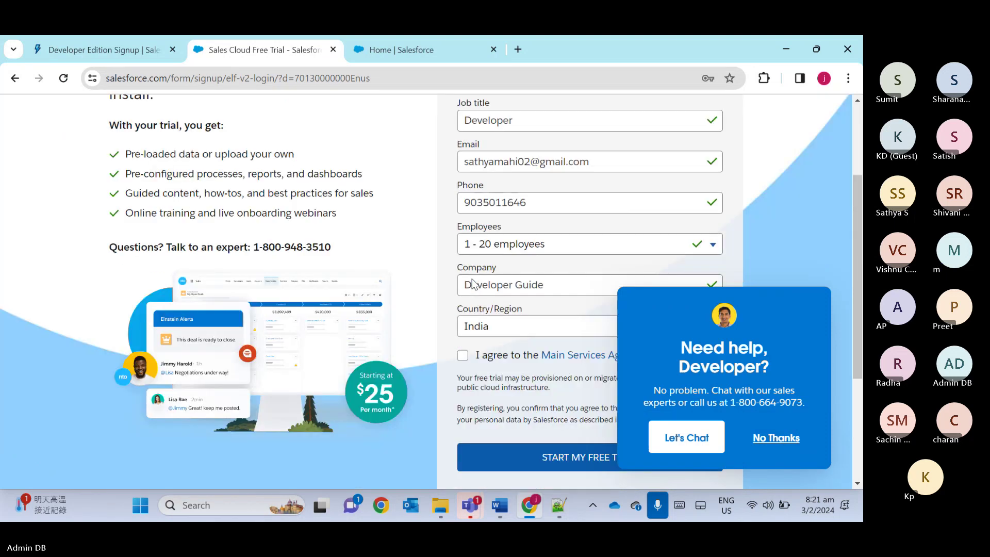
pyautogui.scroll(-3, 472, 285)
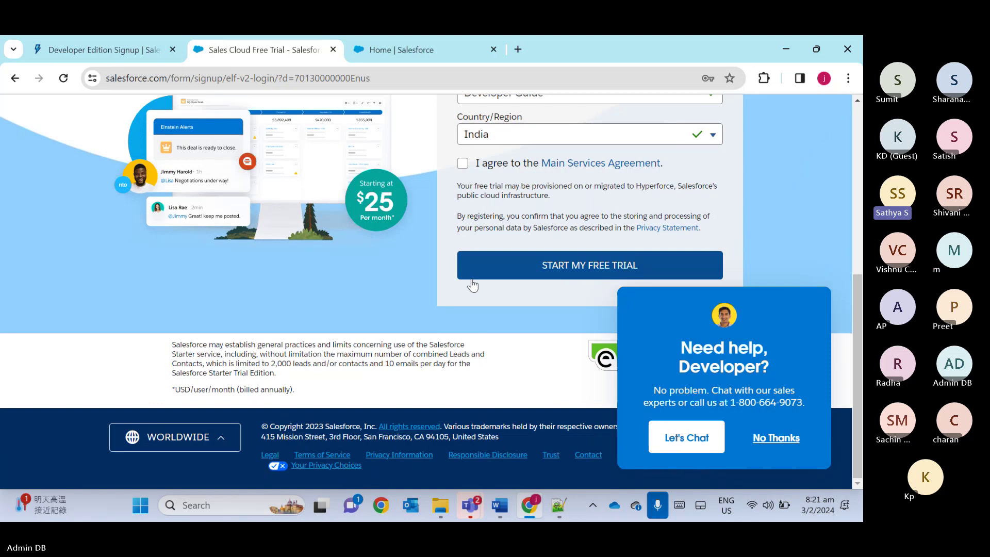
pyautogui.click(404, 52)
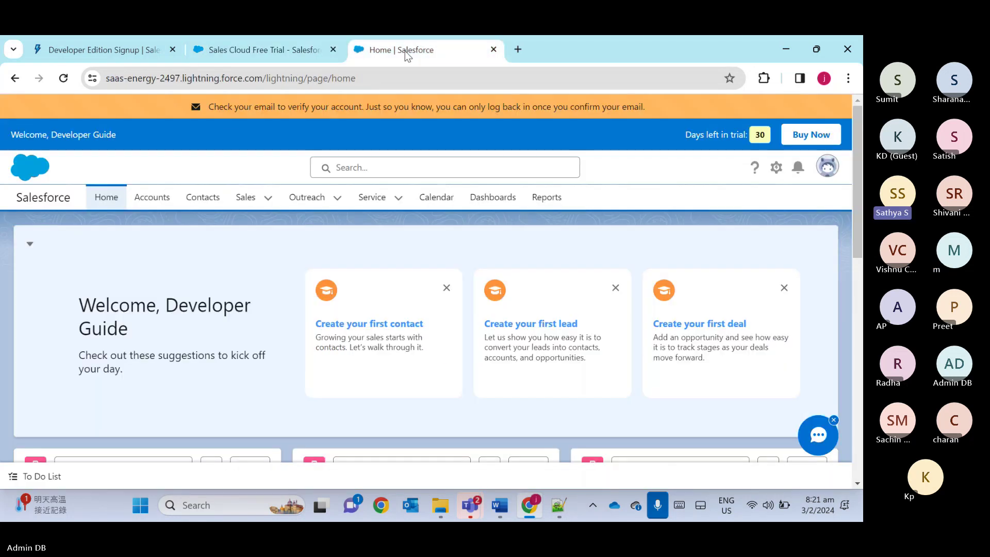
pyautogui.click(337, 197)
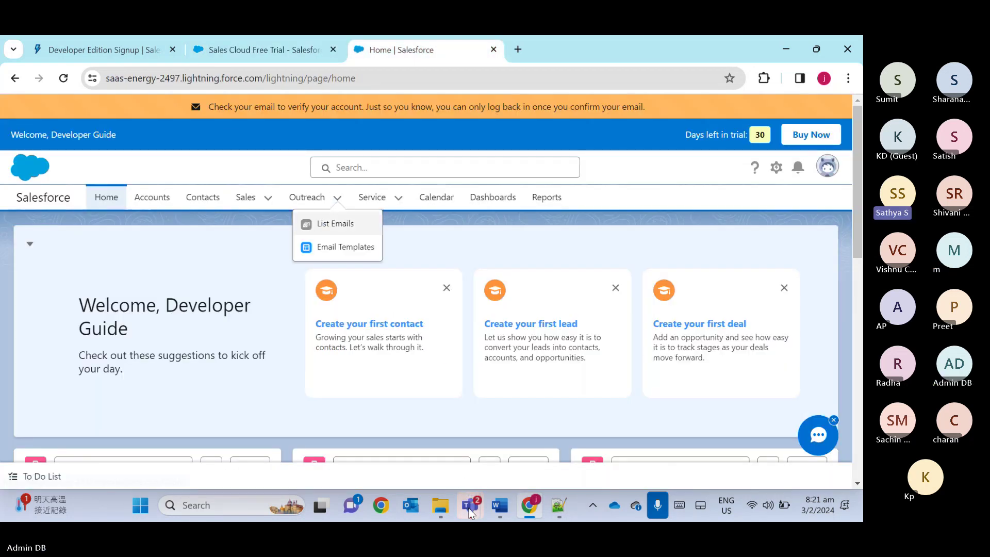
# - Select the org login link in the Teams meeting chat and switch back to Chrome
pyautogui.moveTo(469, 495)
pyautogui.click(520, 395)
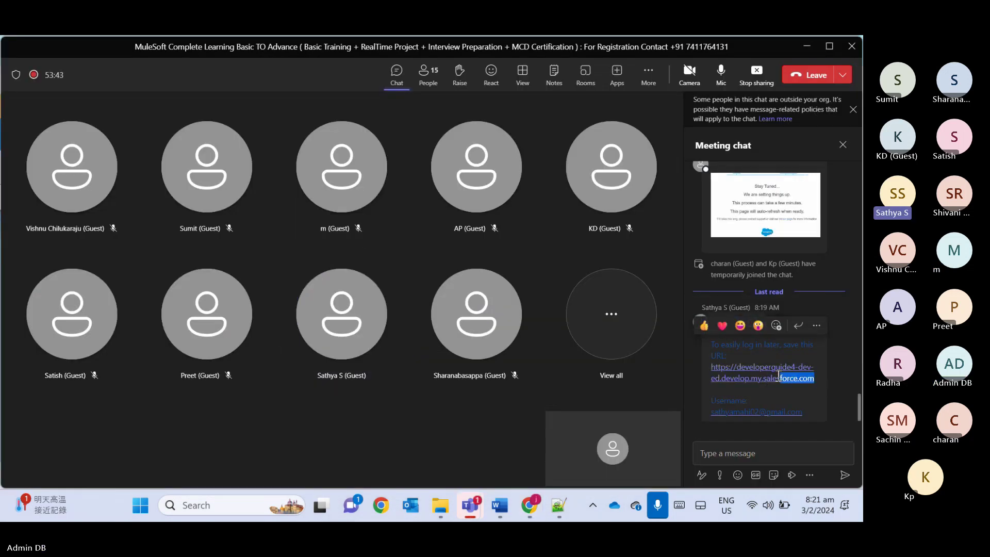
pyautogui.moveTo(820, 380); pyautogui.dragTo(711, 365)
pyautogui.hotkey('ctrl', 'c')
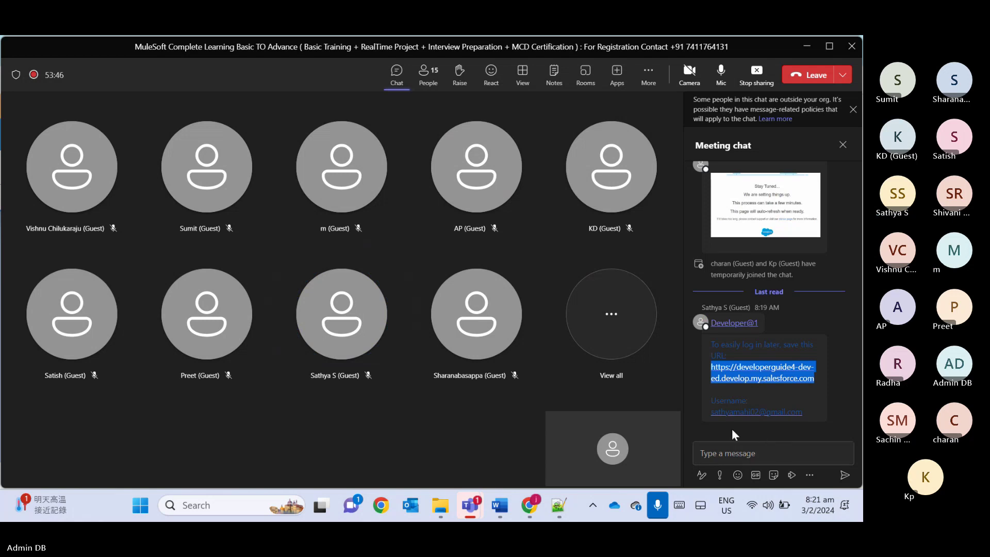
pyautogui.hotkey('alt', 'Tab')
# - Open the developer org's login page in a new tab and enter the username copied from the Teams chat
pyautogui.click(515, 47)
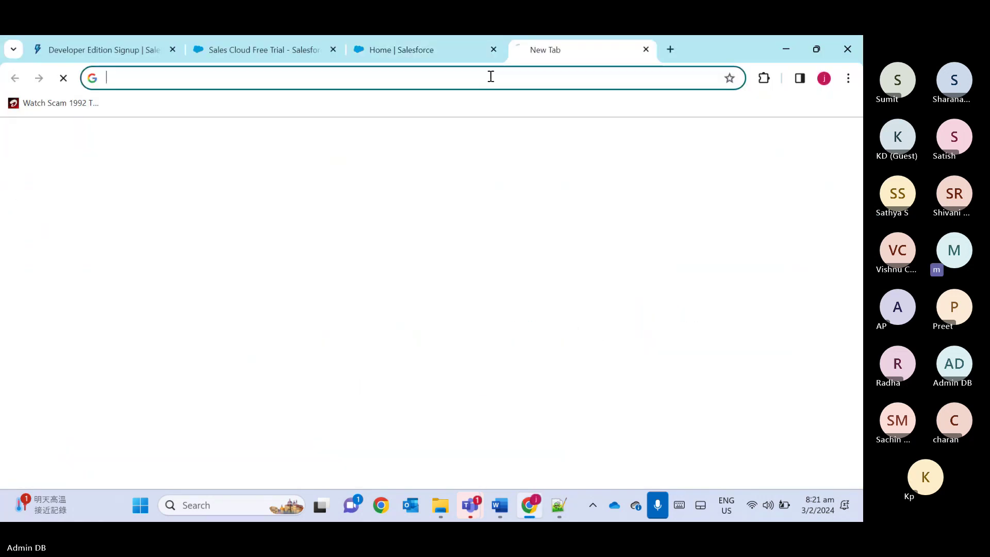
pyautogui.hotkey('ctrl', 'v')
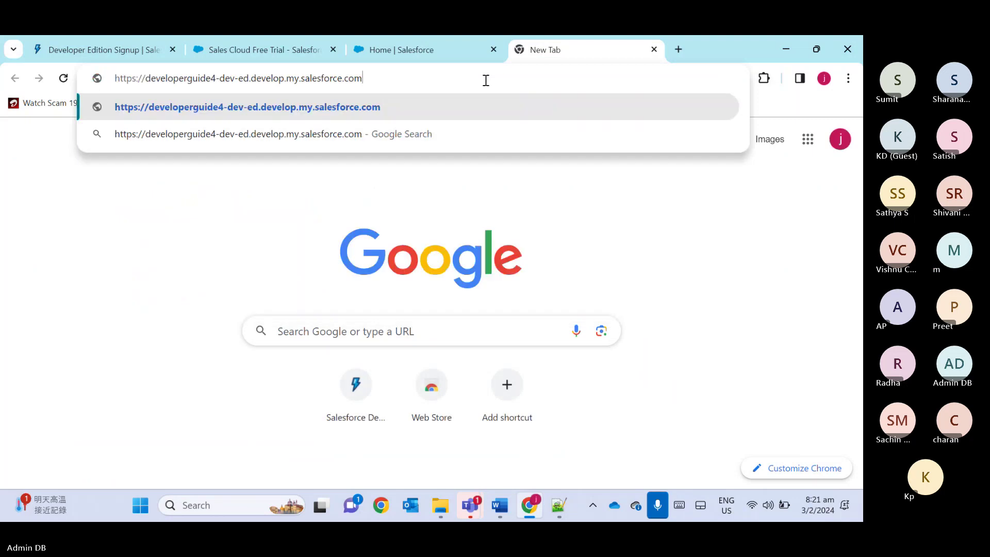
pyautogui.press('Return')
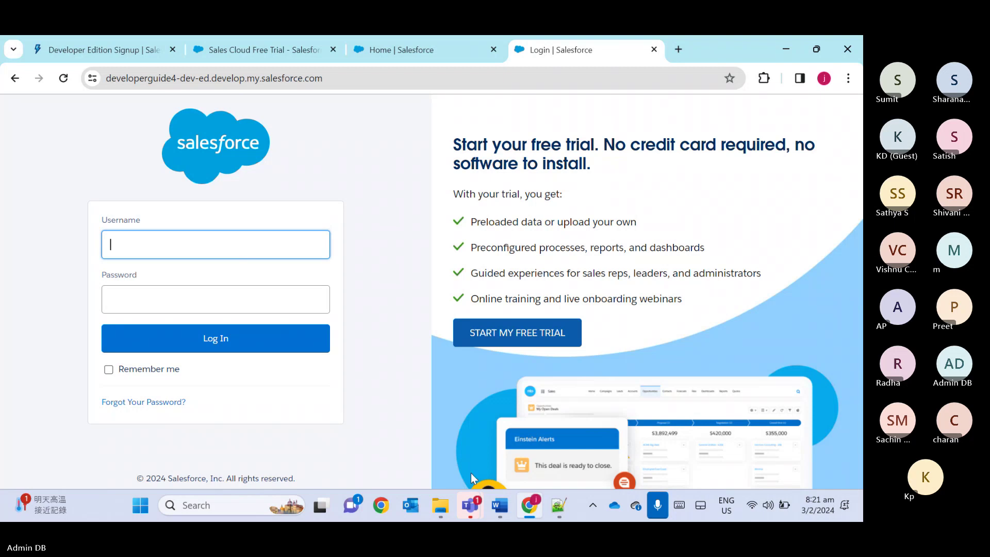
pyautogui.moveTo(522, 510)
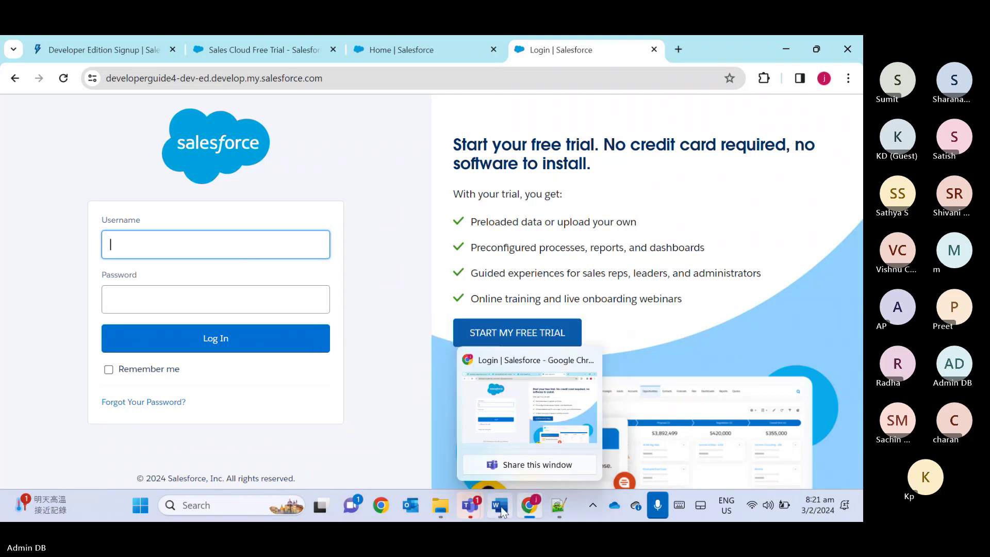
pyautogui.moveTo(470, 506)
pyautogui.click(428, 395)
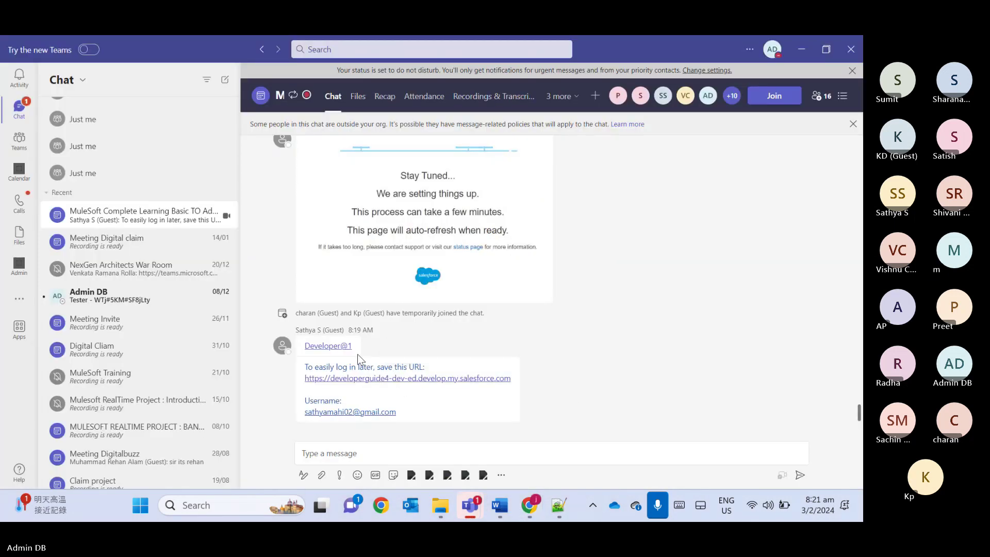
pyautogui.moveTo(407, 413); pyautogui.dragTo(303, 412)
pyautogui.hotkey('ctrl', 'c')
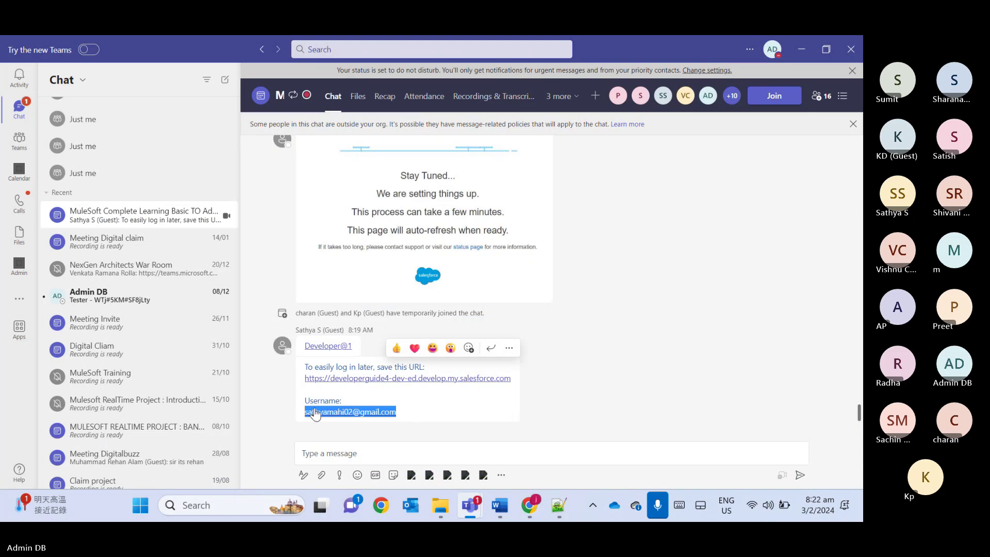
pyautogui.hotkey('alt', 'Tab')
pyautogui.click(278, 252)
pyautogui.hotkey('ctrl', 'v')
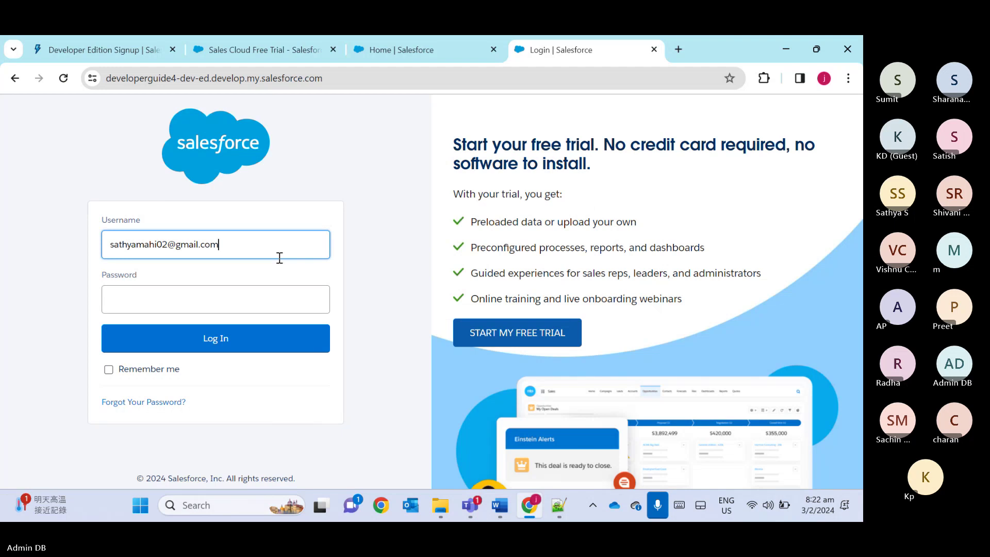
# - Copy the account password from the Teams chat into the Password field
pyautogui.hotkey('alt', 'Tab')
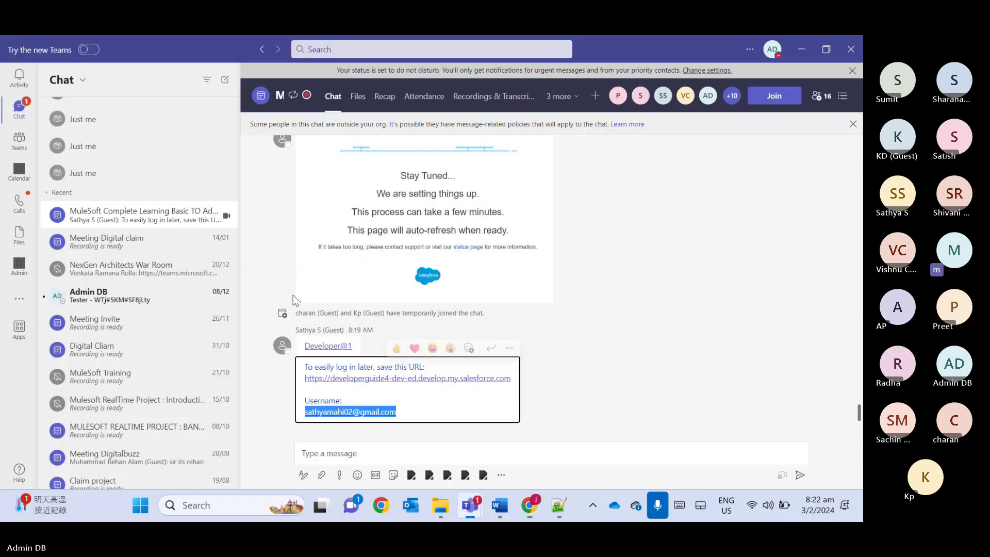
pyautogui.moveTo(363, 349); pyautogui.dragTo(304, 346)
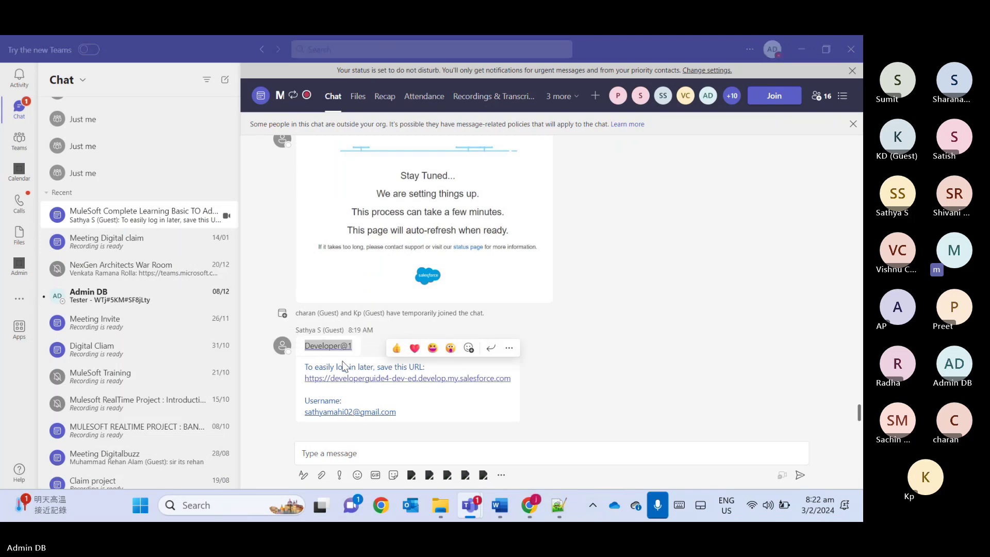
pyautogui.hotkey('alt', 'Tab')
pyautogui.click(252, 300)
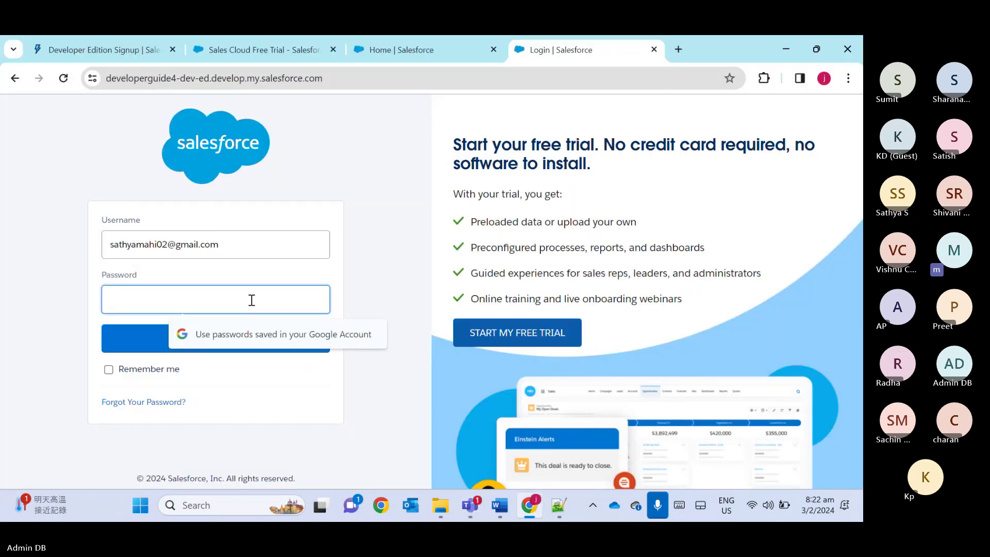
pyautogui.hotkey('ctrl', 'v')
# - Log in, decline Chrome's password save, and submit the emailed verification code to reach Setup Home
pyautogui.click(258, 344)
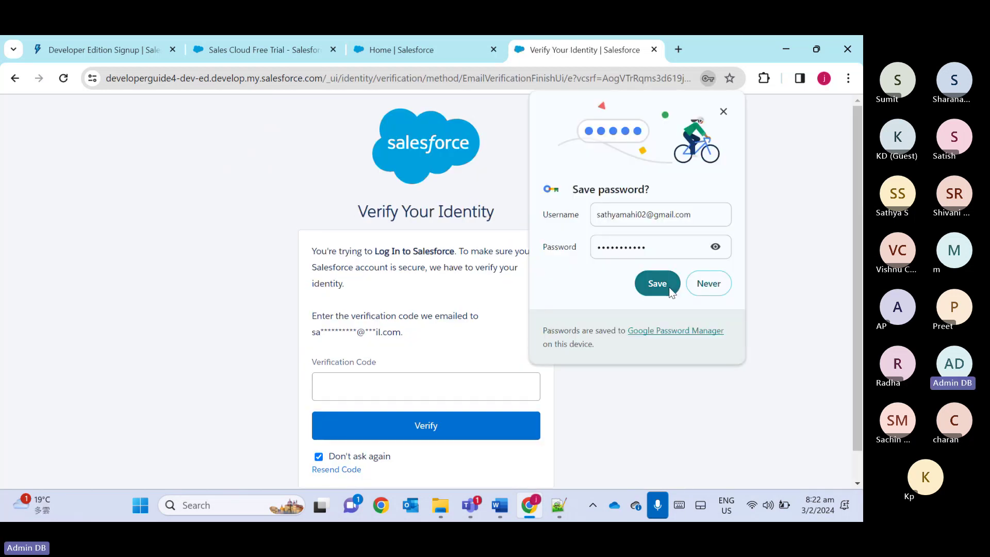
pyautogui.click(714, 290)
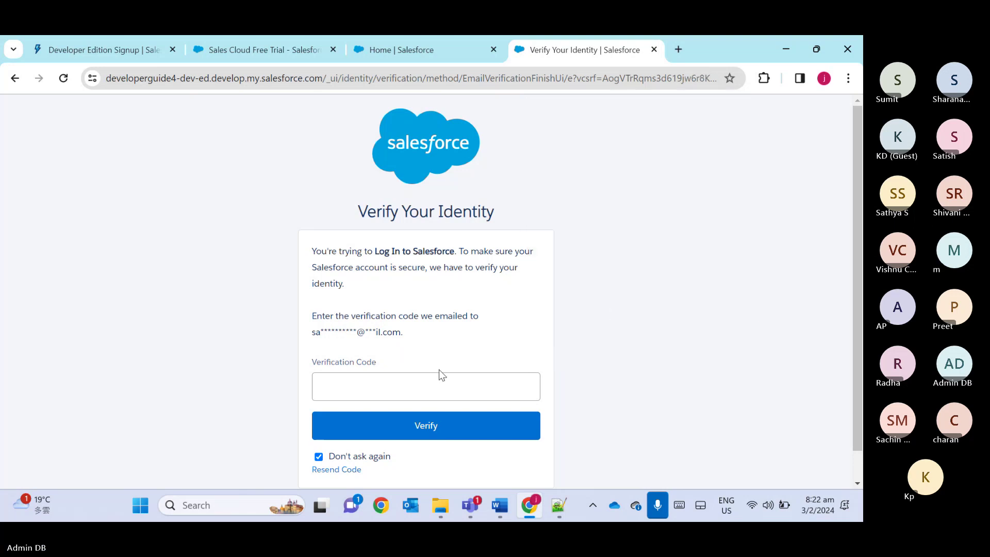
pyautogui.click(413, 390)
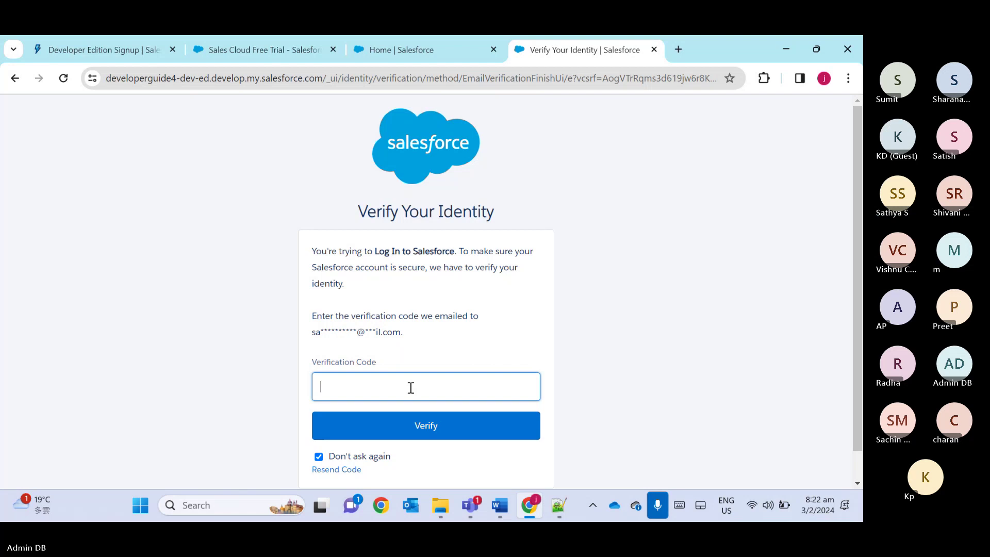
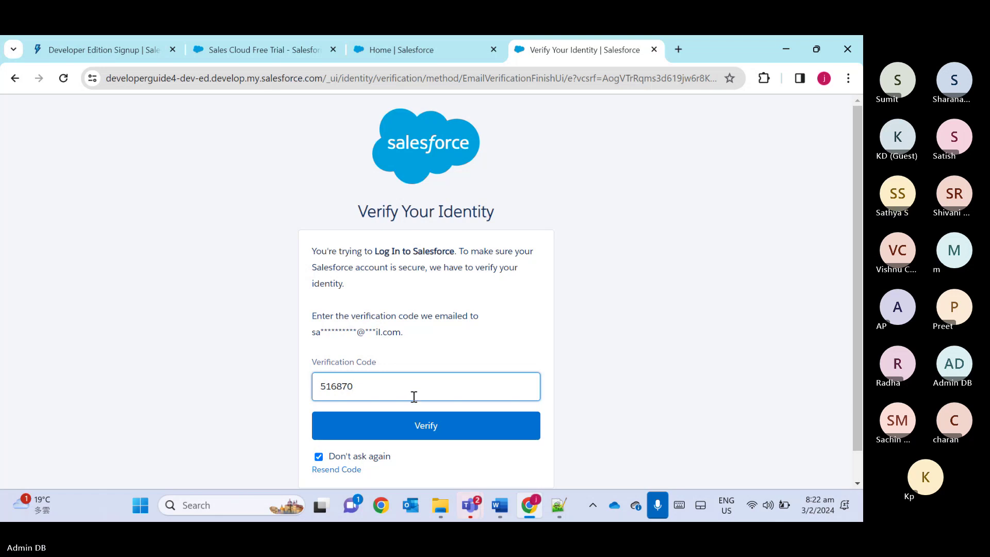
pyautogui.click(454, 437)
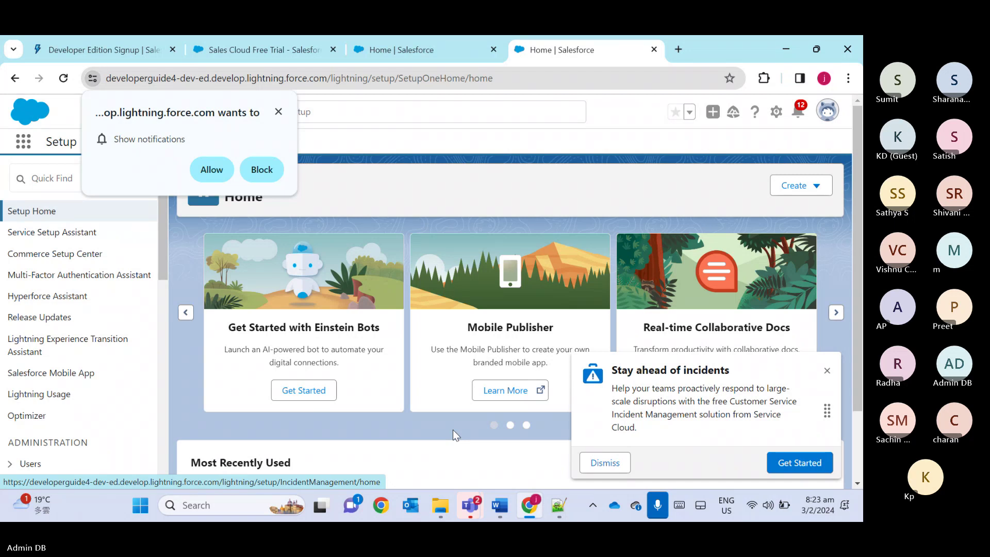
# - Block site notifications and bring up the Developer Edition signup tab, scrolled to the top
pyautogui.click(260, 171)
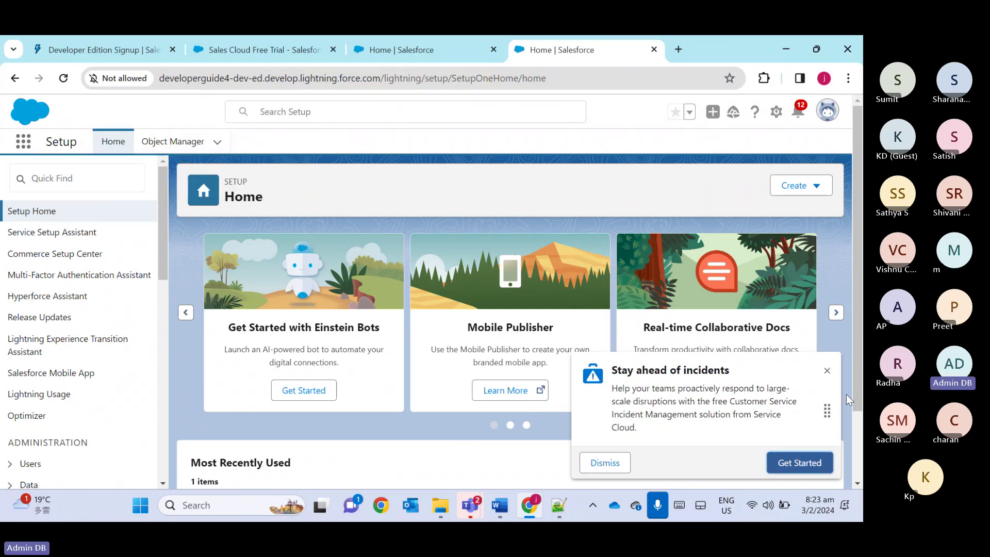
pyautogui.click(103, 49)
pyautogui.scroll(15, 318, 247)
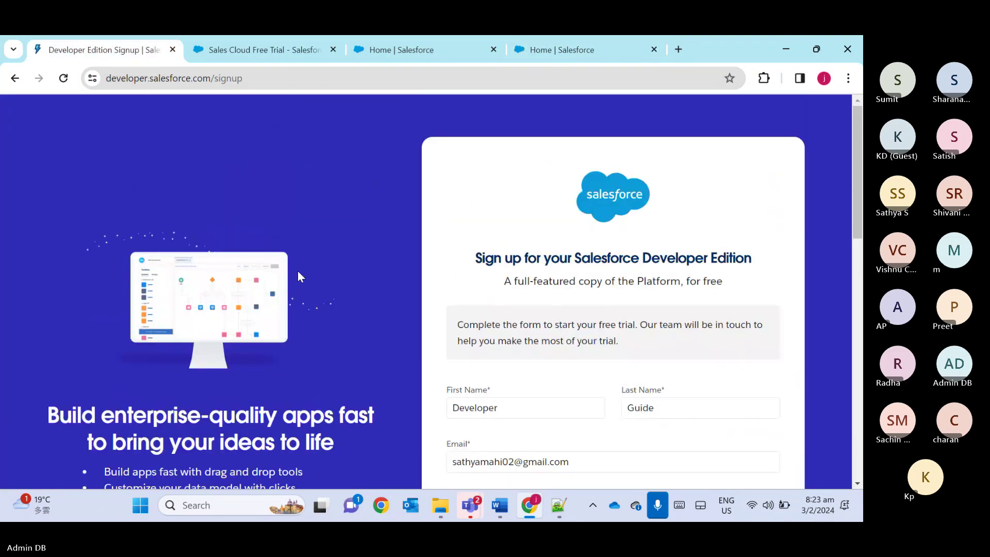
pyautogui.click(500, 506)
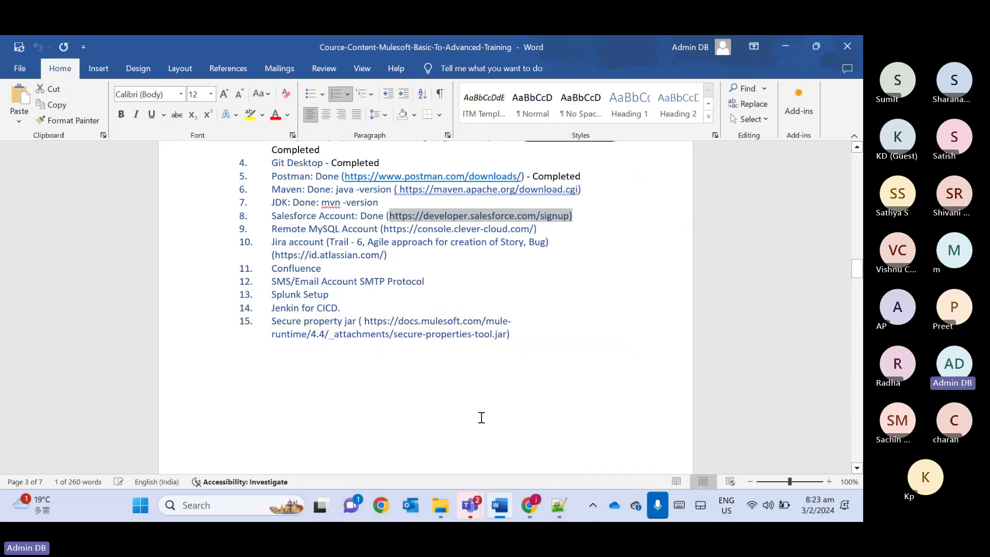
pyautogui.moveTo(532, 509)
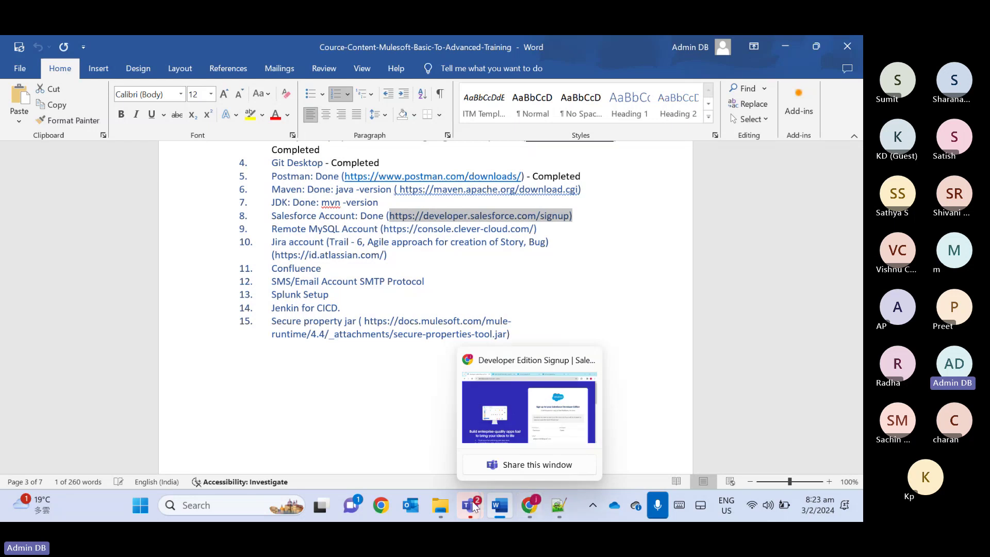
pyautogui.click(528, 407)
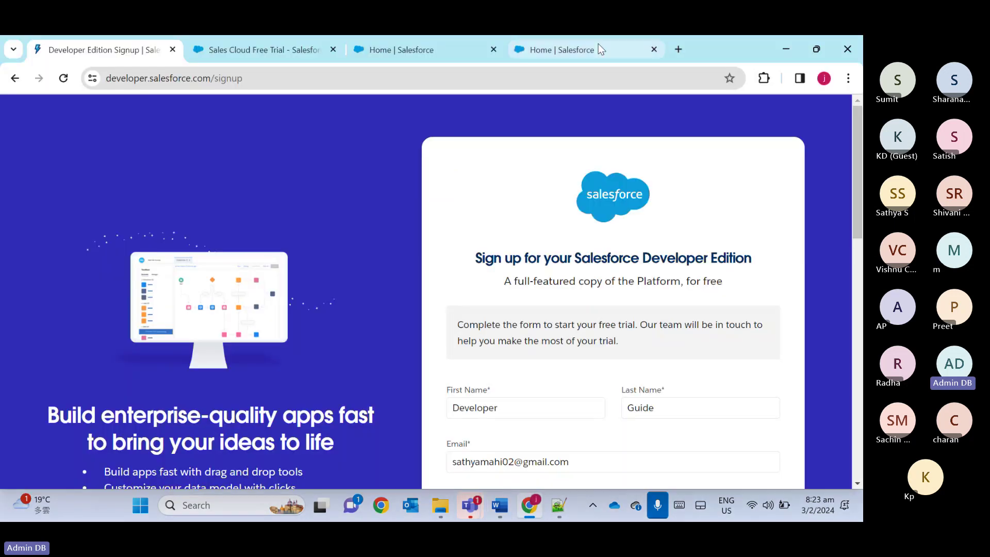
# - Load the Developer Edition signup page in a new tab from the pasted, corrected URL
pyautogui.click(675, 50)
pyautogui.write('https://developer.salesforce.com/signup)')
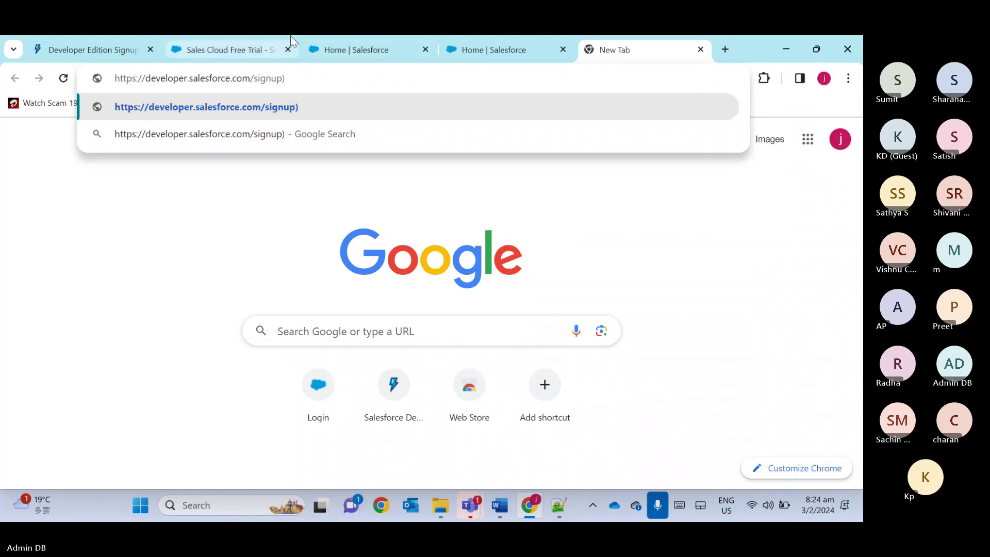
pyautogui.press('BackSpace')
pyautogui.press('Return')
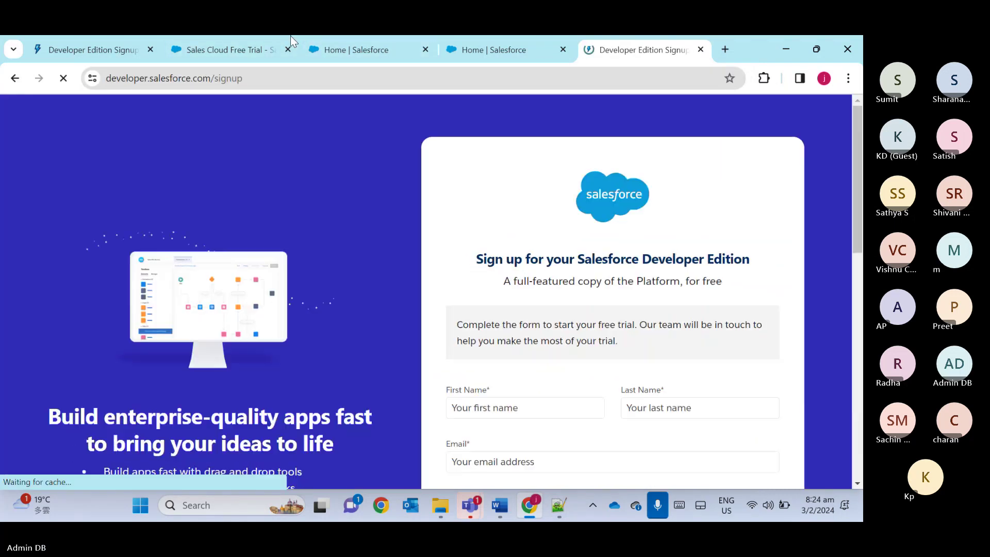
pyautogui.scroll(-10, 578, 325)
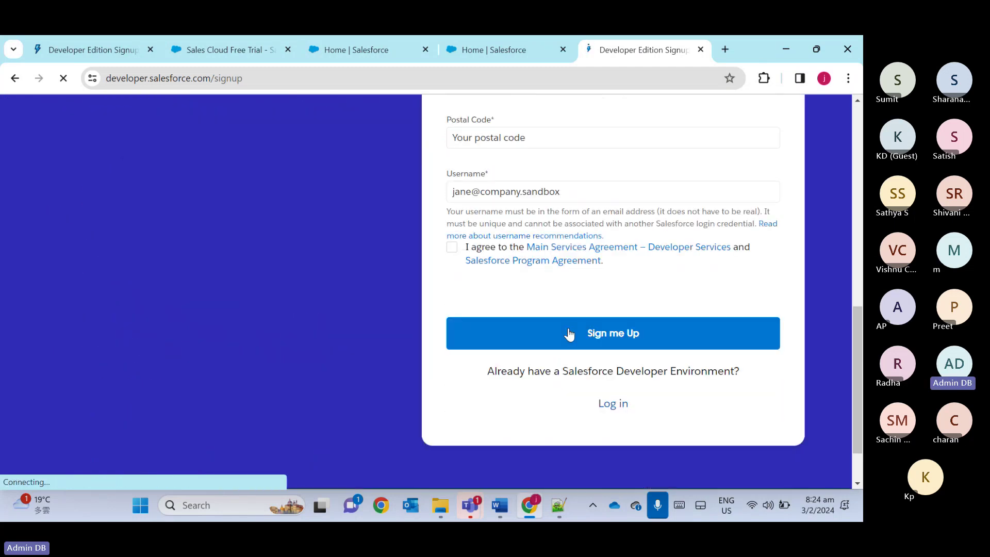
# - Go to the Salesforce login page and open the free trial signup form from there
pyautogui.click(614, 406)
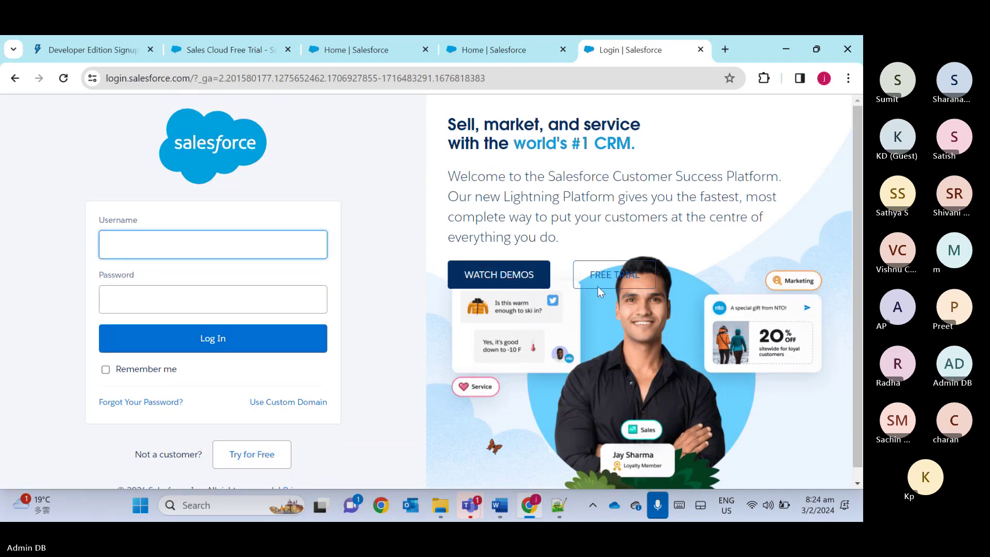
pyautogui.click(614, 275)
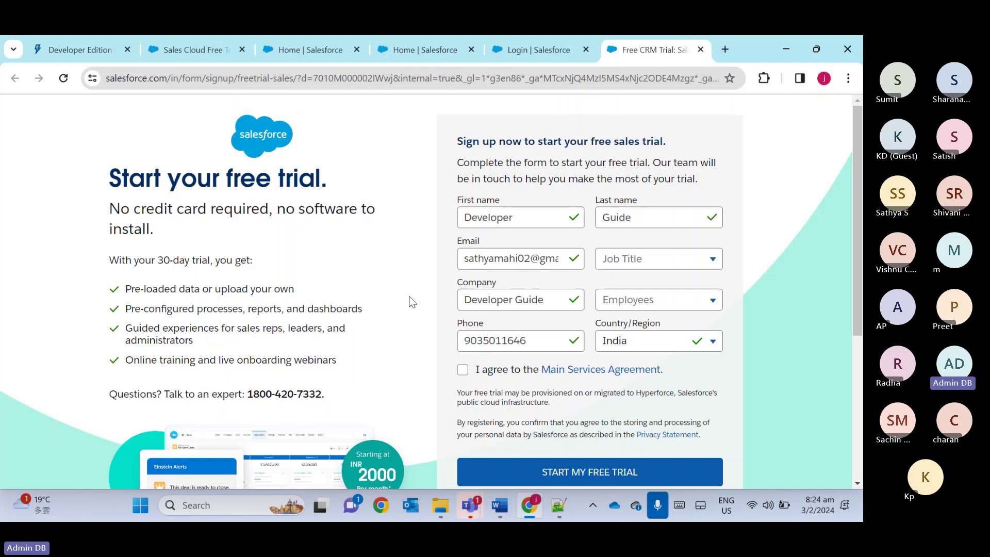
pyautogui.click(533, 55)
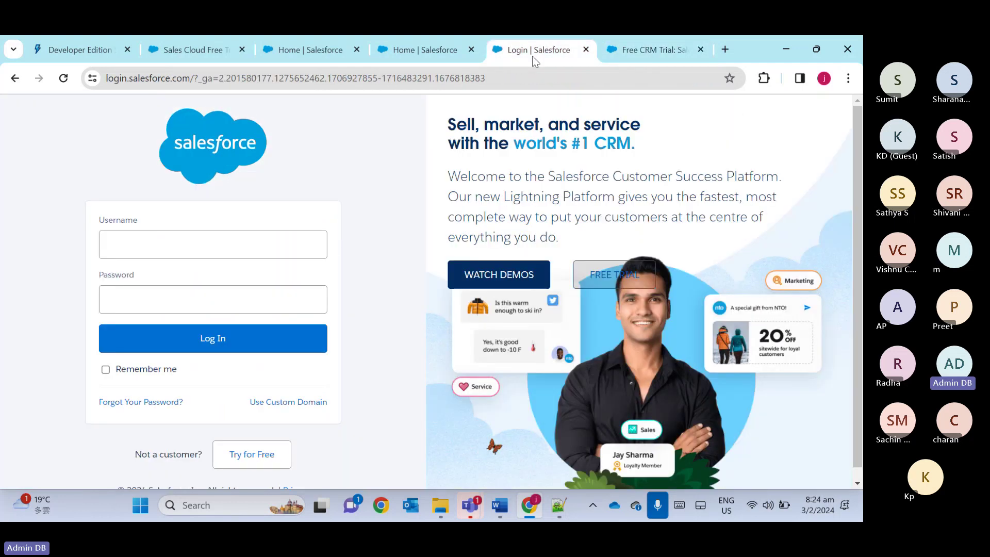
pyautogui.click(241, 458)
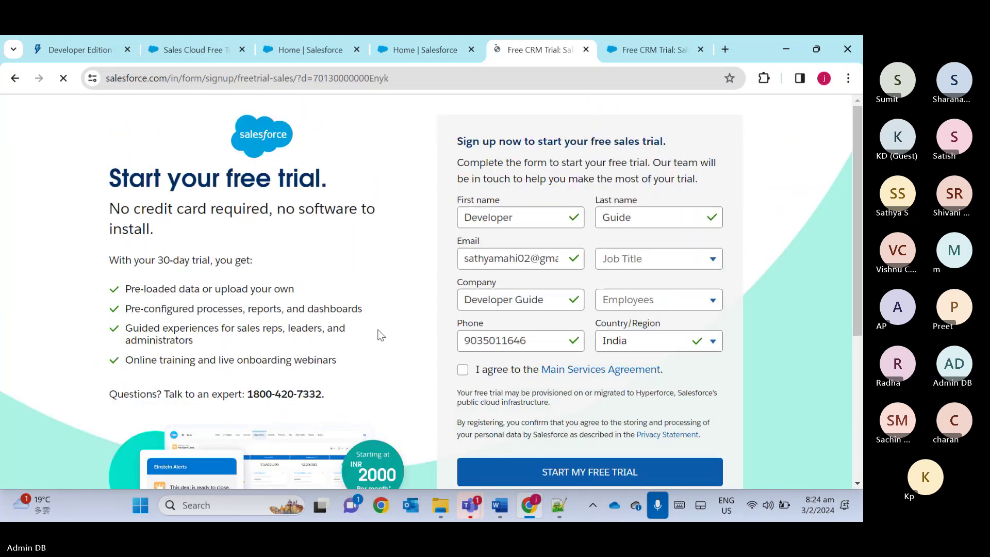
pyautogui.scroll(-5, 379, 333)
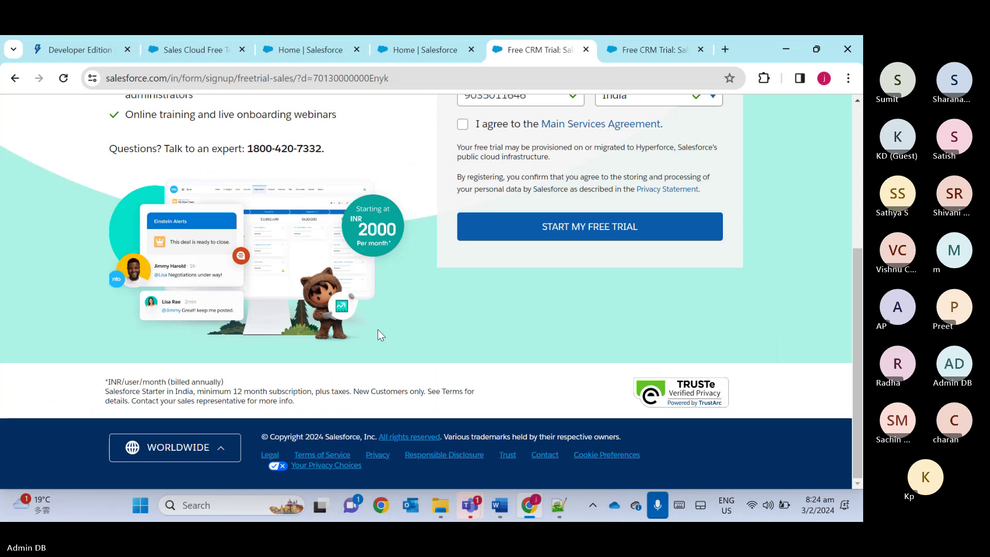
# - Bring the Teams meeting window forward and unmute the microphone
pyautogui.hotkey('alt', 'Tab')
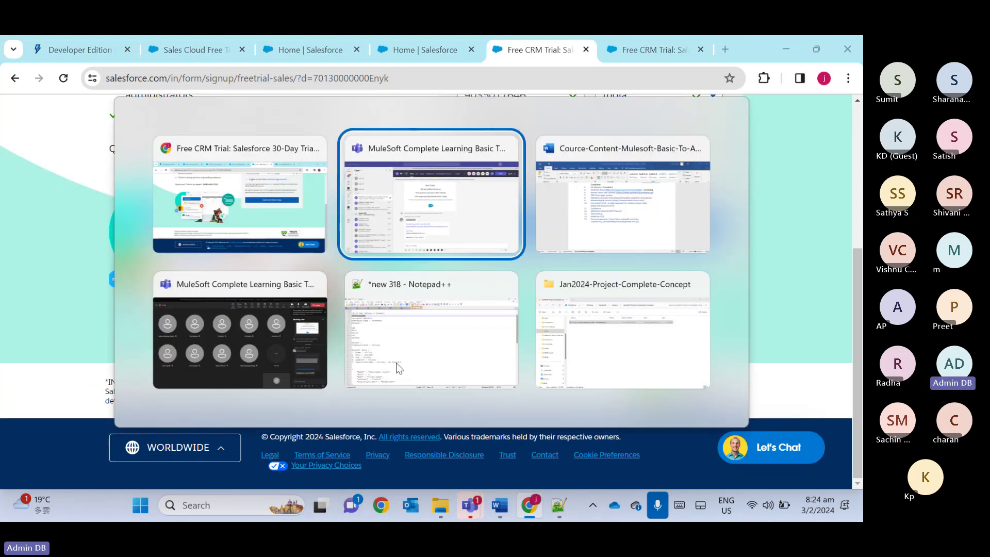
pyautogui.press('Tab')
pyautogui.press('Tab')
pyautogui.click(722, 77)
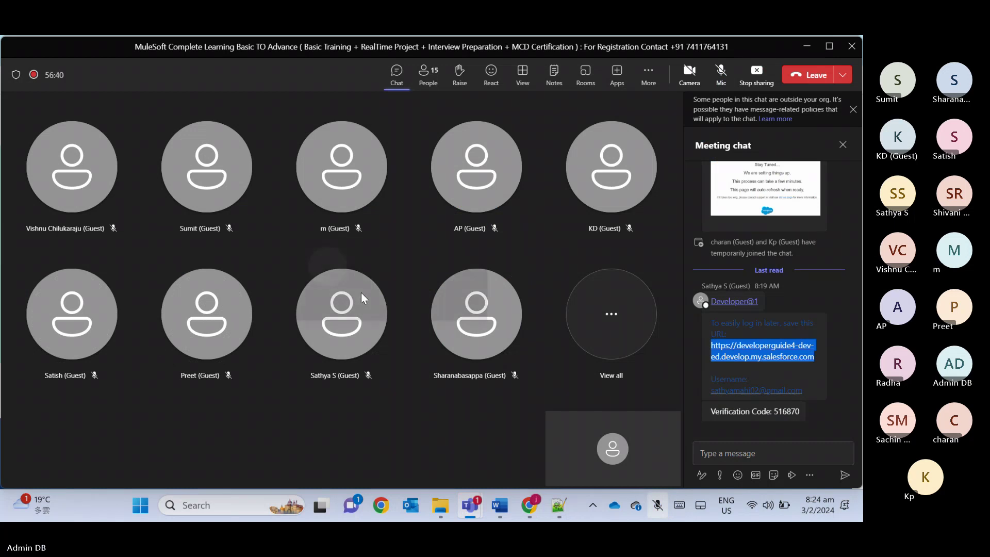
pyautogui.moveTo(361, 292)
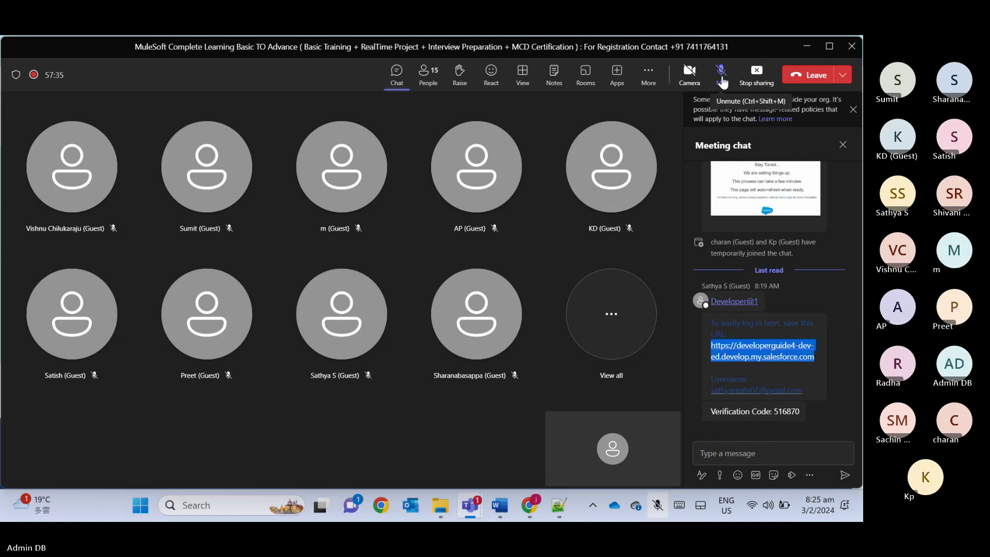
pyautogui.click(722, 82)
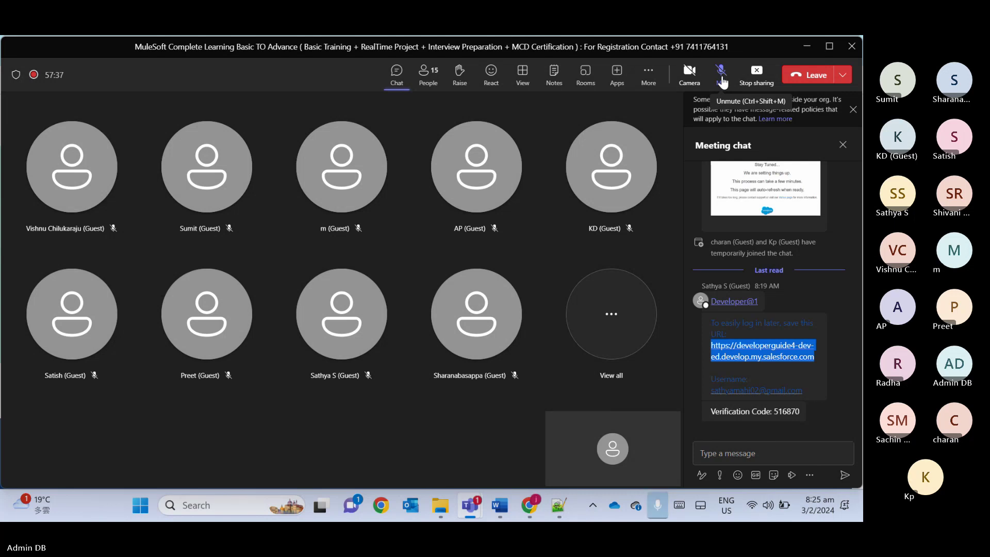
# - Return to Chrome and show the trial org's Home | Salesforce tab
pyautogui.hotkey('alt', 'Tab')
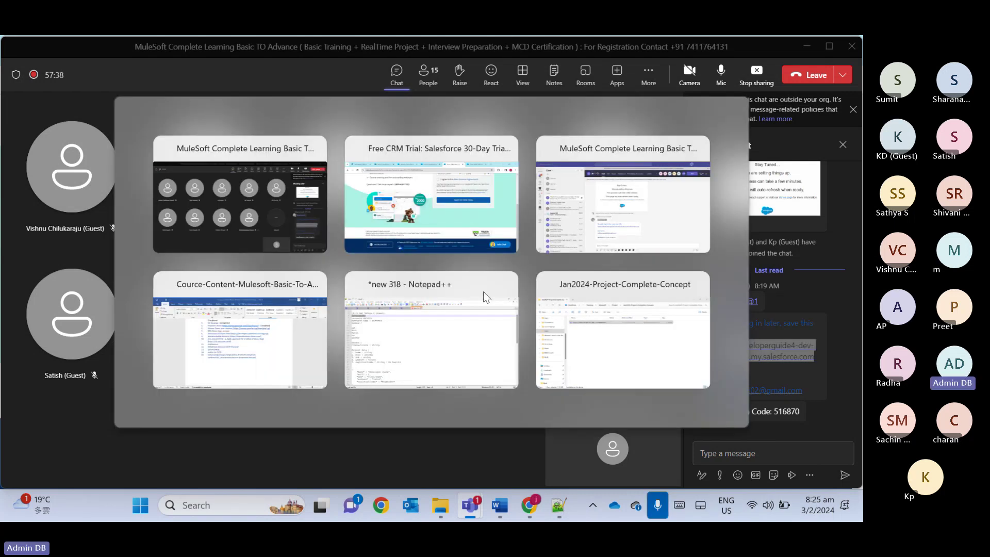
pyautogui.scroll(5, 445, 317)
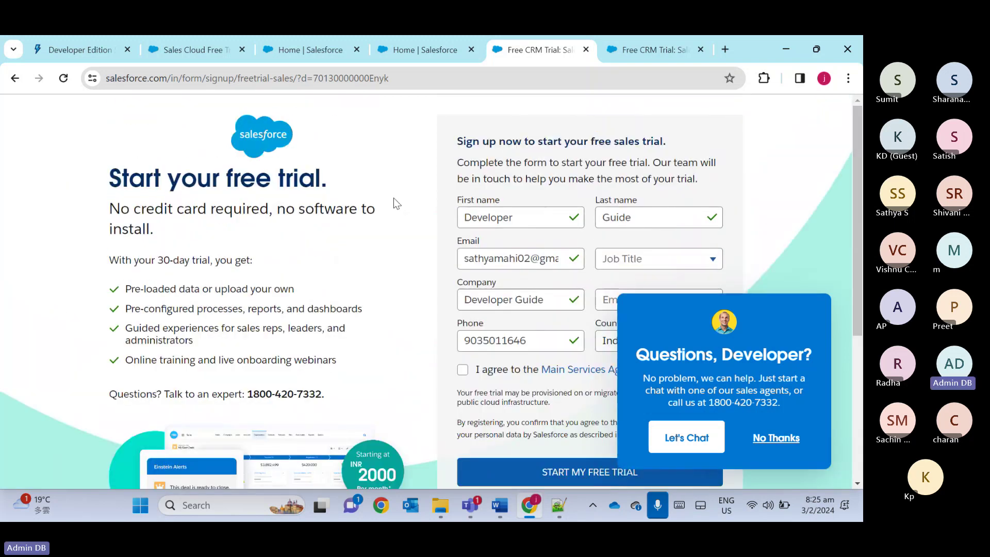
pyautogui.click(418, 50)
pyautogui.click(307, 49)
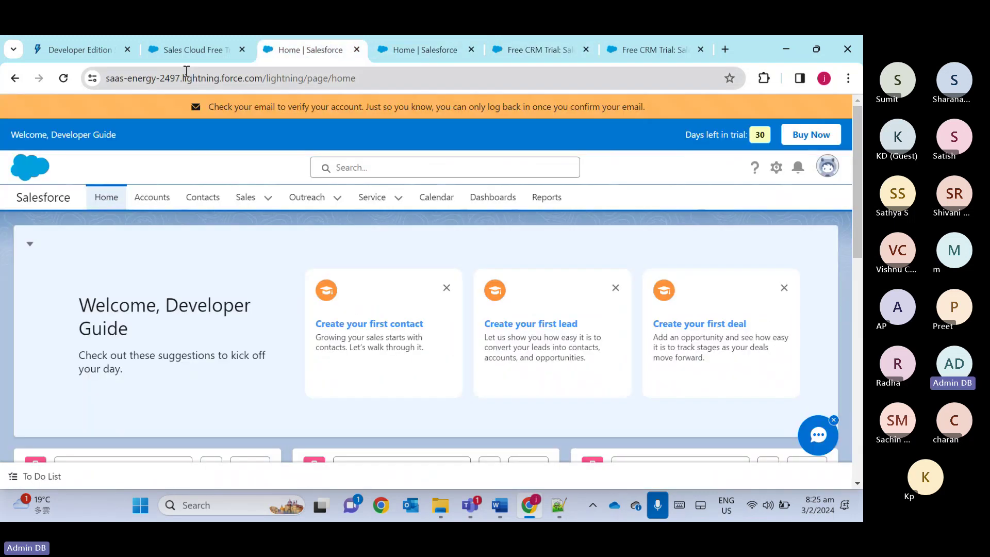
# - Check each Sales Cloud Free Trial signup tab, ending on the developer org's Setup Home tab
pyautogui.click(195, 50)
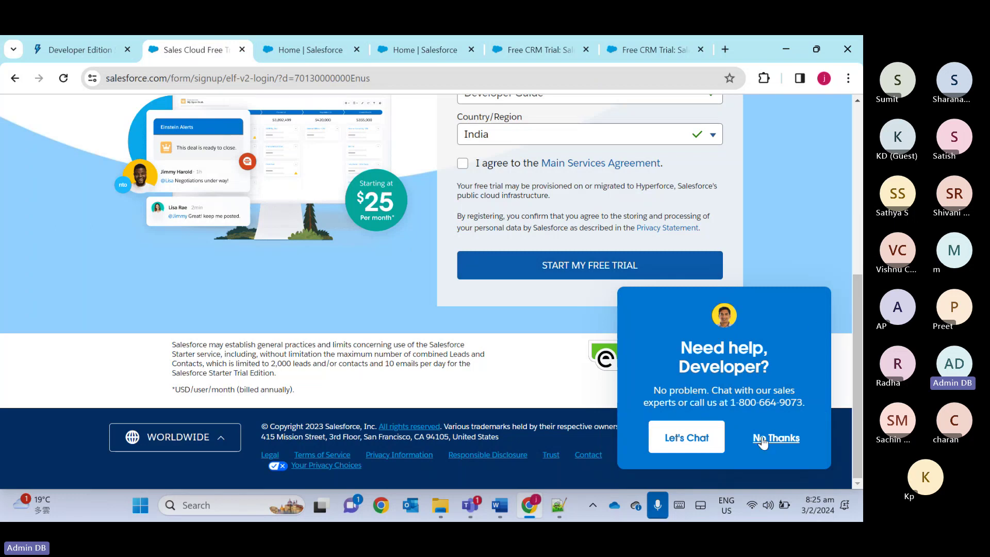
pyautogui.click(309, 49)
pyautogui.click(15, 78)
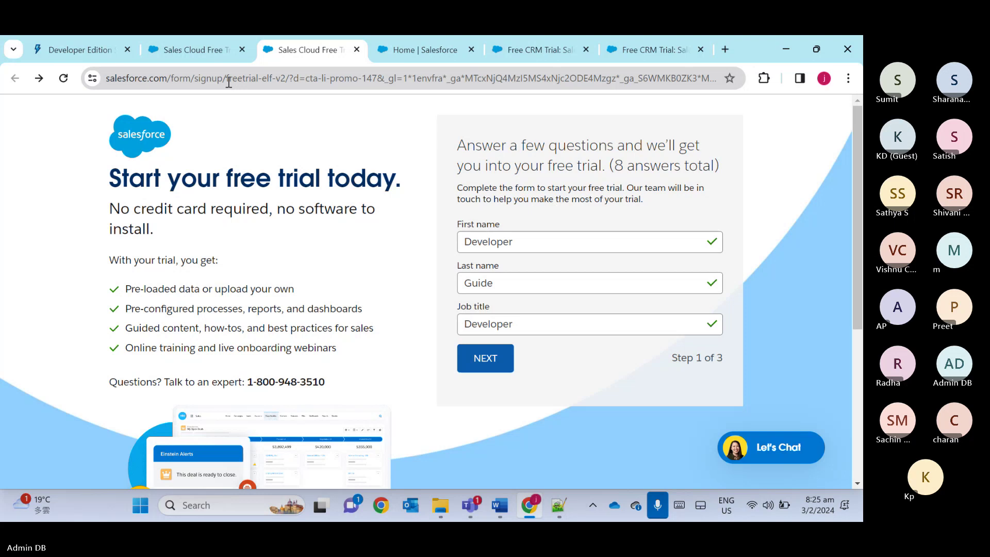
pyautogui.click(184, 49)
pyautogui.scroll(10, 405, 255)
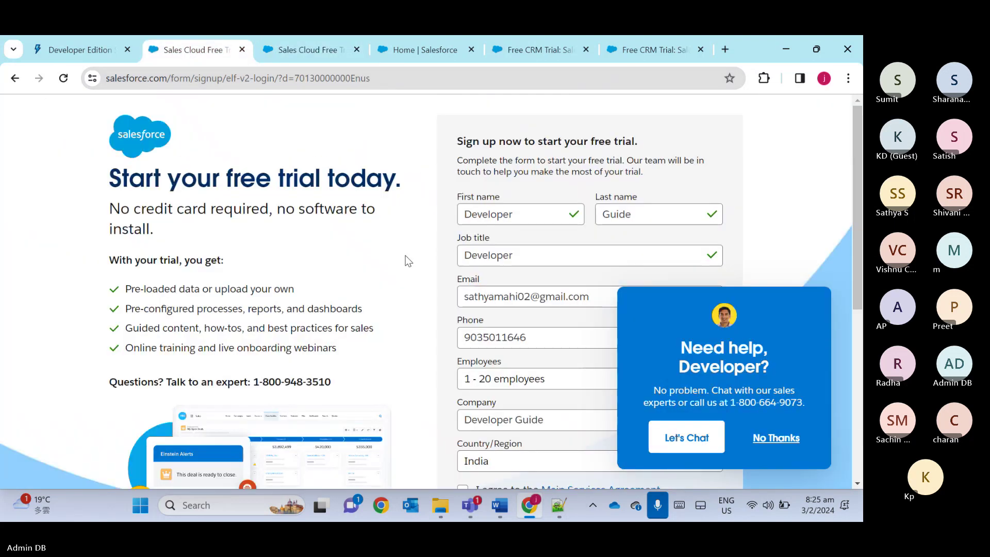
pyautogui.scroll(-10, 405, 255)
pyautogui.click(302, 52)
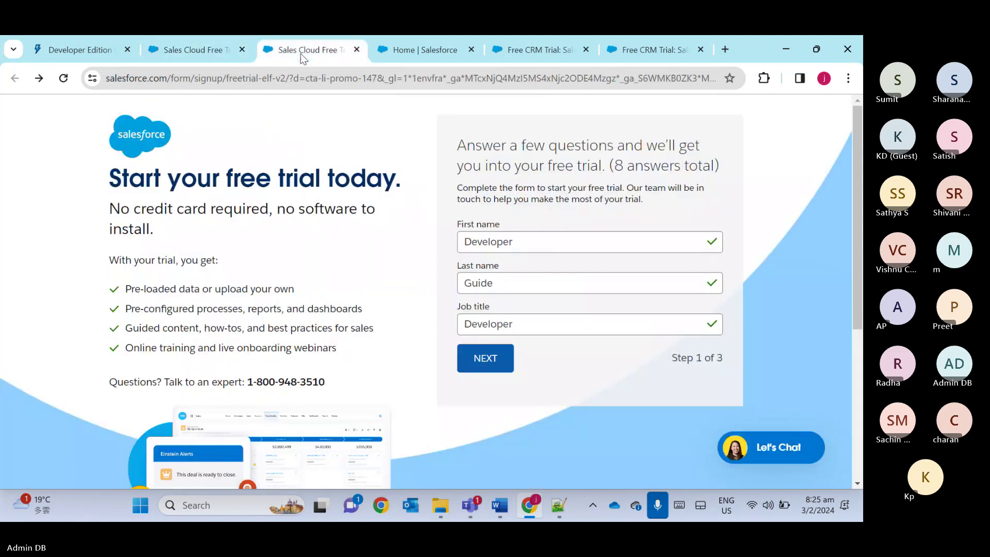
pyautogui.click(396, 50)
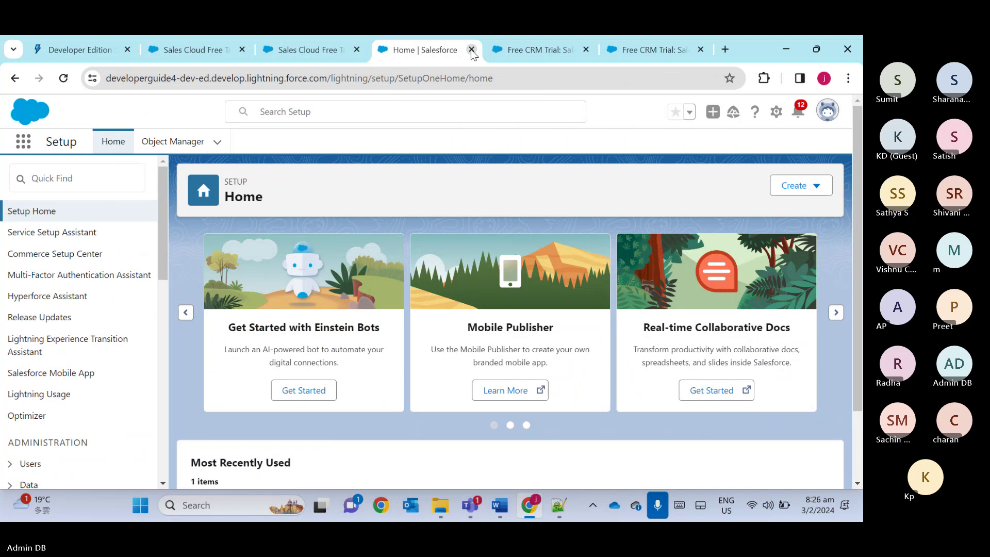
# - Log out of the developer org via the profile menu and start a new FREE TRIAL signup
pyautogui.click(828, 110)
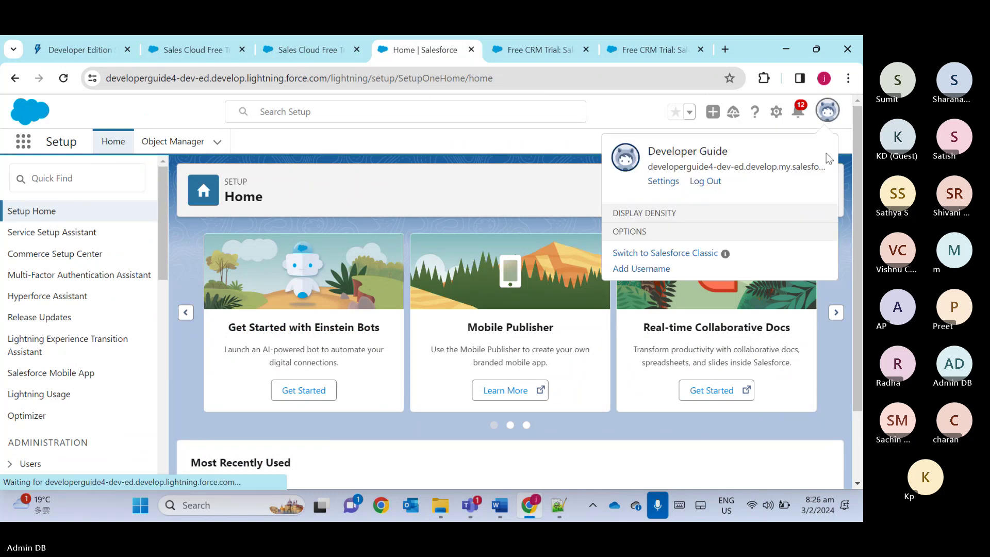
pyautogui.click(710, 183)
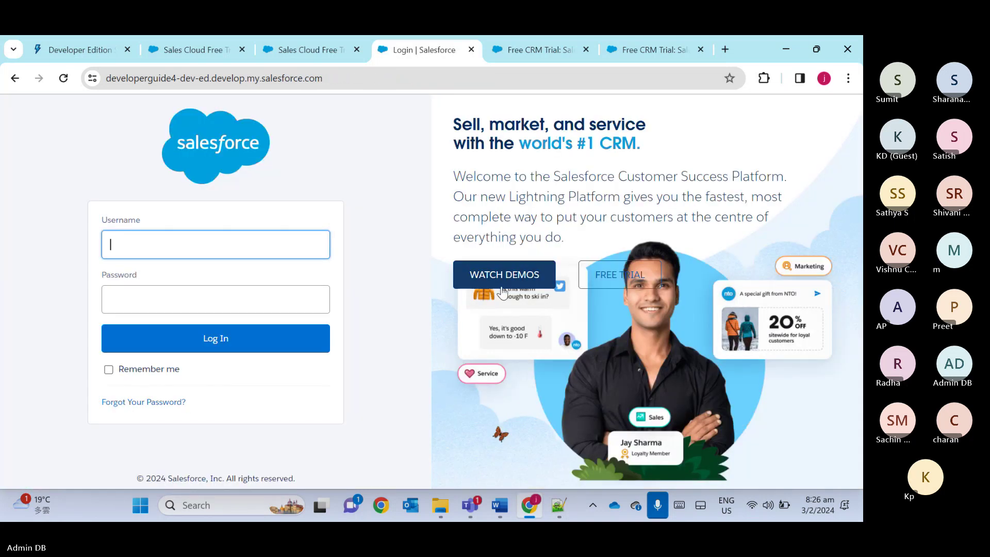
pyautogui.click(612, 279)
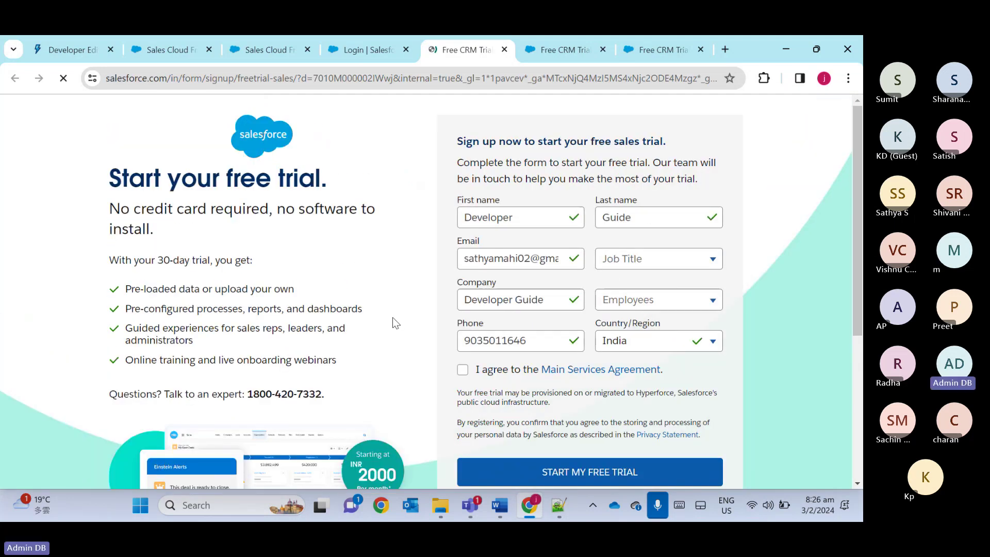
# - Review the pre-filled trial form, accept the Main Services Agreement, and edit the email address
pyautogui.scroll(-5, 392, 317)
pyautogui.scroll(5, 392, 317)
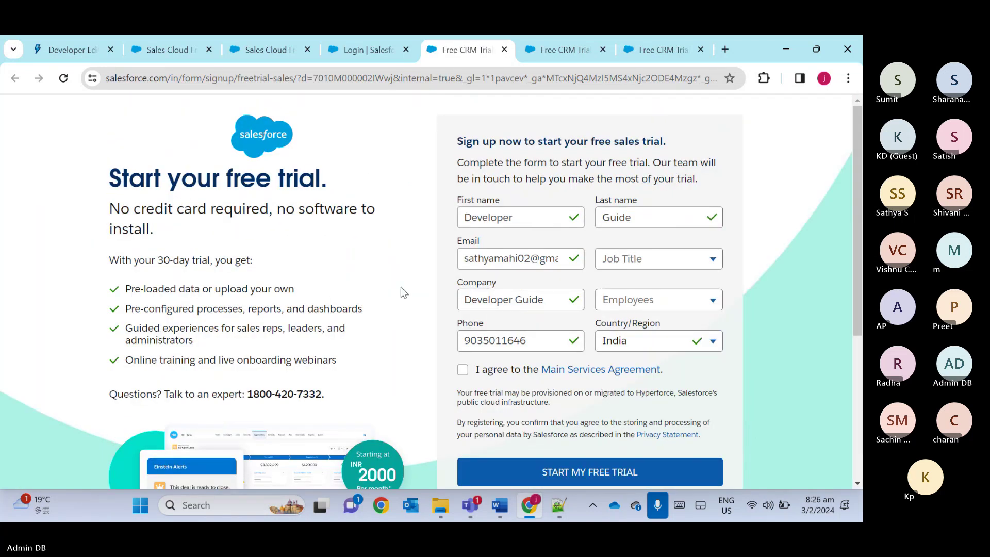
pyautogui.scroll(-1, 421, 298)
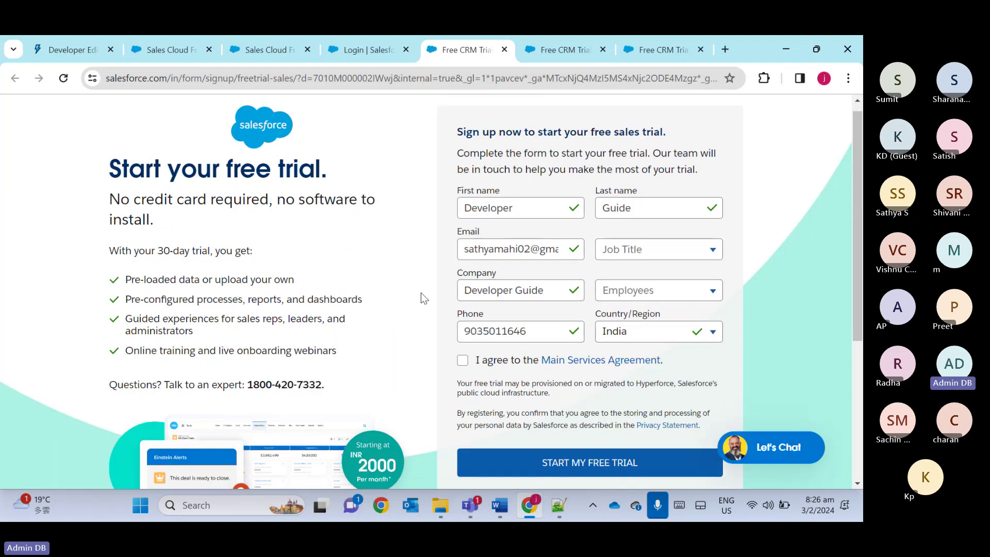
pyautogui.scroll(-5, 421, 298)
pyautogui.scroll(5, 422, 298)
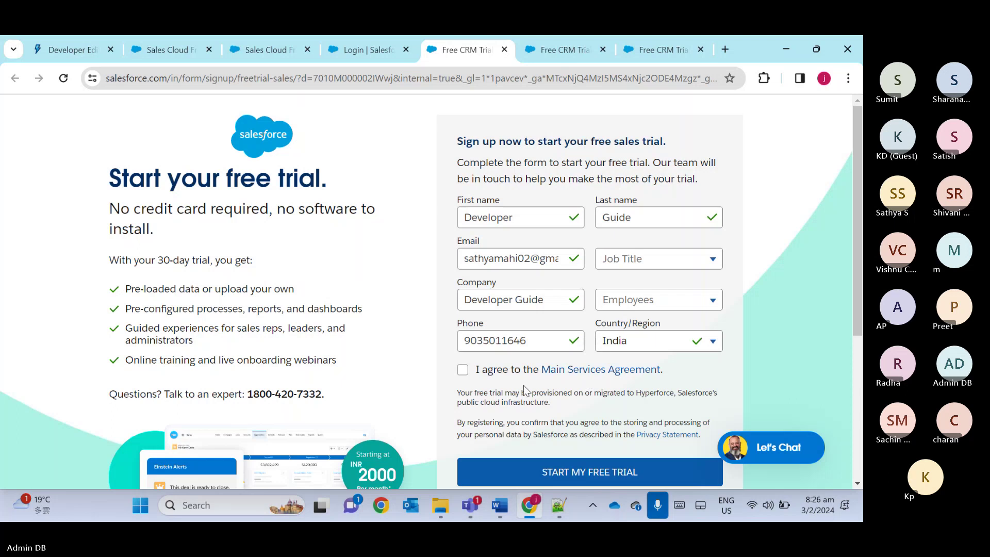
pyautogui.click(463, 370)
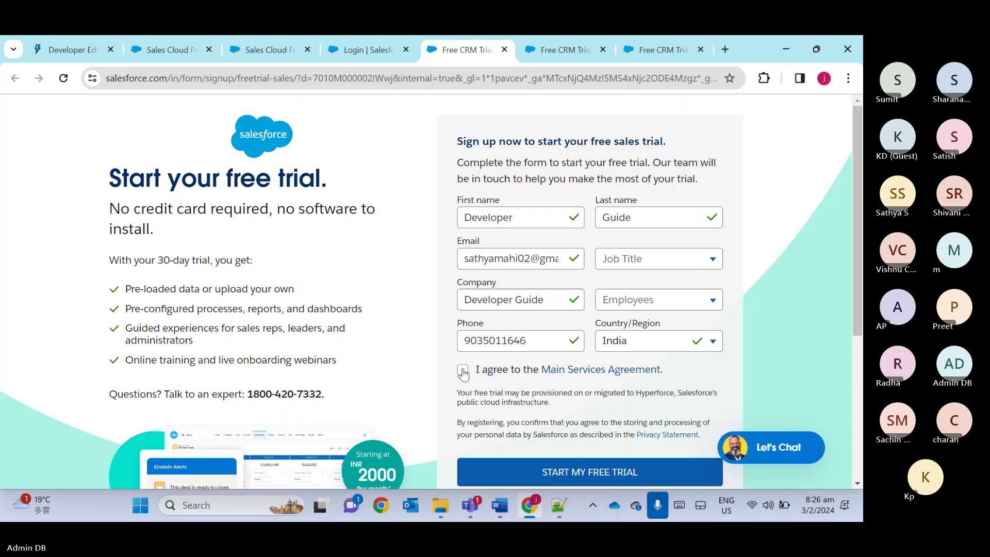
pyautogui.click(529, 262)
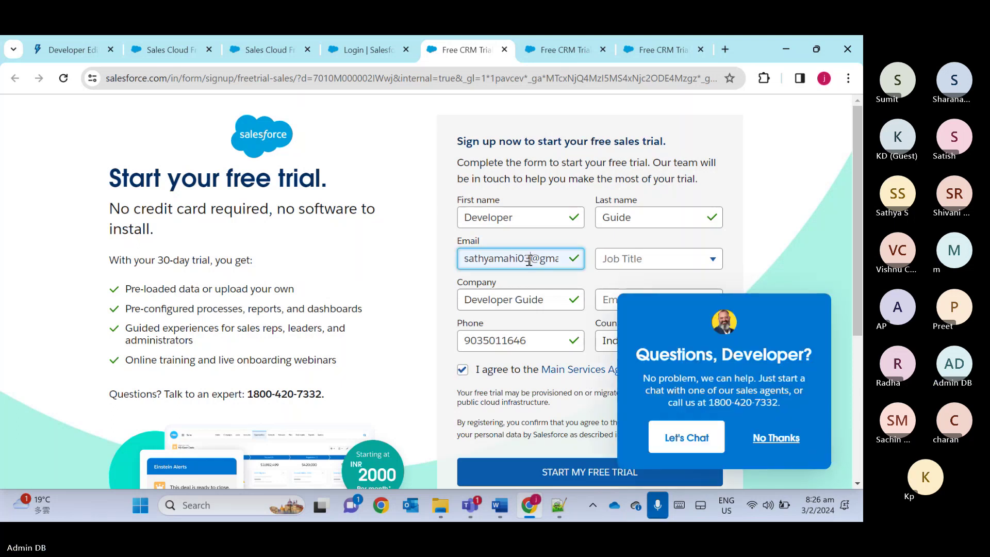
# - Set job title Sales Manager and 1 - 25 employees, submit the signup, and dismiss the chat popup
pyautogui.scroll(-1, 586, 309)
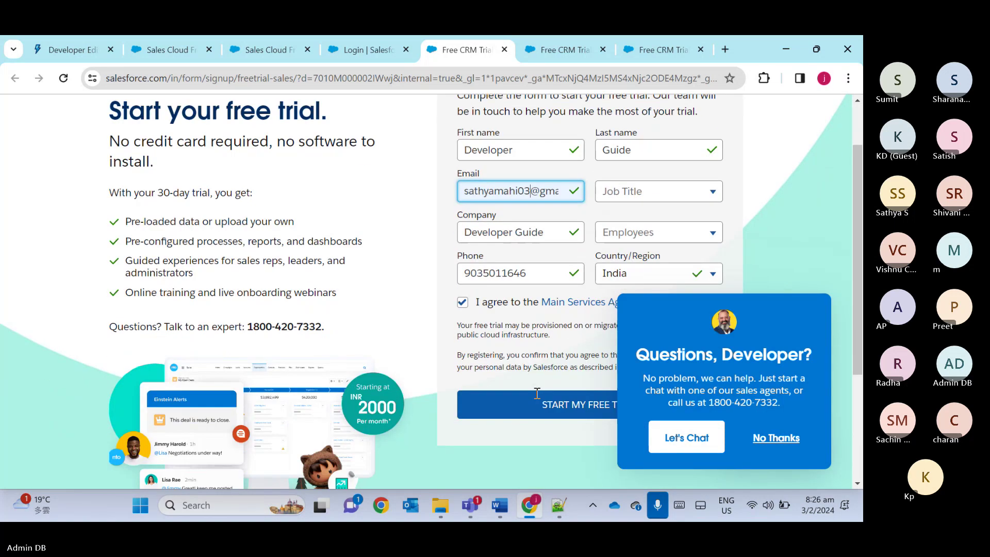
pyautogui.click(552, 407)
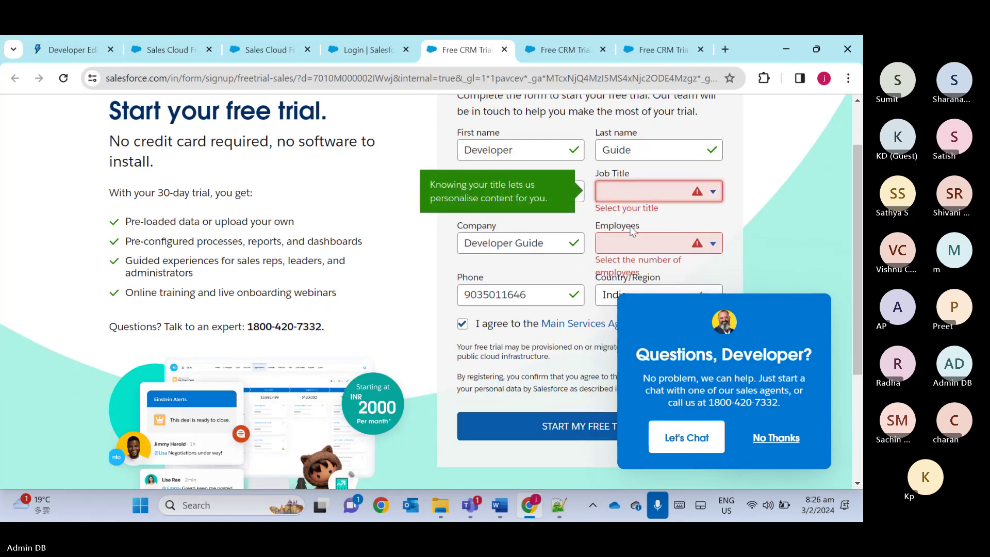
pyautogui.press('Escape')
pyautogui.click(646, 231)
pyautogui.click(640, 262)
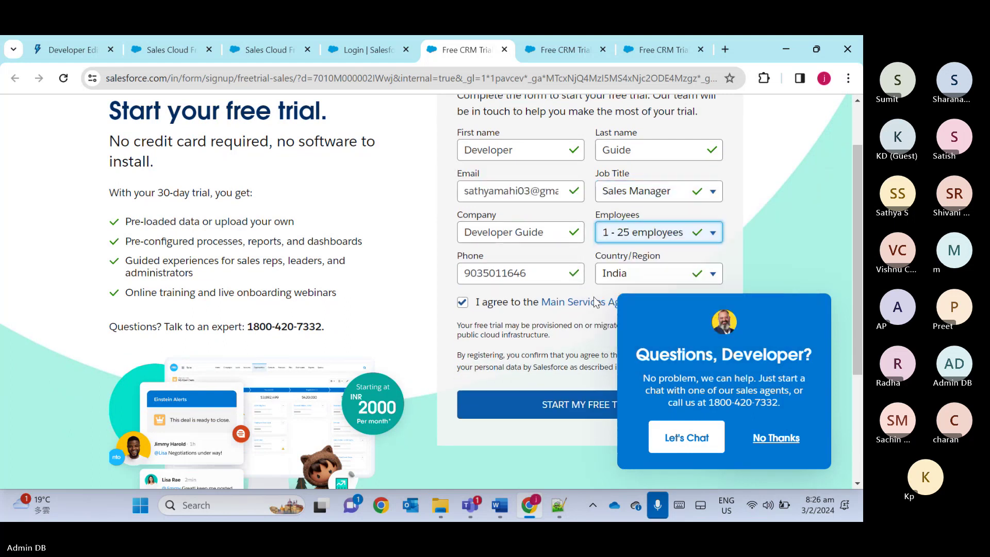
pyautogui.click(545, 405)
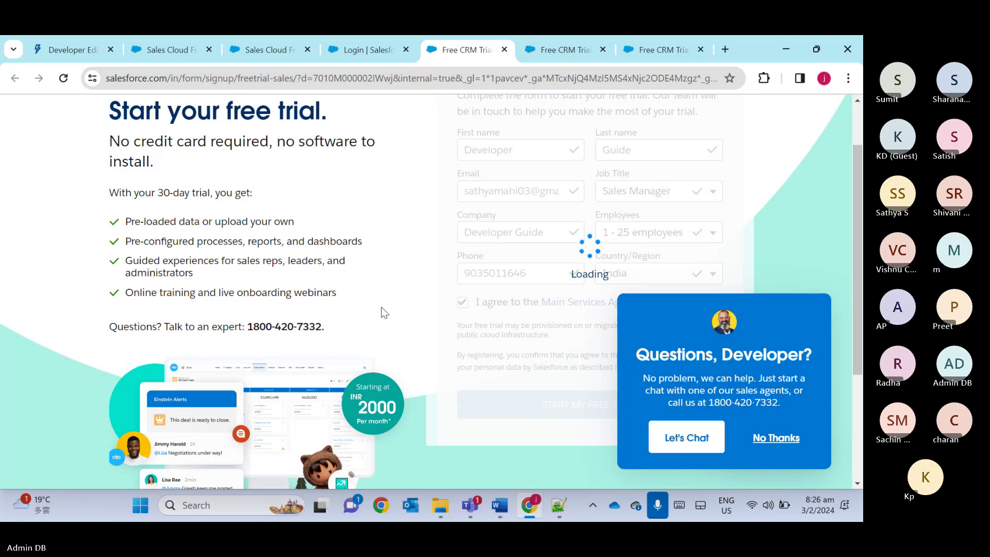
pyautogui.click(704, 452)
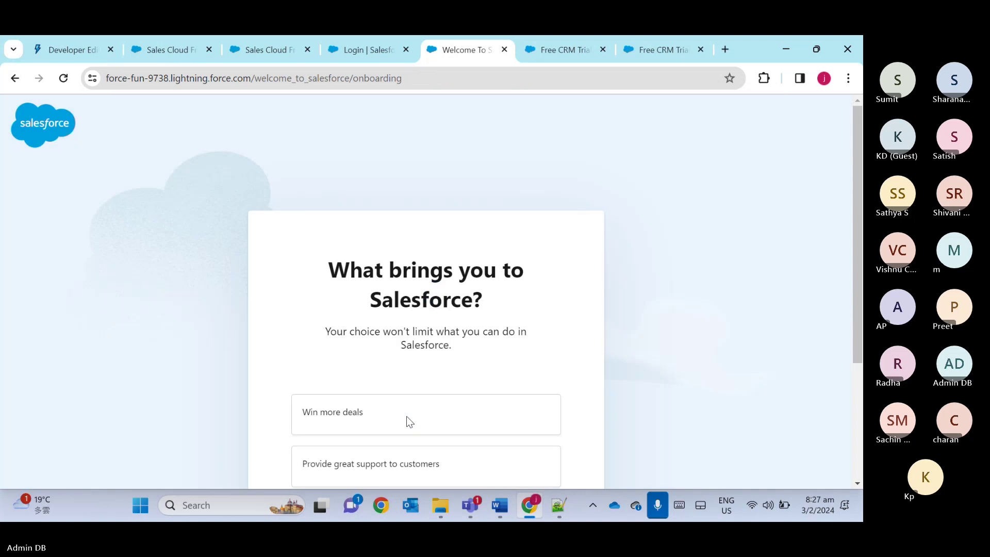
# - Return to the login tab, then reload the Developer Edition signup page in a new tab with the corrected URL
pyautogui.scroll(-3, 409, 411)
pyautogui.scroll(3, 409, 411)
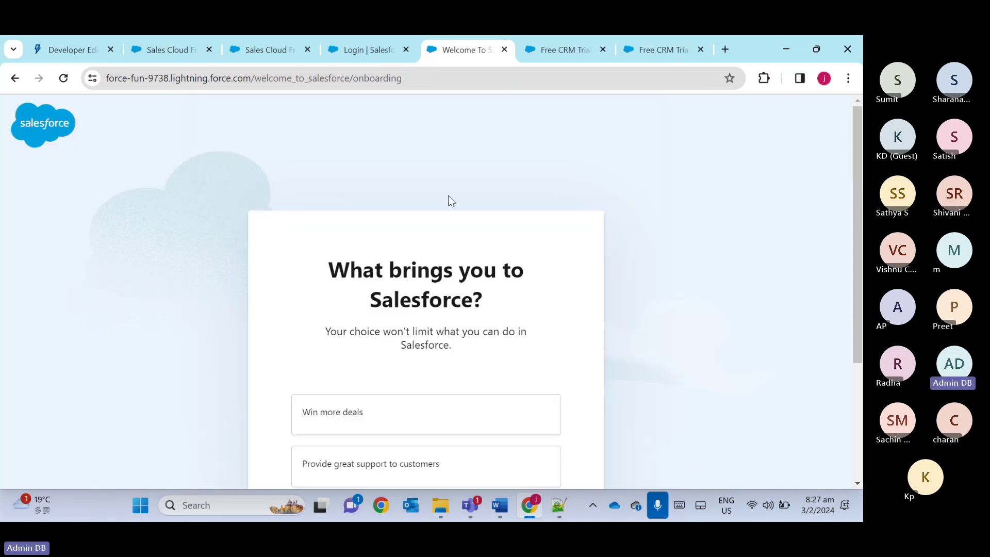
pyautogui.click(356, 52)
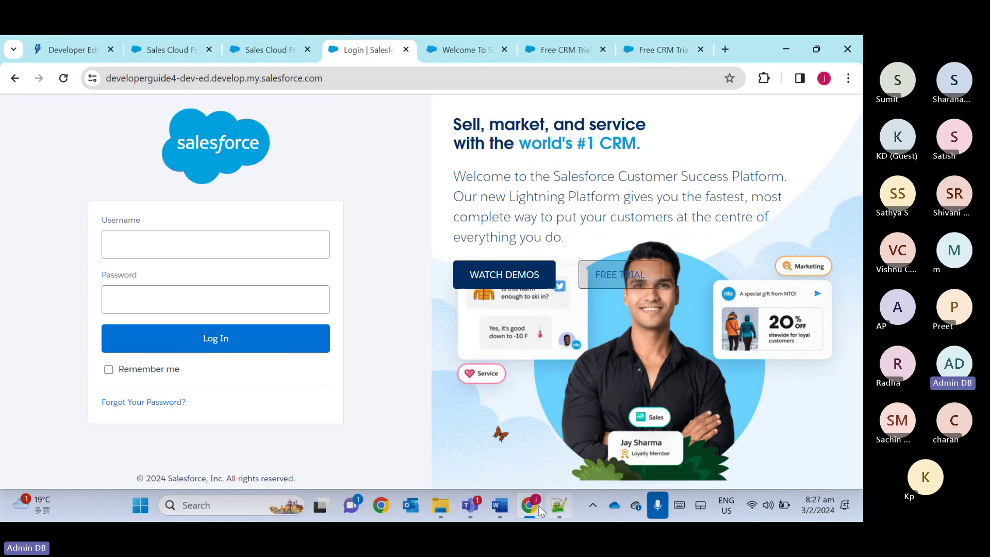
pyautogui.moveTo(548, 507)
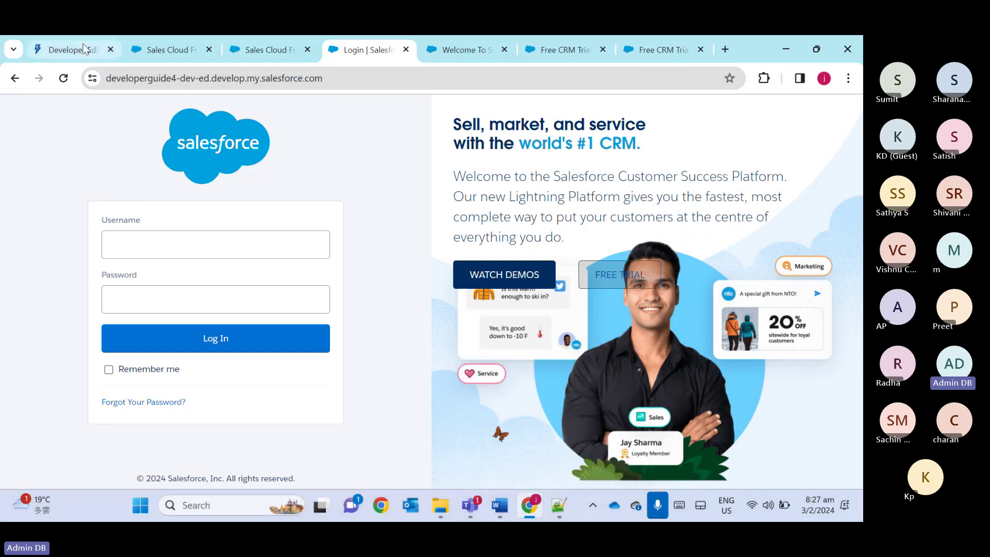
pyautogui.click(724, 48)
pyautogui.click(497, 82)
pyautogui.write('https://developer.salesforce.com/signup)')
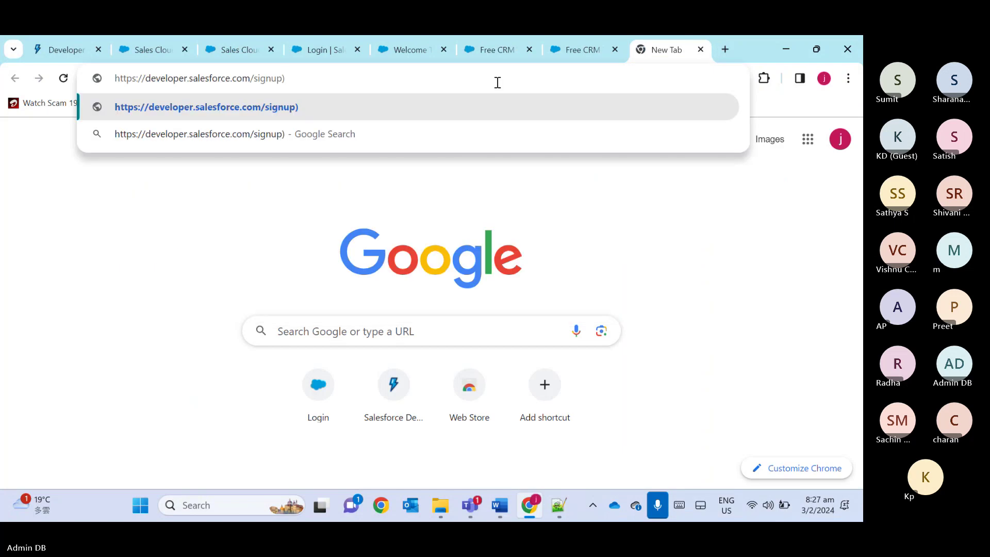
pyautogui.press('BackSpace')
pyautogui.press('Return')
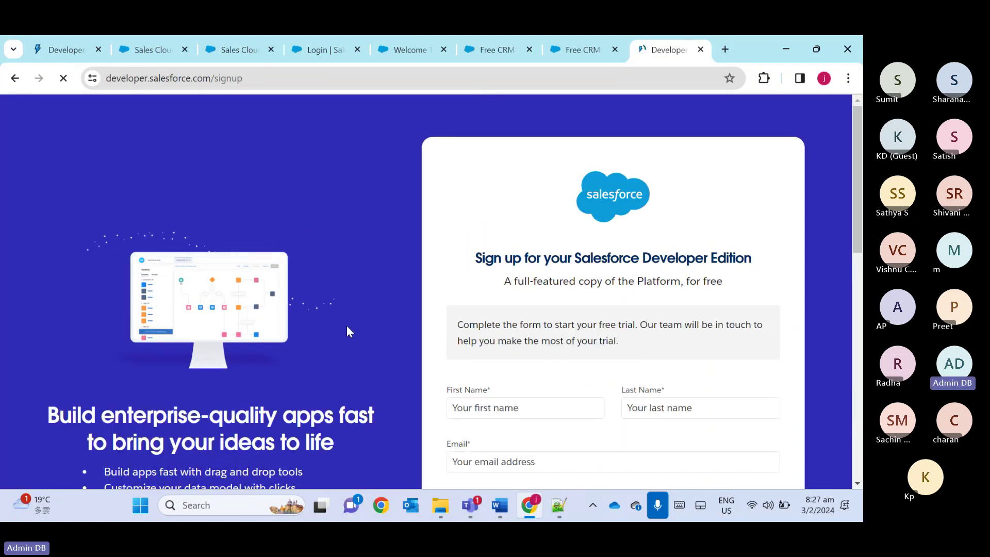
pyautogui.scroll(-8, 408, 325)
pyautogui.scroll(-3, 413, 326)
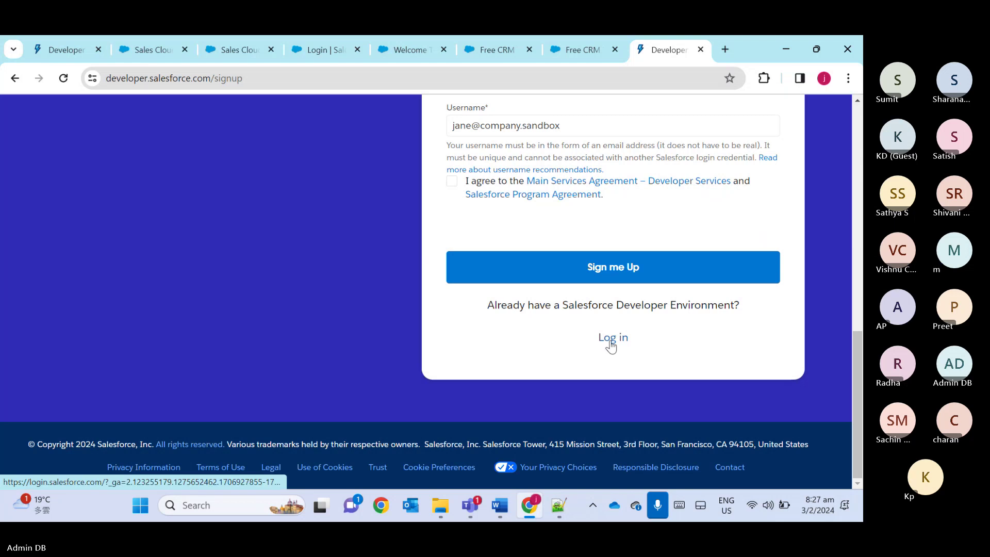
# - Open the login page, then the free CRM trial signup form, and close one Free CRM tab
pyautogui.click(602, 338)
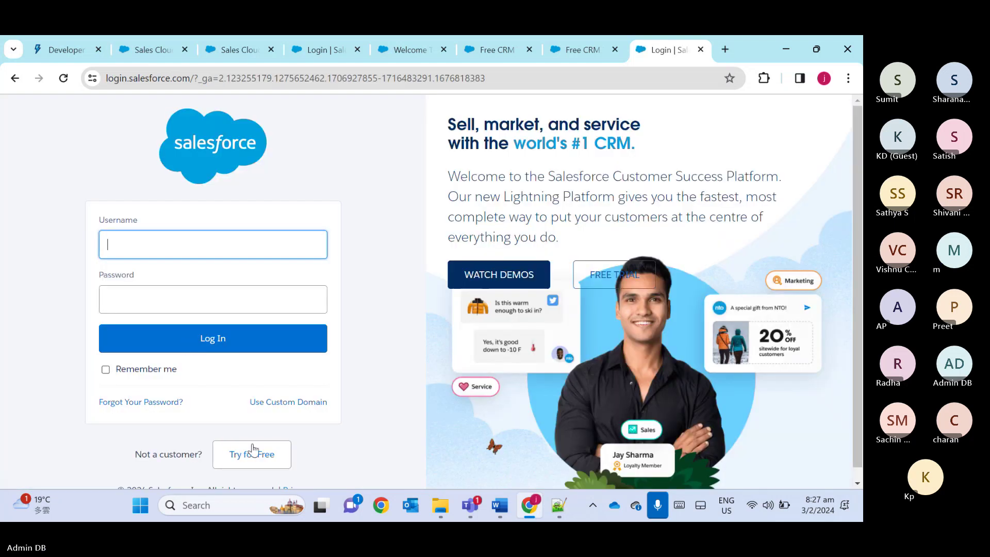
pyautogui.click(602, 278)
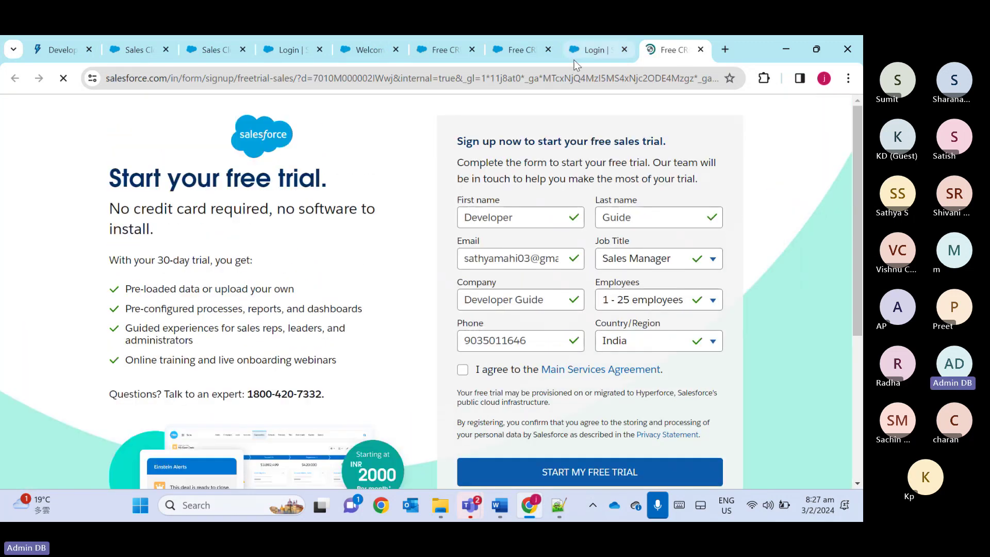
pyautogui.click(590, 52)
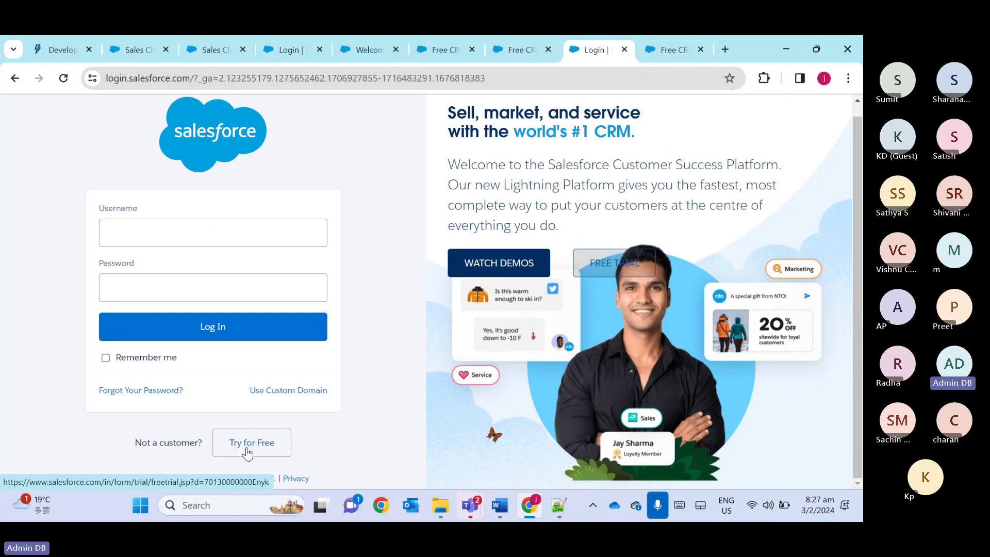
pyautogui.click(248, 450)
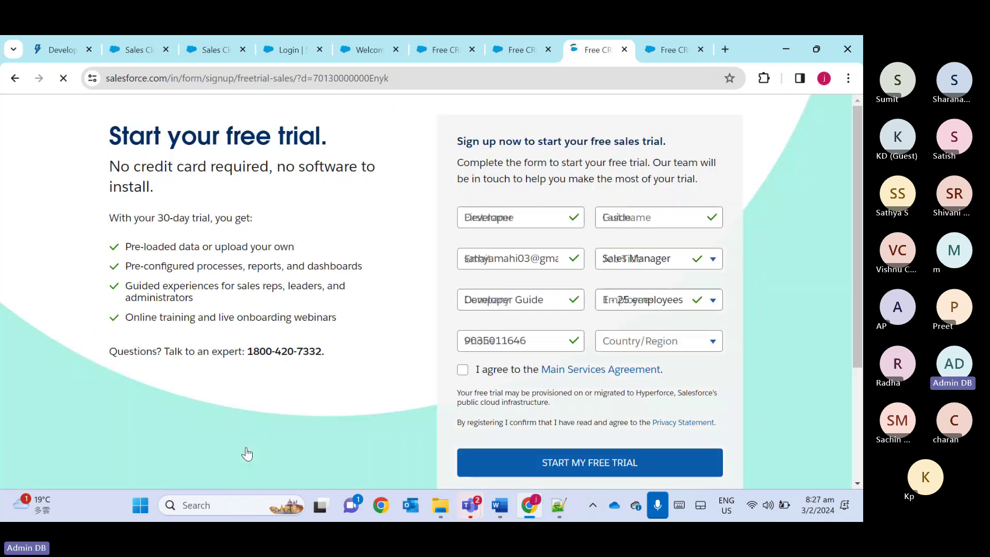
pyautogui.scroll(-3, 342, 306)
pyautogui.scroll(4, 342, 306)
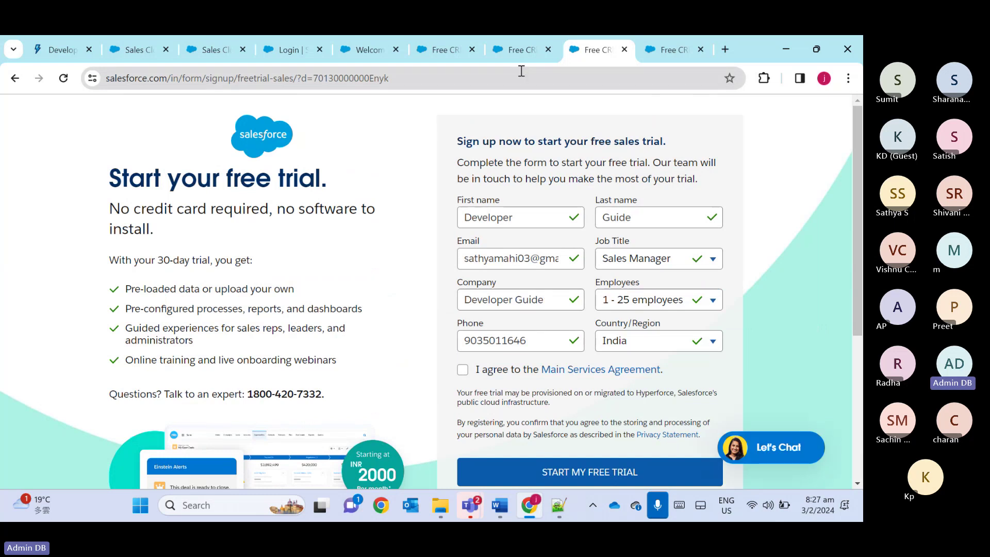
pyautogui.click(624, 50)
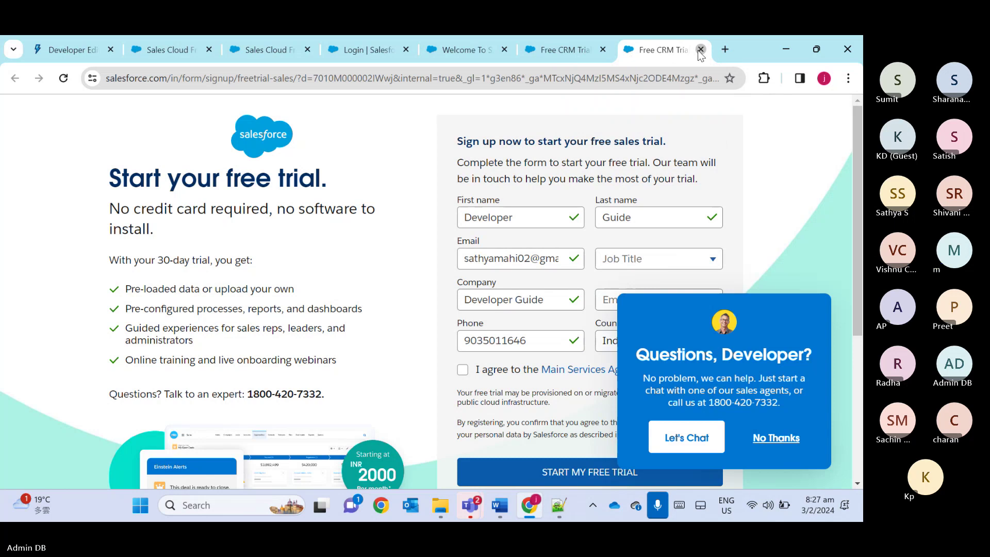
# - Close every Free CRM, Welcome, login, Sales Cloud and Developer Signup tab, leaving one blank New Tab
pyautogui.click(700, 50)
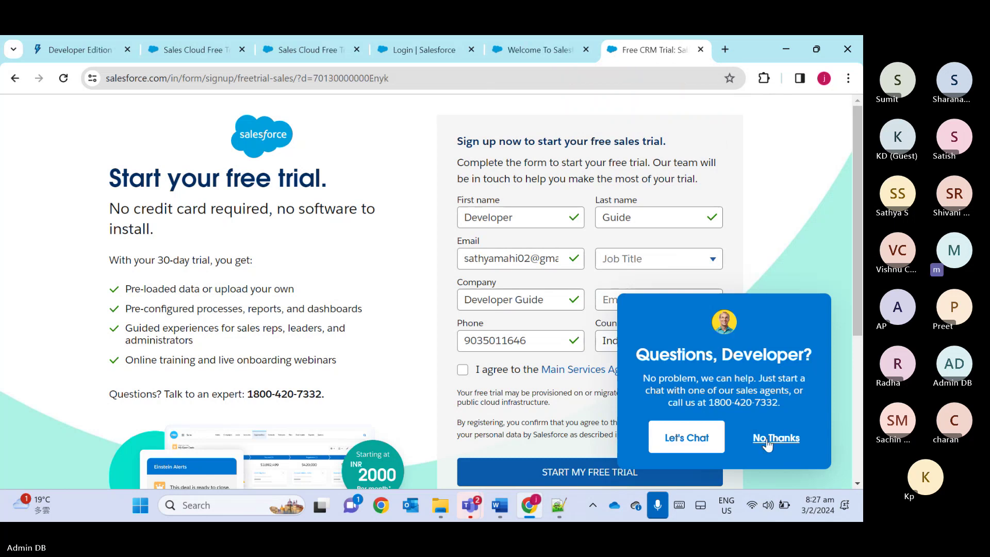
pyautogui.click(700, 50)
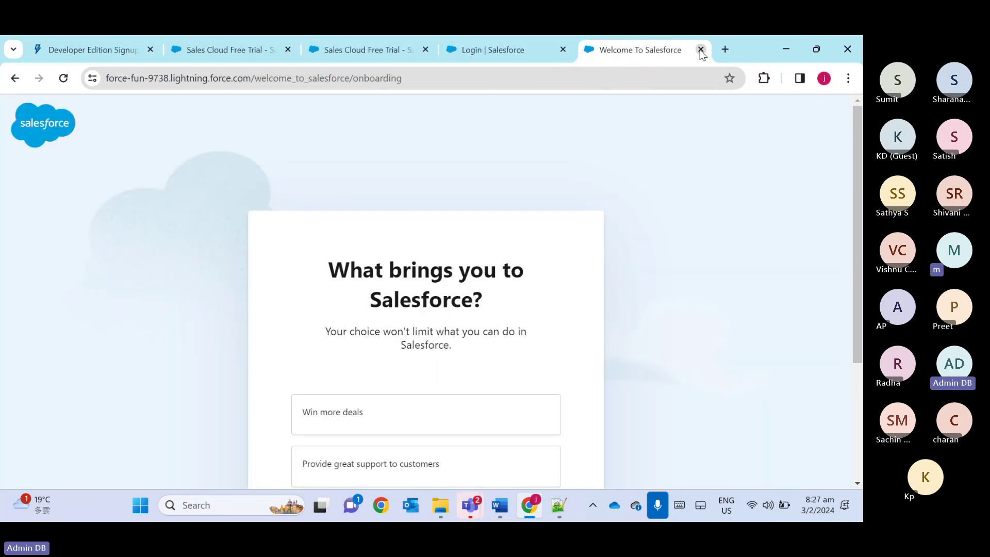
pyautogui.click(701, 49)
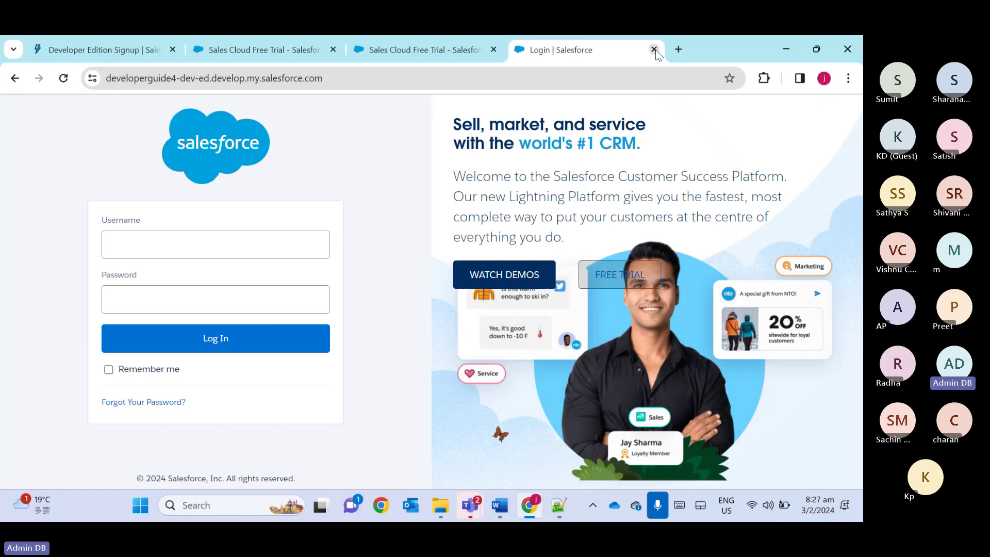
pyautogui.click(655, 49)
pyautogui.click(493, 49)
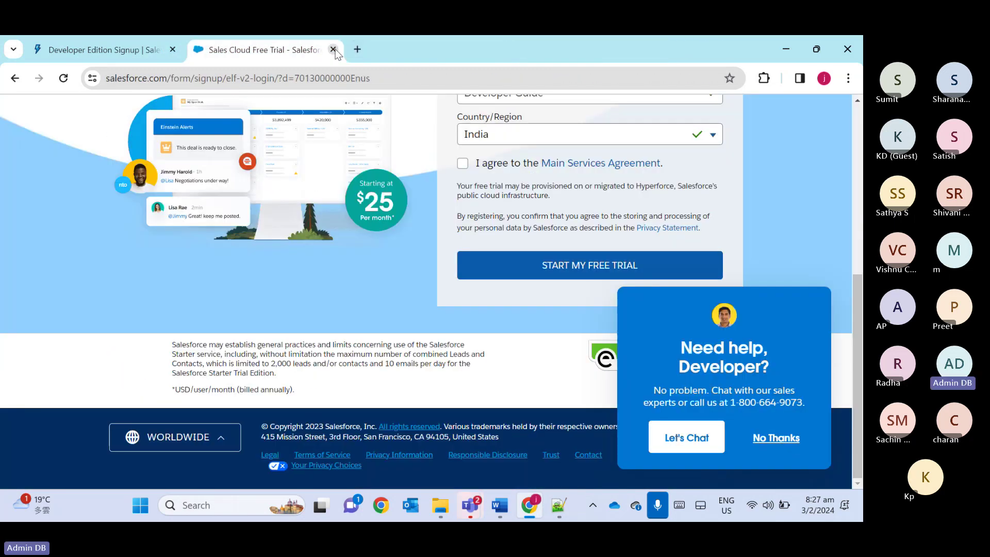
pyautogui.click(333, 50)
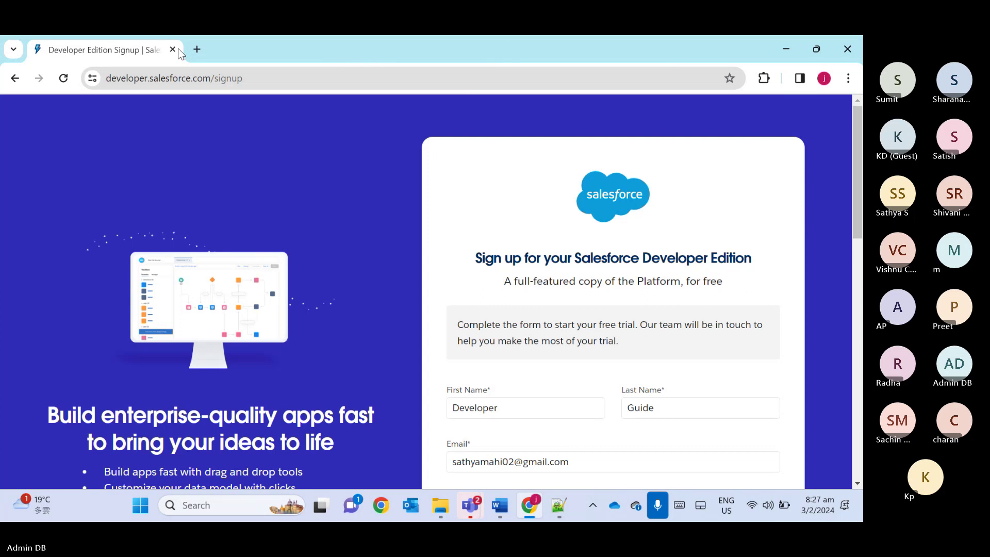
pyautogui.click(191, 49)
pyautogui.click(172, 50)
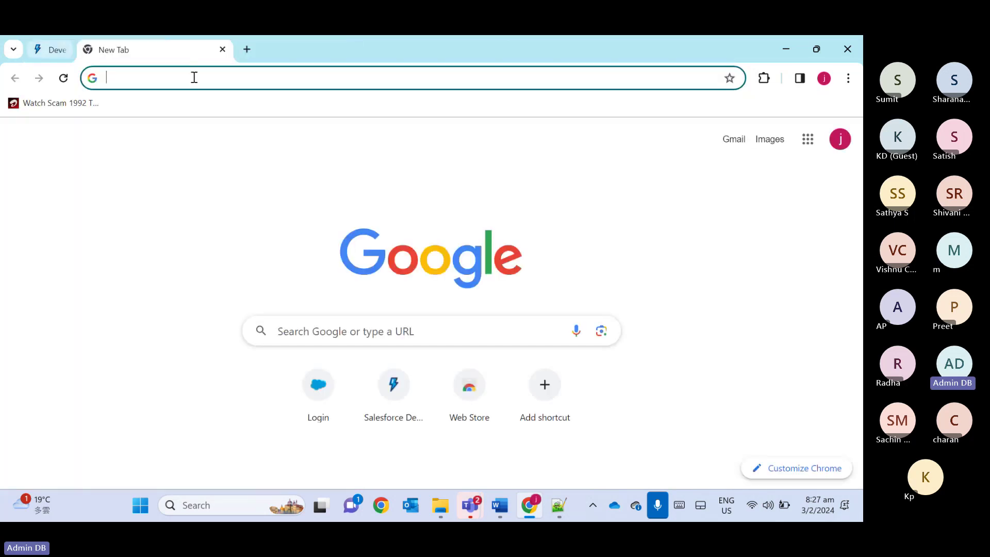
pyautogui.moveTo(477, 514)
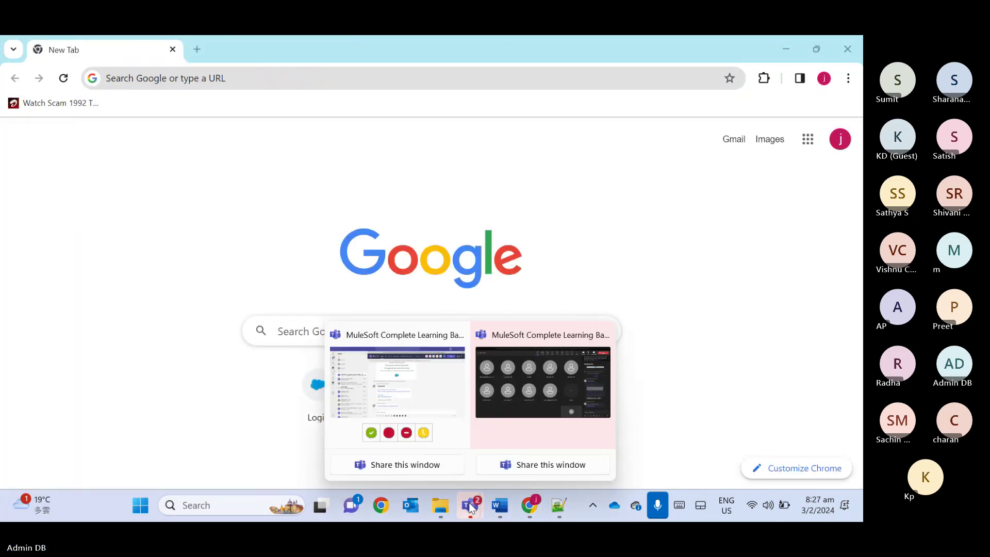
# - Open the org login link shared in the Teams chat, select and copy that URL, and return to Chrome
pyautogui.click(447, 399)
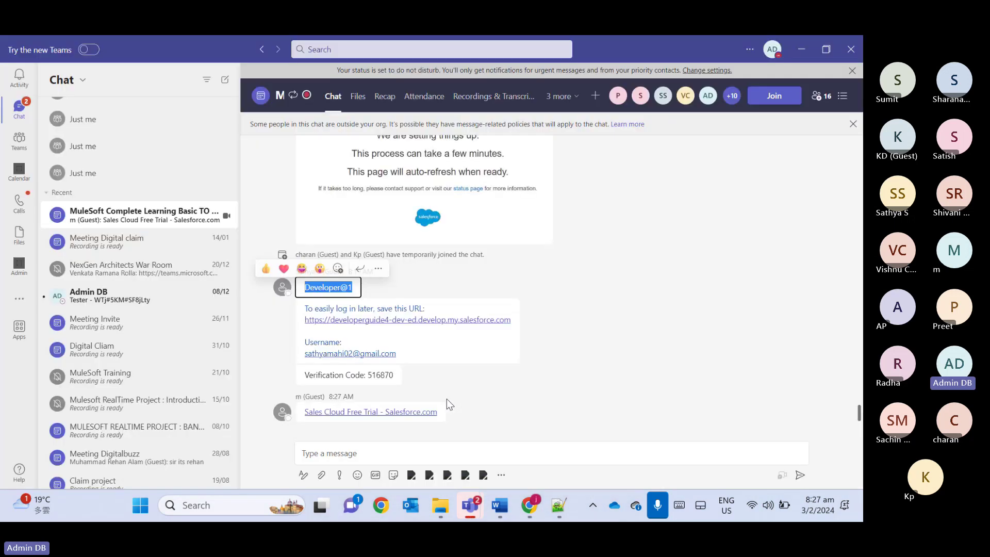
pyautogui.click(436, 321)
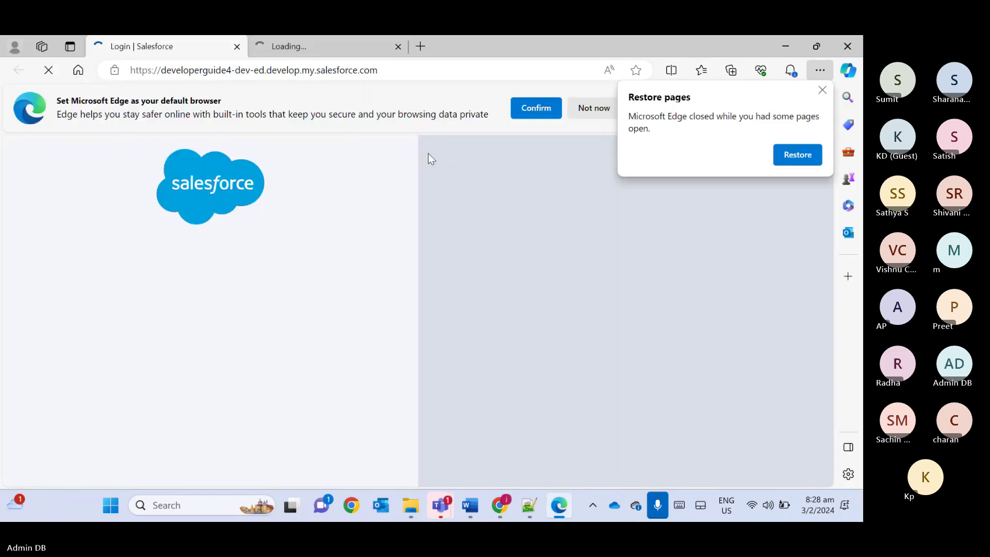
pyautogui.hotkey('alt', 'Tab')
pyautogui.moveTo(512, 320); pyautogui.dragTo(305, 323)
pyautogui.hotkey('ctrl', 'c')
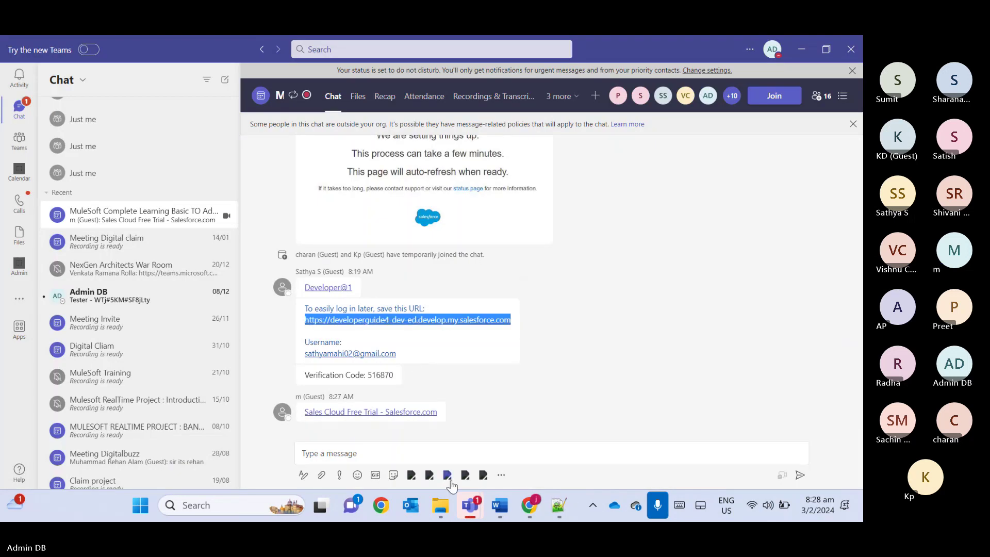
pyautogui.click(537, 512)
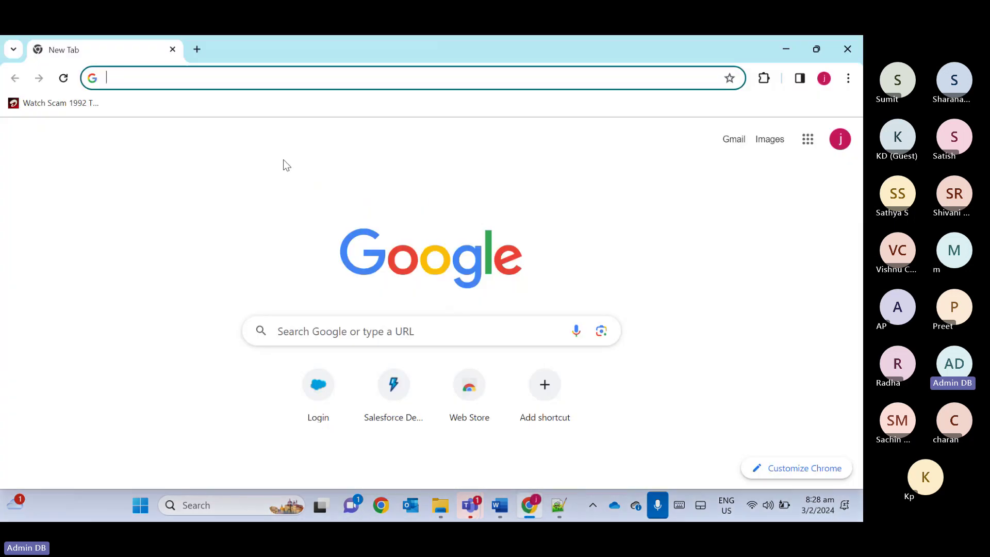
# - Load the org login page in Chrome with the saved username, then select the username in the Teams chat
pyautogui.hotkey('ctrl', 'v')
pyautogui.press('Return')
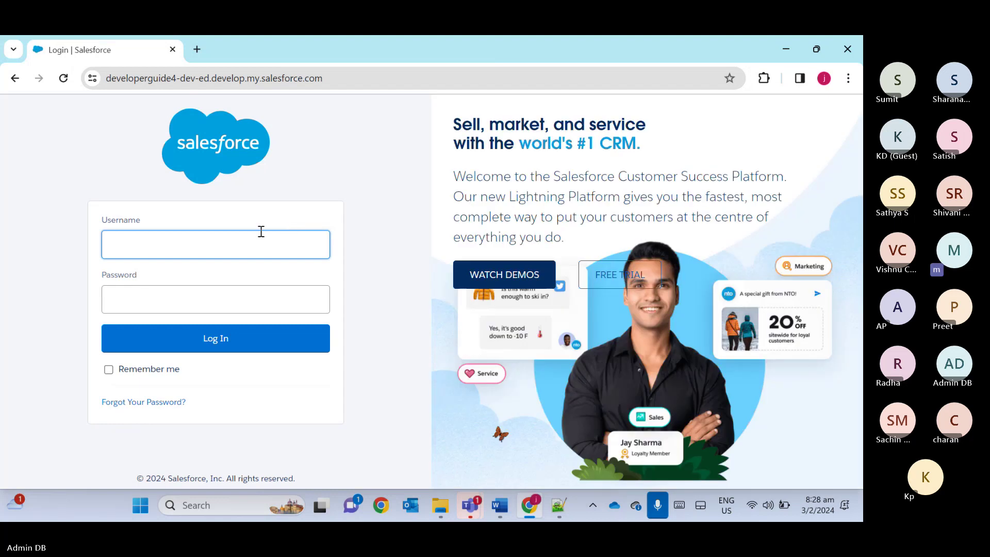
pyautogui.click(245, 243)
pyautogui.click(253, 286)
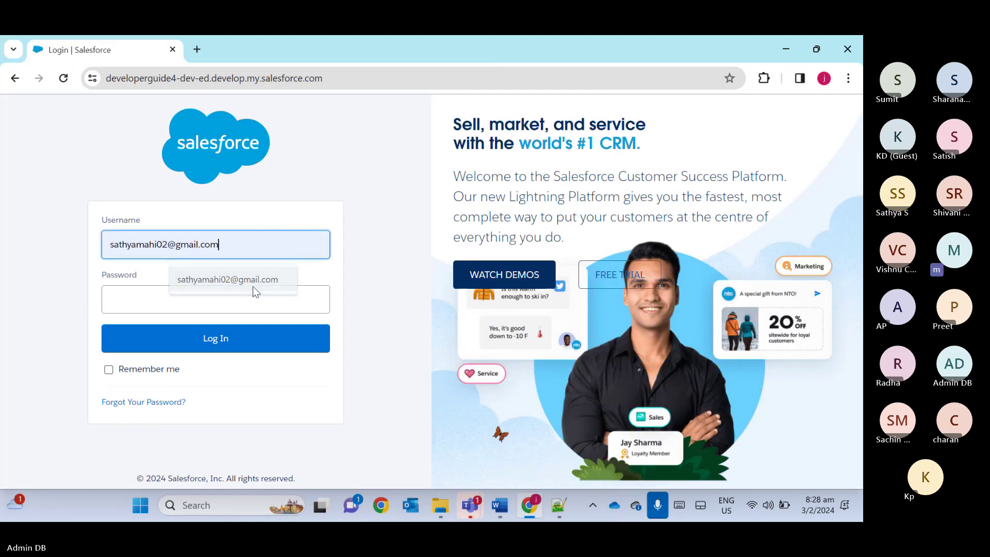
pyautogui.click(240, 309)
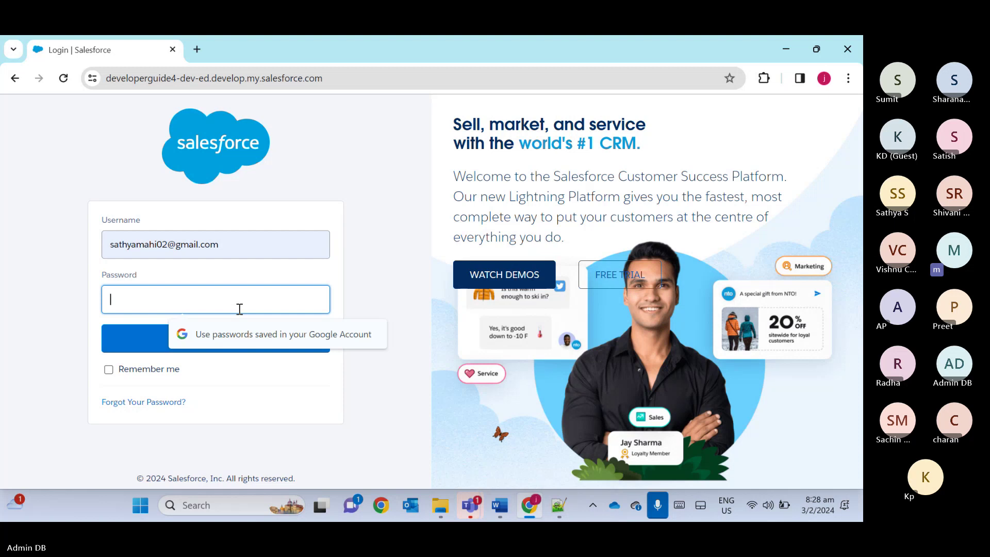
pyautogui.hotkey('alt', 'Tab')
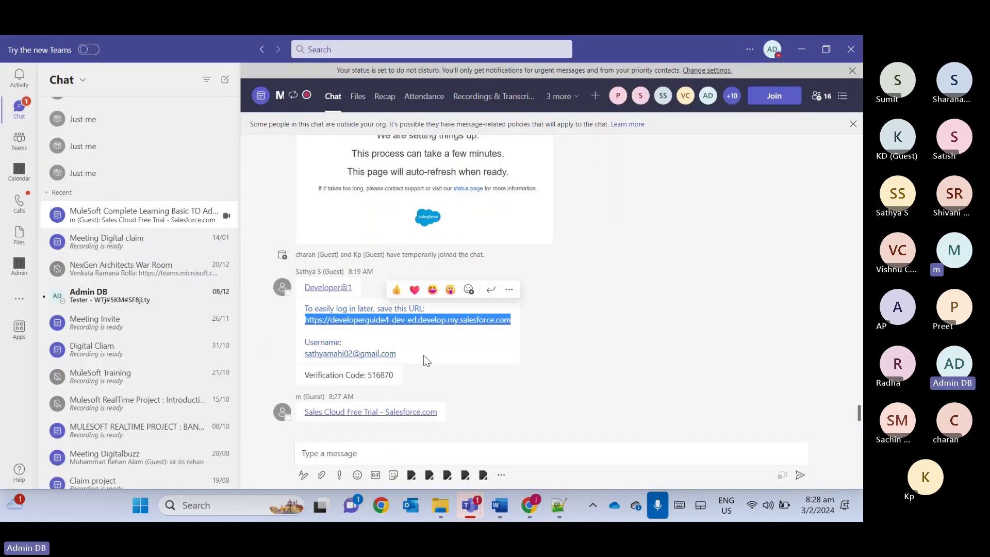
pyautogui.moveTo(410, 355); pyautogui.dragTo(334, 354)
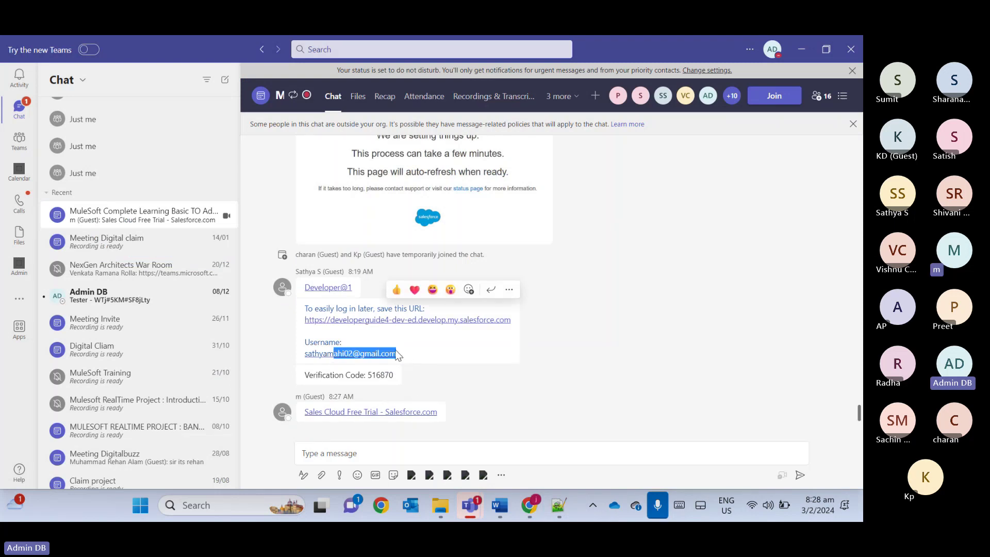
# - Select the account password shared in the Teams chat and return to the Salesforce login page
pyautogui.moveTo(352, 288); pyautogui.dragTo(304, 288)
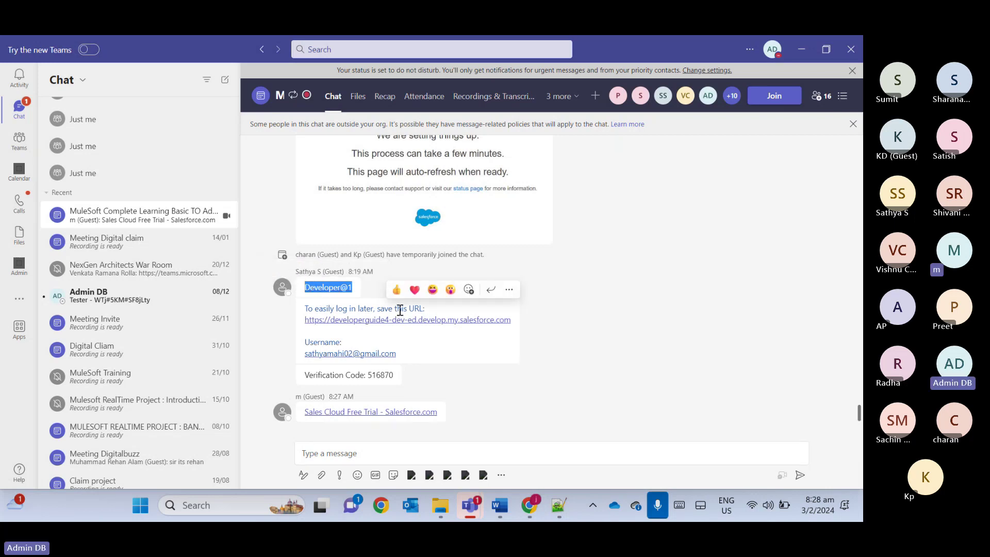
pyautogui.hotkey('alt', 'Tab')
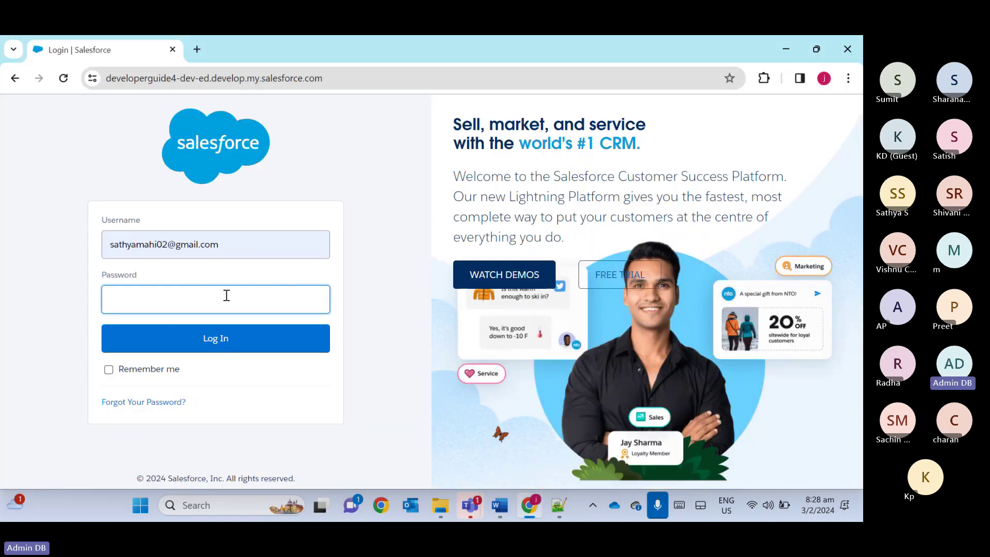
# - Log in to the developer org by pasting the account password and submitting
pyautogui.click(227, 295)
pyautogui.hotkey('ctrl', 'v')
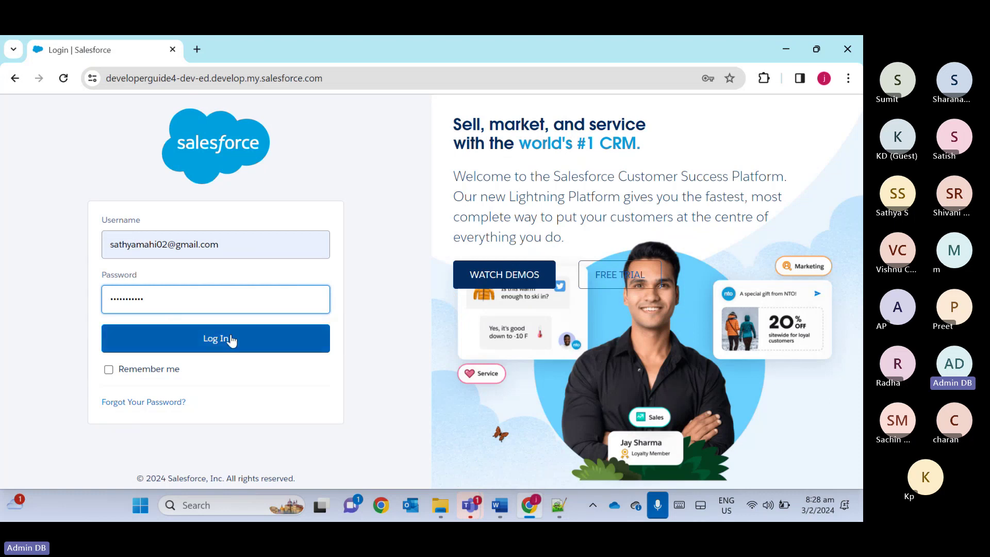
pyautogui.click(230, 340)
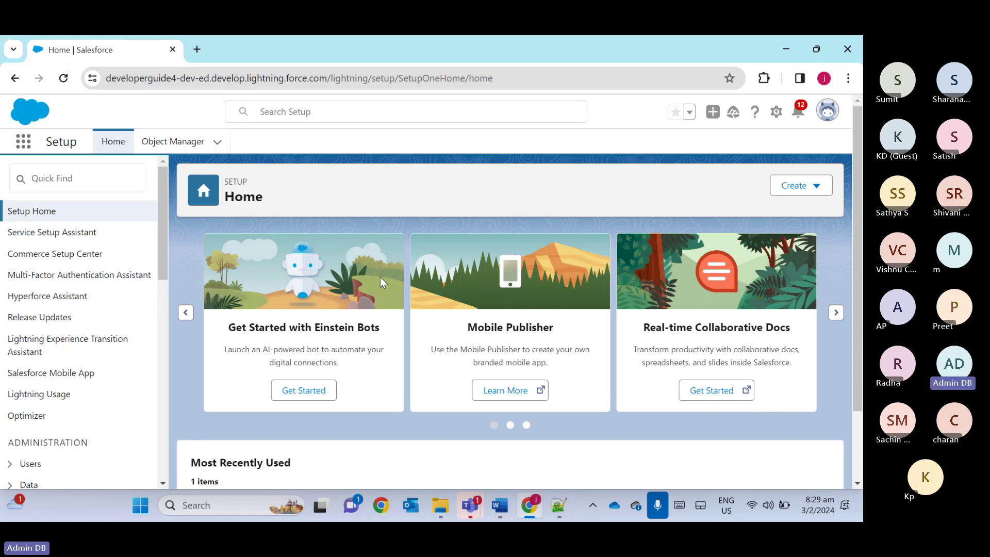
# - Expand the Objects and Fields group under Platform Tools in the Setup sidebar
pyautogui.scroll(-1, 91, 329)
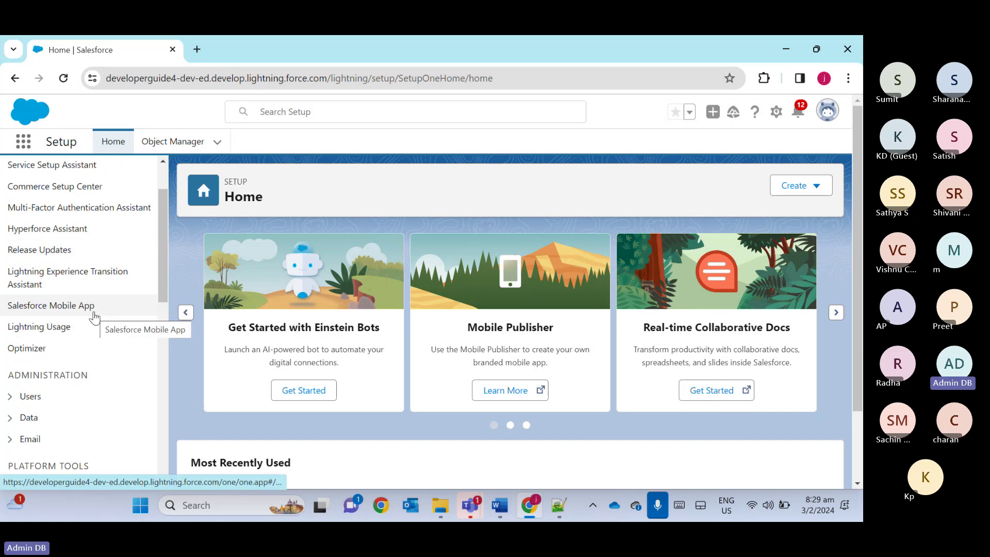
pyautogui.scroll(-2, 67, 330)
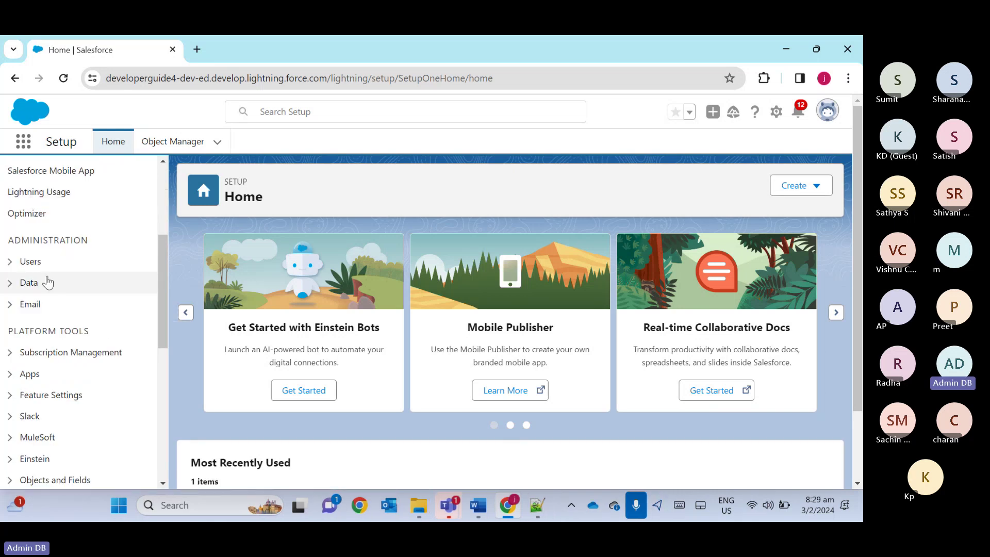
pyautogui.scroll(3, 48, 283)
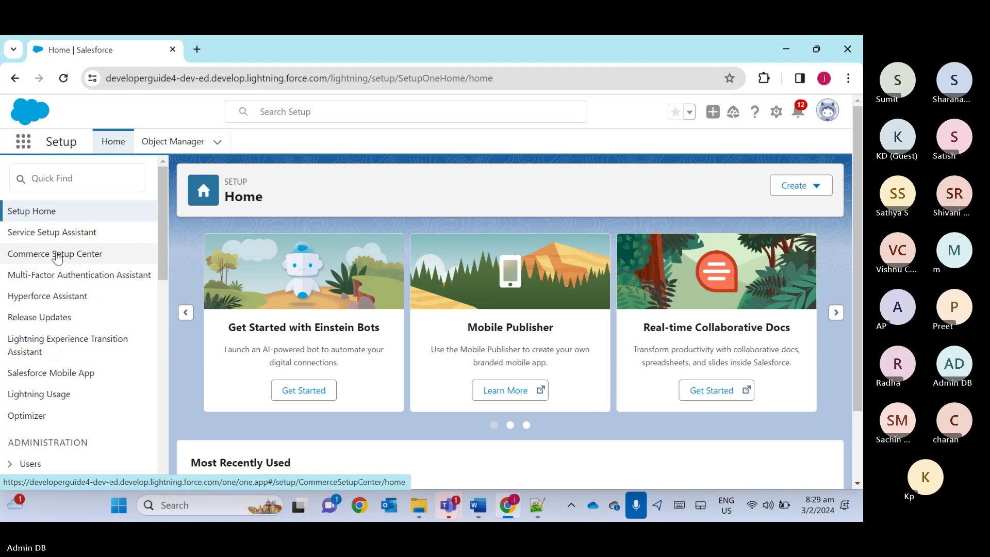
pyautogui.scroll(-4, 51, 238)
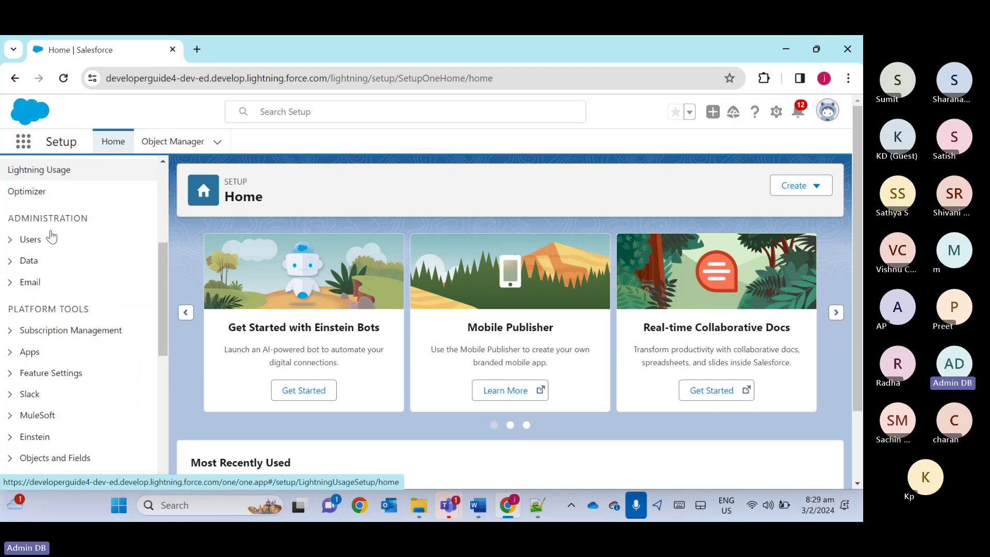
pyautogui.scroll(-5, 57, 234)
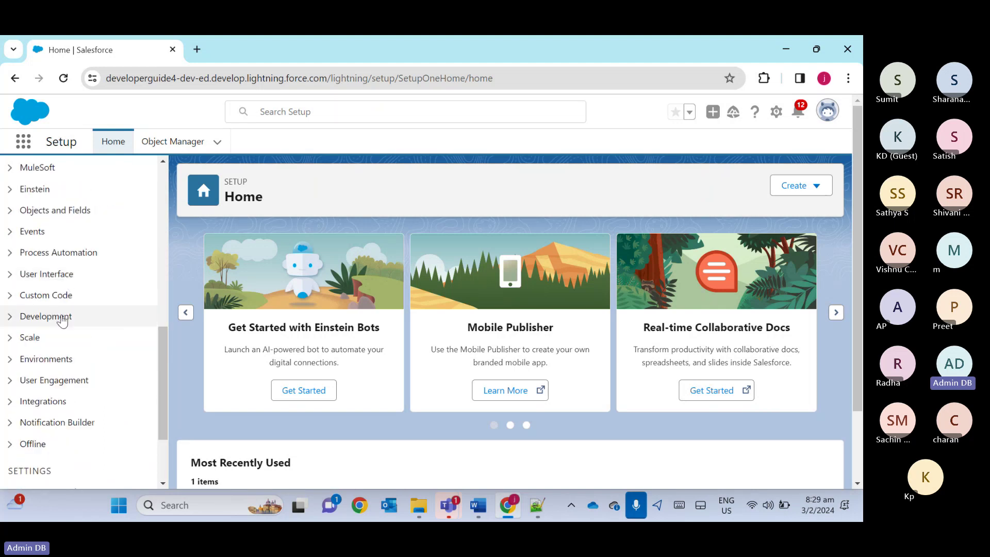
pyautogui.scroll(-2, 39, 338)
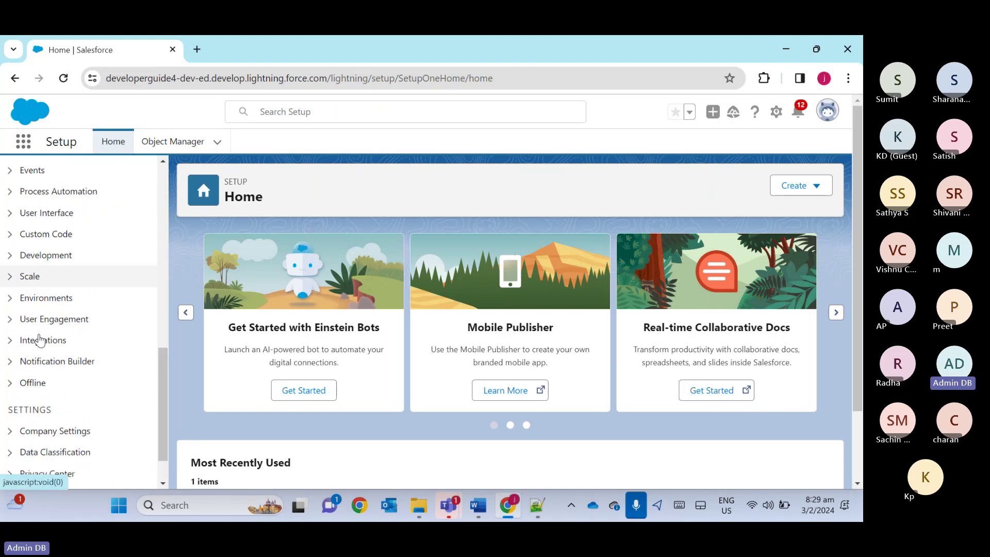
pyautogui.scroll(-2, 41, 345)
pyautogui.scroll(2, 43, 346)
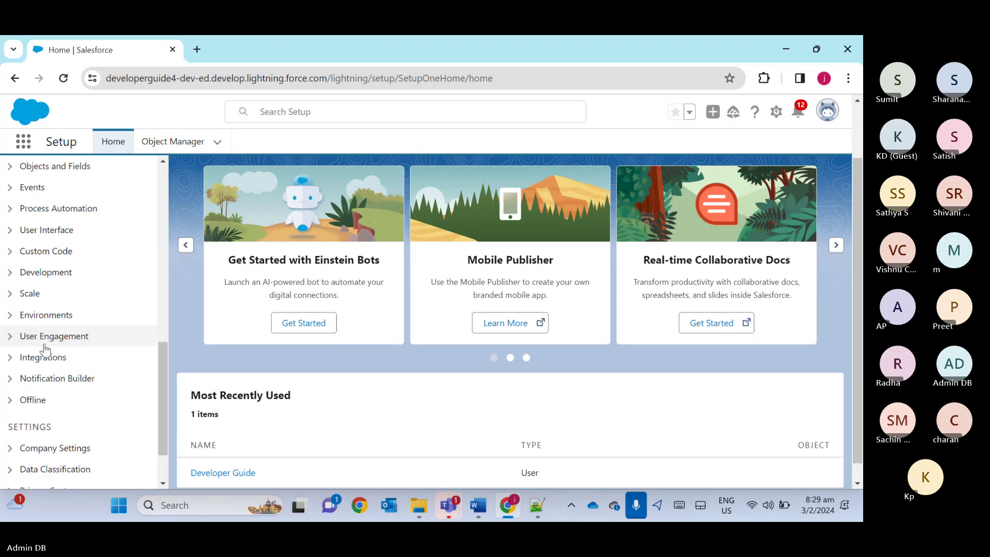
pyautogui.scroll(1, 77, 342)
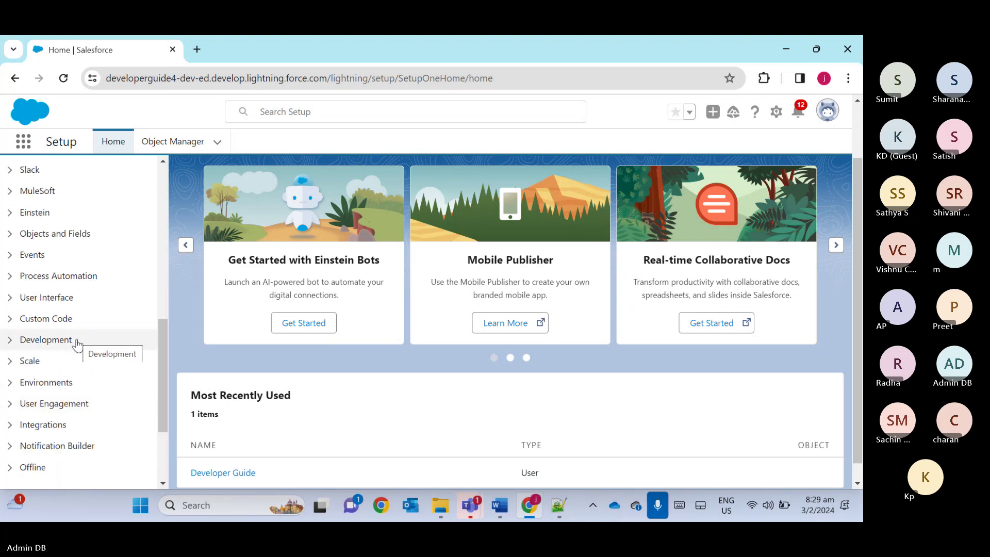
pyautogui.scroll(1, 77, 343)
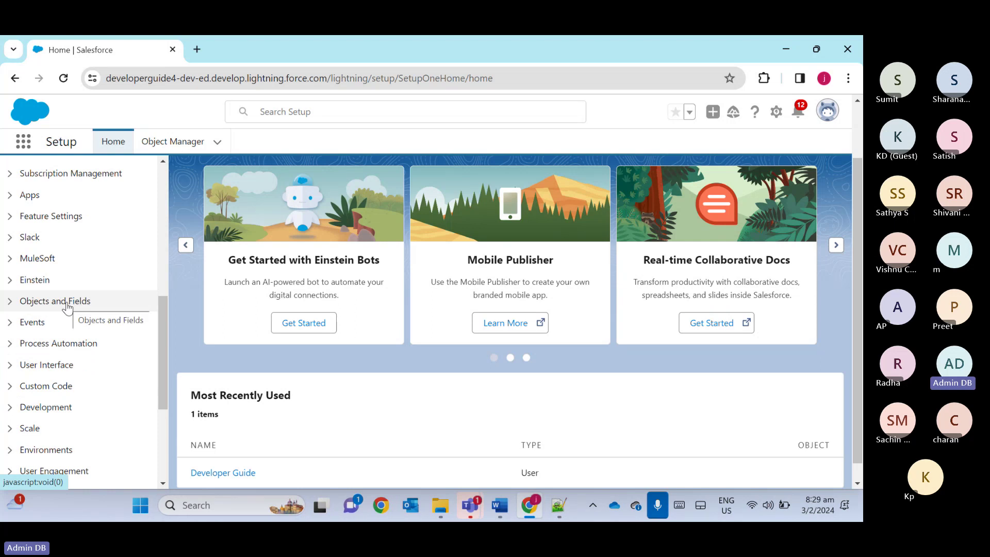
pyautogui.click(10, 303)
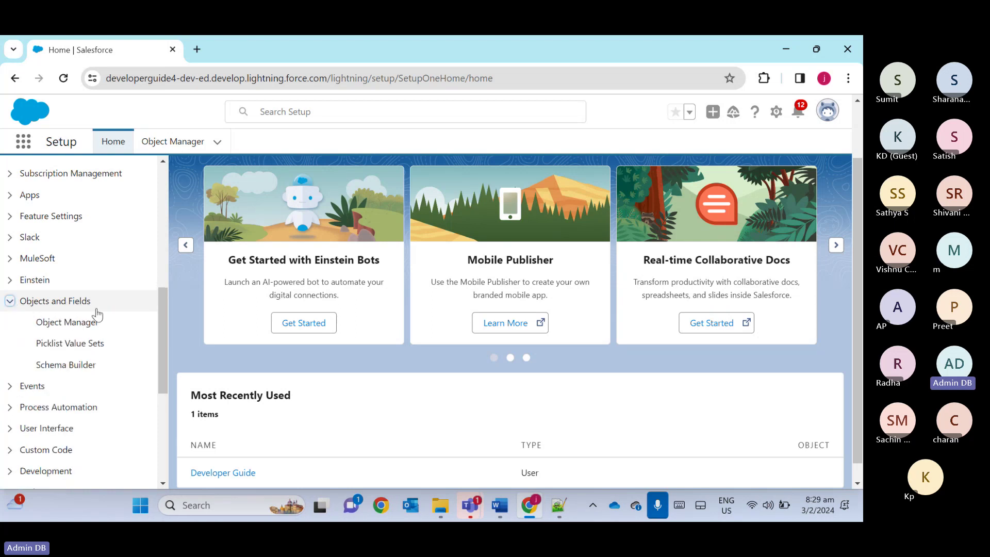
# - Open Object Manager and browse its 184-object list, ending back at the top
pyautogui.click(78, 324)
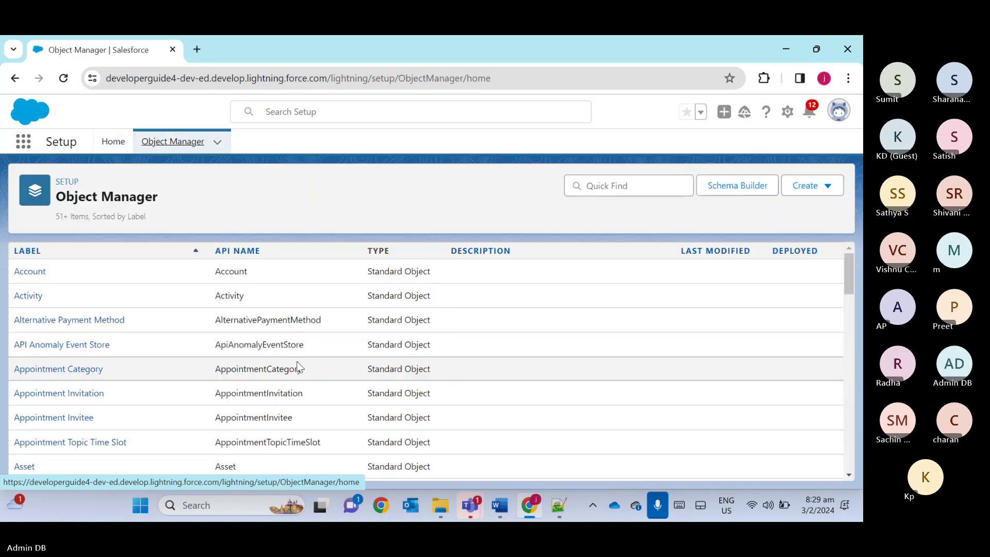
pyautogui.scroll(-10, 173, 287)
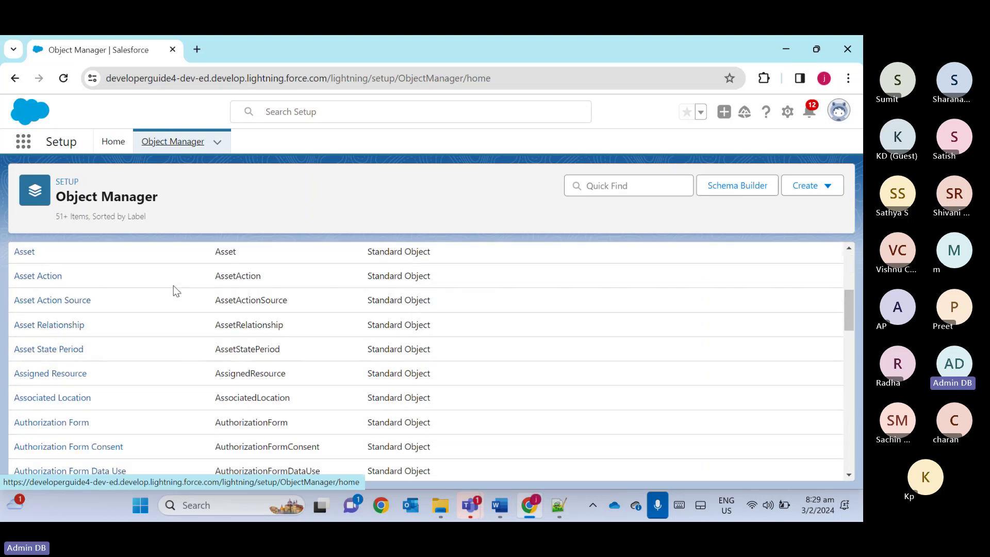
pyautogui.scroll(-10, 173, 287)
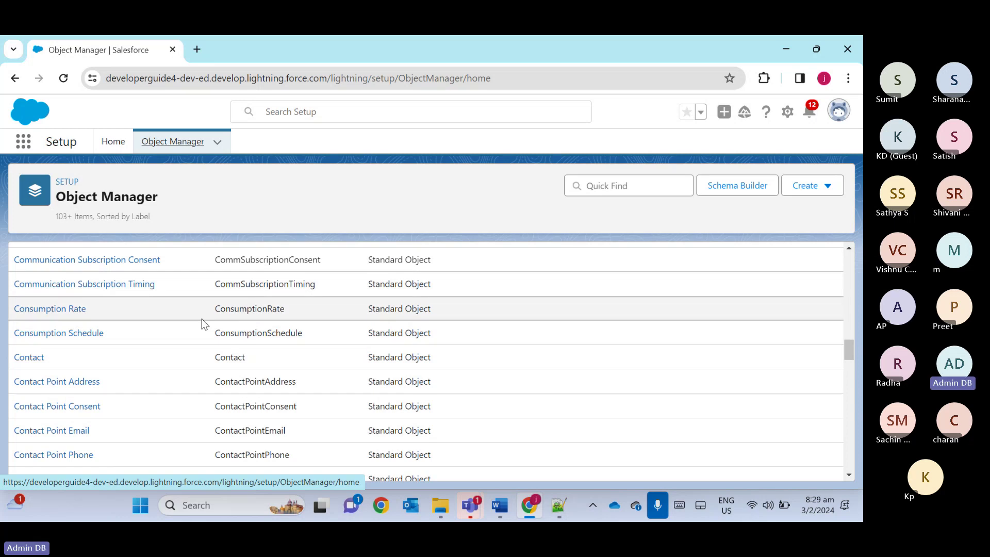
pyautogui.scroll(5, 202, 323)
pyautogui.scroll(10, 203, 319)
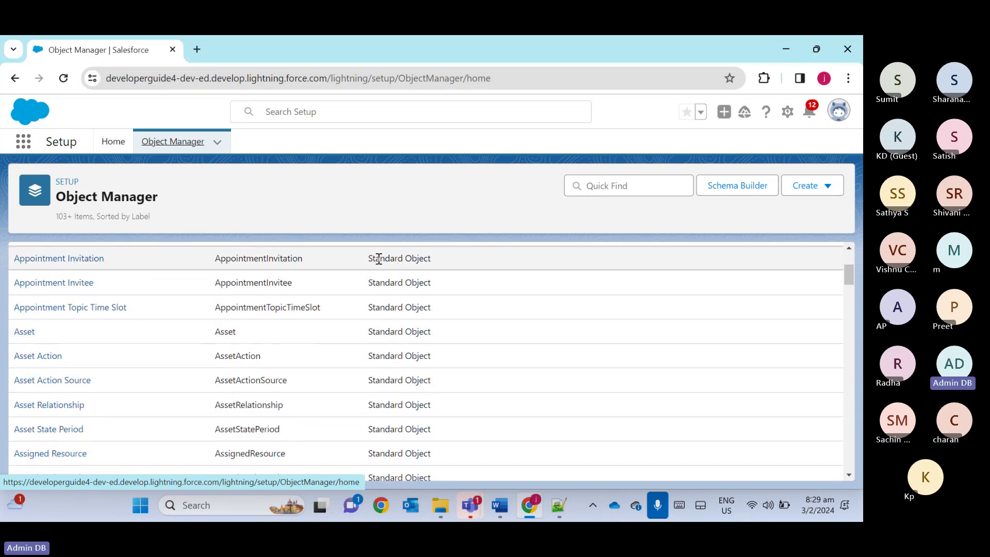
pyautogui.moveTo(364, 263); pyautogui.dragTo(441, 260)
pyautogui.scroll(3, 218, 337)
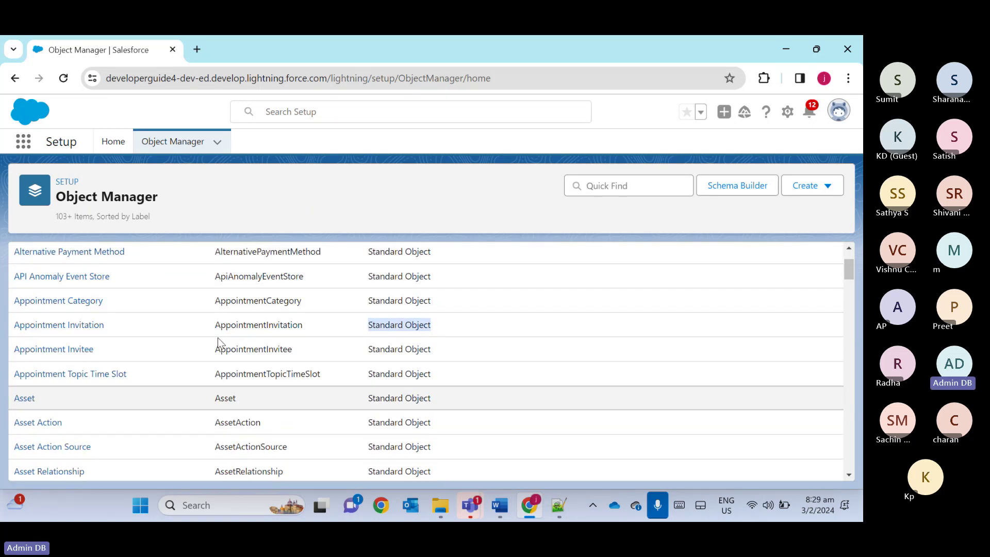
pyautogui.scroll(-20, 142, 346)
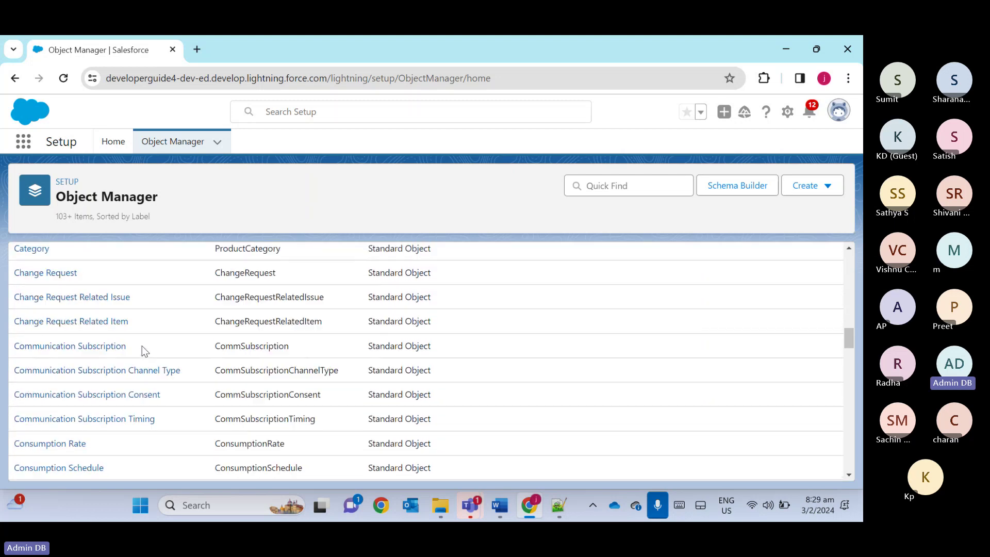
pyautogui.scroll(-20, 142, 351)
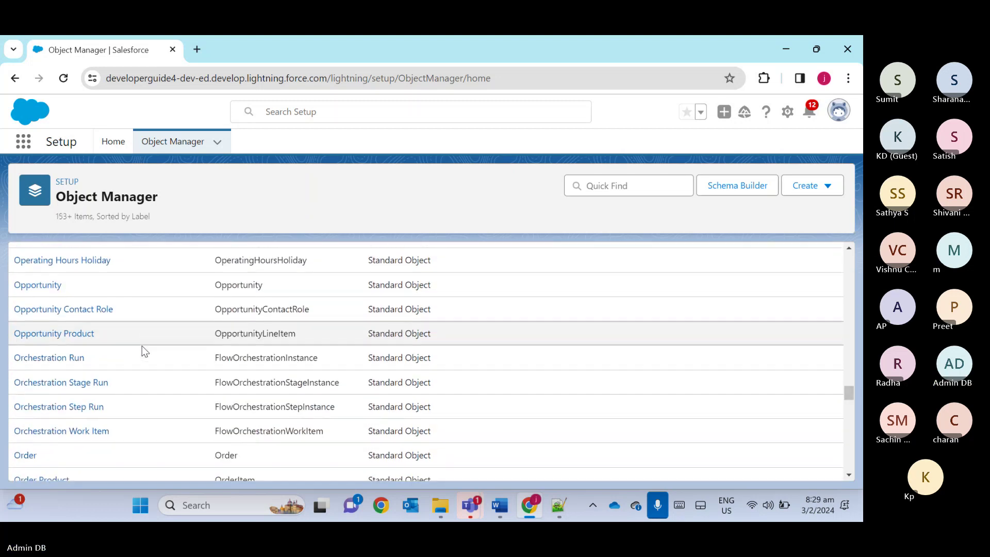
pyautogui.scroll(-5, 144, 352)
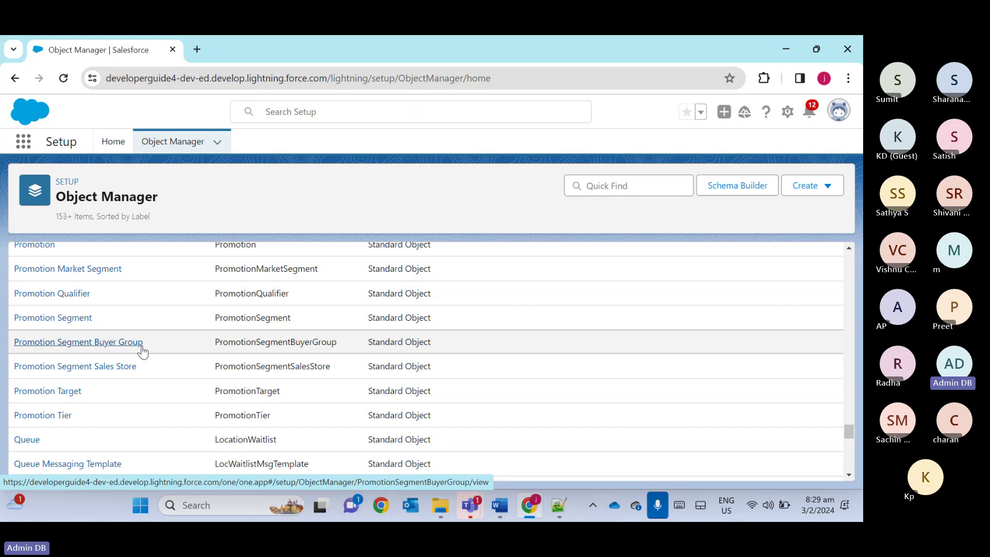
pyautogui.scroll(-20, 142, 350)
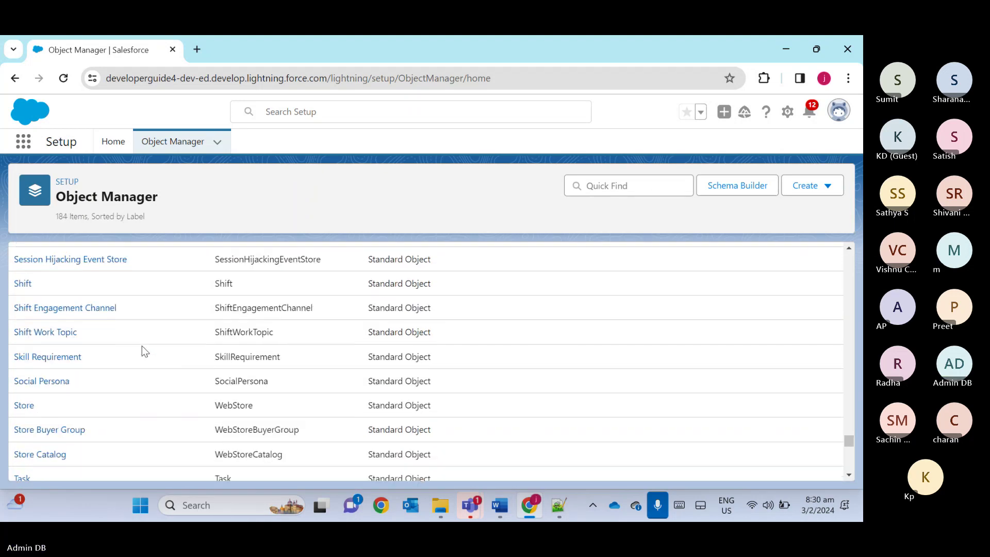
pyautogui.scroll(-3, 142, 347)
pyautogui.scroll(15, 142, 351)
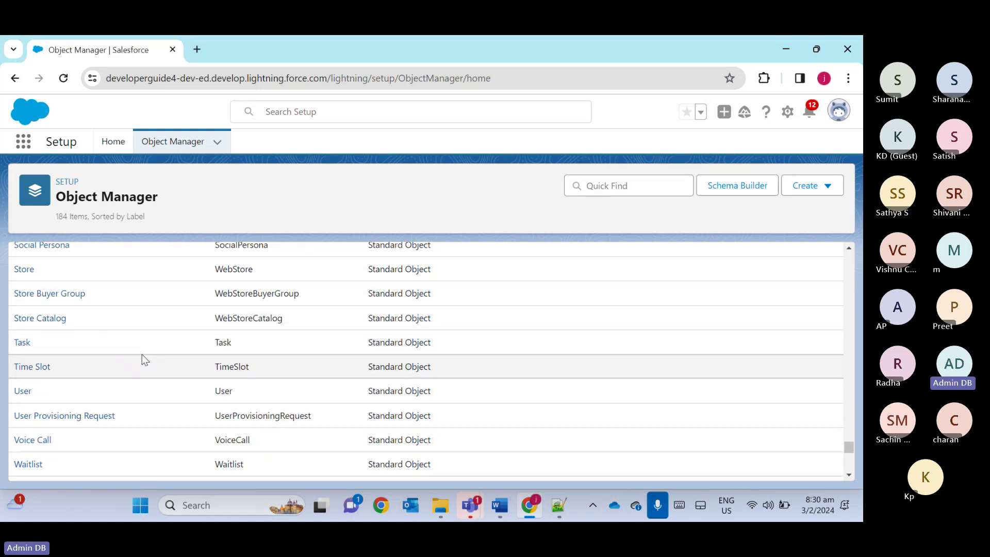
pyautogui.scroll(20, 144, 360)
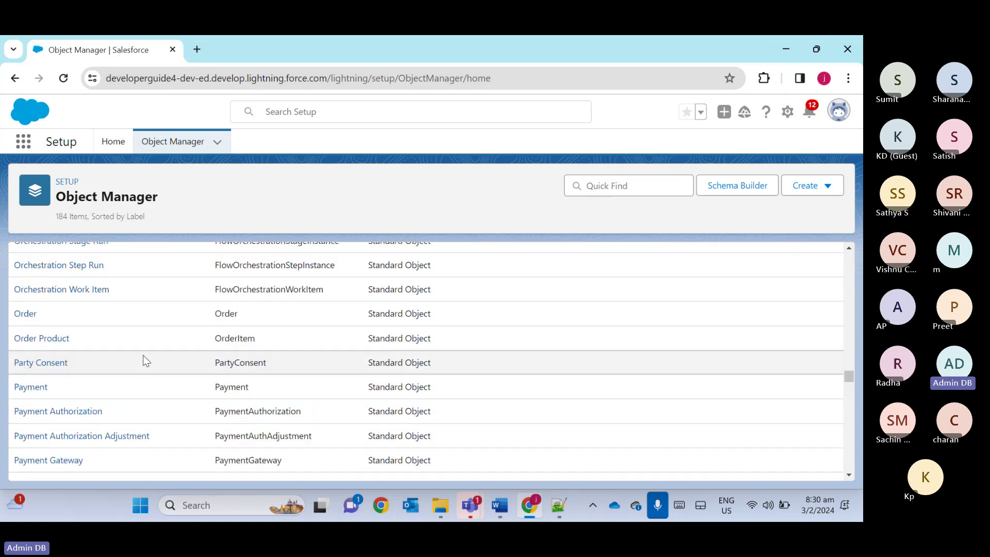
pyautogui.scroll(20, 146, 360)
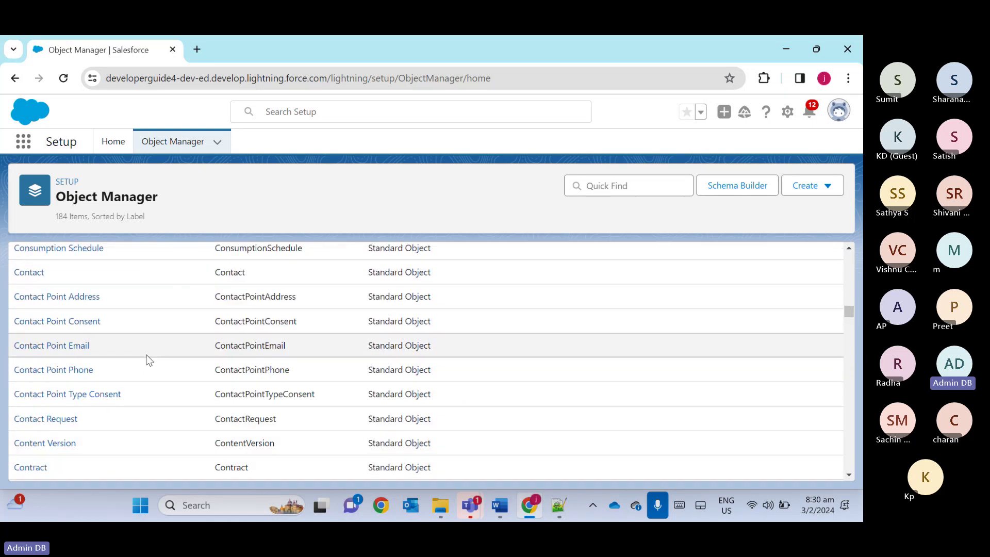
pyautogui.scroll(15, 312, 310)
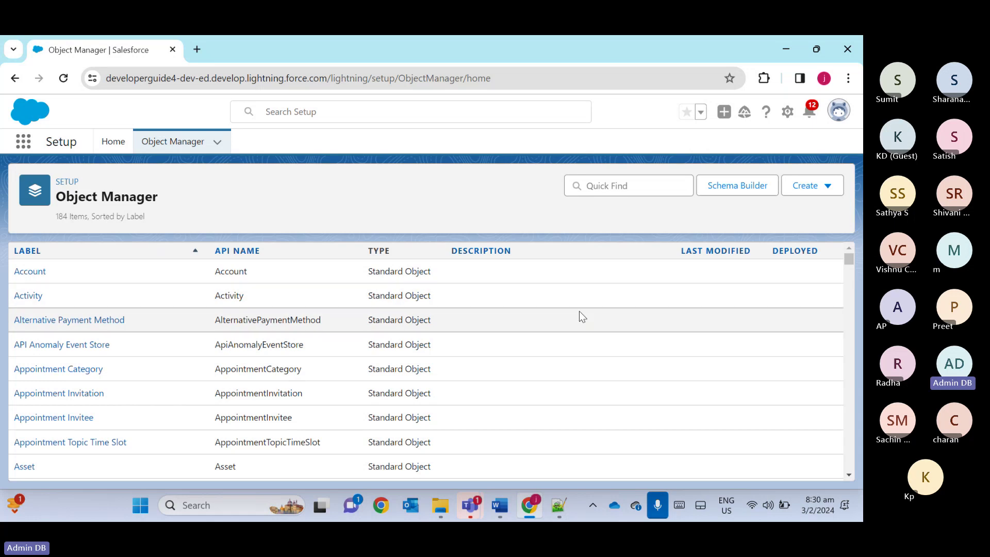
# - Start a new custom object with Label 'Demo', letting Object Name auto-fill
pyautogui.click(820, 192)
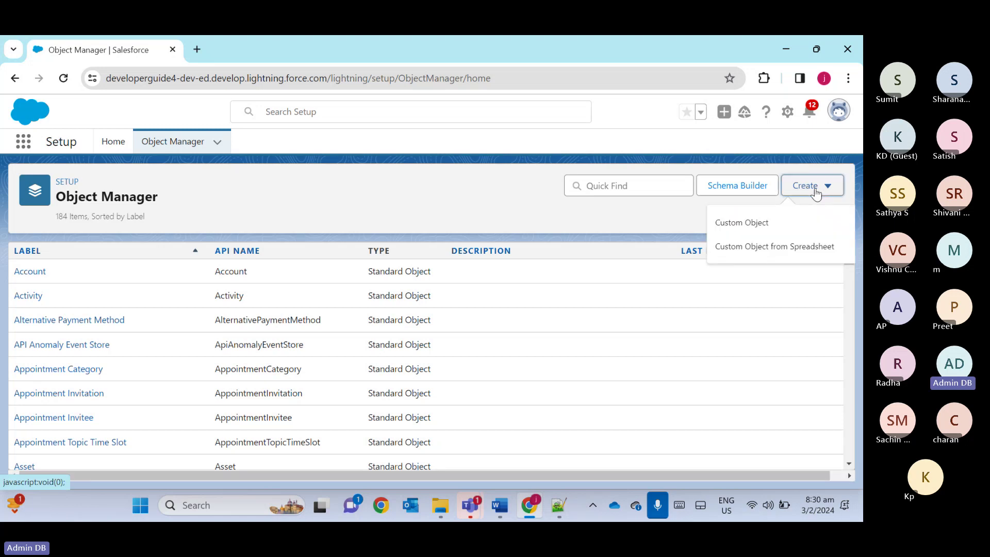
pyautogui.click(737, 227)
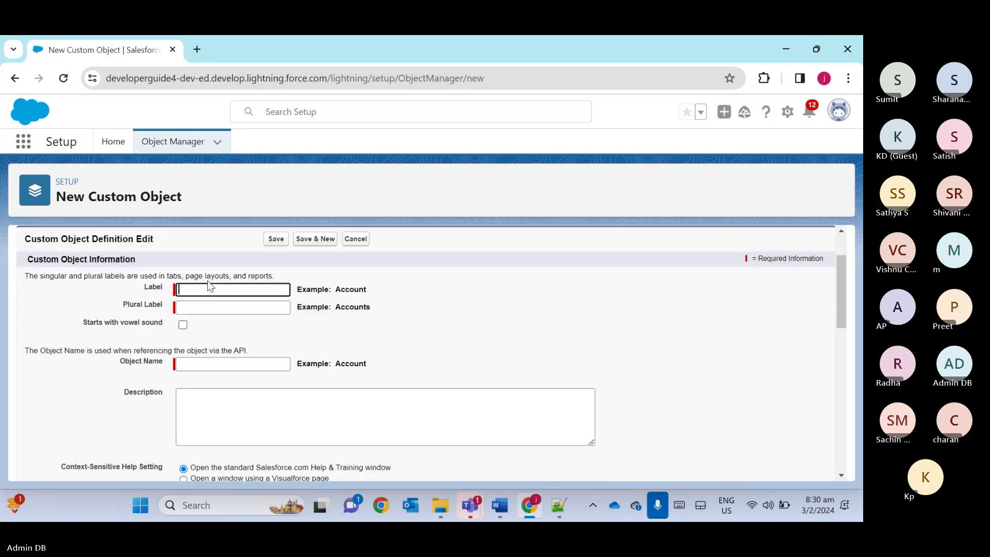
pyautogui.click(207, 288)
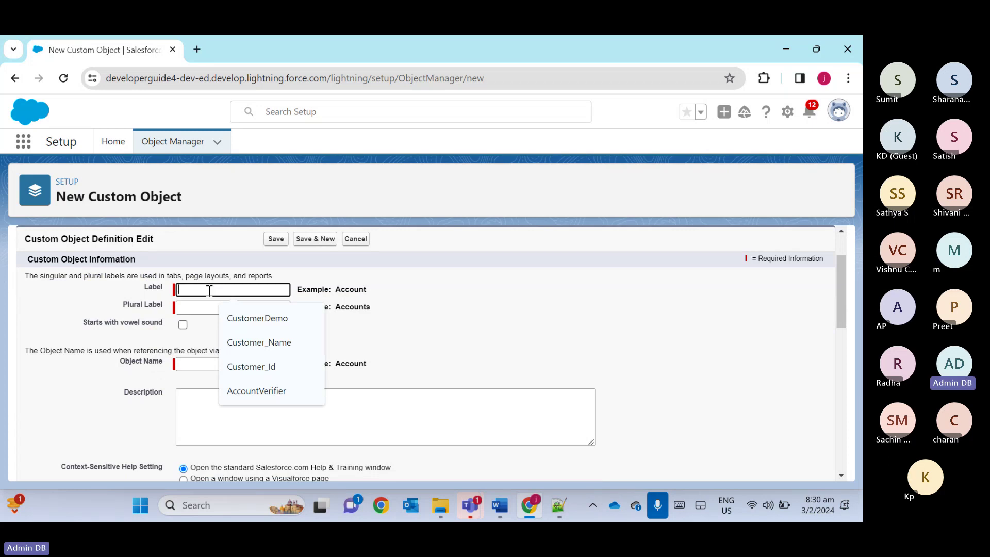
pyautogui.write('Demo')
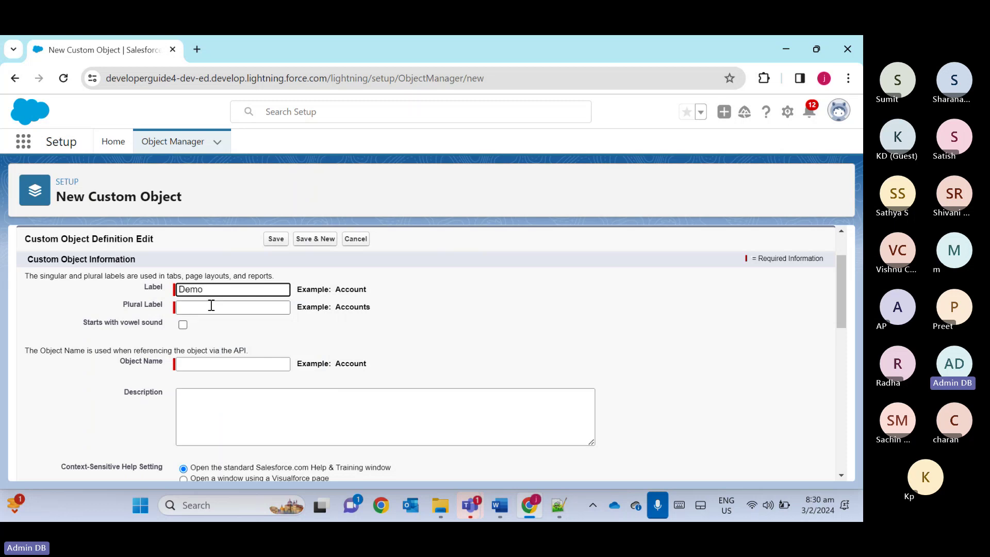
pyautogui.click(211, 303)
# - Copy 'Demo' into Plural Label, then bring the Teams meeting window to the front
pyautogui.moveTo(212, 289); pyautogui.dragTo(183, 290)
pyautogui.hotkey('ctrl', 'c')
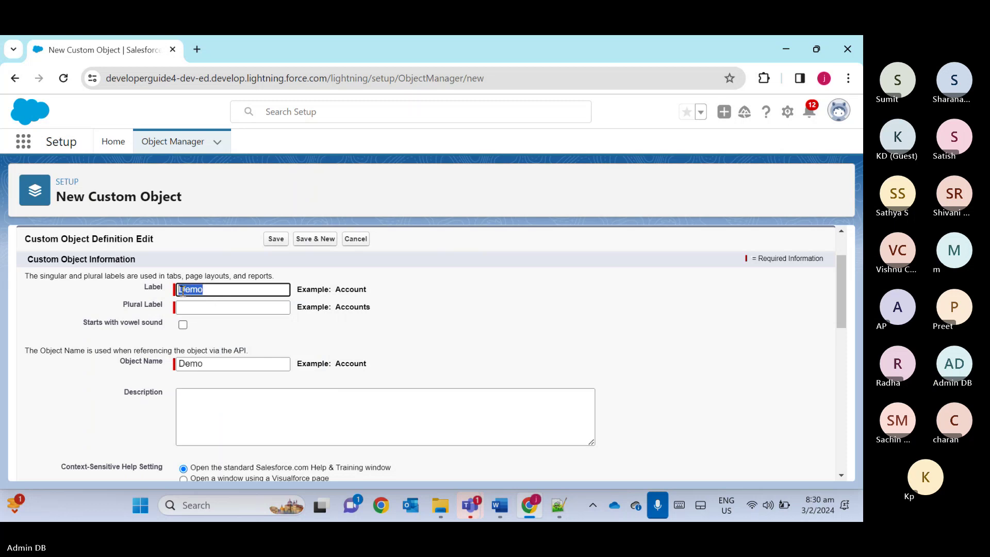
pyautogui.click(194, 307)
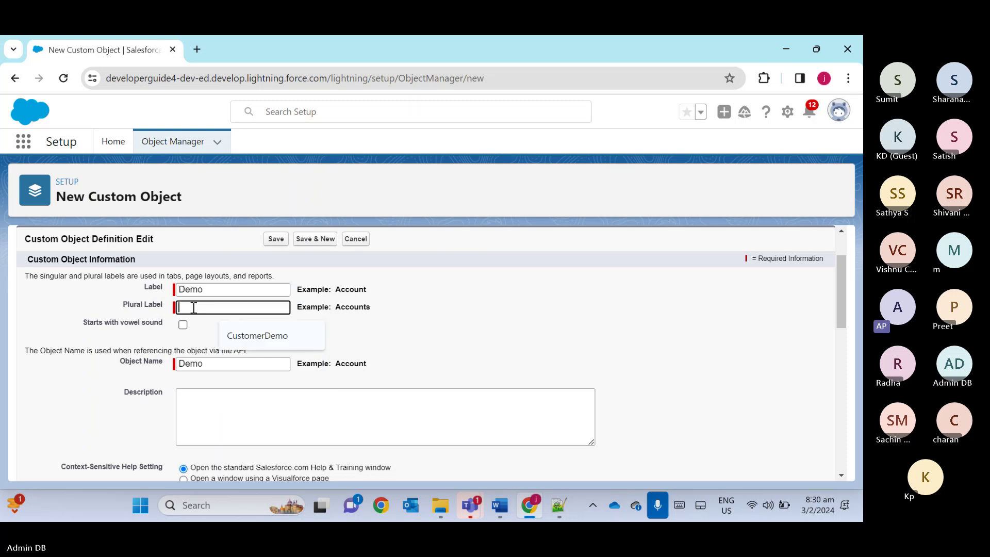
pyautogui.hotkey('ctrl', 'v')
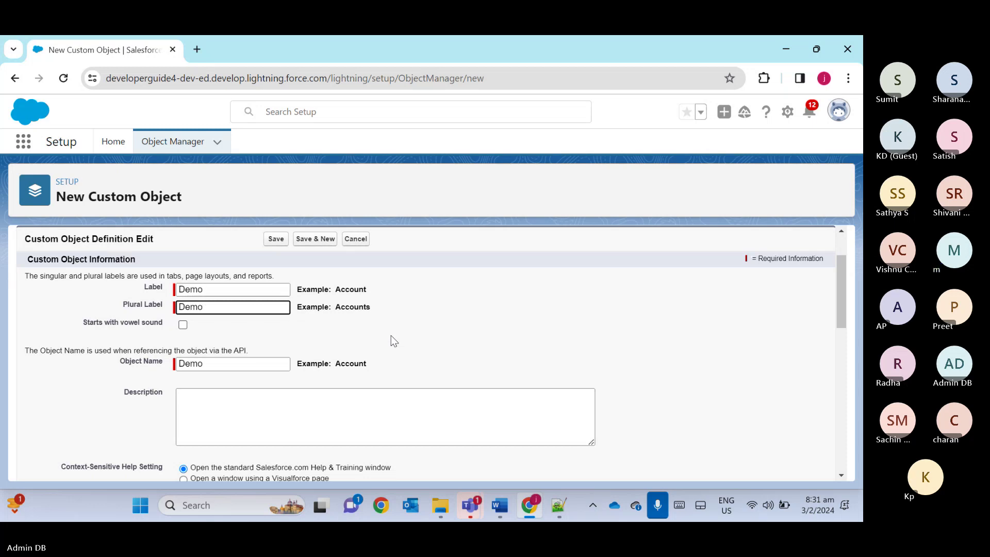
pyautogui.hotkey('alt', 'Tab')
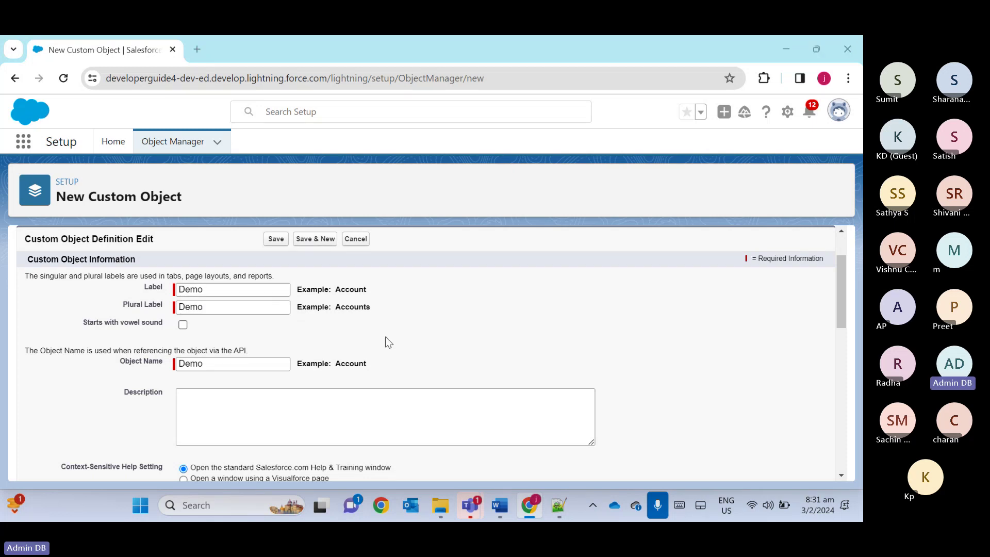
pyautogui.hotkey('alt', 'Tab')
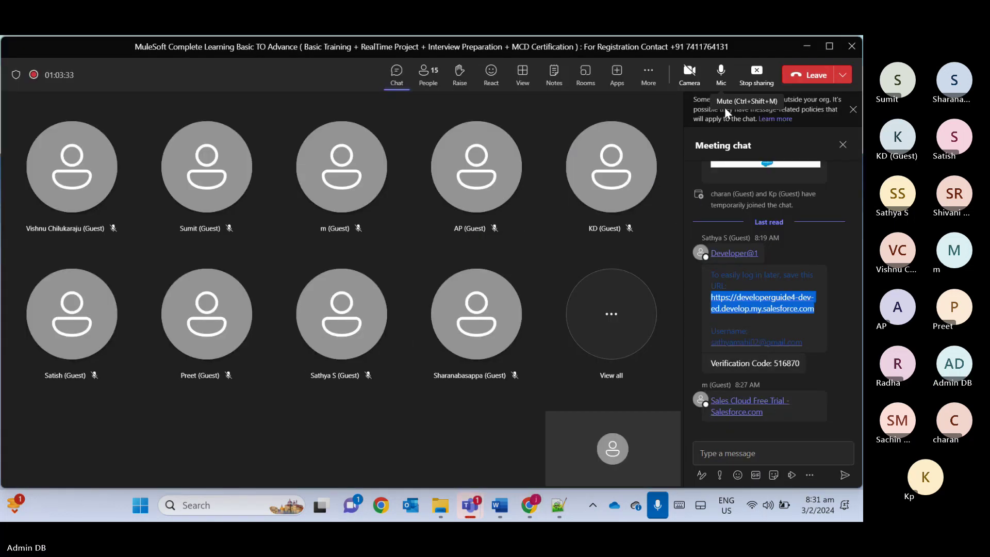
# - Mute and unmute the Teams microphone, then minimize the meeting window
pyautogui.click(722, 85)
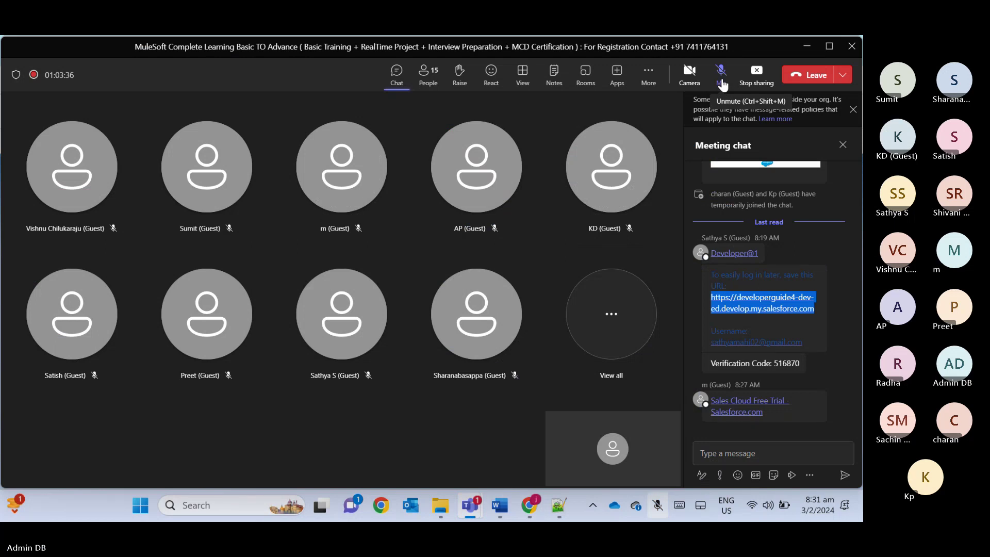
pyautogui.click(723, 86)
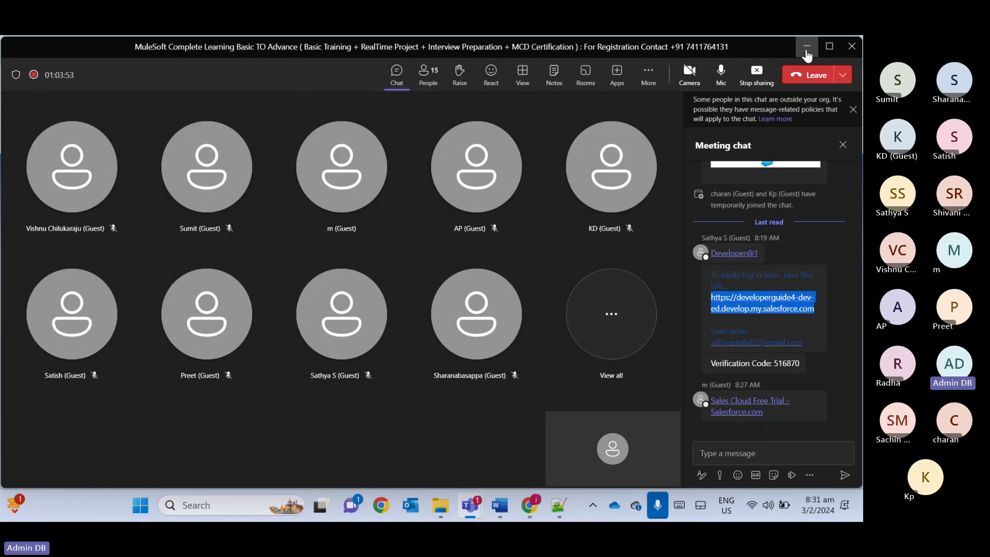
pyautogui.click(807, 49)
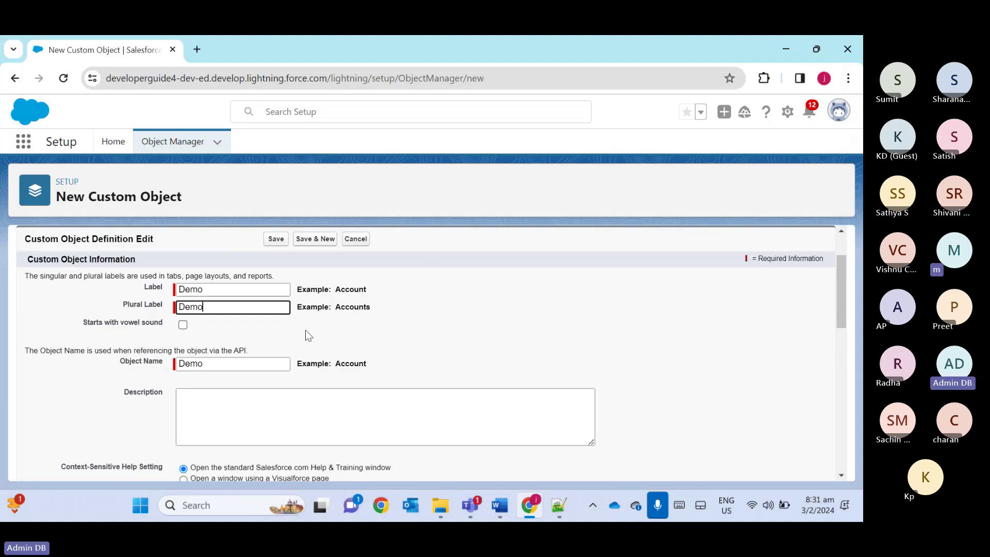
# - Change the Record Name from 'Demo Name' to 'DemoName' by removing the space
pyautogui.scroll(-3, 166, 309)
pyautogui.scroll(3, 166, 310)
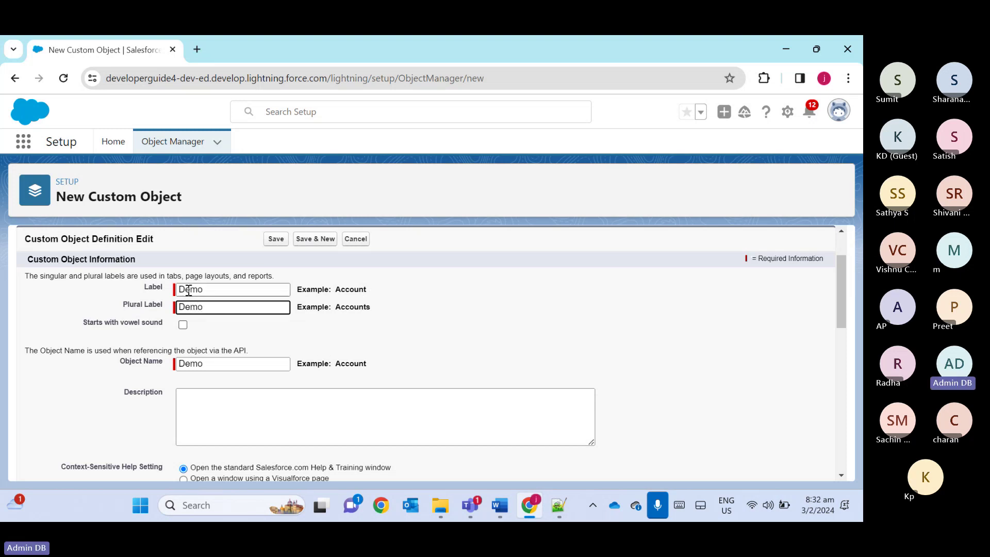
pyautogui.scroll(-2, 217, 365)
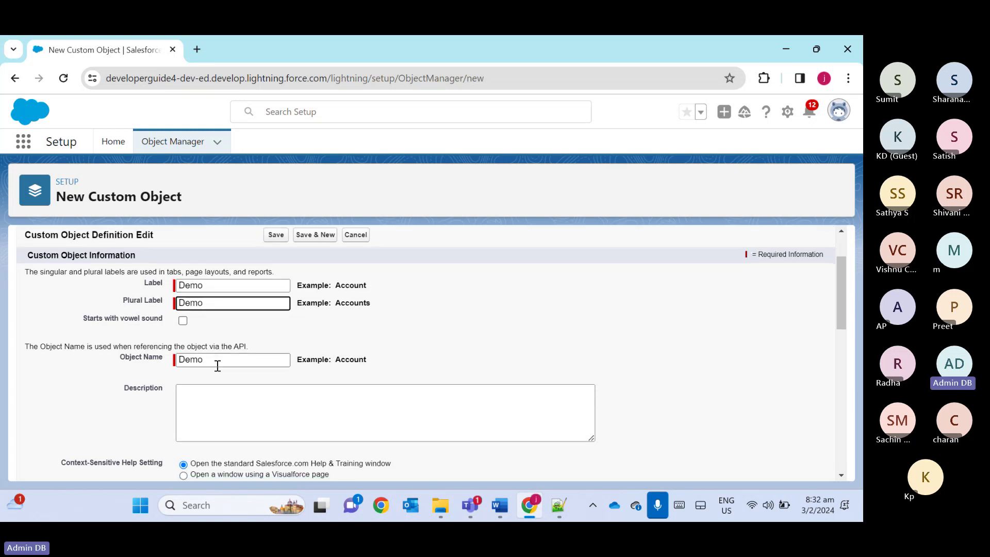
pyautogui.scroll(-4, 218, 366)
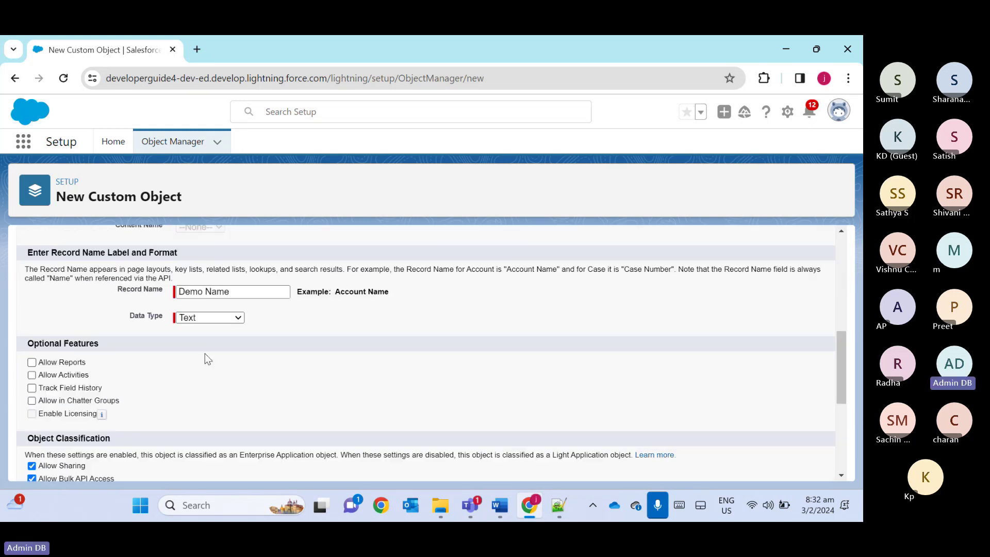
pyautogui.scroll(-3, 205, 354)
pyautogui.scroll(1, 205, 354)
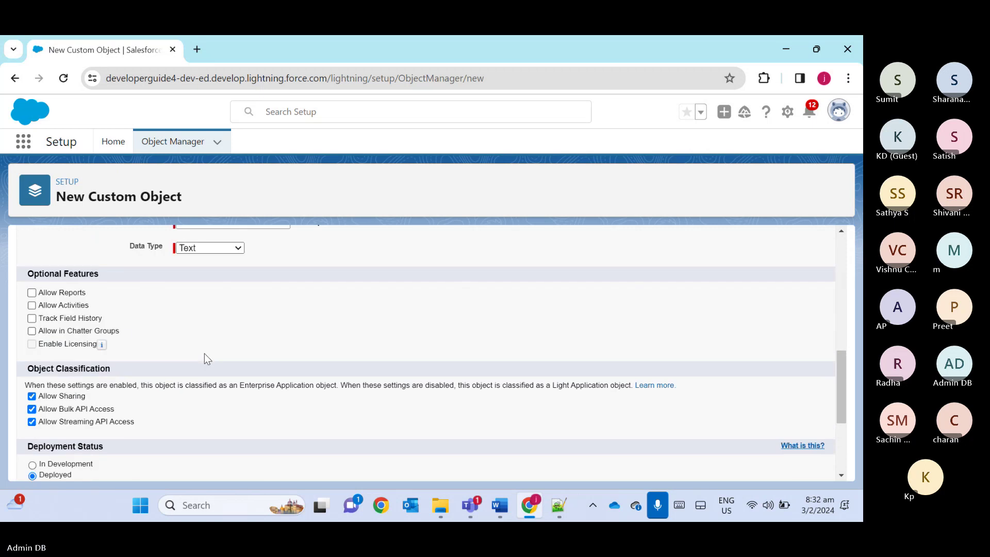
pyautogui.scroll(1, 201, 322)
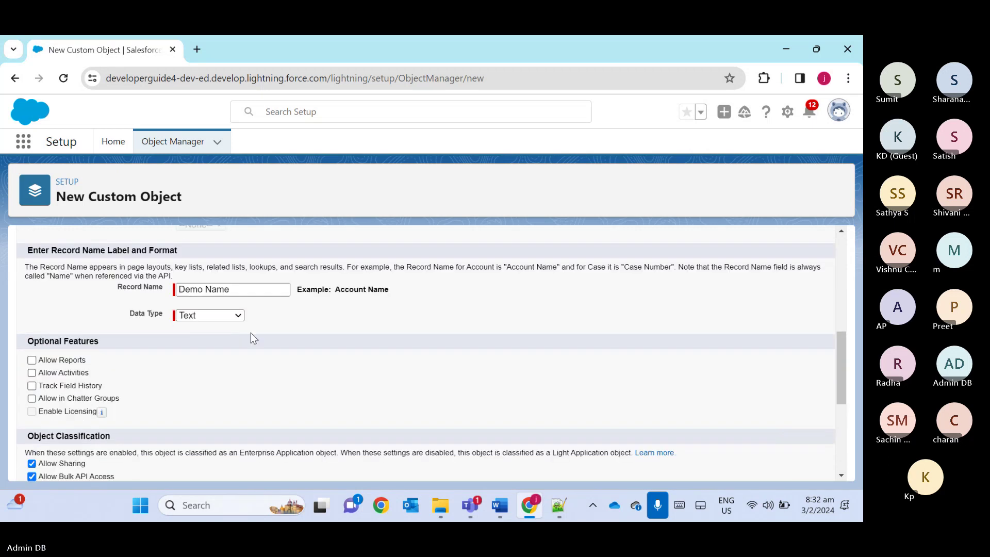
pyautogui.click(213, 290)
pyautogui.click(207, 290)
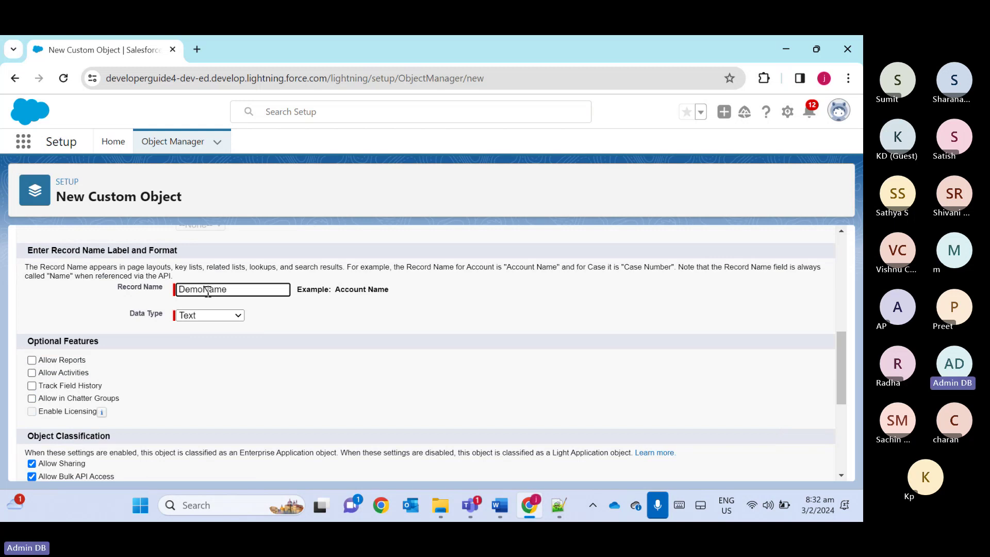
pyautogui.press('BackSpace')
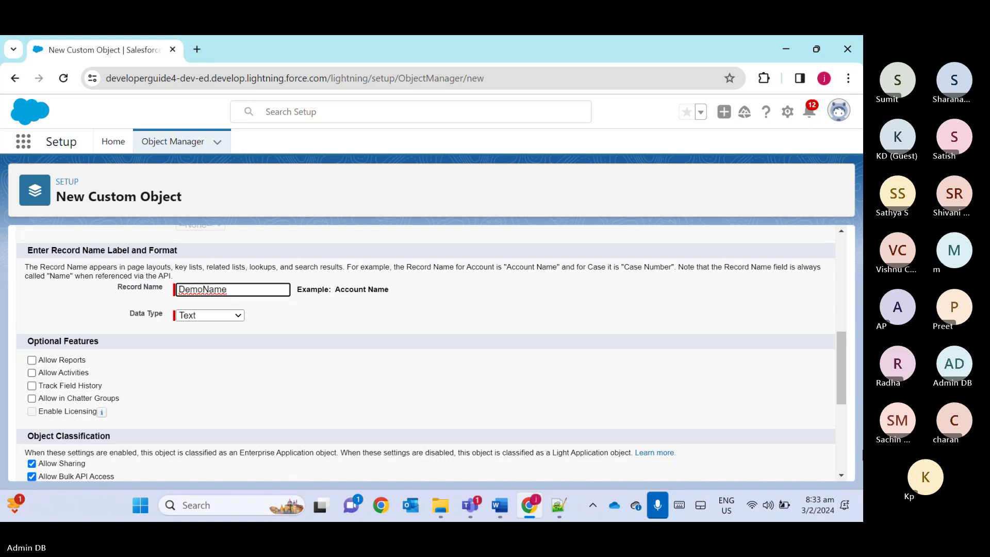
pyautogui.click(407, 371)
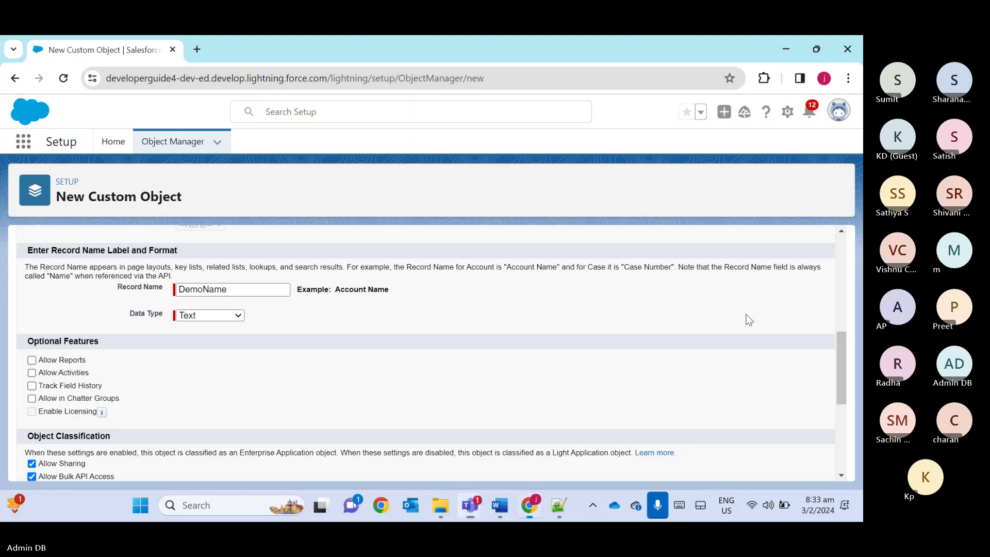
pyautogui.scroll(-3, 365, 358)
pyautogui.scroll(-2, 364, 354)
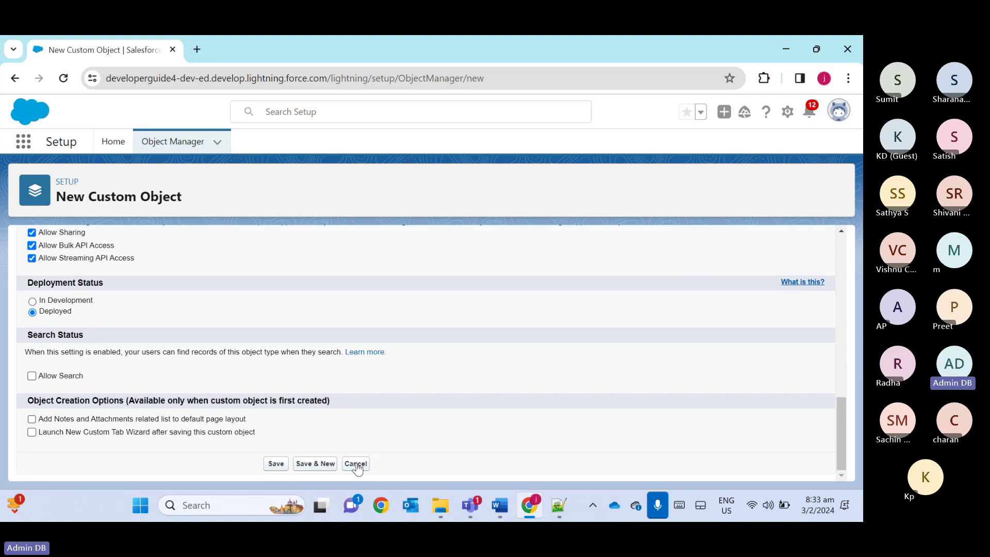
# - Save the Demo custom object, creating API name Demo__c
pyautogui.click(278, 465)
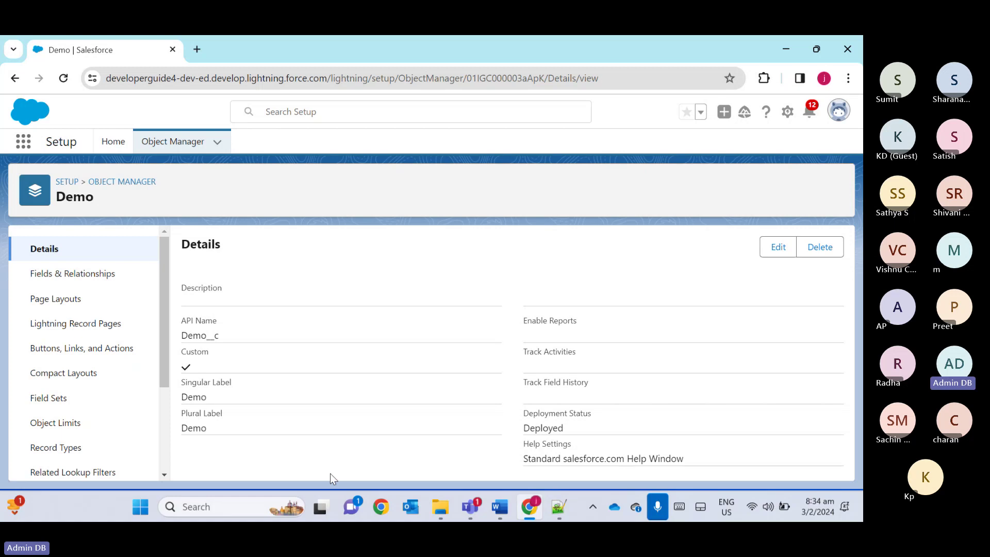
# - Show the Demo object's Fields & Relationships list of four fields
pyautogui.click(77, 279)
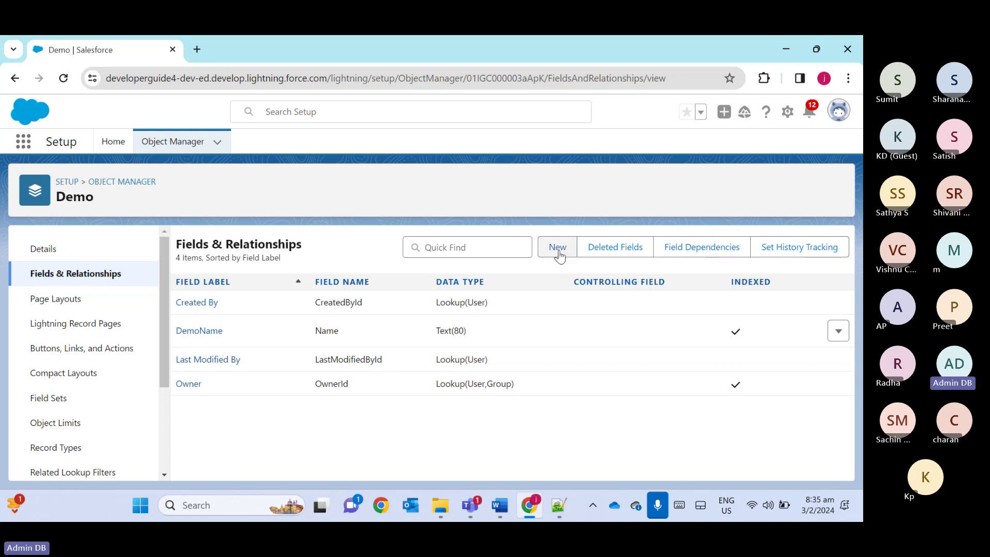
# - Start a new Text field on Demo and enter 'testField1' as its Field Label
pyautogui.click(559, 251)
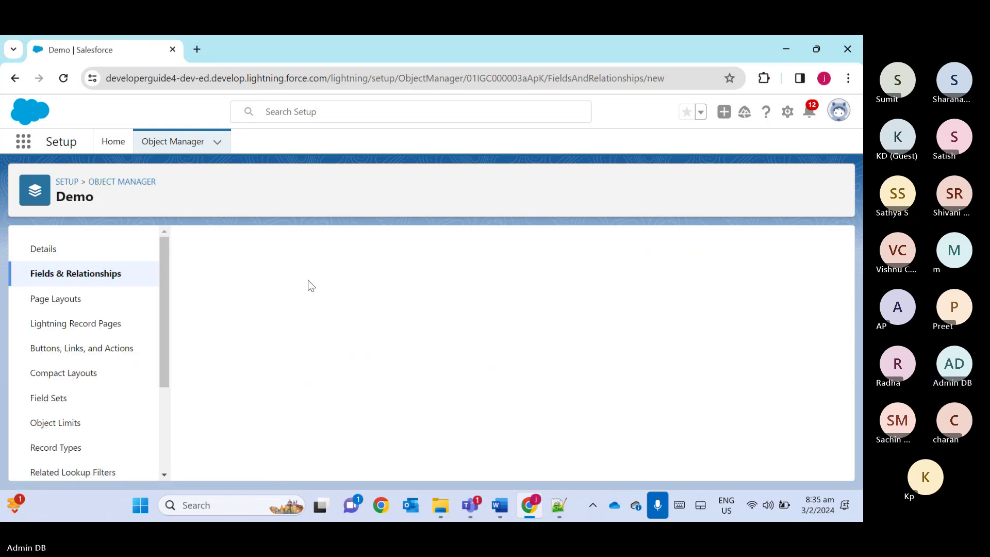
pyautogui.scroll(-6, 307, 394)
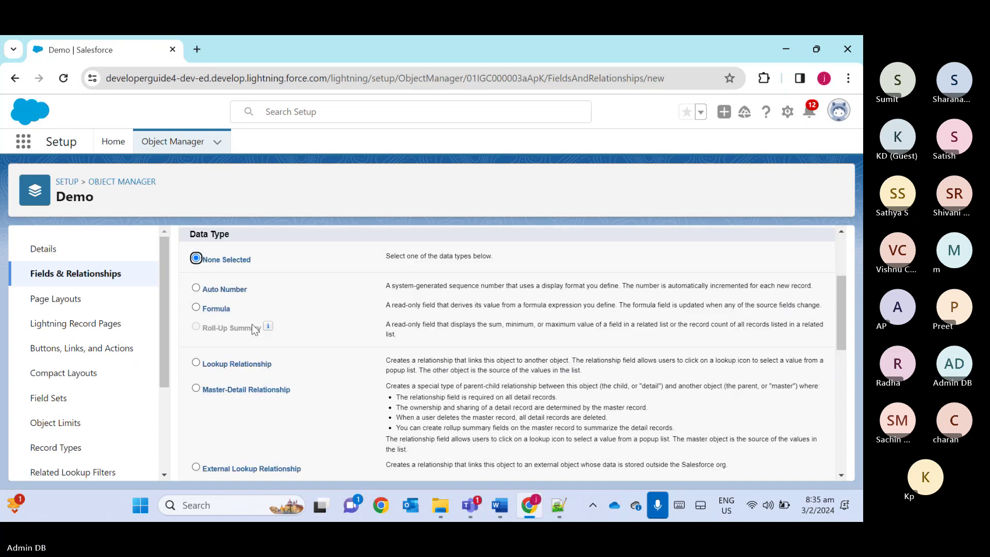
pyautogui.scroll(-5, 252, 380)
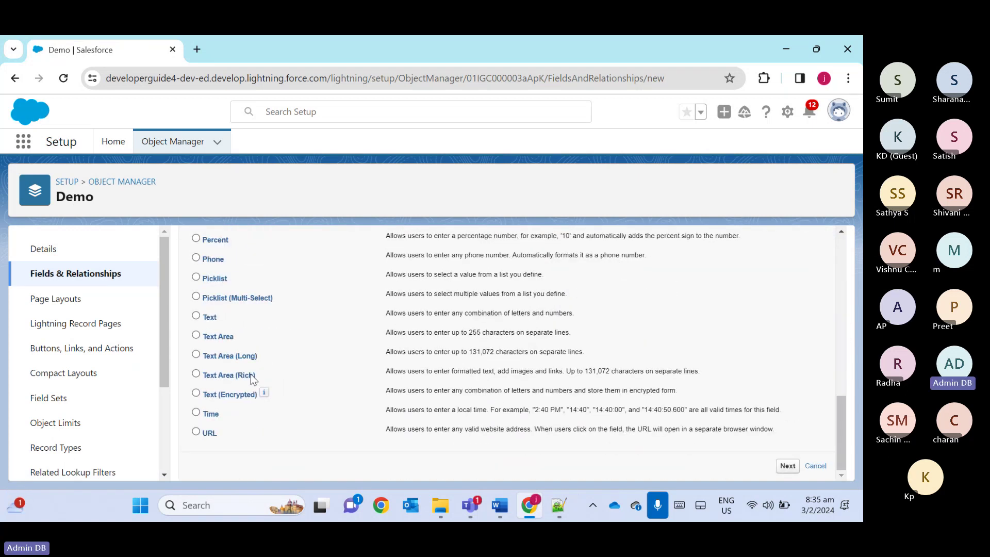
pyautogui.click(208, 320)
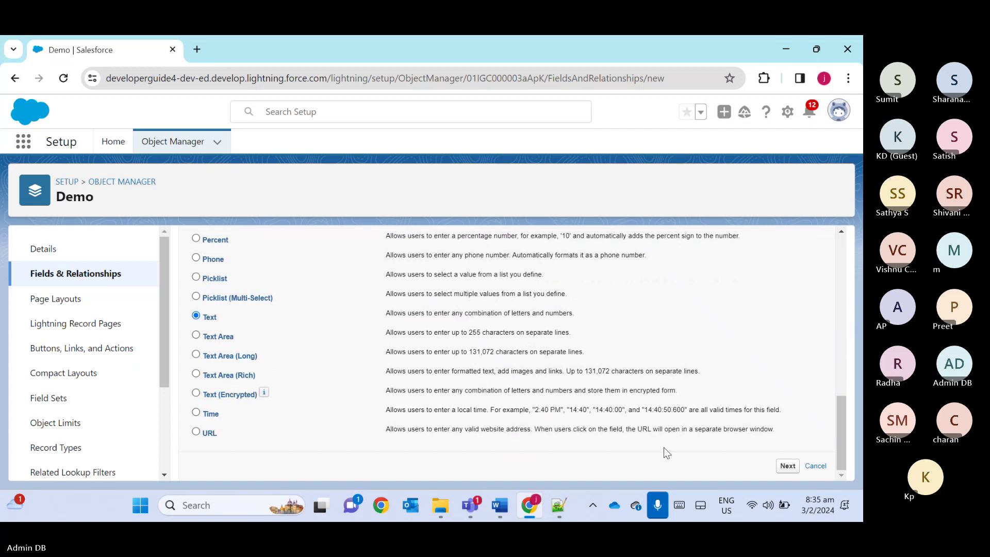
pyautogui.click(787, 466)
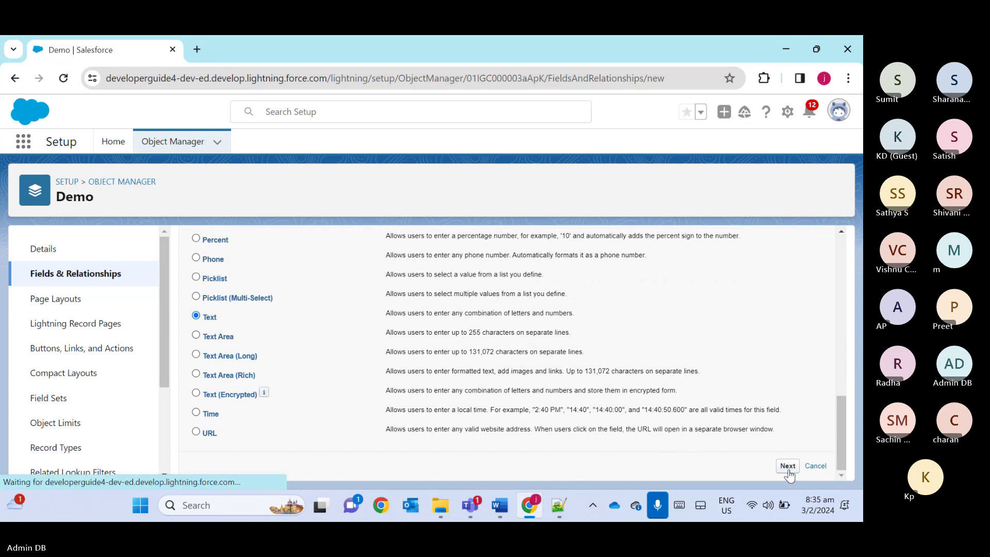
pyautogui.click(359, 341)
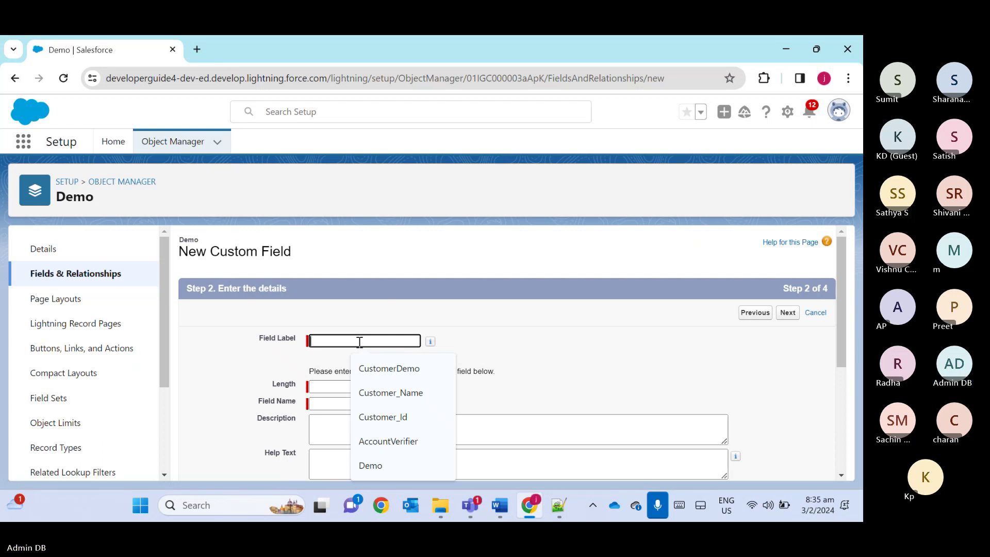
pyautogui.write('testF')
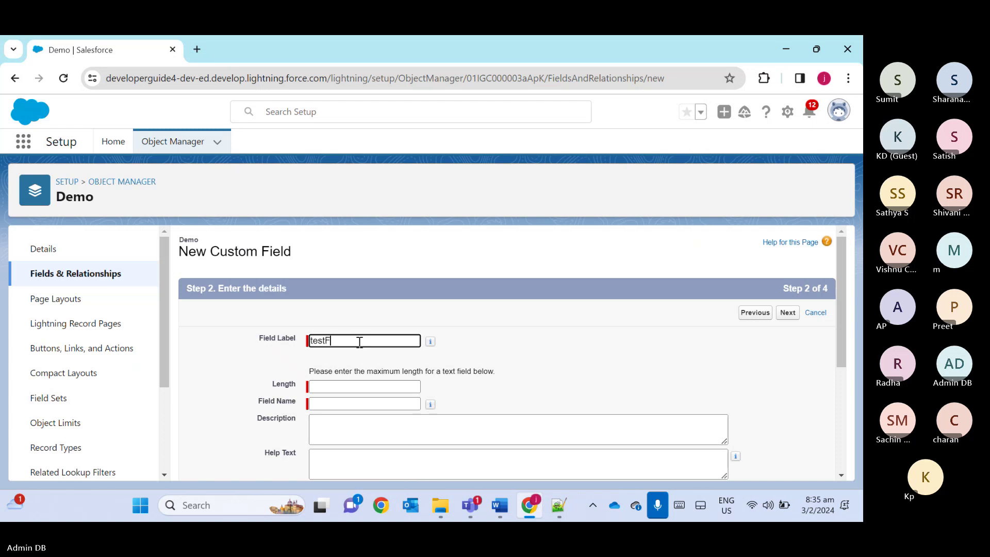
pyautogui.write('ield1')
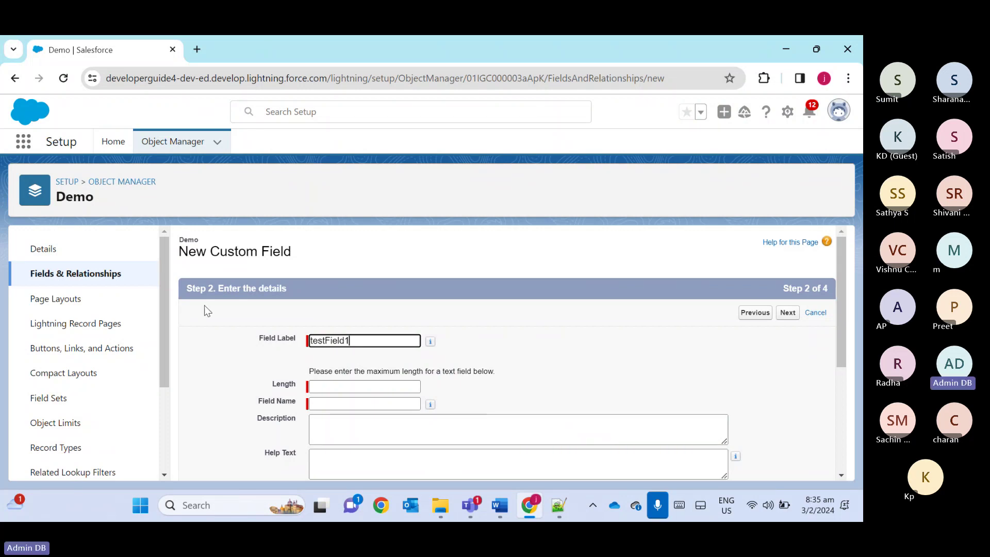
# - Leave the field form and briefly open new field and new custom object forms
pyautogui.click(101, 273)
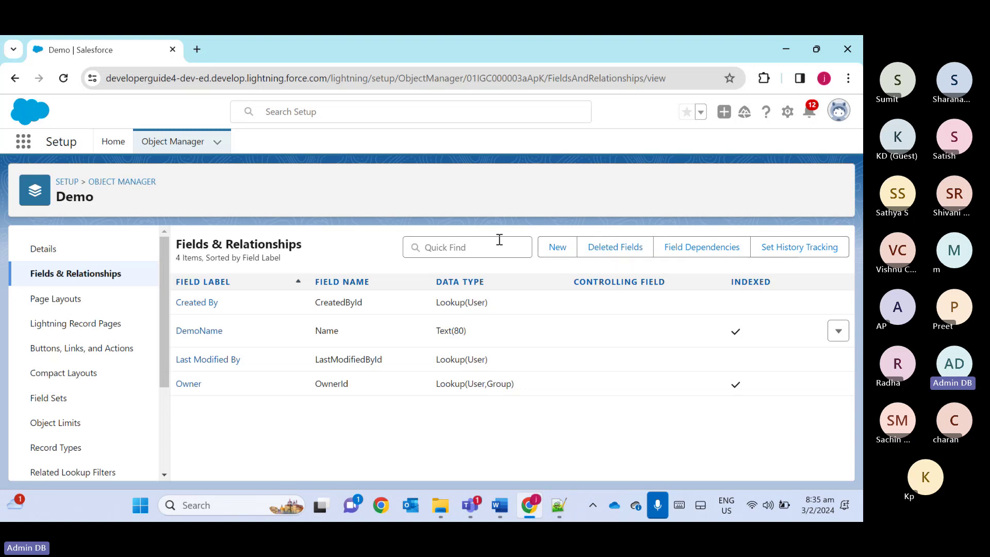
pyautogui.click(572, 254)
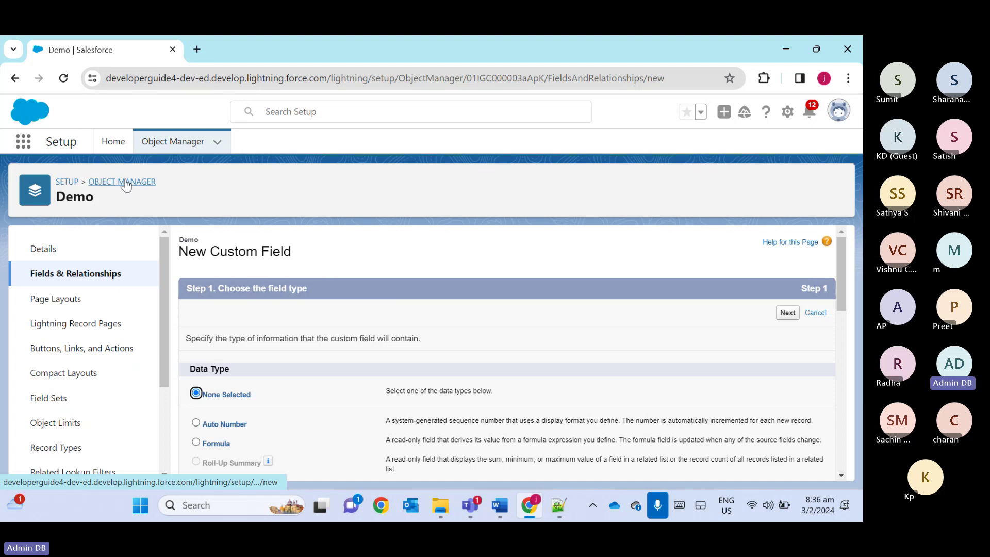
pyautogui.click(125, 182)
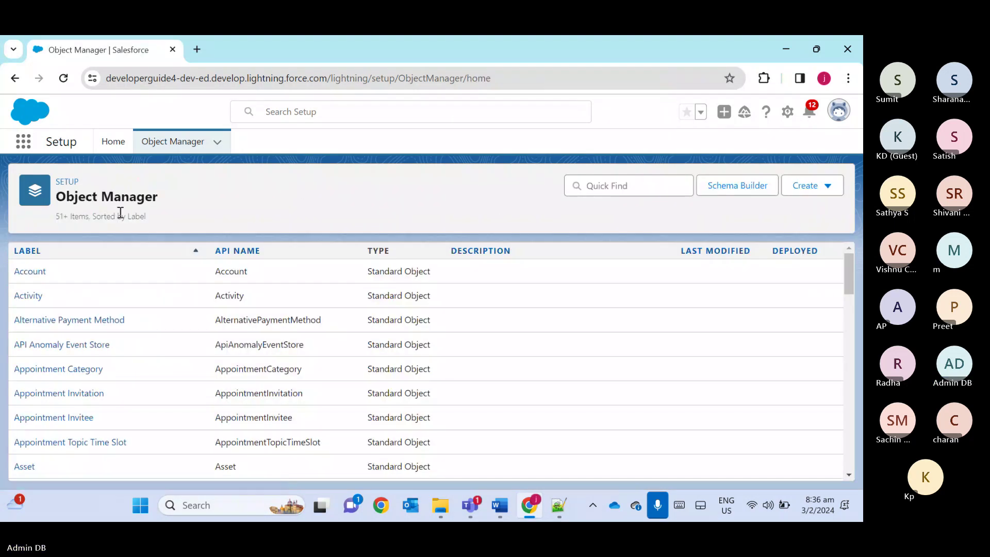
pyautogui.click(802, 185)
pyautogui.click(742, 222)
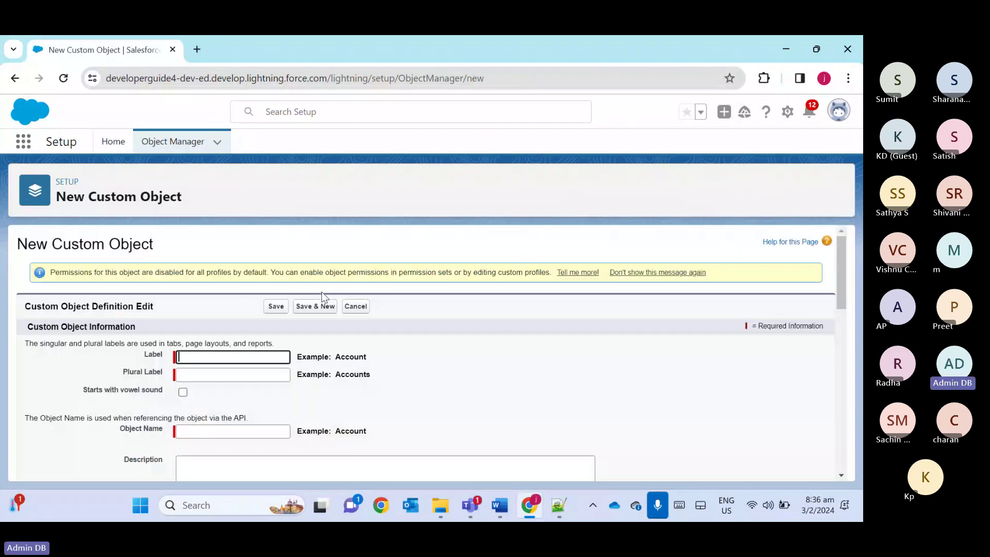
pyautogui.scroll(-15, 221, 413)
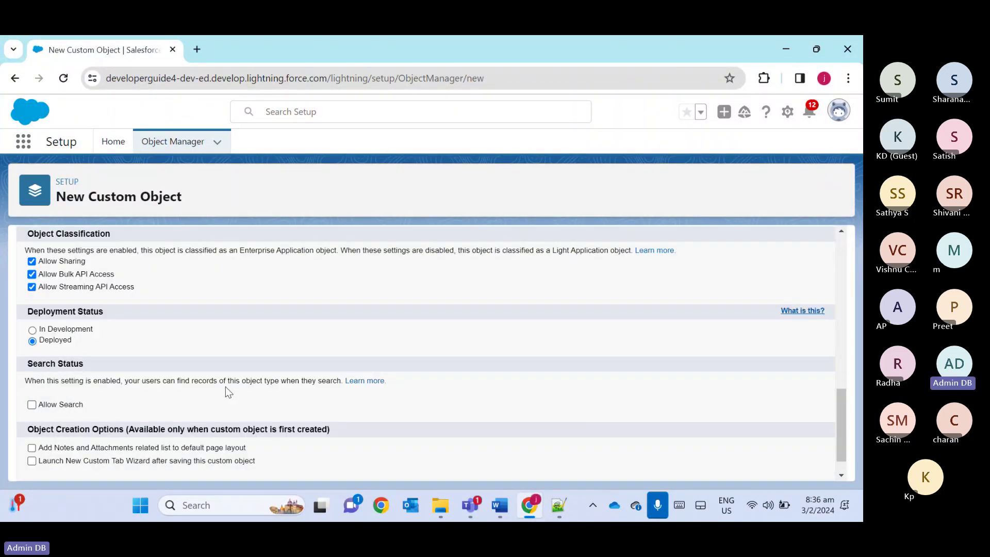
pyautogui.scroll(-1, 225, 387)
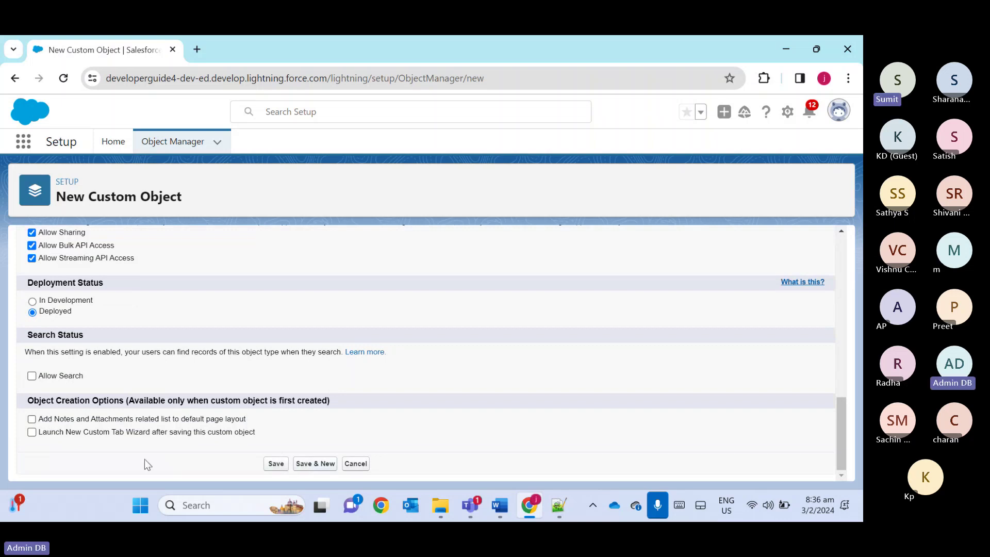
# - Filter Object Manager by 'demo' in Quick Find and open the Demo object
pyautogui.click(199, 150)
pyautogui.scroll(-3, 75, 380)
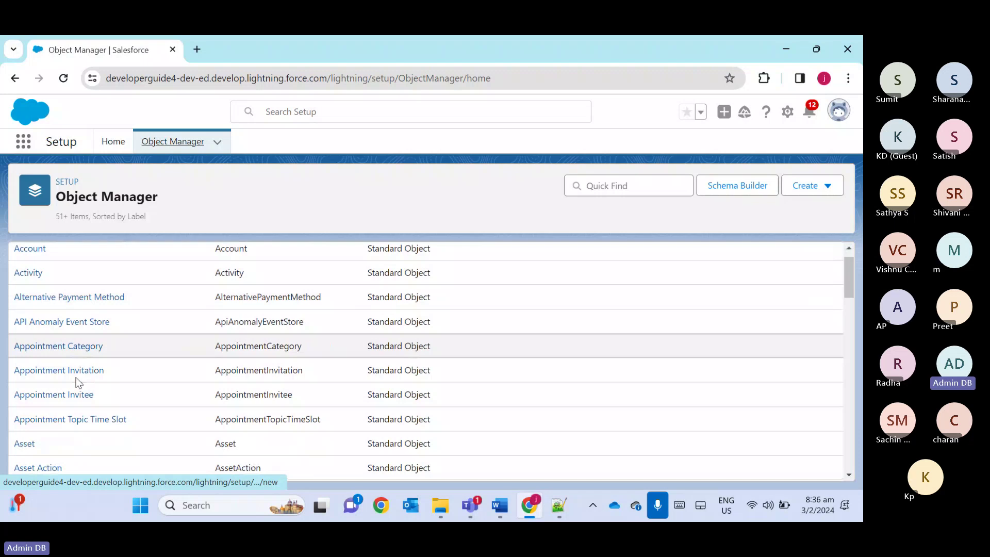
pyautogui.scroll(3, 267, 293)
pyautogui.click(600, 187)
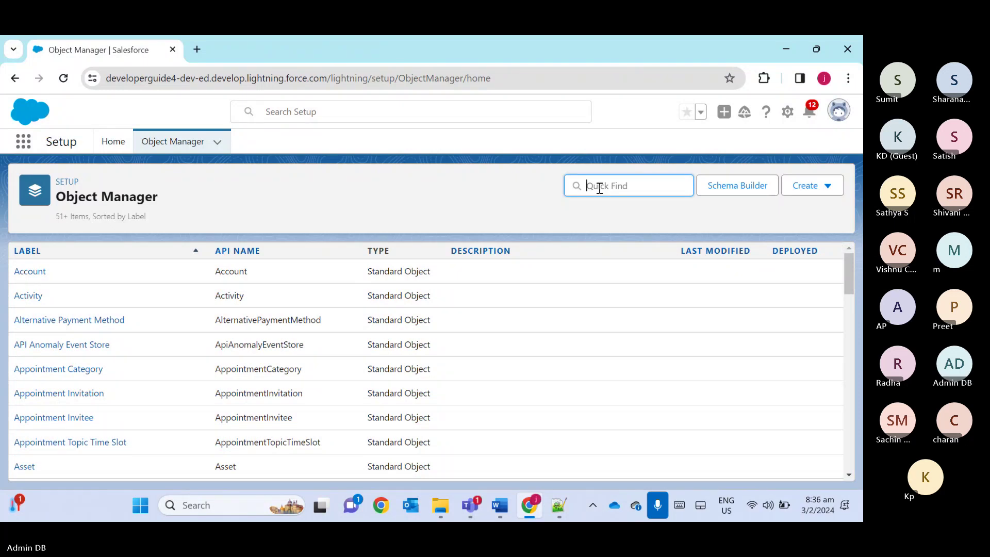
pyautogui.write('demo')
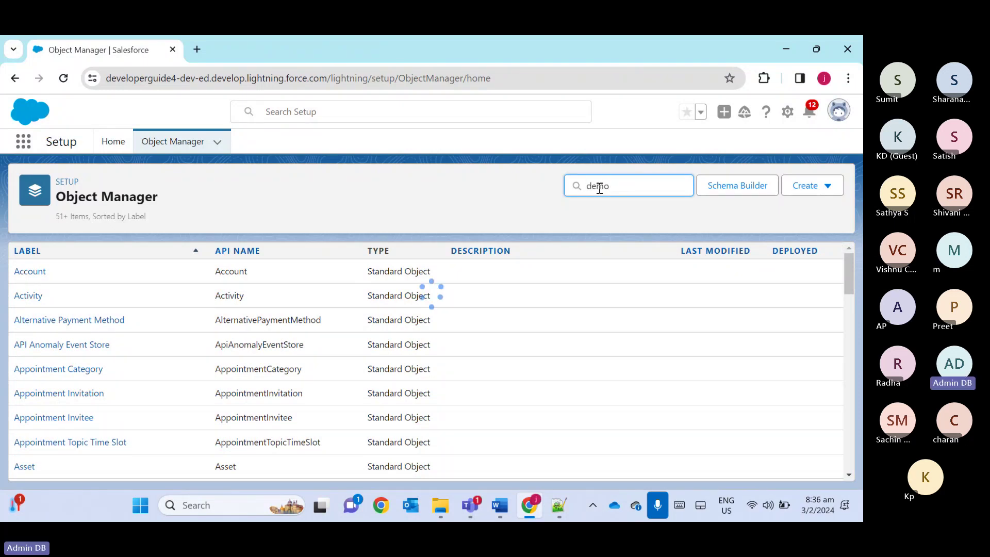
pyautogui.click(27, 276)
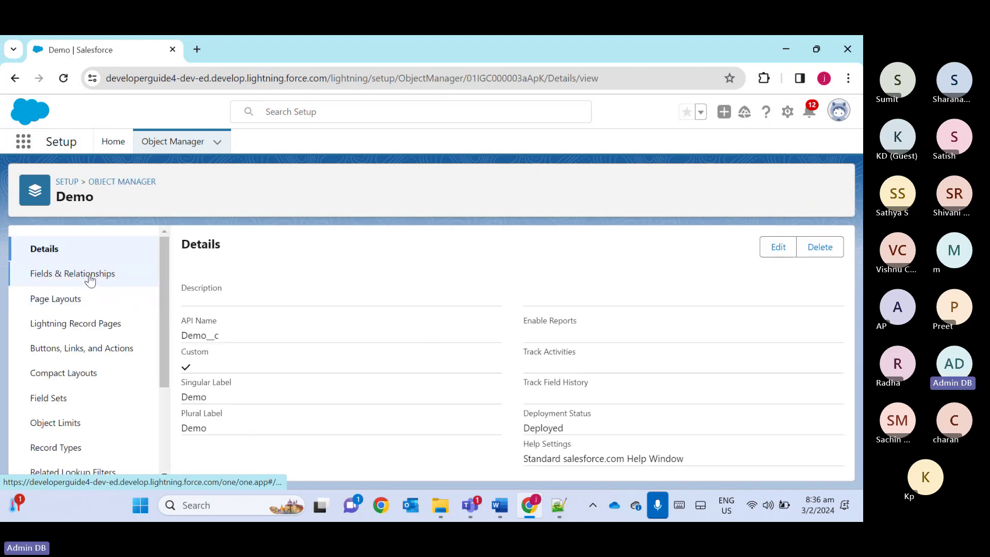
# - From Demo's Fields & Relationships, start a new custom field of type Text
pyautogui.click(91, 279)
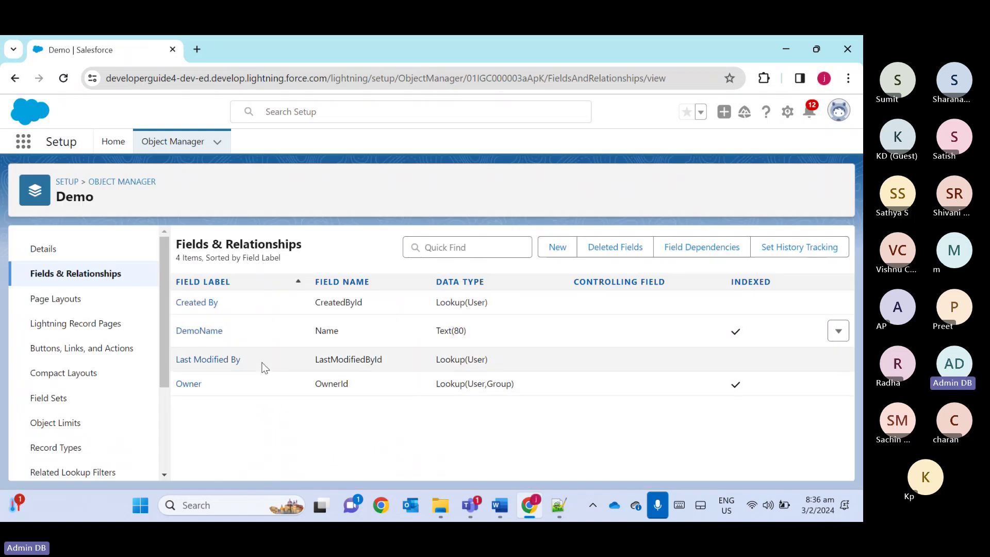
pyautogui.click(558, 247)
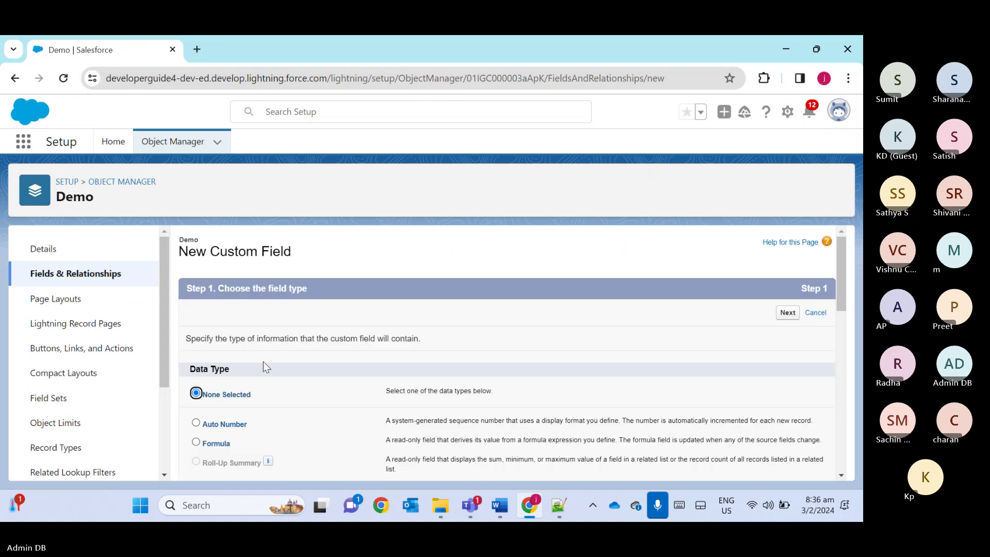
pyautogui.scroll(-4, 263, 361)
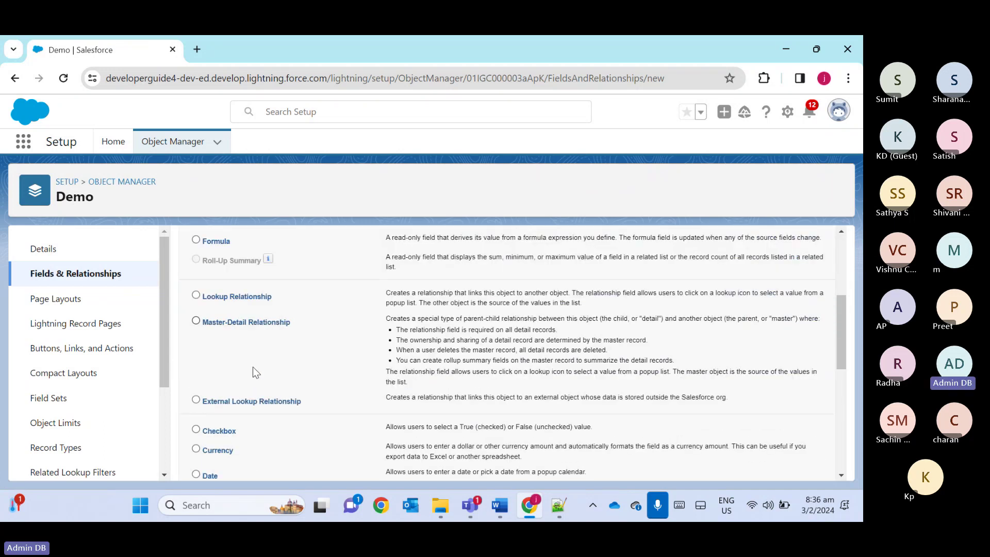
pyautogui.scroll(-4, 253, 367)
pyautogui.scroll(-3, 250, 362)
pyautogui.click(196, 324)
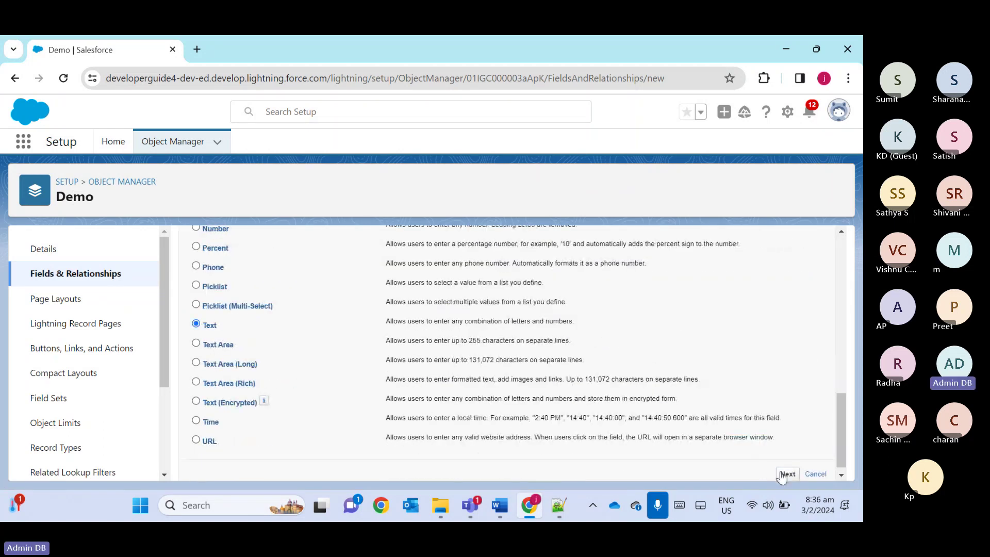
pyautogui.click(783, 475)
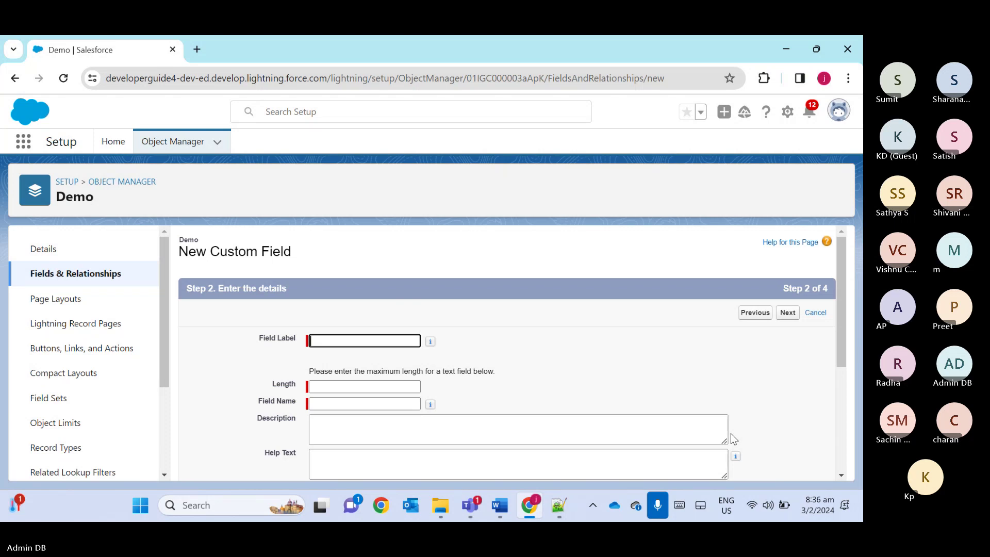
# - Enter Field Label 'testfield1' and Length 50, letting Field Name auto-fill to testfield1
pyautogui.click(335, 339)
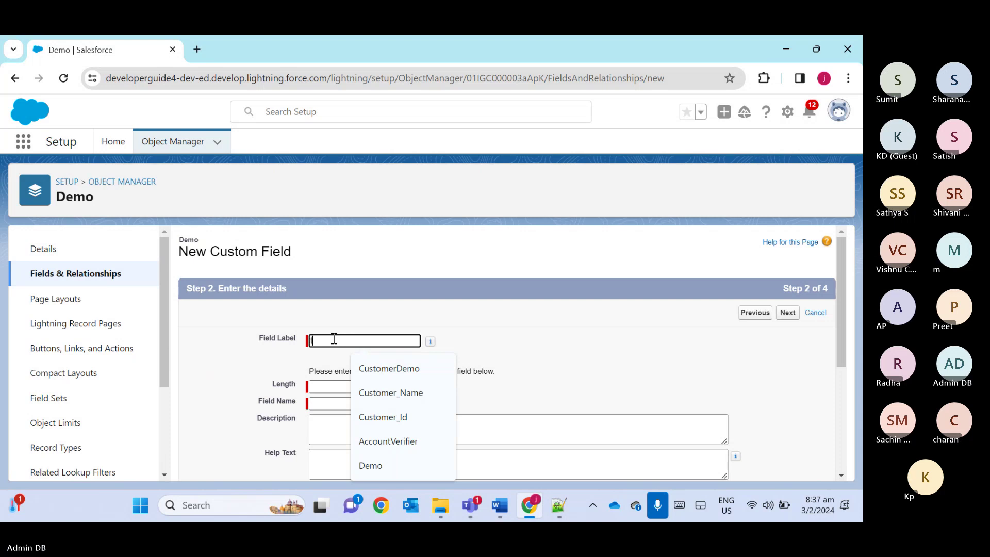
pyautogui.write('testf')
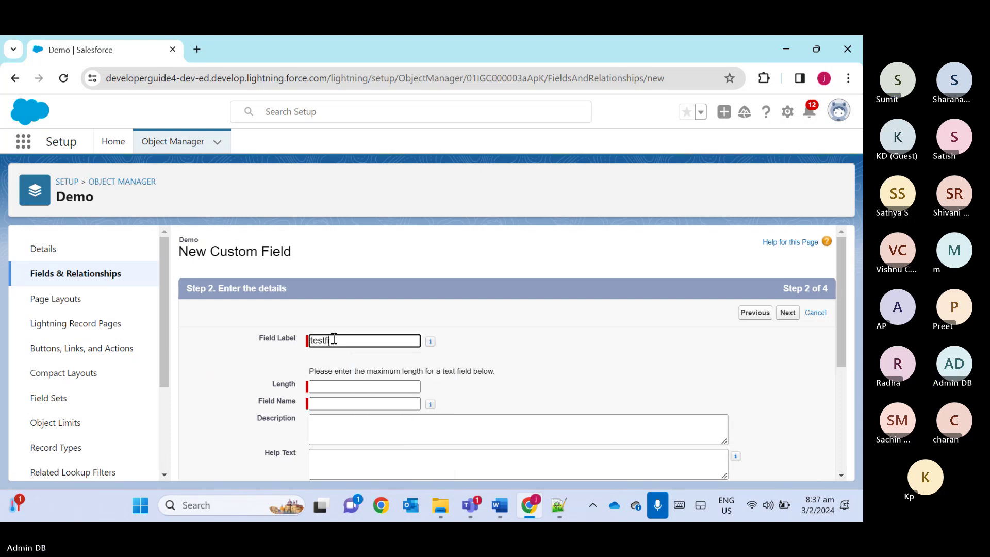
pyautogui.write('ield1')
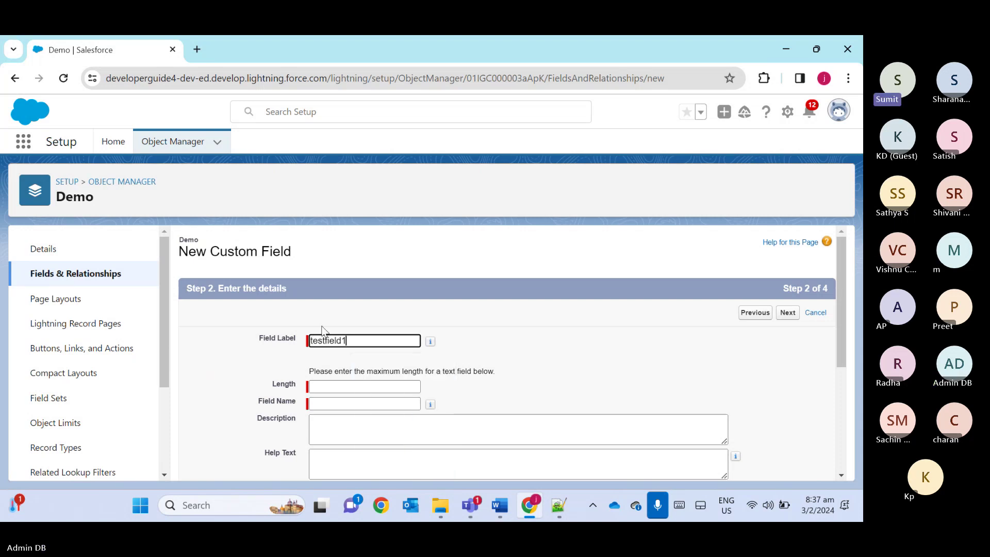
pyautogui.scroll(-1, 356, 356)
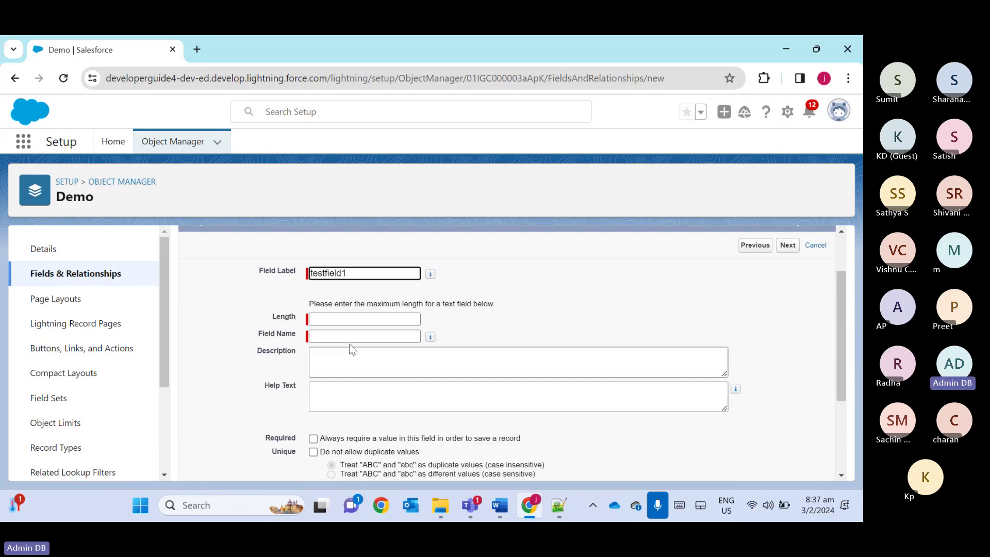
pyautogui.click(361, 319)
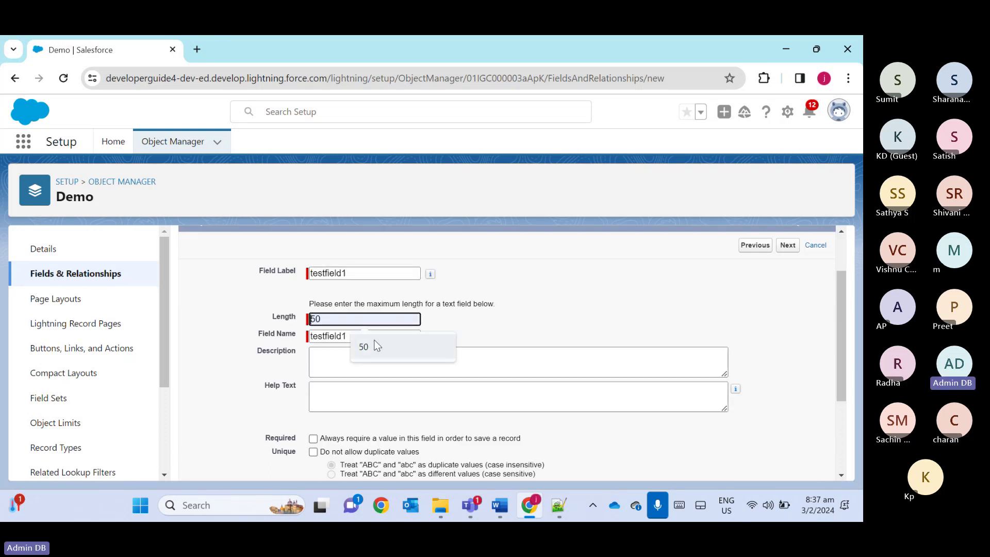
pyautogui.click(377, 346)
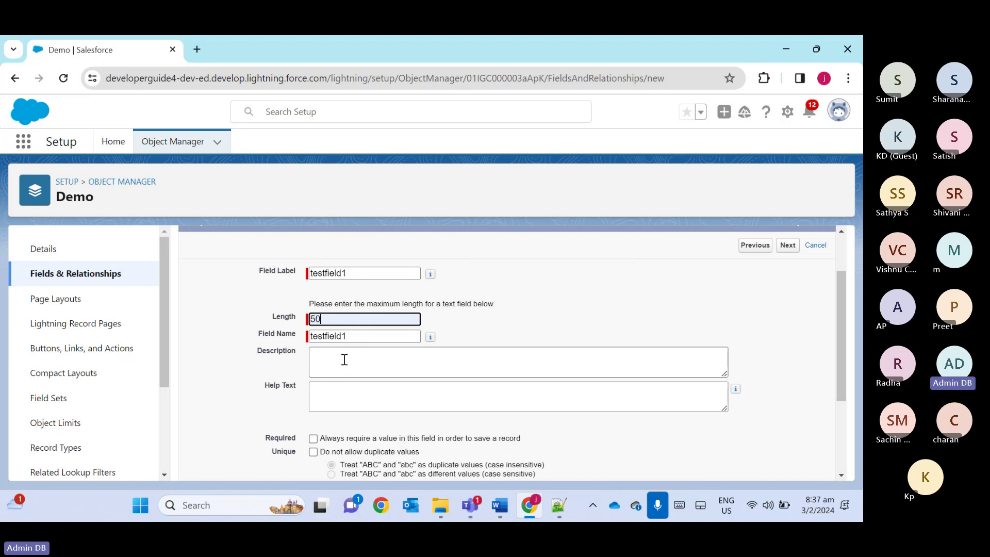
pyautogui.scroll(-1, 352, 375)
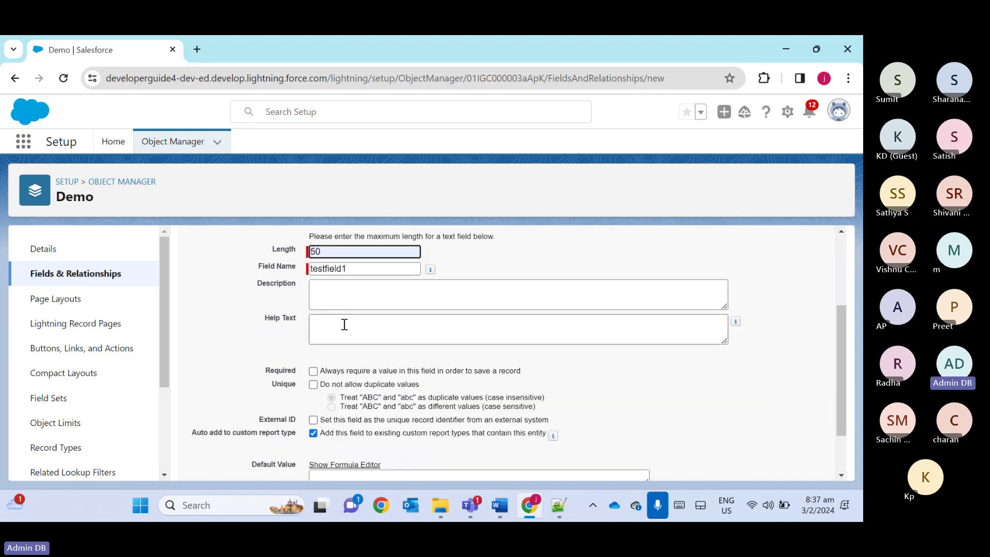
pyautogui.scroll(-1, 342, 372)
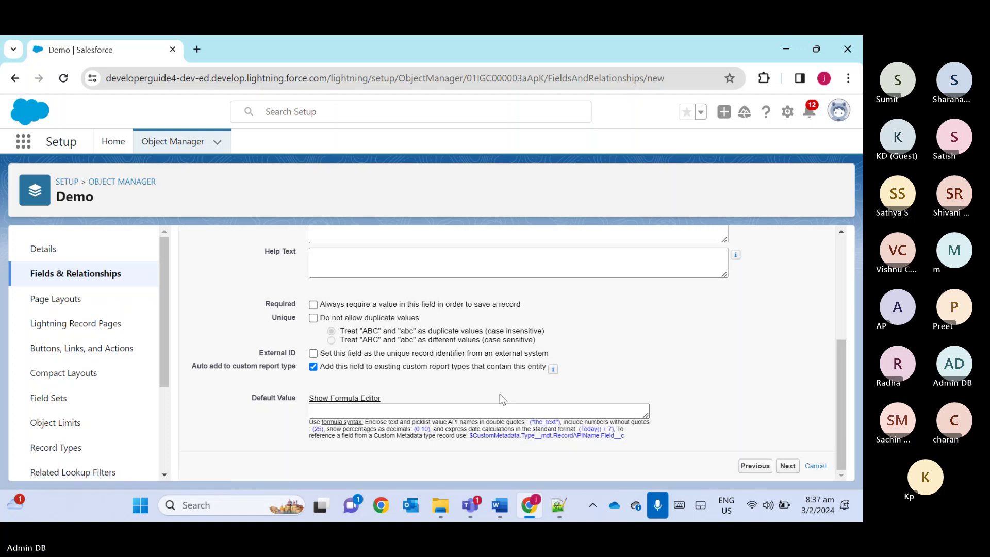
# - Keep default field-level security and reach Step 4 with Demo Layout selected for testfield1
pyautogui.click(788, 467)
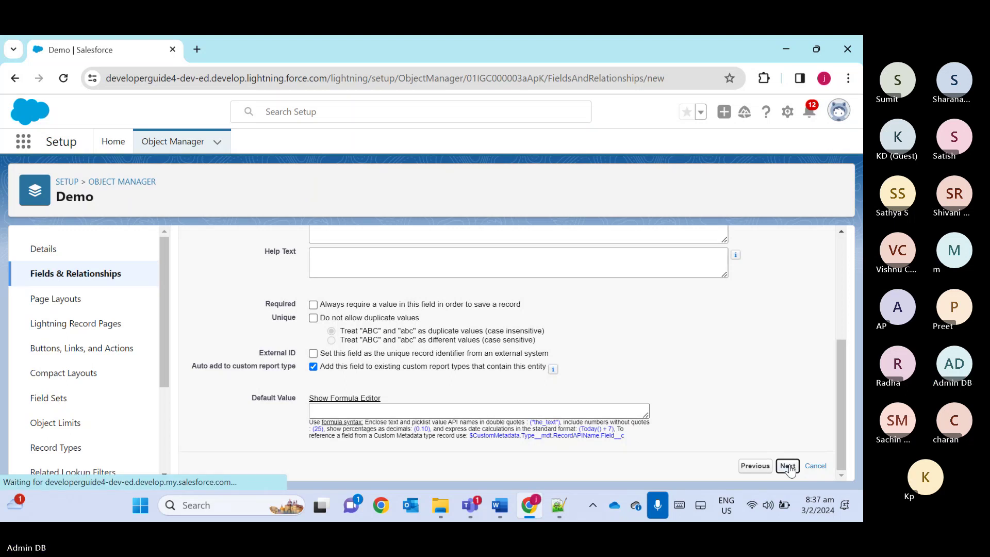
pyautogui.scroll(-3, 515, 356)
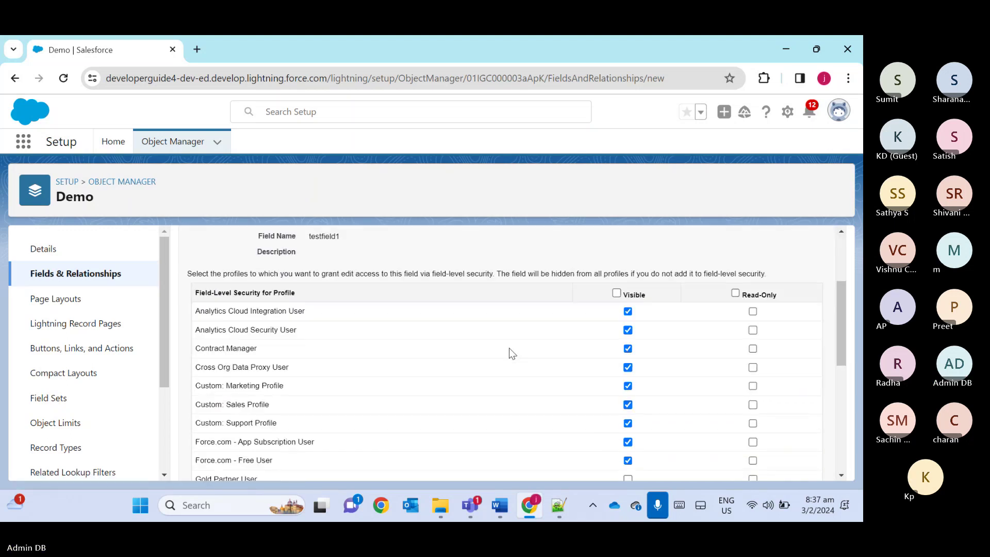
pyautogui.scroll(3, 510, 349)
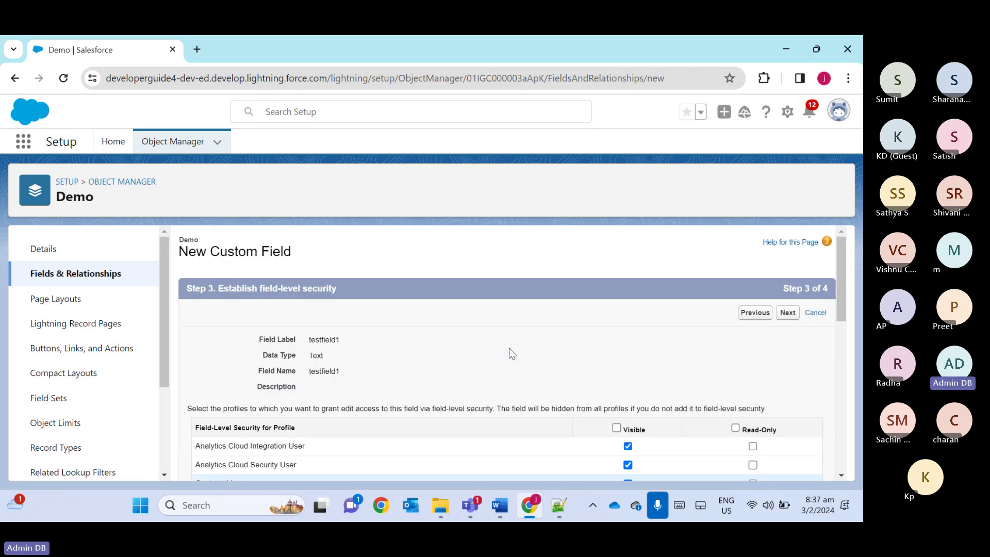
pyautogui.scroll(-10, 511, 354)
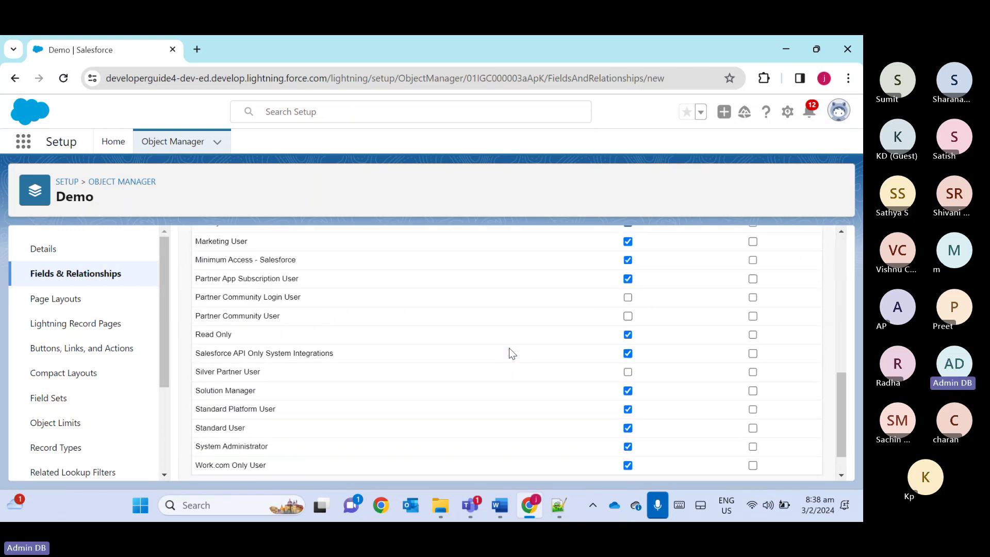
pyautogui.scroll(-1, 512, 353)
pyautogui.click(787, 466)
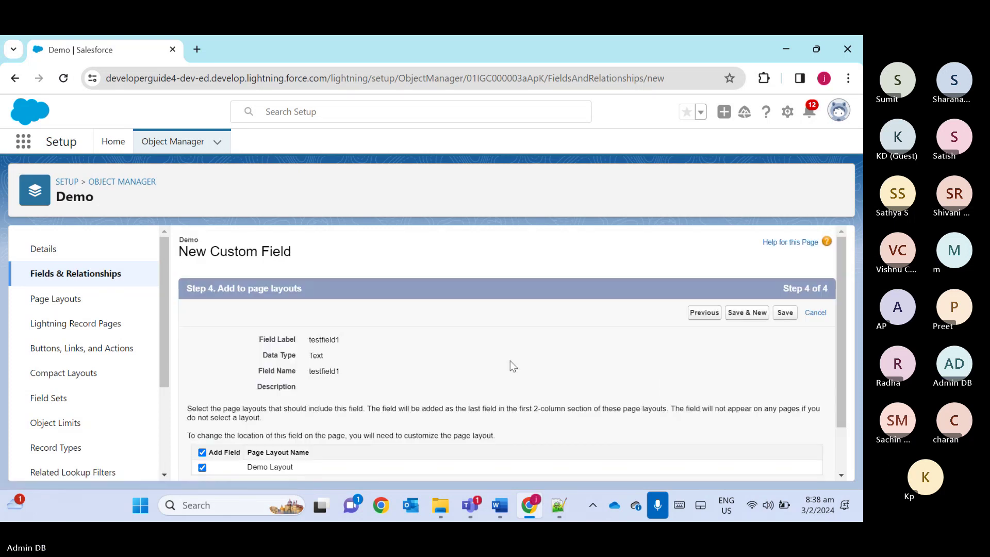
pyautogui.scroll(-1, 510, 361)
pyautogui.scroll(1, 510, 360)
pyautogui.scroll(-1, 425, 323)
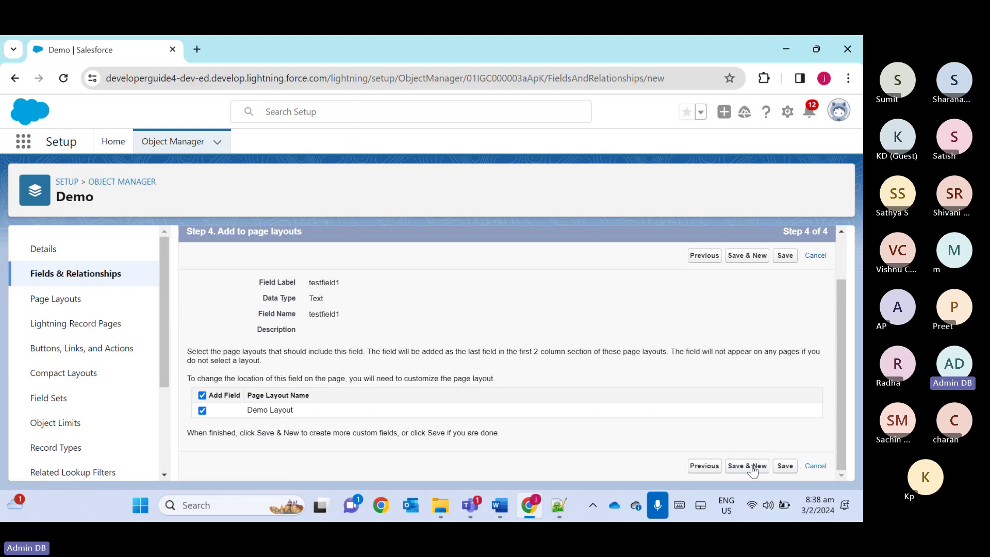
# - Save testfield1 and highlight its API name testfield1__c in the fields list
pyautogui.click(785, 467)
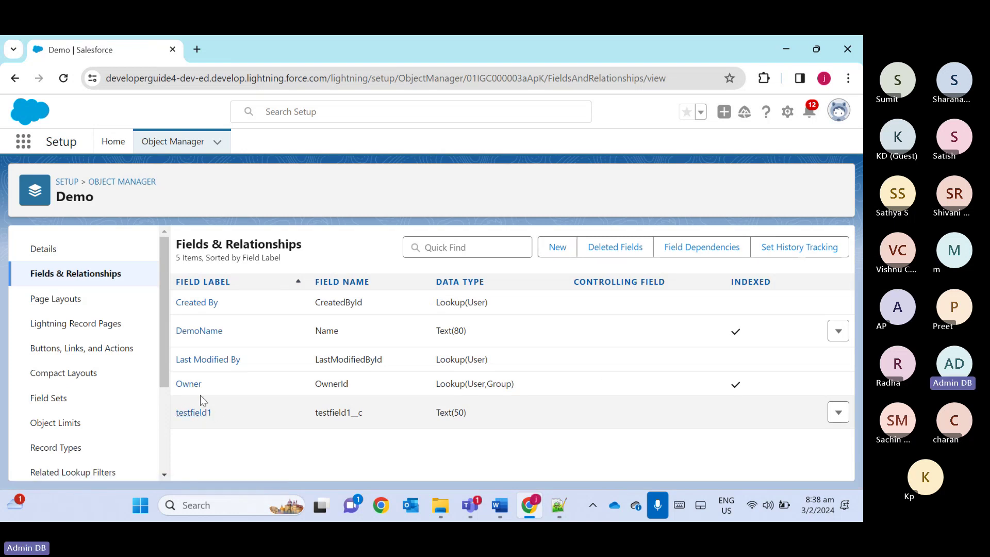
pyautogui.moveTo(368, 413); pyautogui.dragTo(321, 410)
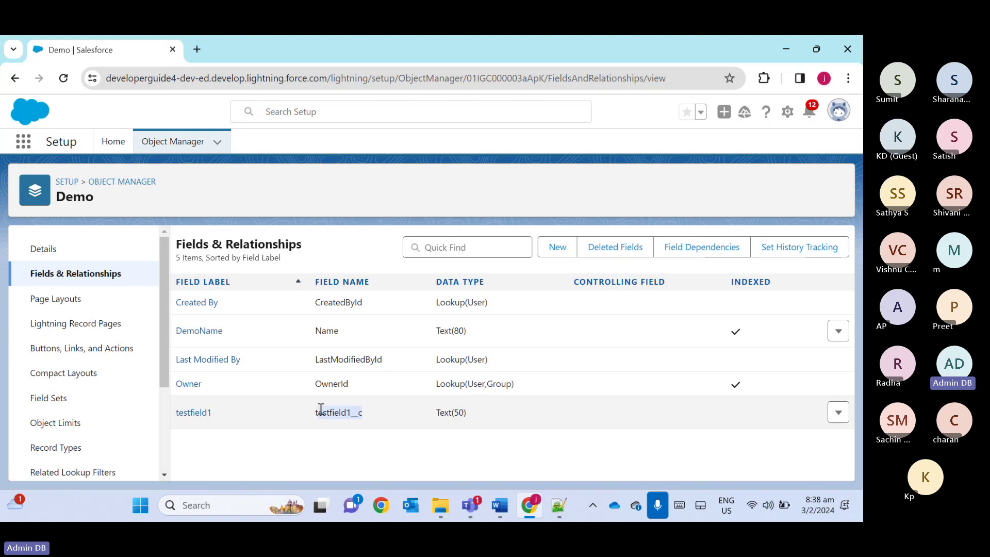
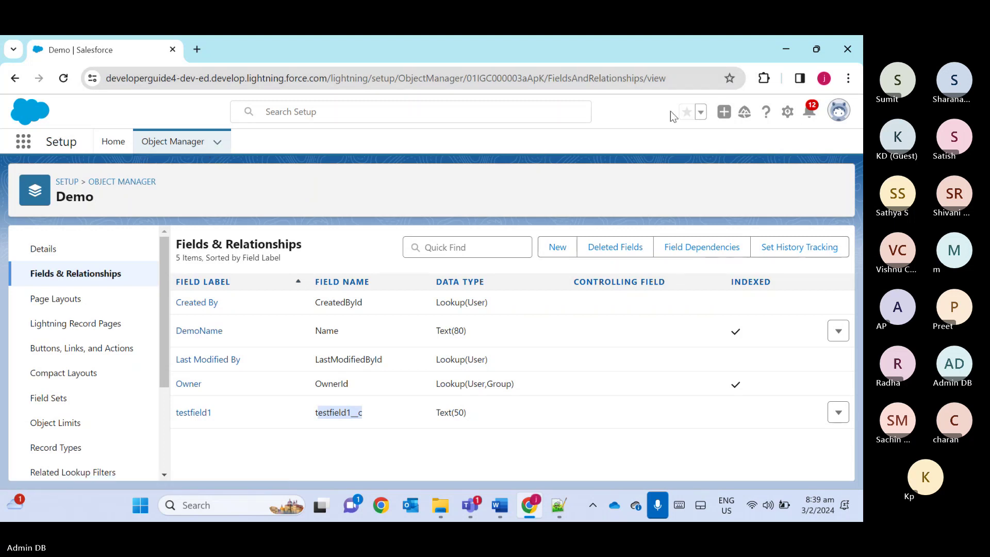
# - Open the current user's profile from the avatar menu in a new browser tab
pyautogui.click(840, 114)
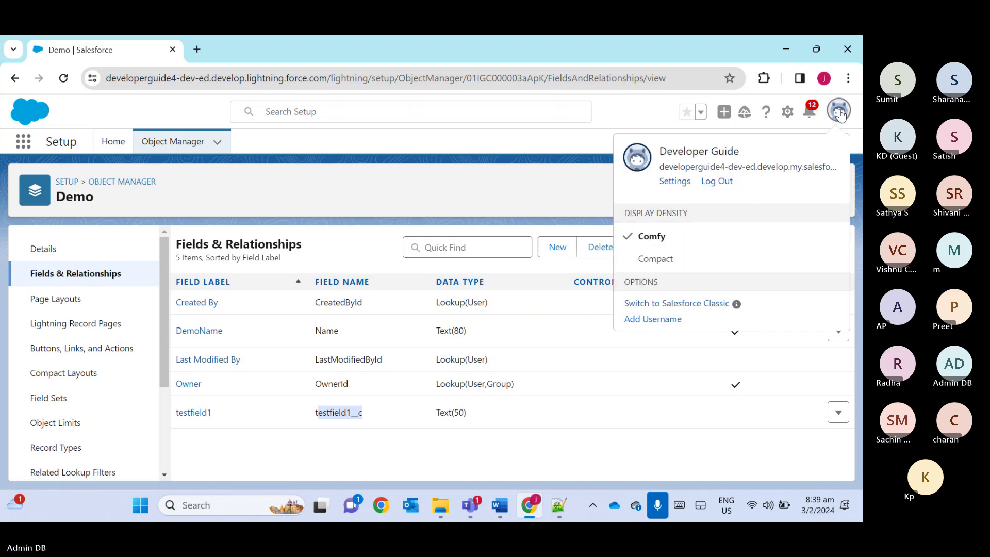
pyautogui.rightClick(692, 157)
pyautogui.click(656, 166)
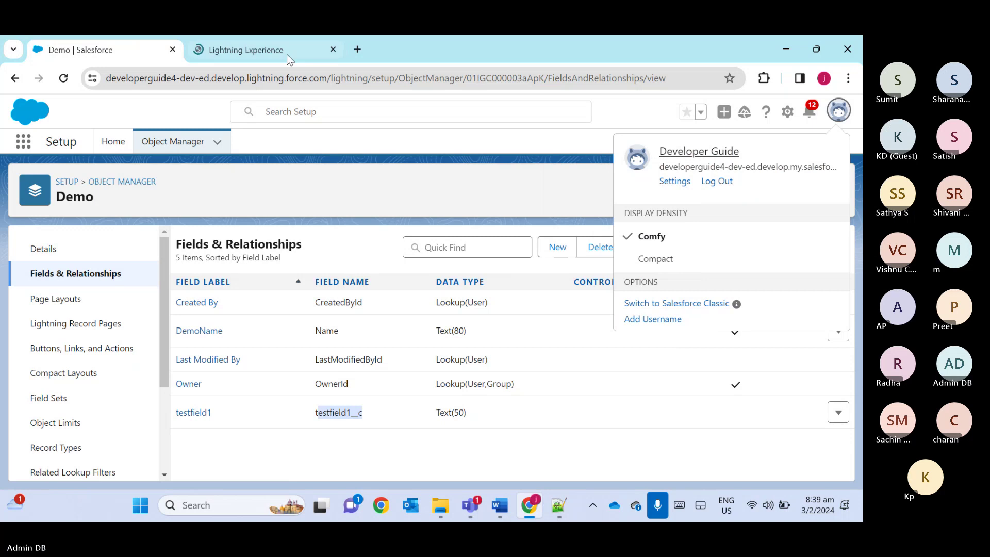
pyautogui.click(284, 52)
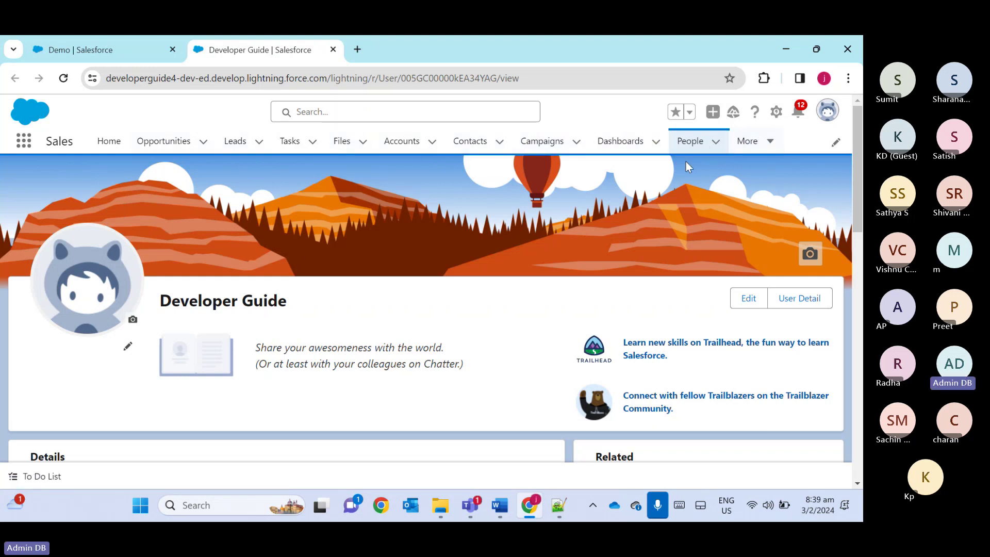
# - Browse the profile's overflow navigation items, then return to the Demo fields page
pyautogui.click(715, 144)
pyautogui.click(763, 146)
pyautogui.click(763, 146)
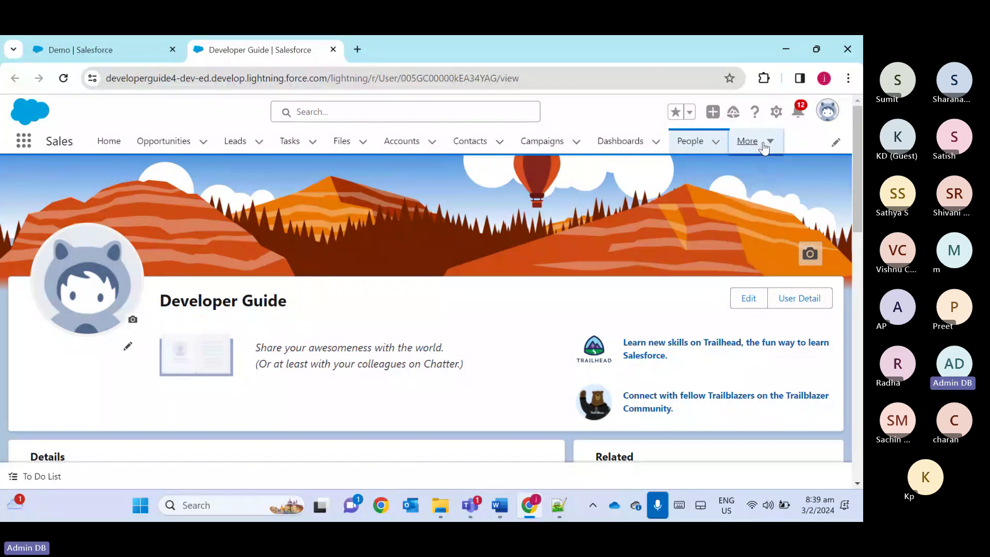
pyautogui.click(91, 41)
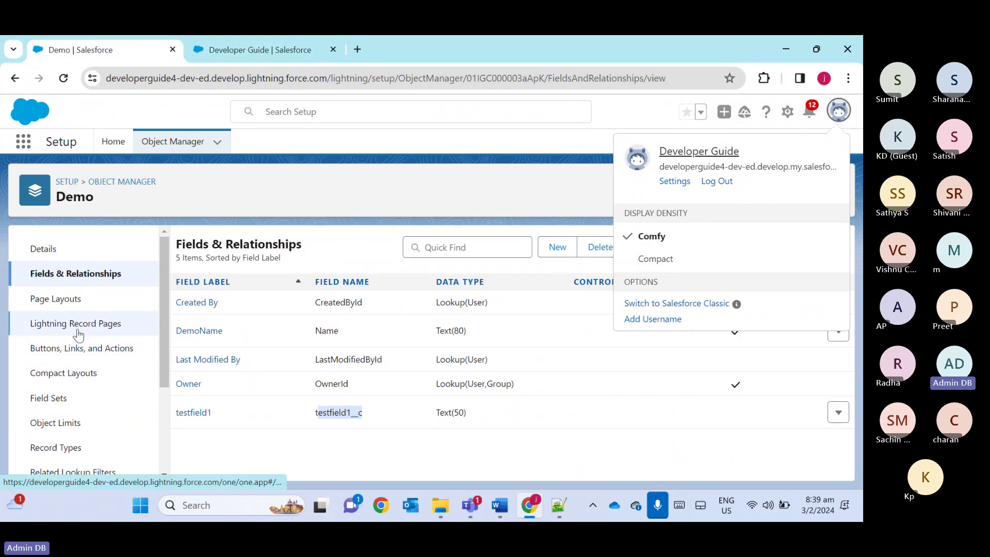
pyautogui.scroll(-3, 80, 333)
pyautogui.scroll(3, 79, 307)
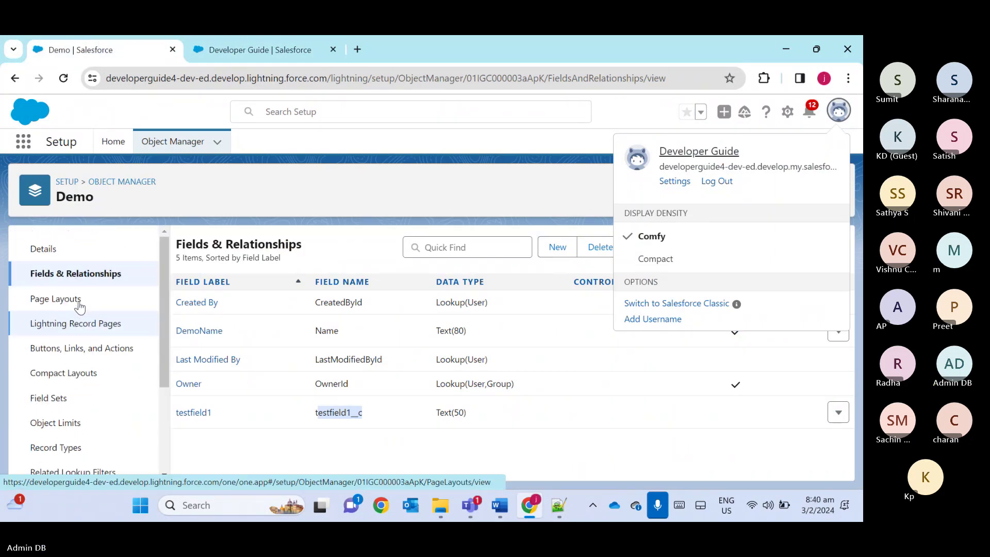
# - From Setup Home, Quick Find 'tabs' and open the Tabs setup page
pyautogui.click(68, 182)
pyautogui.scroll(10, 37, 273)
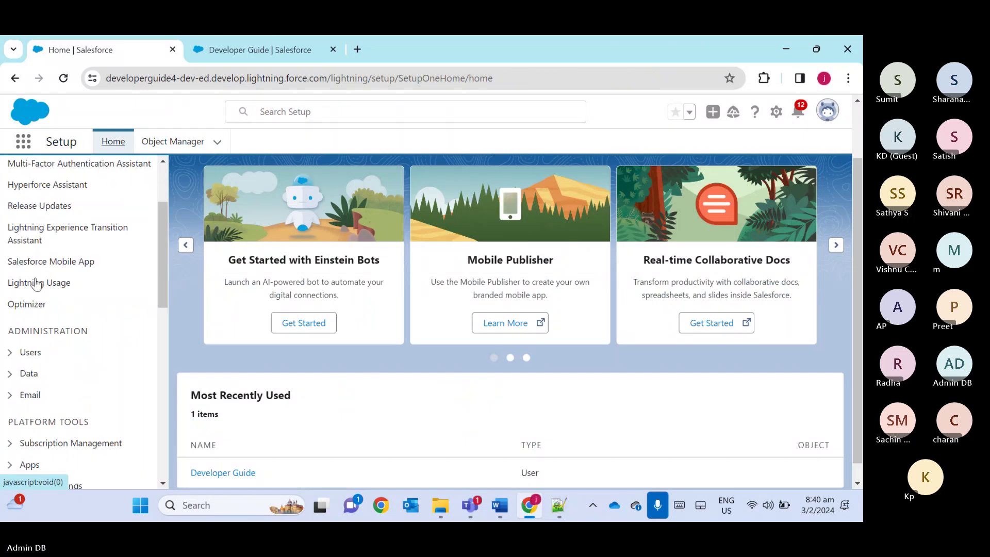
pyautogui.click(54, 178)
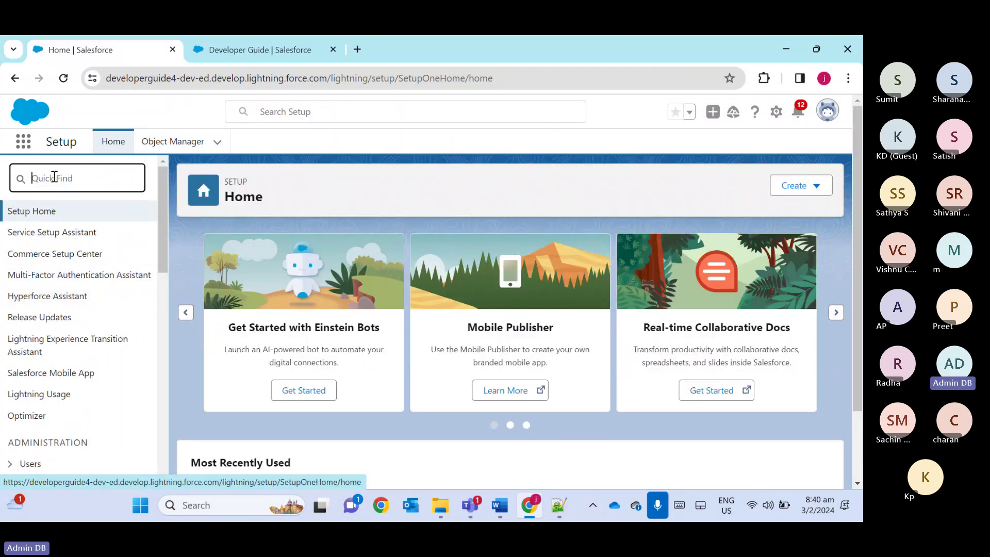
pyautogui.write('t')
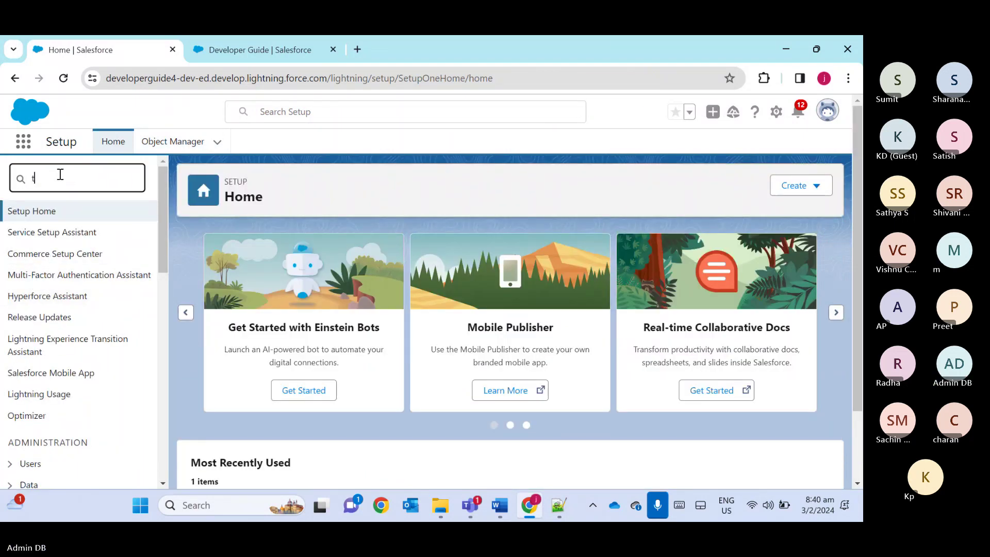
pyautogui.write('abs')
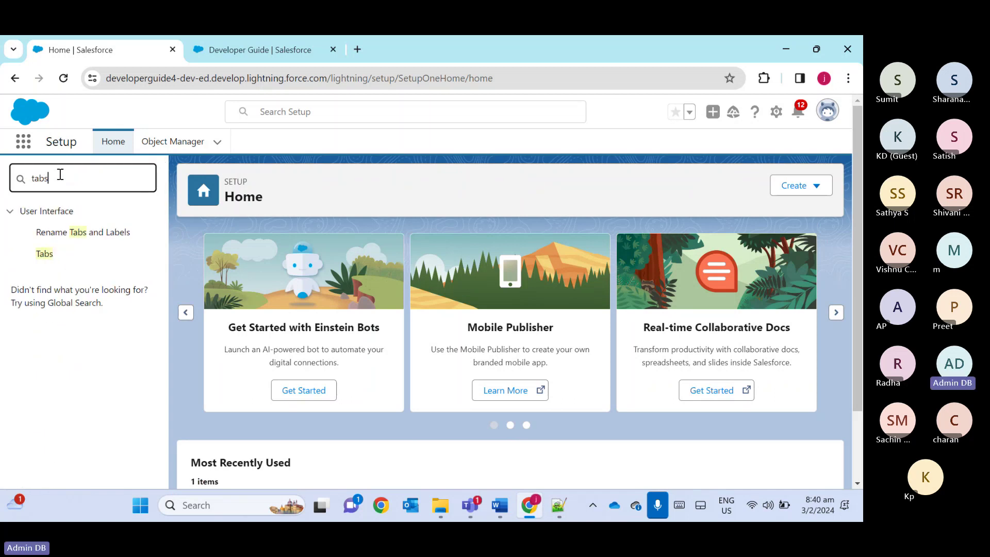
pyautogui.click(43, 255)
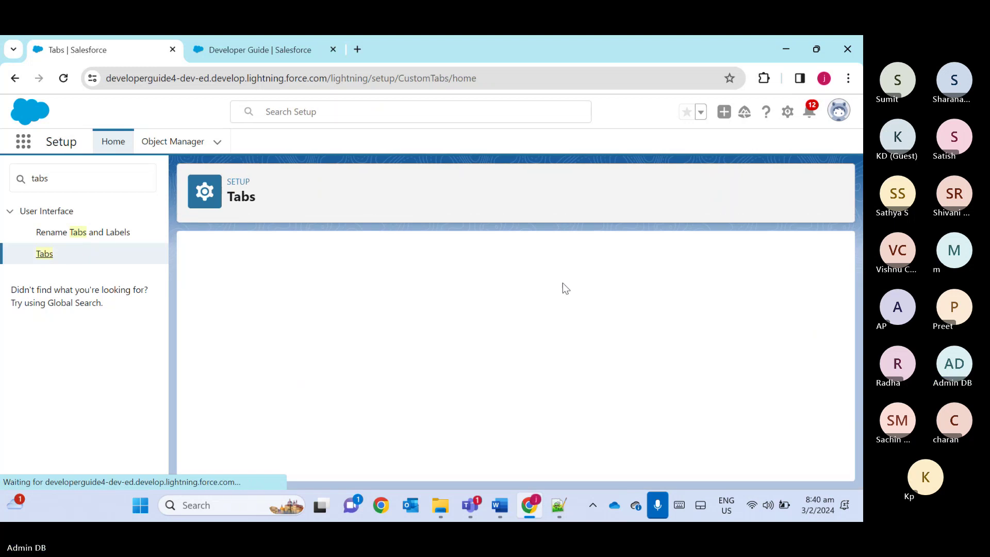
pyautogui.scroll(-2, 265, 294)
pyautogui.scroll(2, 276, 299)
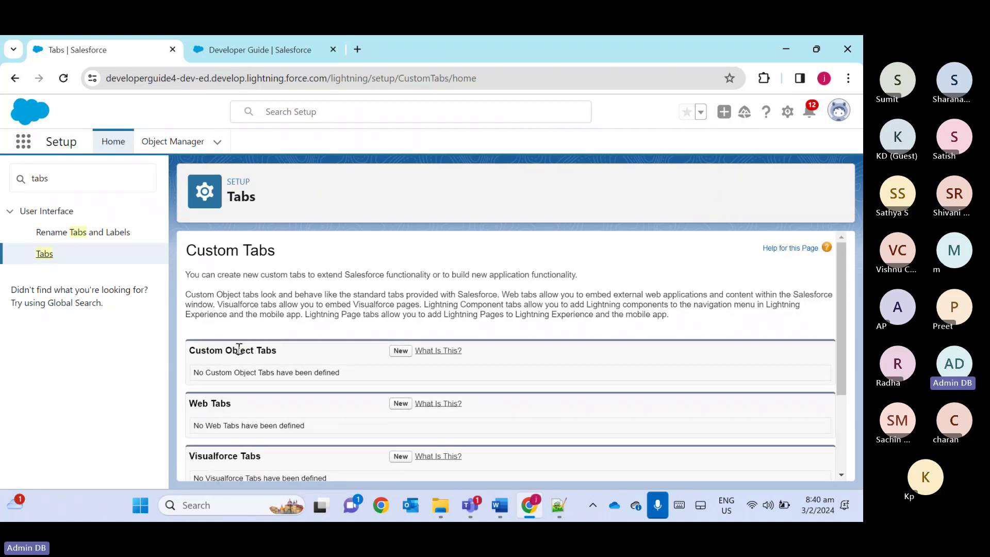
# - Start a new custom object tab for Demo with Bottle style and no splash page
pyautogui.click(397, 349)
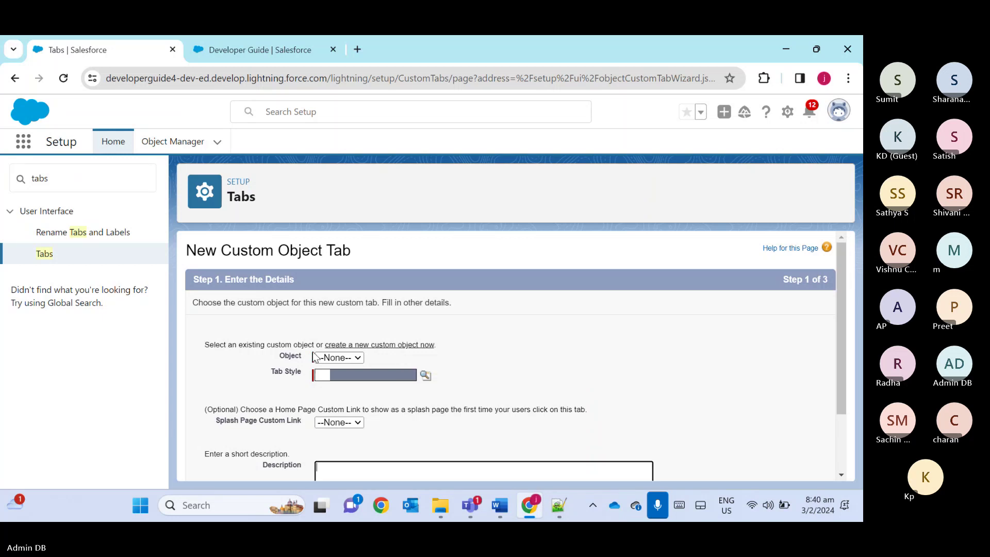
pyautogui.scroll(-1, 330, 325)
pyautogui.click(339, 289)
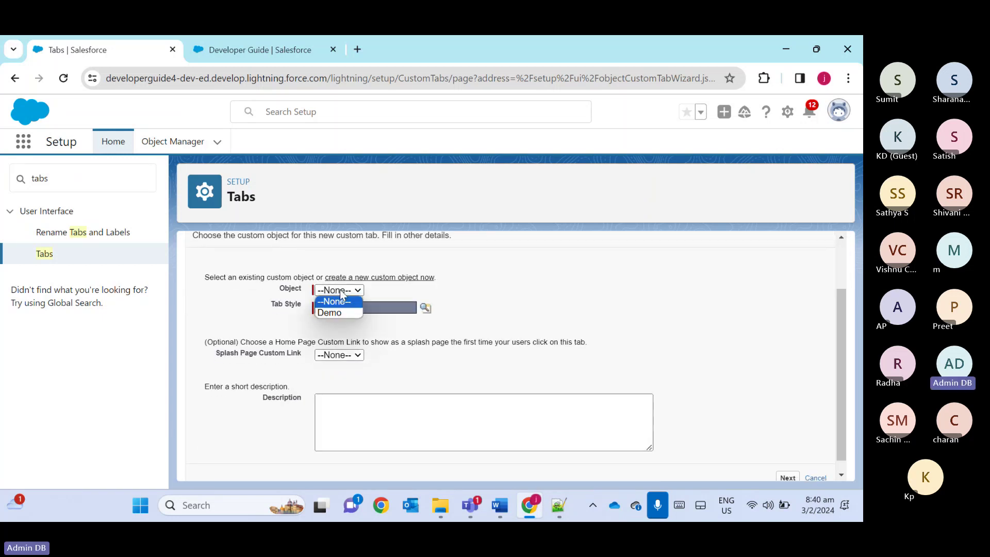
pyautogui.click(334, 313)
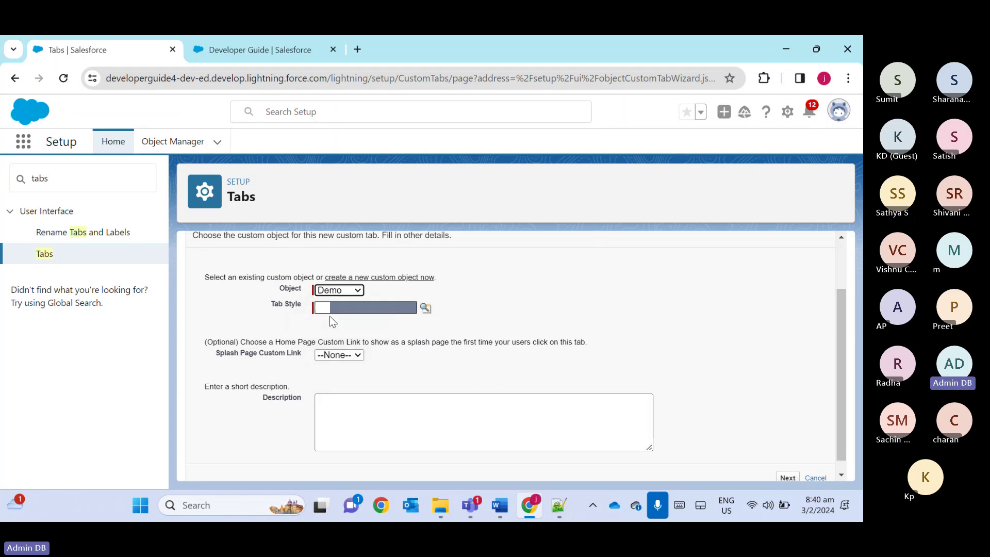
pyautogui.click(425, 309)
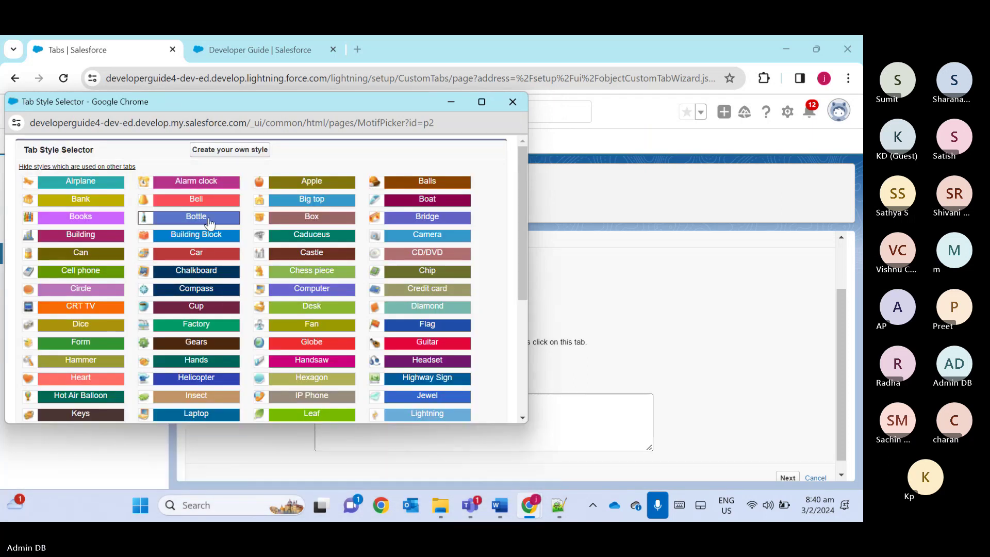
pyautogui.click(203, 218)
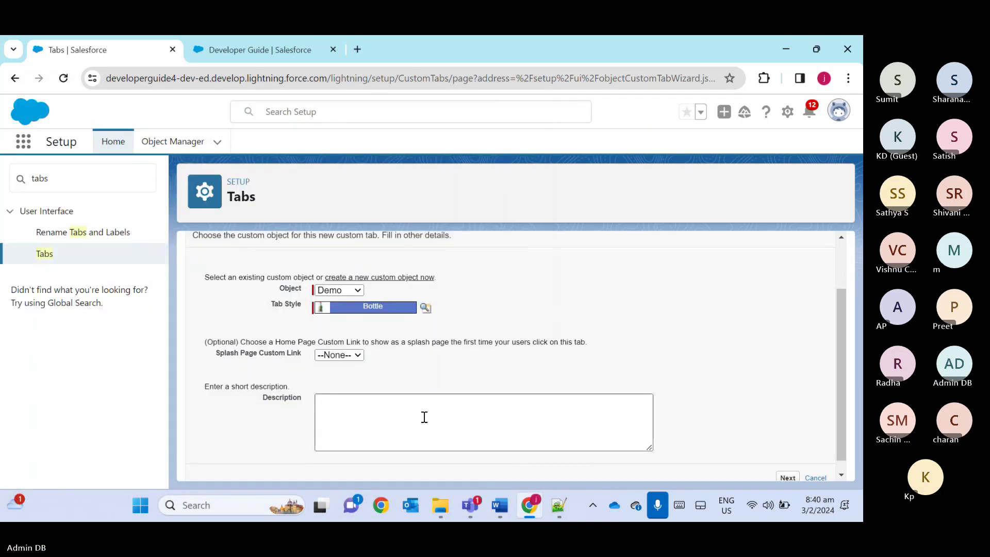
pyautogui.scroll(-1, 524, 344)
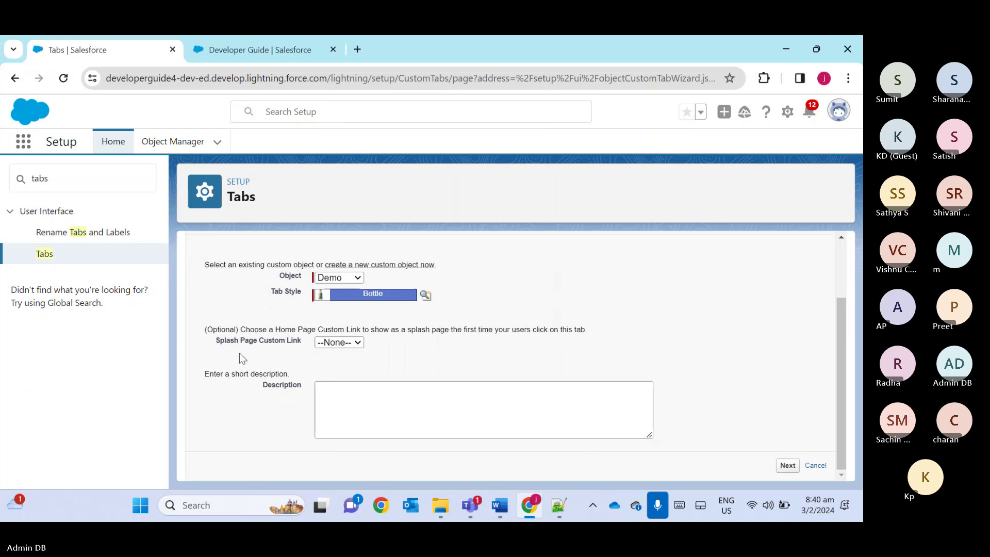
pyautogui.click(350, 342)
pyautogui.click(354, 352)
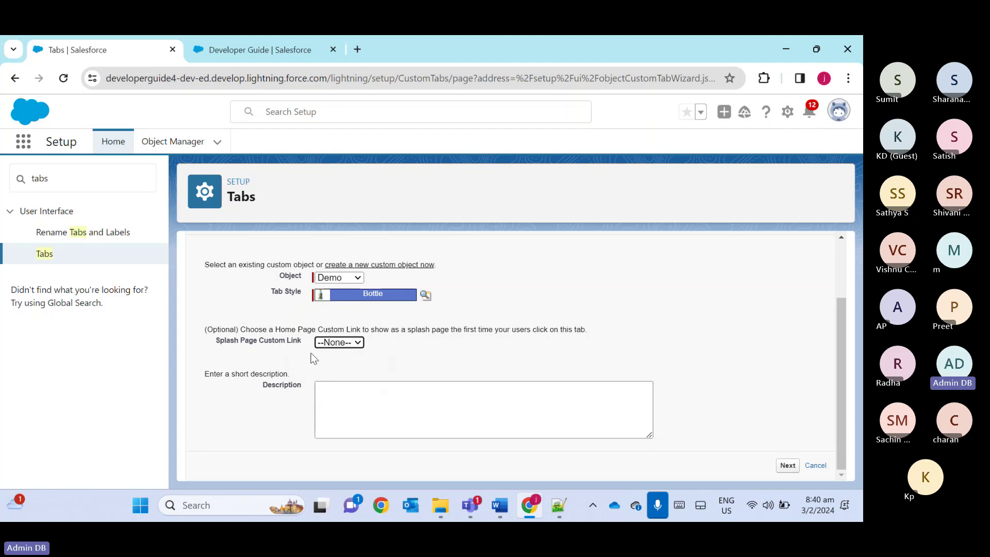
# - Keep Default On for all profiles, include it in all apps, and save the Demo tab
pyautogui.click(787, 466)
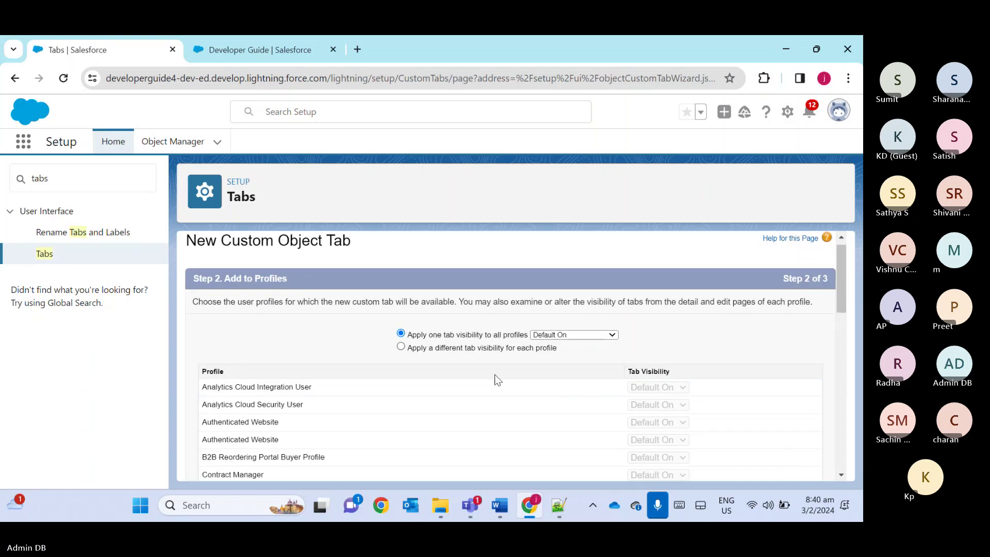
pyautogui.scroll(-3, 495, 378)
pyautogui.scroll(3, 494, 374)
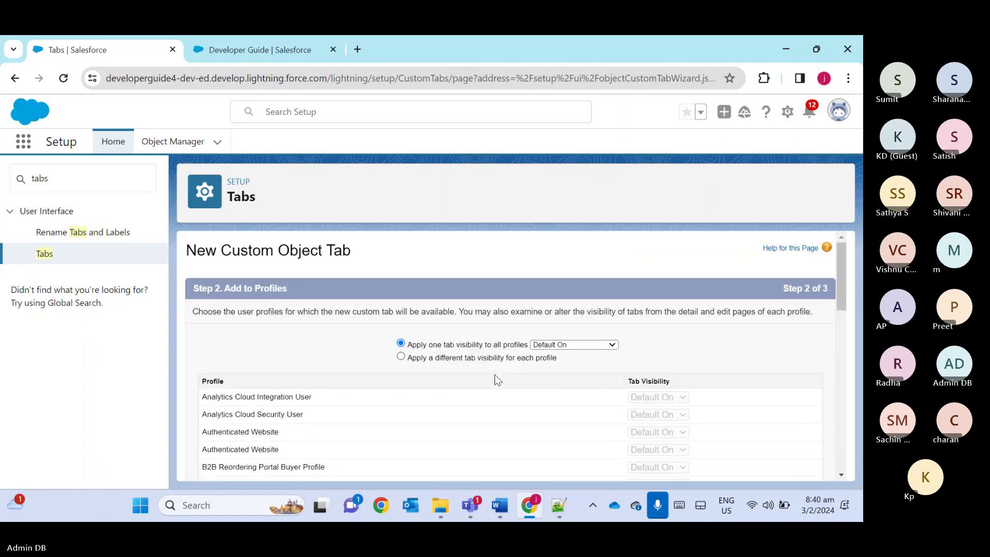
pyautogui.scroll(-10, 494, 374)
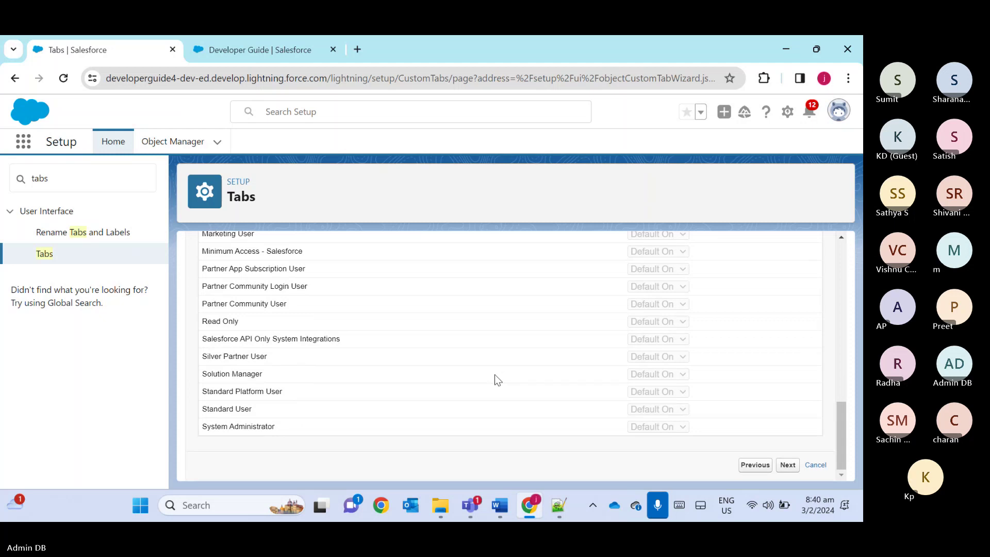
pyautogui.click(788, 465)
pyautogui.scroll(-10, 611, 403)
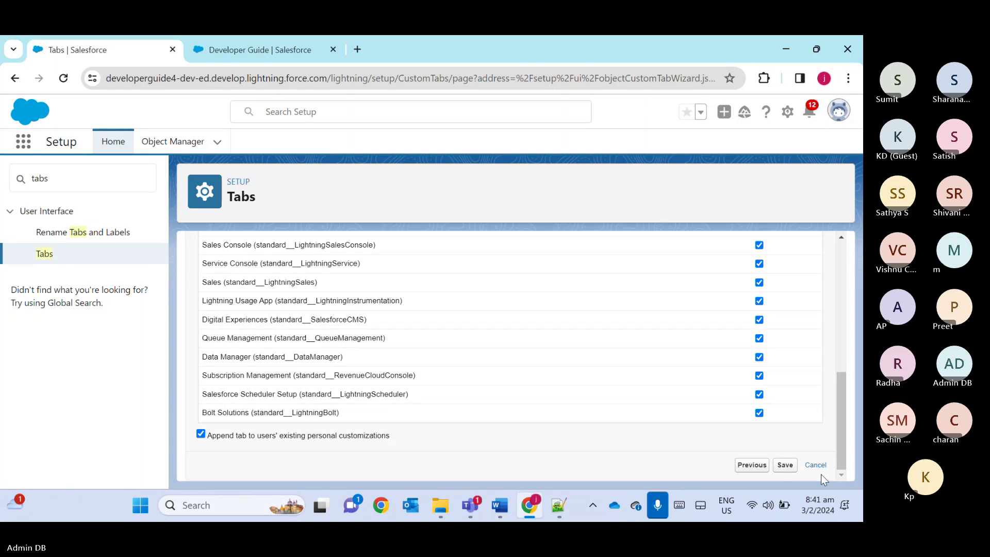
pyautogui.scroll(10, 667, 414)
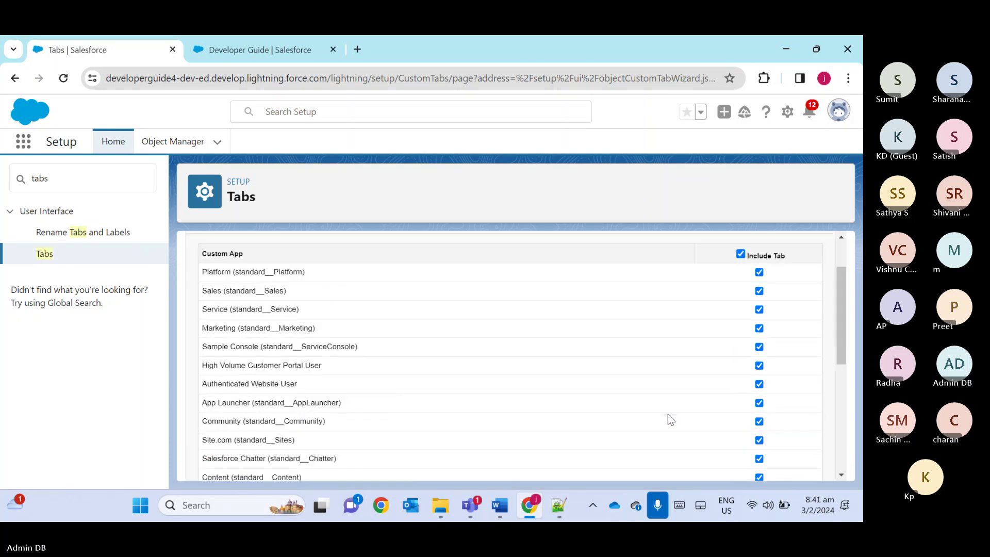
pyautogui.scroll(-8, 668, 413)
pyautogui.scroll(-2, 667, 414)
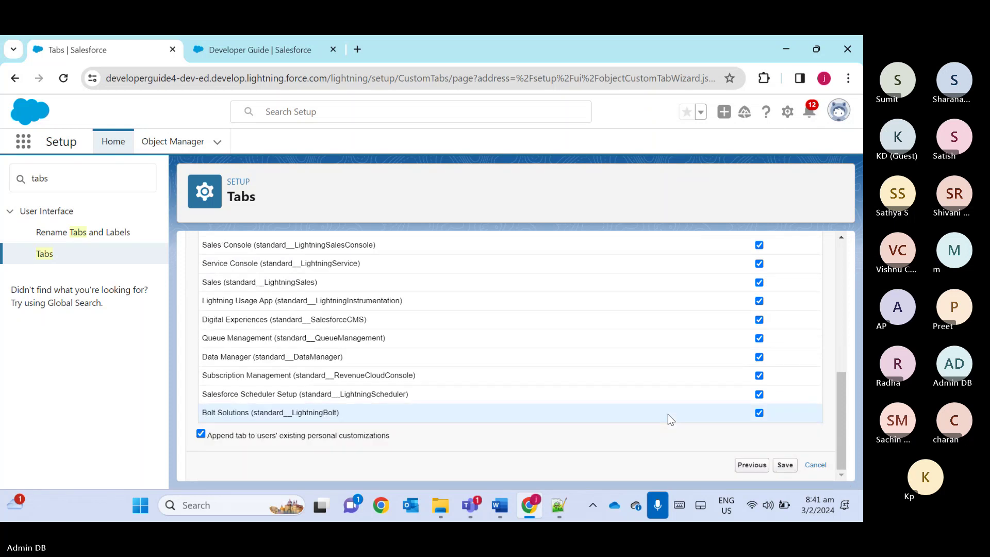
pyautogui.click(790, 467)
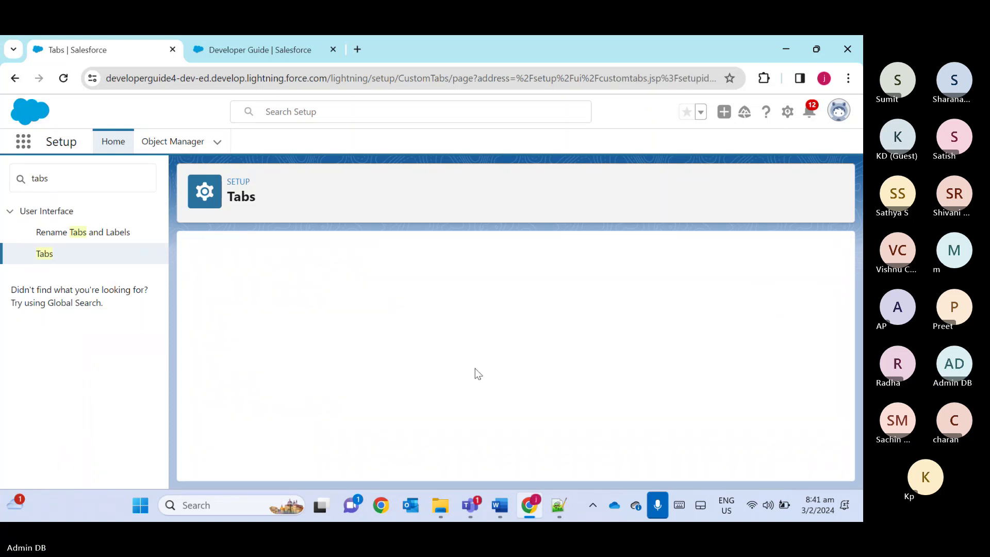
# - Reload the profile tab and open Demo from the navigation bar's More list
pyautogui.scroll(-1, 441, 343)
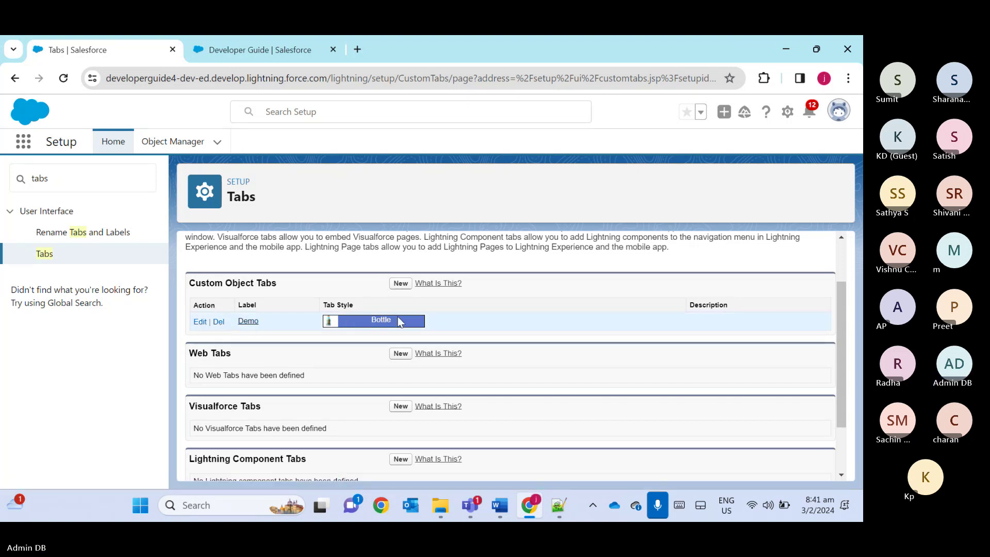
pyautogui.click(282, 52)
pyautogui.click(65, 79)
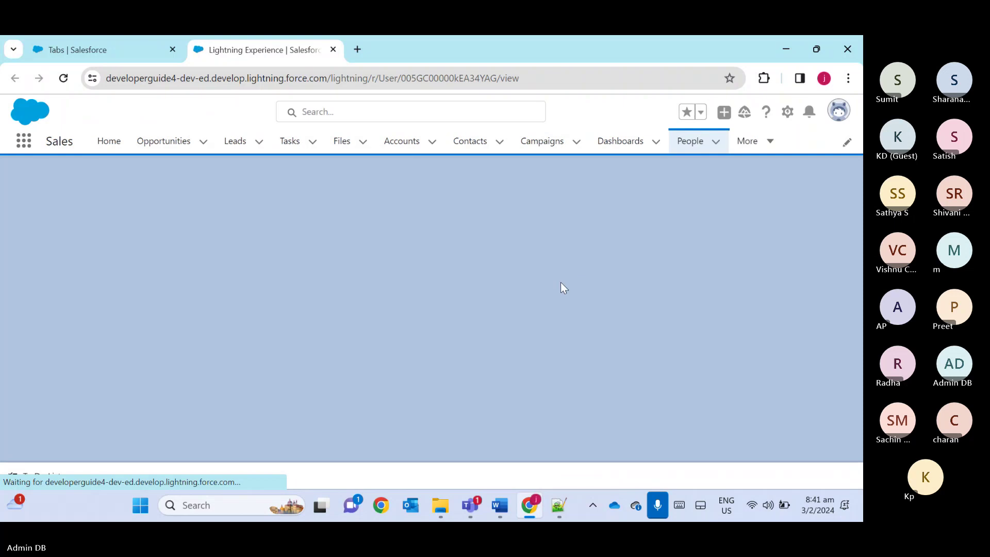
pyautogui.scroll(-7, 558, 305)
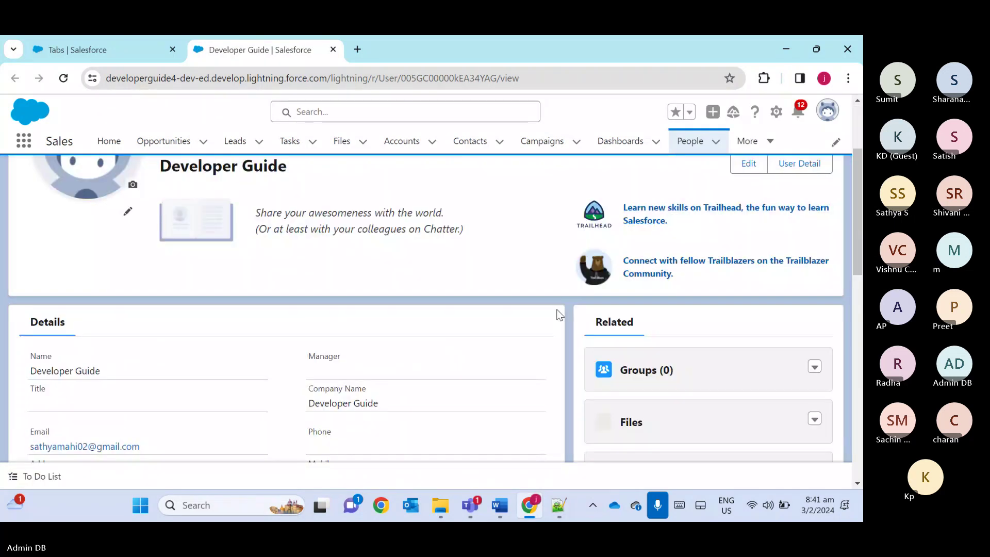
pyautogui.scroll(6, 559, 312)
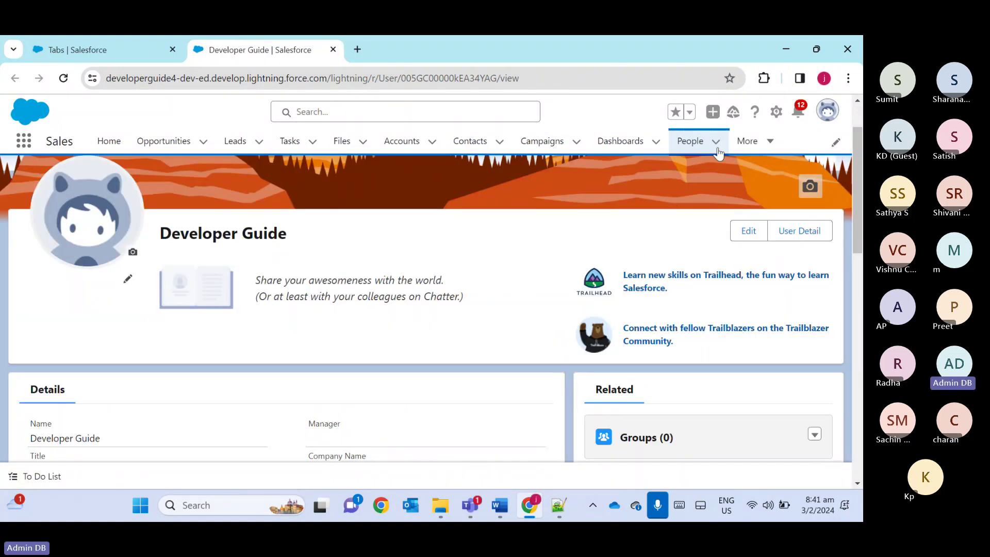
pyautogui.click(772, 144)
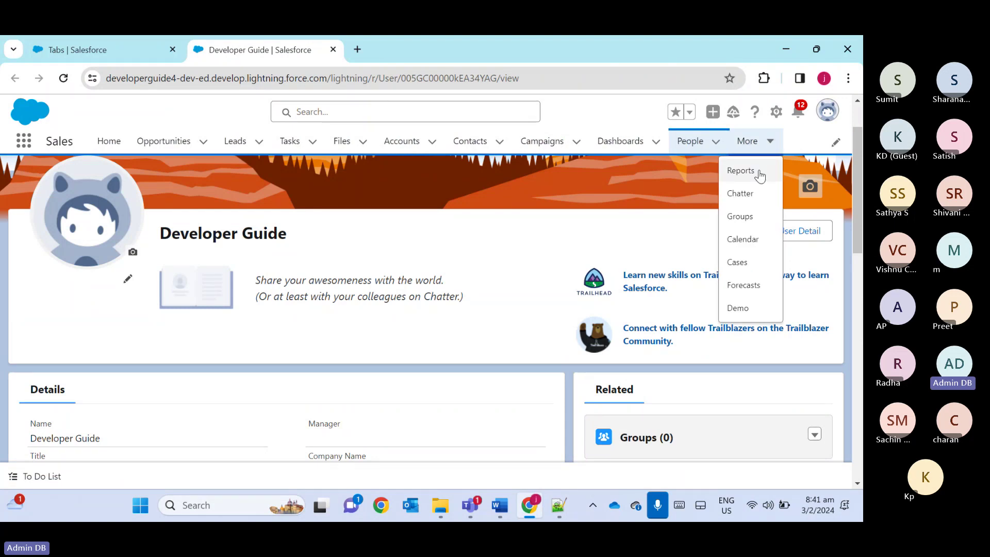
pyautogui.click(739, 309)
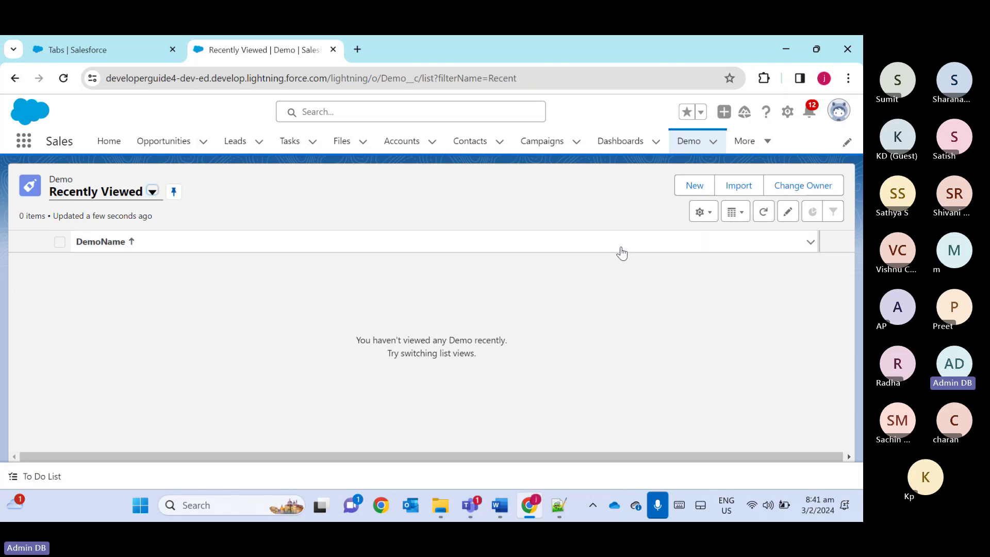
# - Create Demo record test1 with testfield1 also set to test1
pyautogui.click(697, 189)
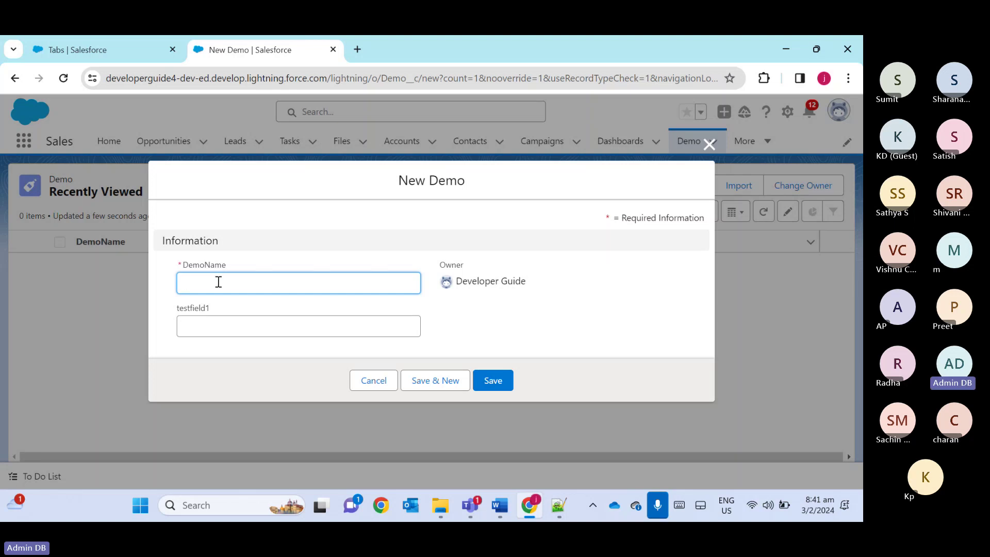
pyautogui.write('test1')
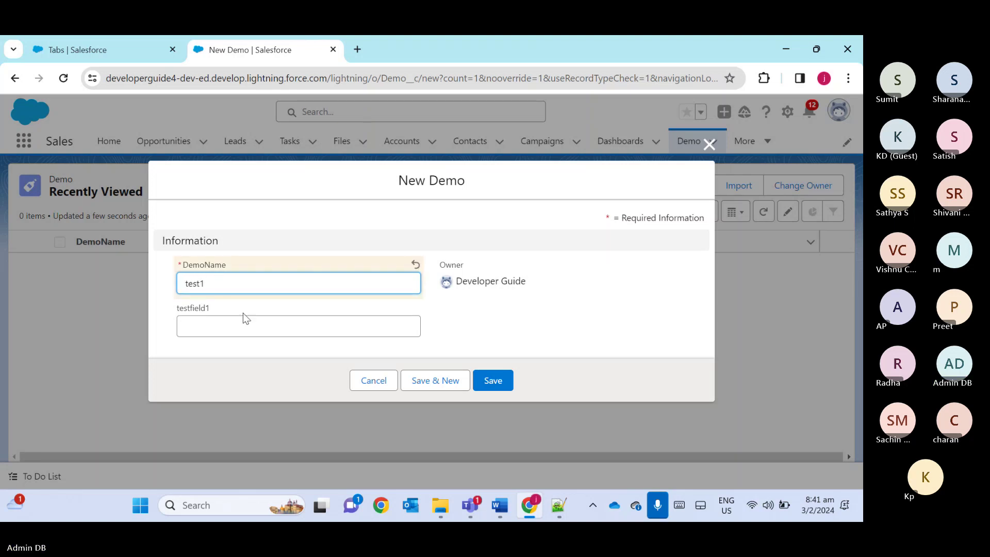
pyautogui.click(244, 327)
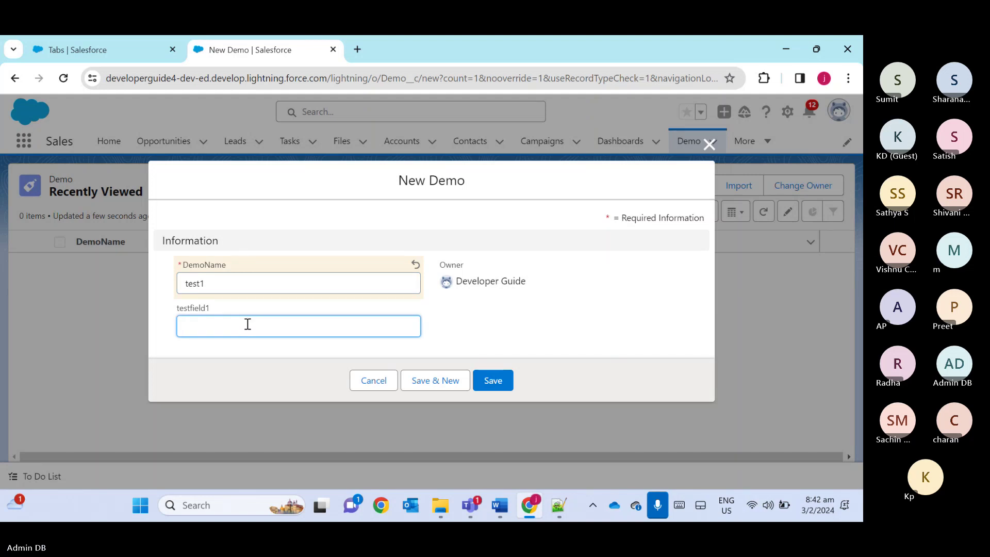
pyautogui.write('tes')
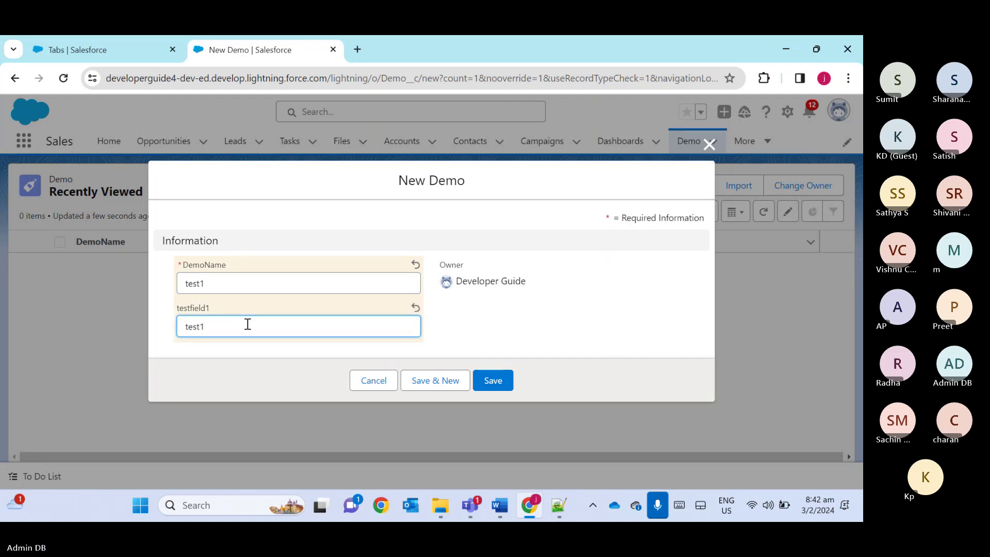
pyautogui.write('t1')
pyautogui.click(497, 382)
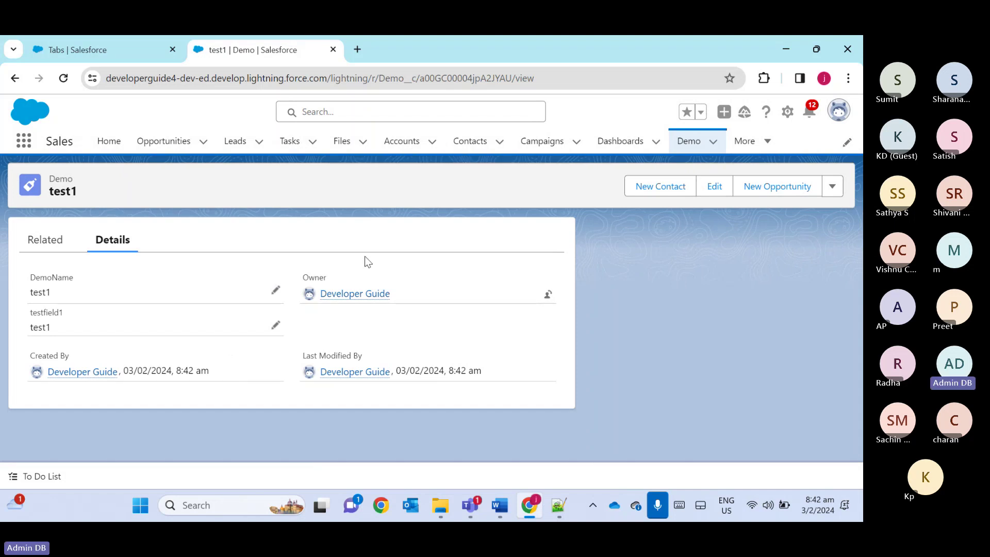
# - Open the New Contact form from the test1 record and cancel it
pyautogui.click(659, 194)
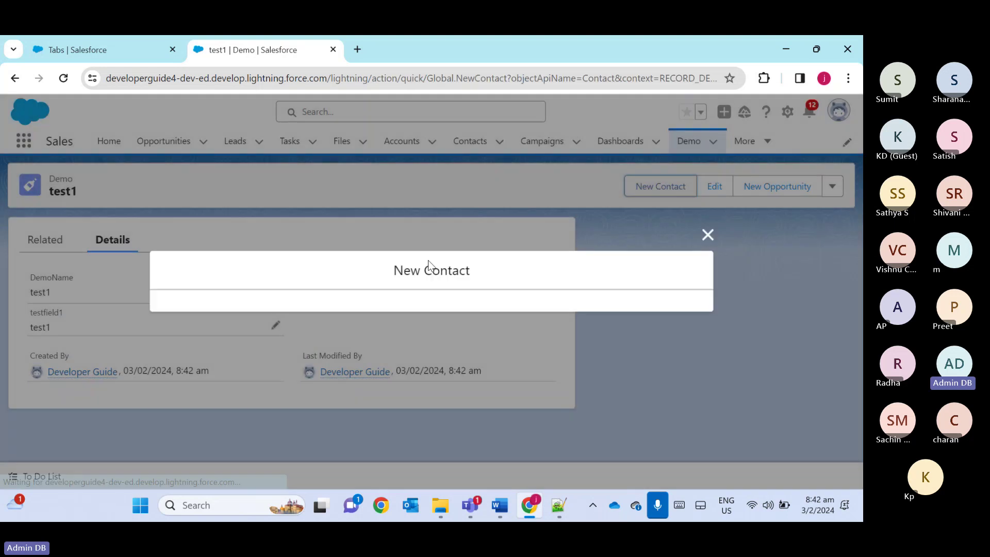
pyautogui.scroll(-1, 258, 237)
pyautogui.scroll(-3, 273, 267)
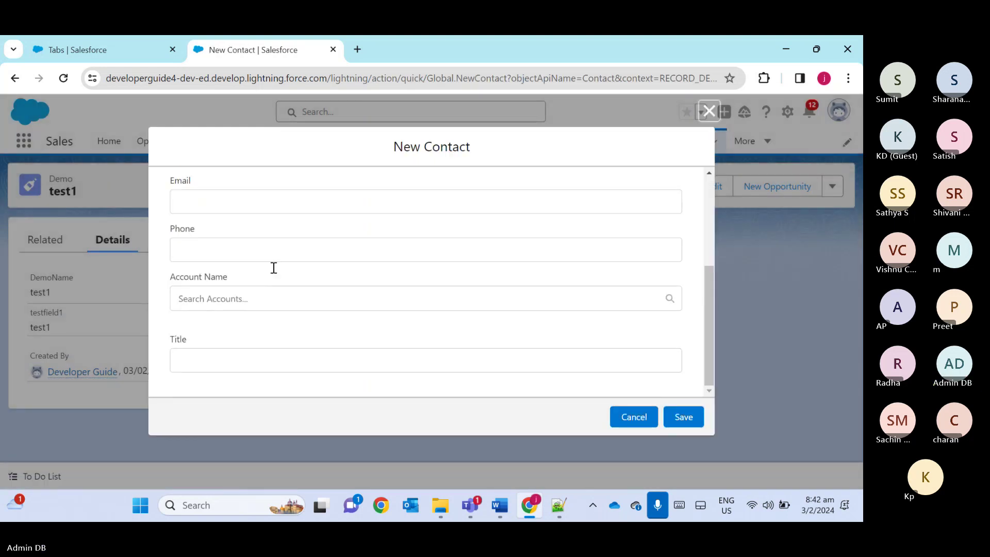
pyautogui.scroll(4, 271, 267)
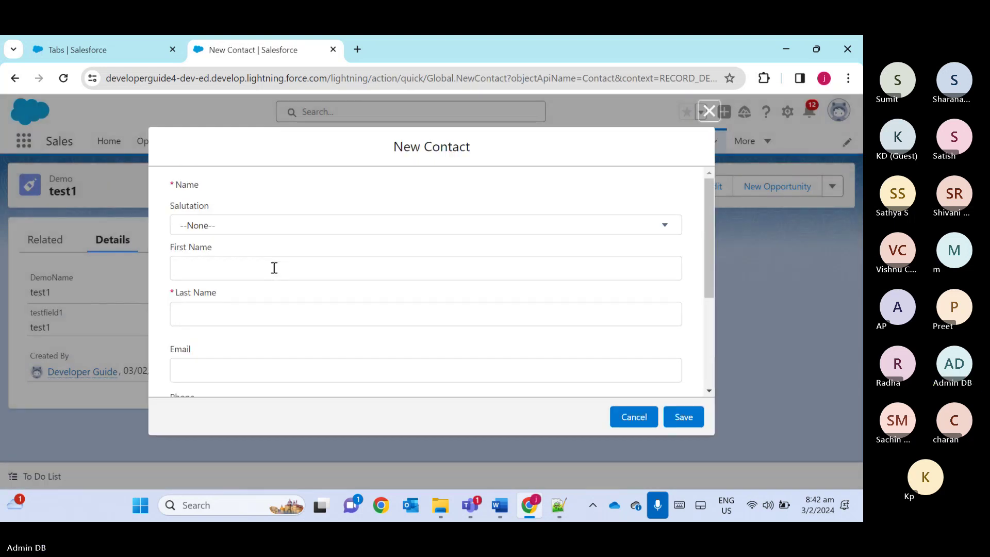
pyautogui.click(639, 418)
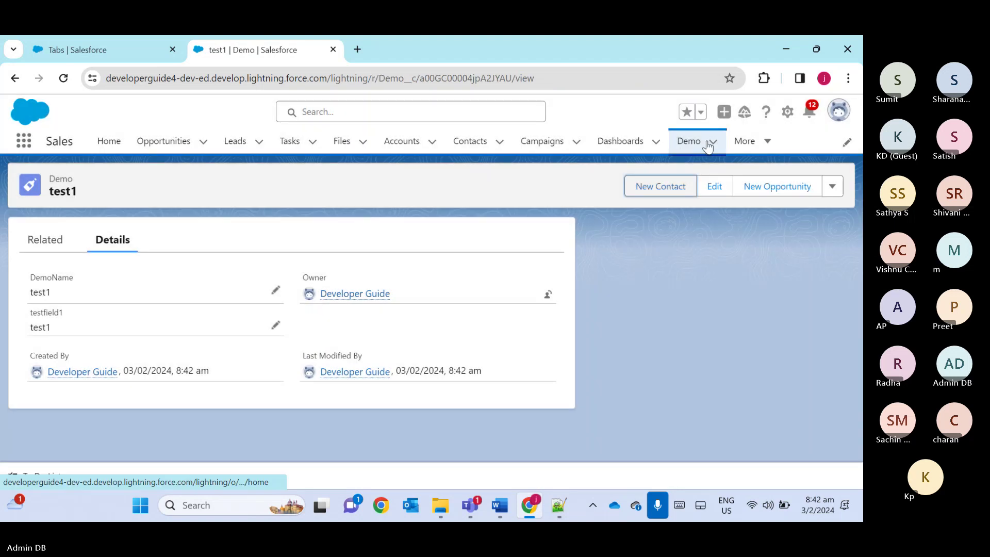
# - Start a new Demo record from the Demo tab with DemoName test2
pyautogui.click(687, 142)
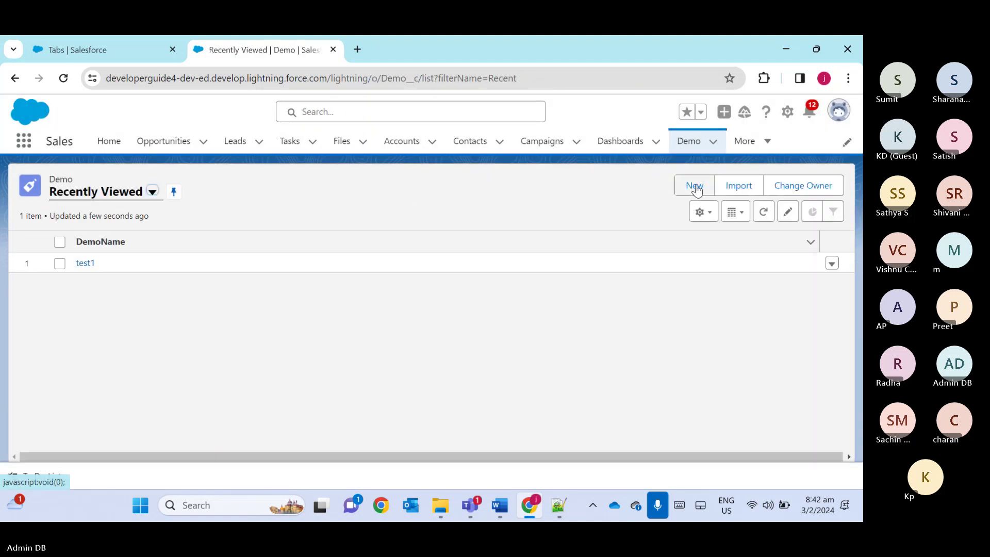
pyautogui.click(694, 186)
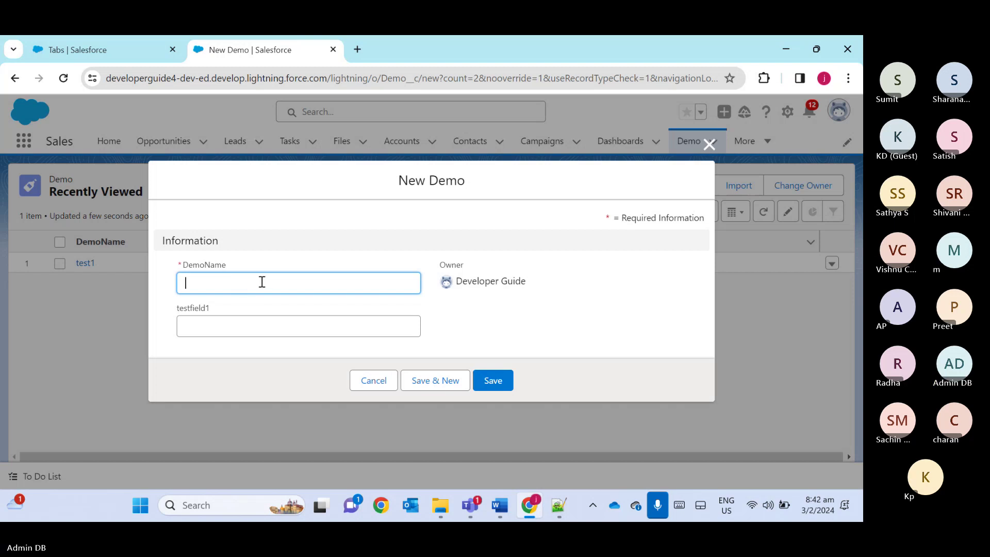
pyautogui.write('test2')
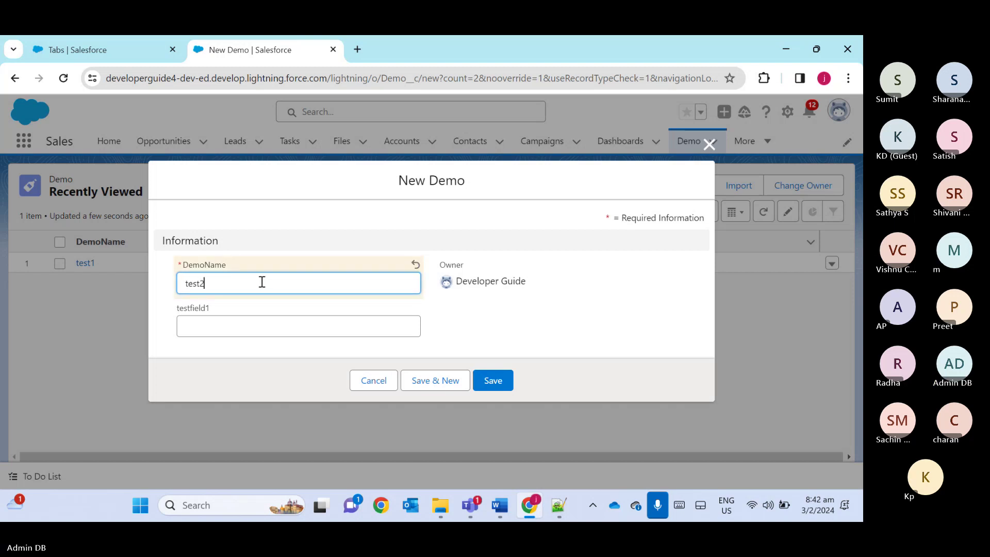
# - Fill in testfield1 and save the test2 Demo record
pyautogui.click(271, 324)
pyautogui.write('test2')
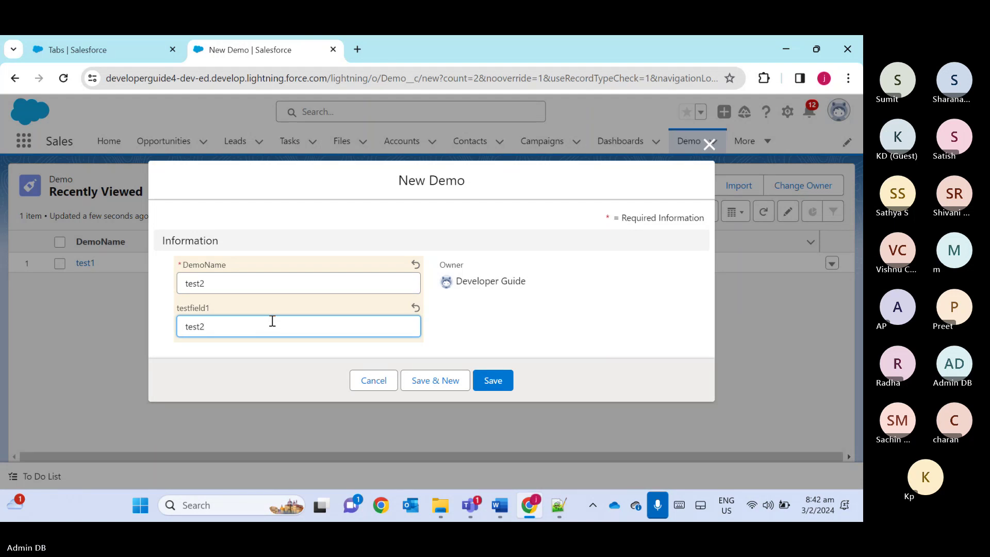
pyautogui.click(496, 381)
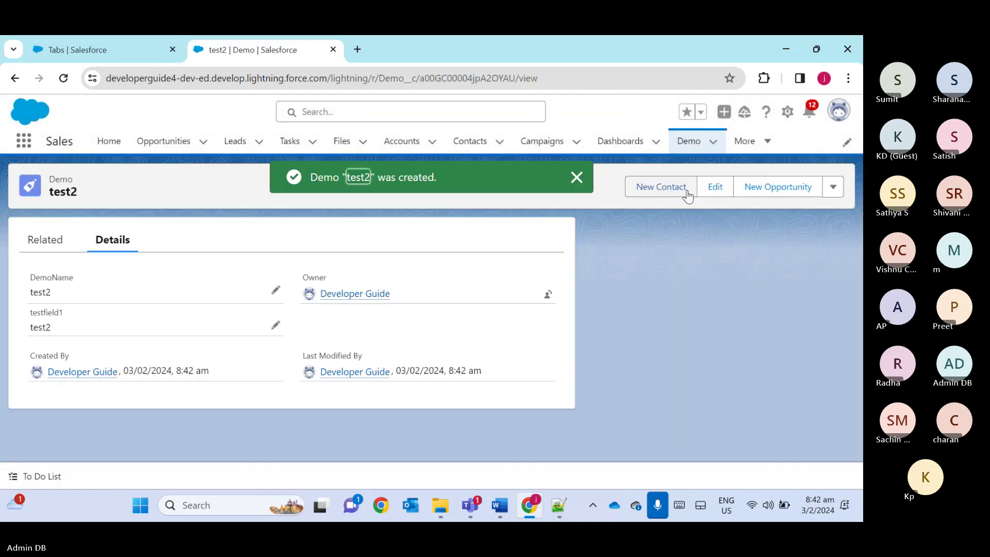
# - Create Demo record test3 with testfield1 test3, then return to the Demo list
pyautogui.click(689, 141)
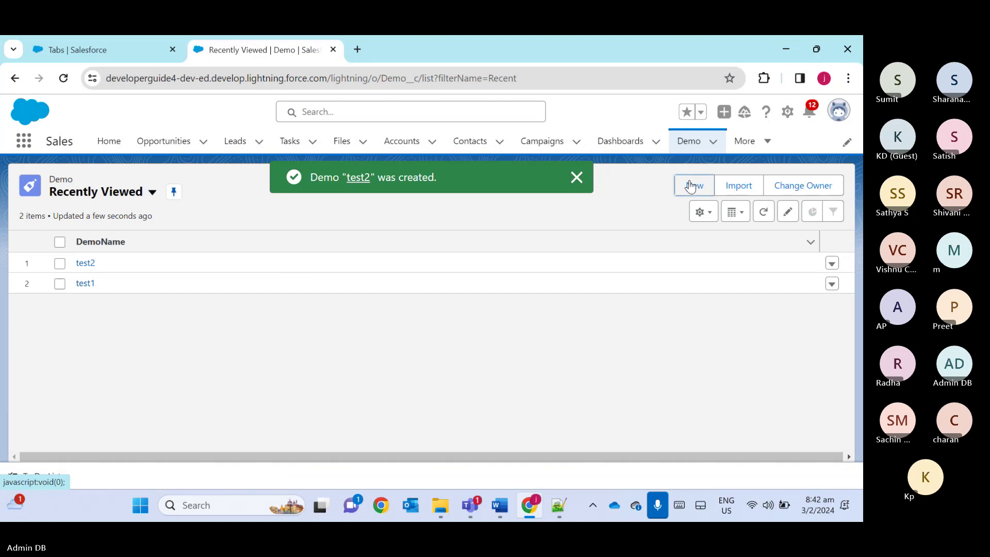
pyautogui.click(691, 185)
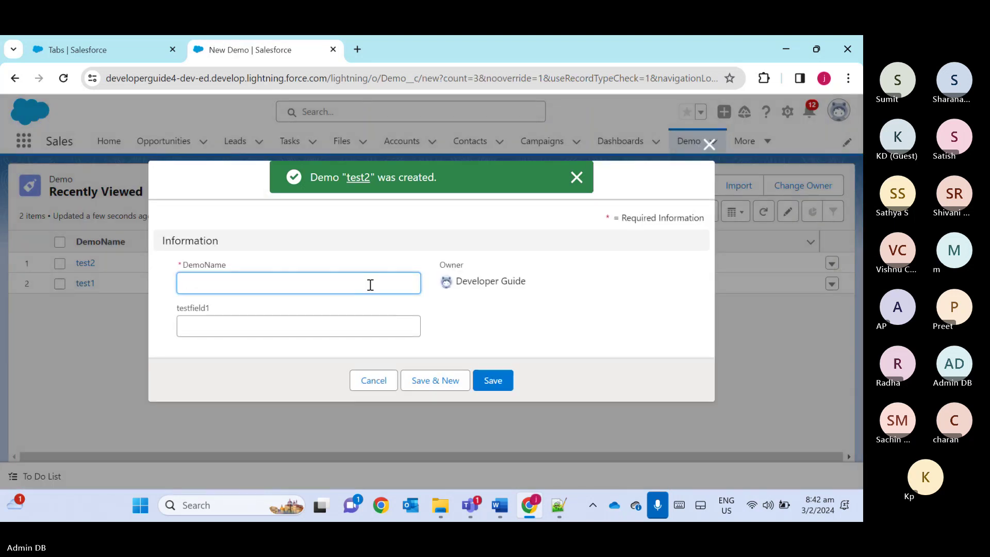
pyautogui.write('test3')
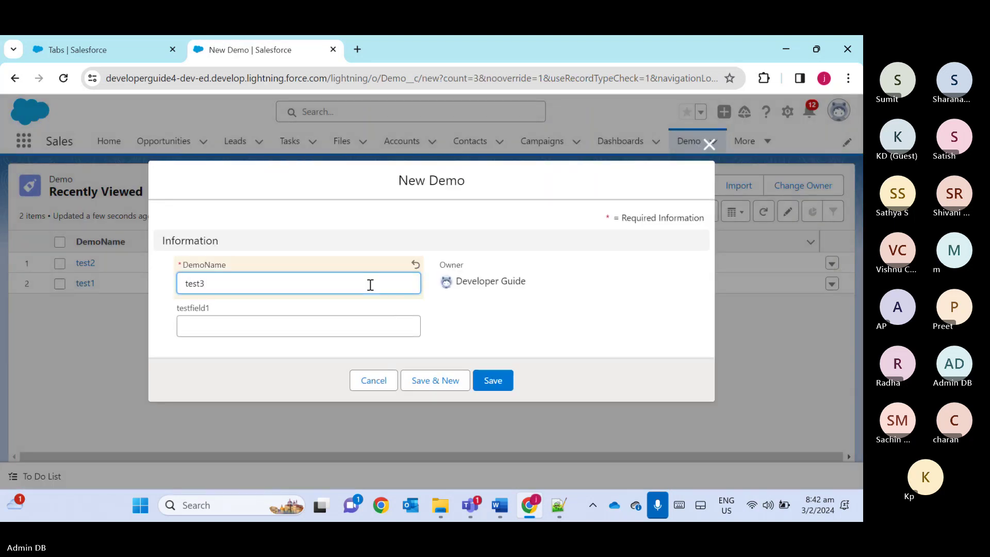
pyautogui.click(411, 326)
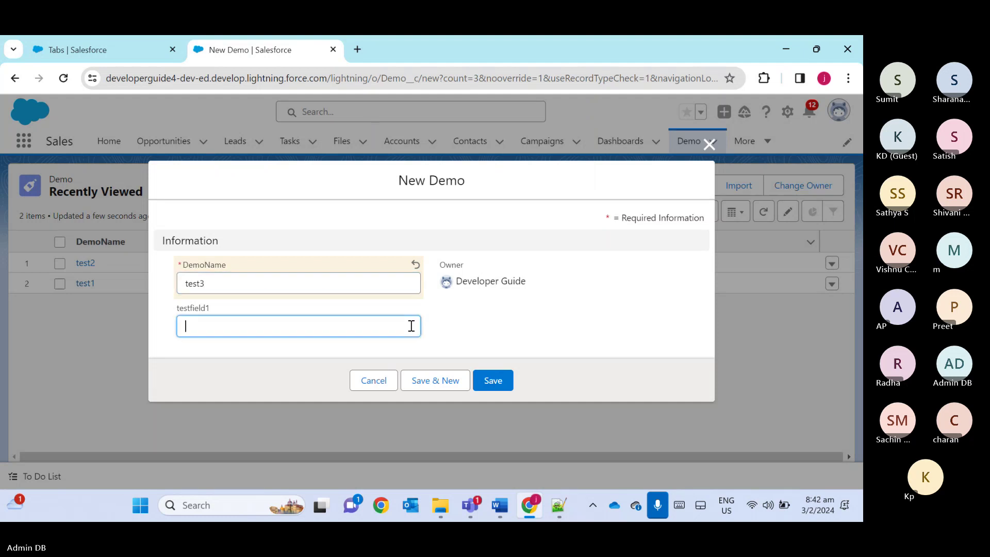
pyautogui.write('test3')
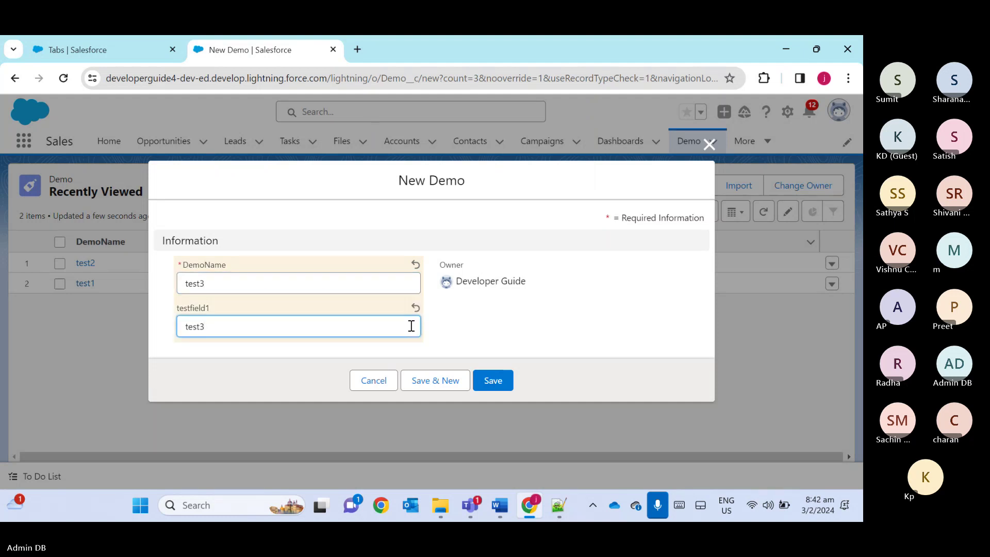
pyautogui.click(487, 382)
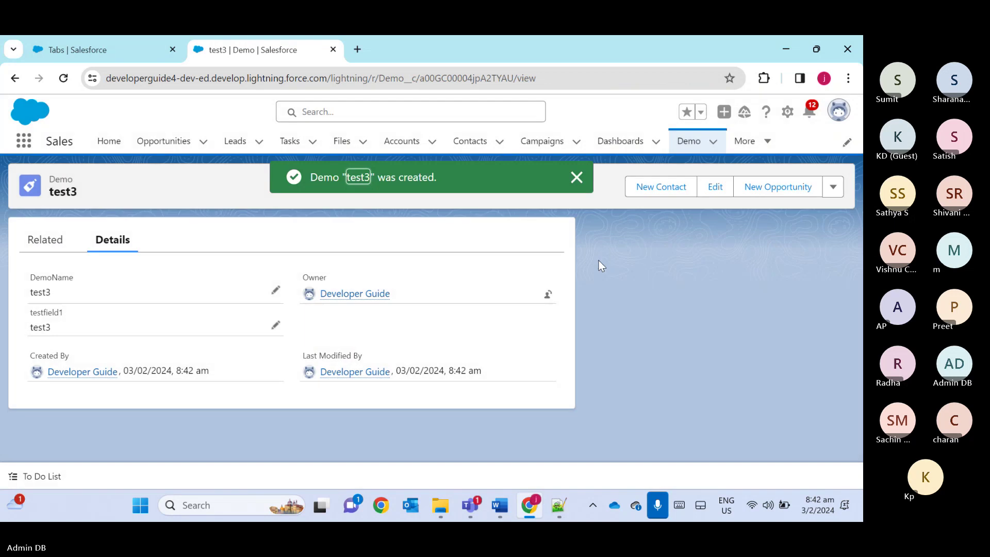
pyautogui.click(684, 154)
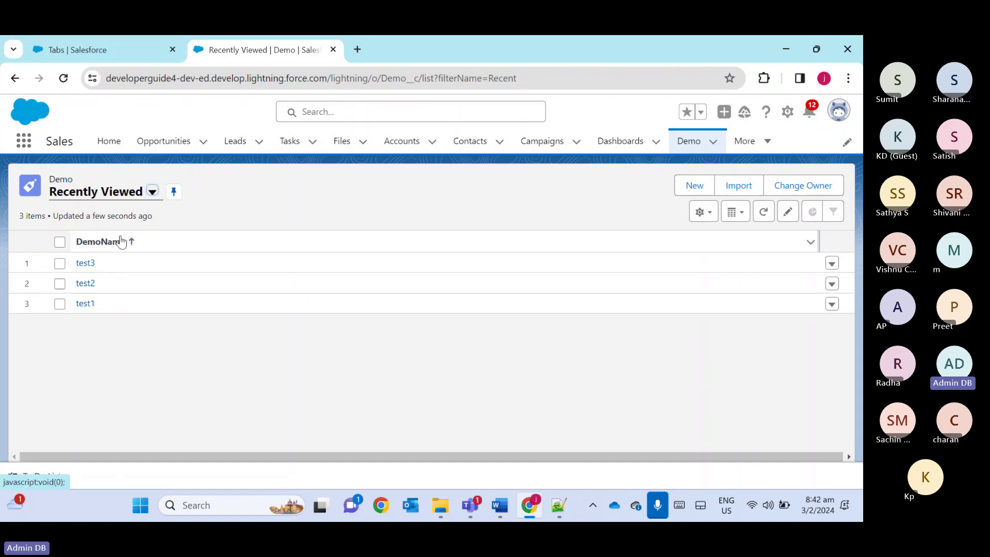
# - Replace the Setup search with 'obj' and open the Object Manager
pyautogui.click(120, 60)
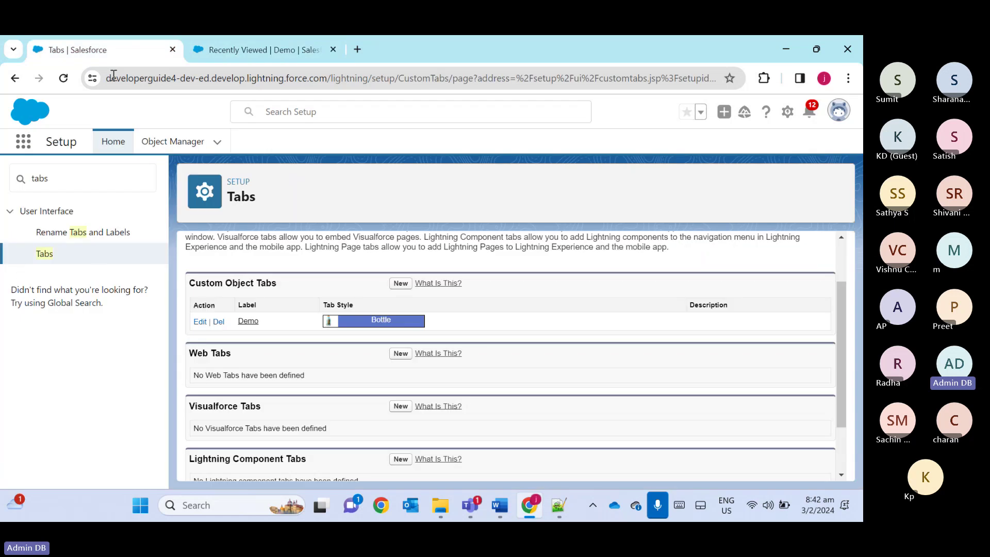
pyautogui.click(11, 212)
pyautogui.click(11, 211)
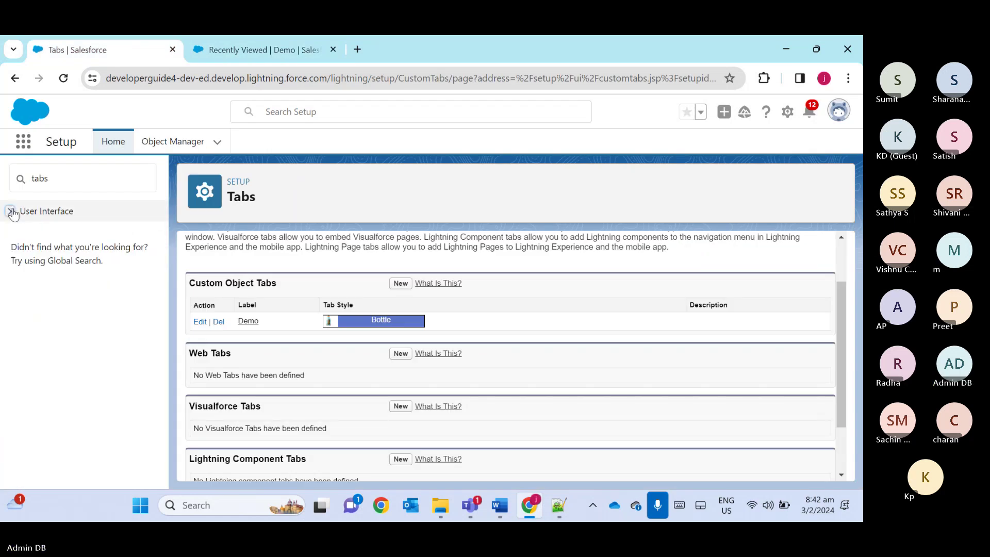
pyautogui.doubleClick(57, 186)
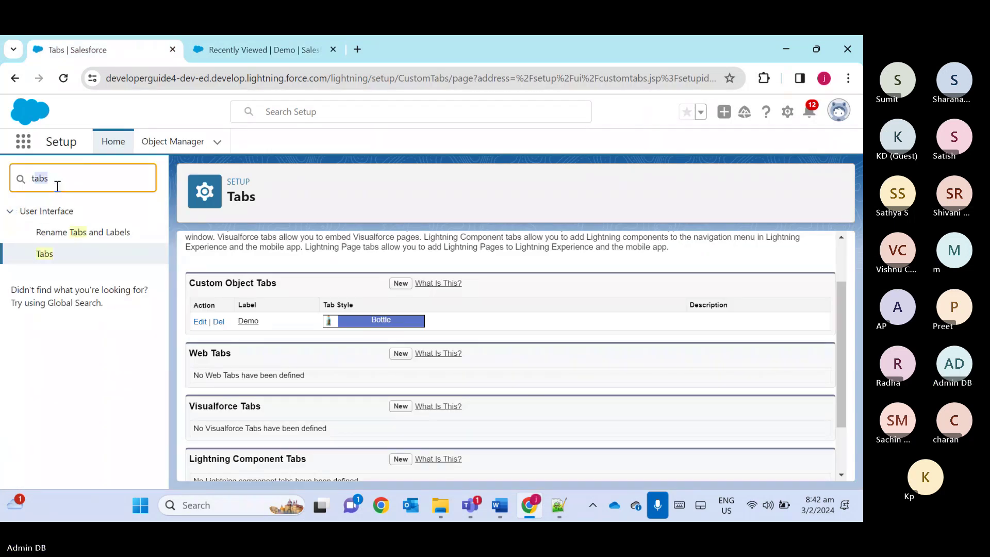
pyautogui.press('BackSpace')
pyautogui.write('o')
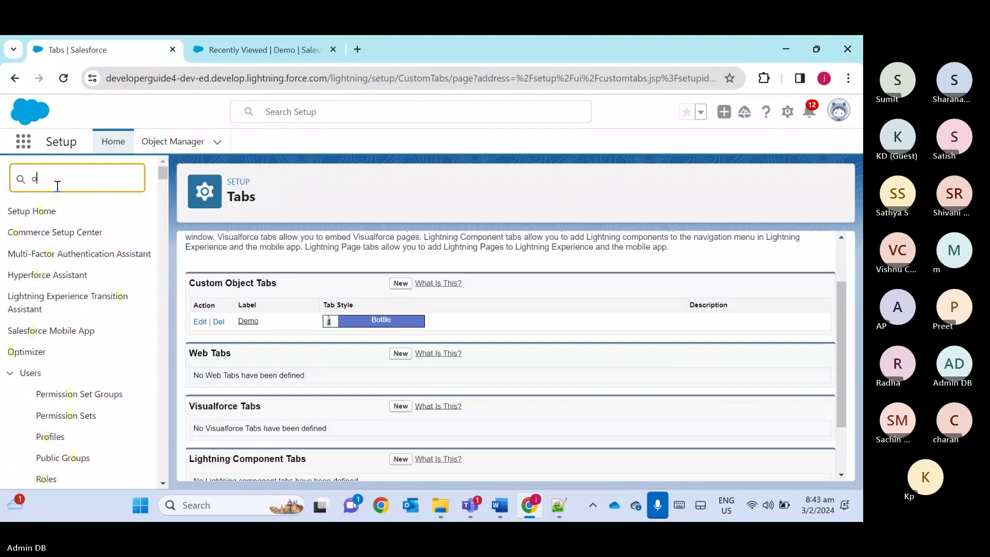
pyautogui.write('bj')
pyautogui.scroll(-2, 93, 214)
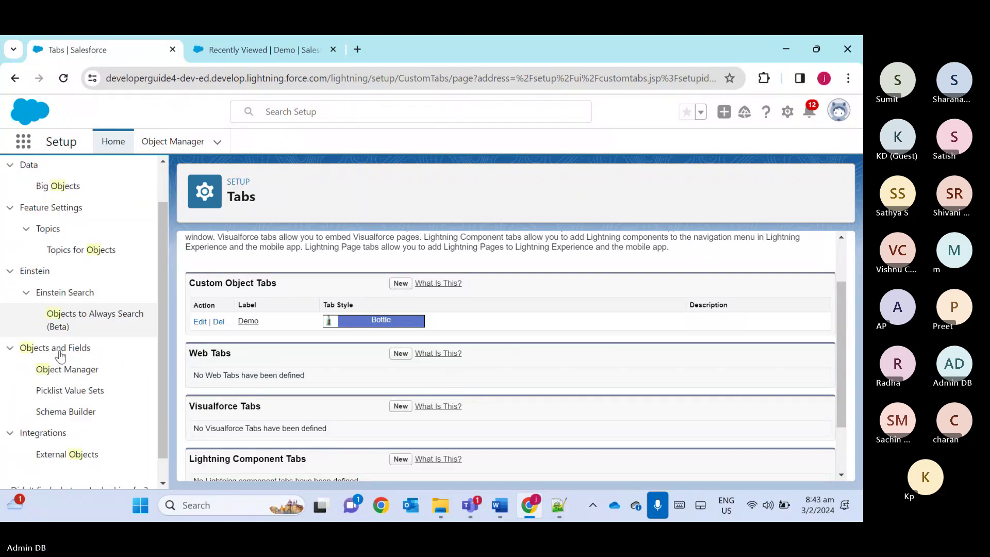
pyautogui.click(67, 348)
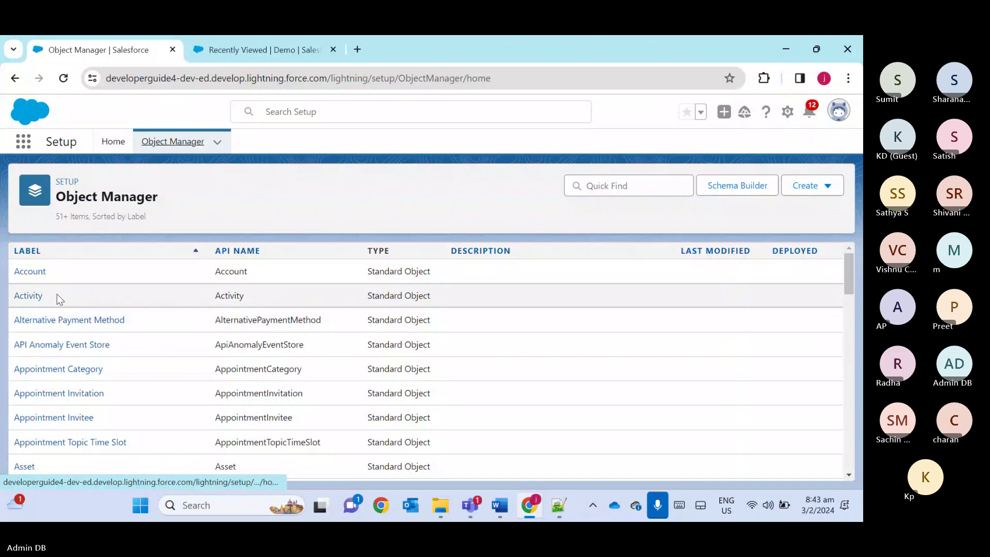
# - Find Demo, review its Fields & Relationships, then switch to the Recently Viewed Demo tab
pyautogui.scroll(-3, 56, 294)
pyautogui.scroll(-2, 43, 327)
pyautogui.scroll(3, 313, 279)
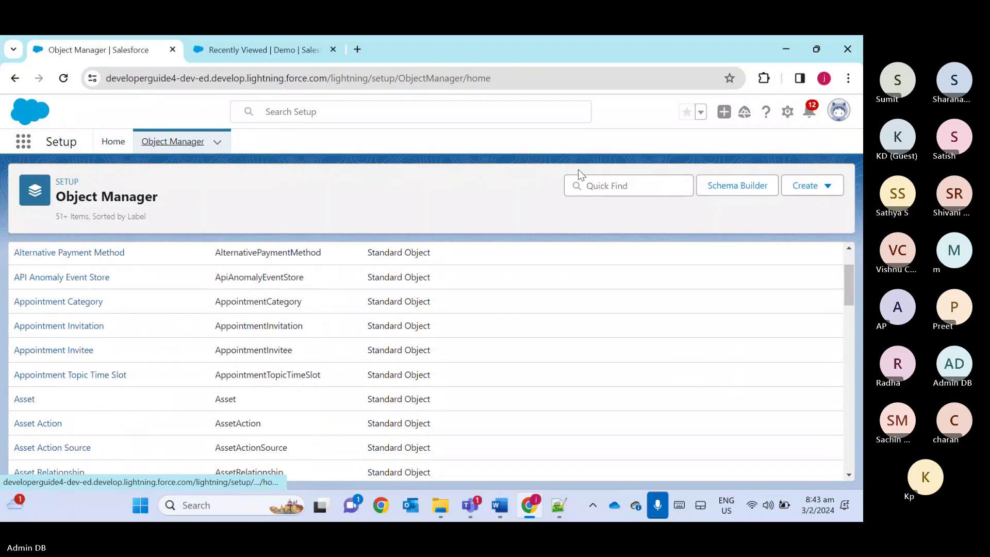
pyautogui.click(613, 185)
pyautogui.write('de')
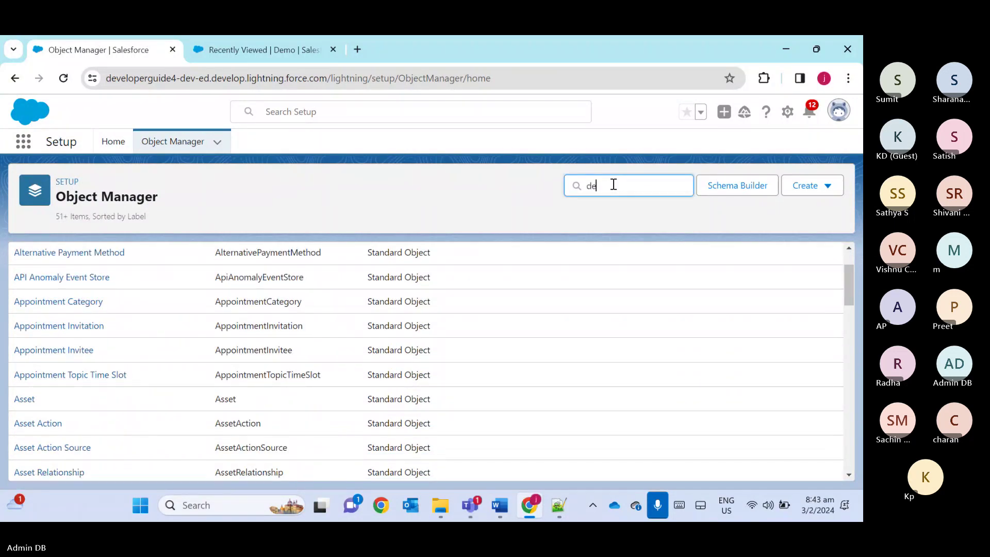
pyautogui.write('mo')
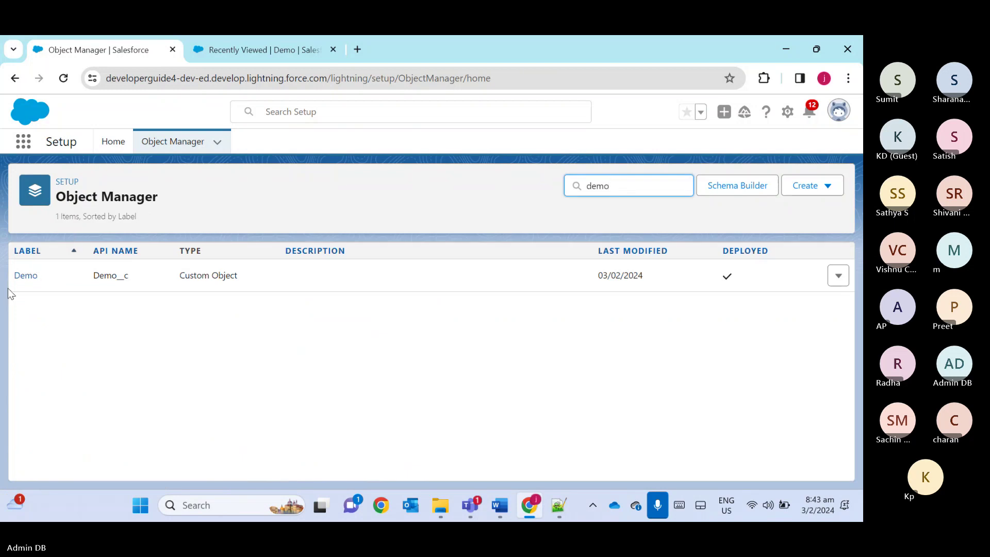
pyautogui.click(26, 276)
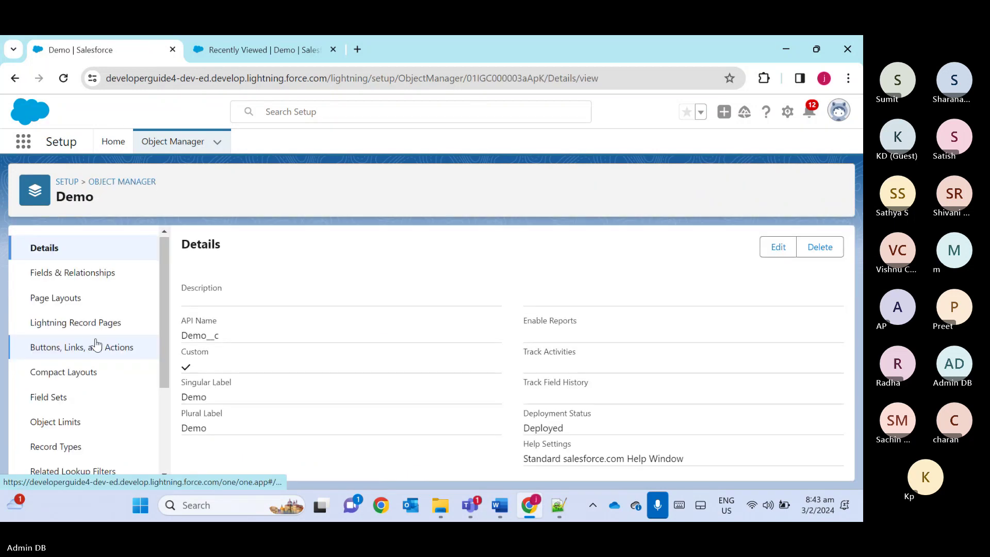
pyautogui.scroll(-3, 98, 340)
pyautogui.scroll(3, 83, 315)
pyautogui.click(68, 279)
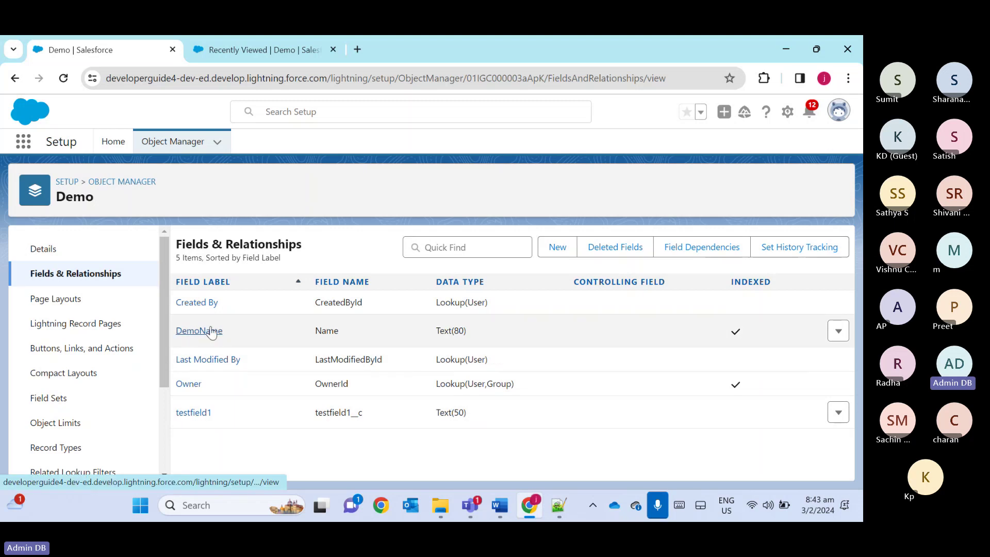
pyautogui.click(256, 54)
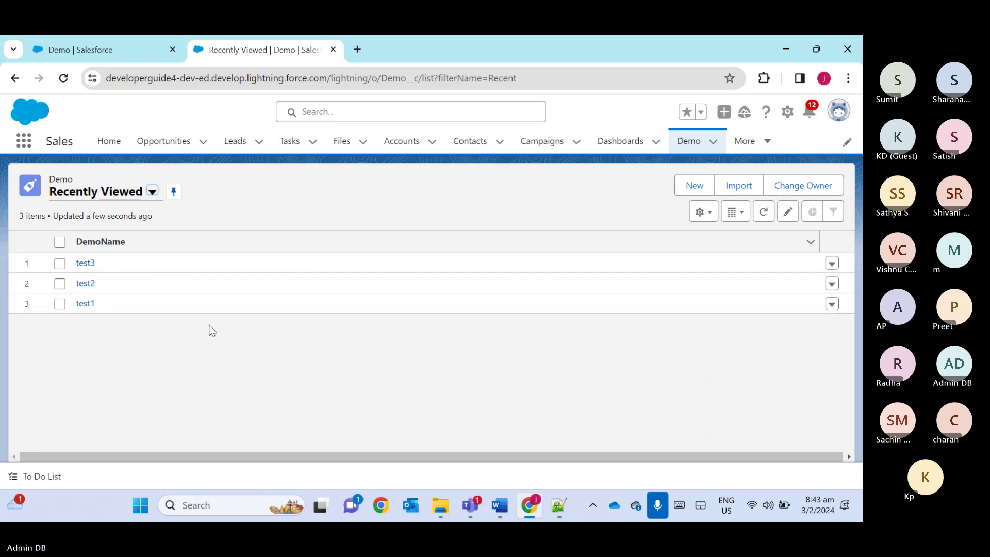
# - Switch the Demo list to the All view and open Select Fields to Display
pyautogui.click(152, 193)
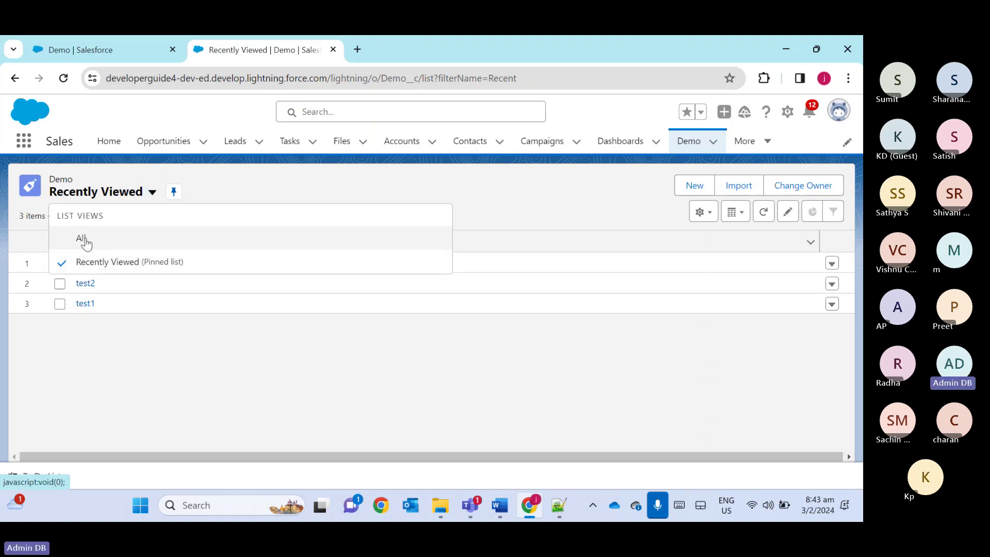
pyautogui.click(82, 239)
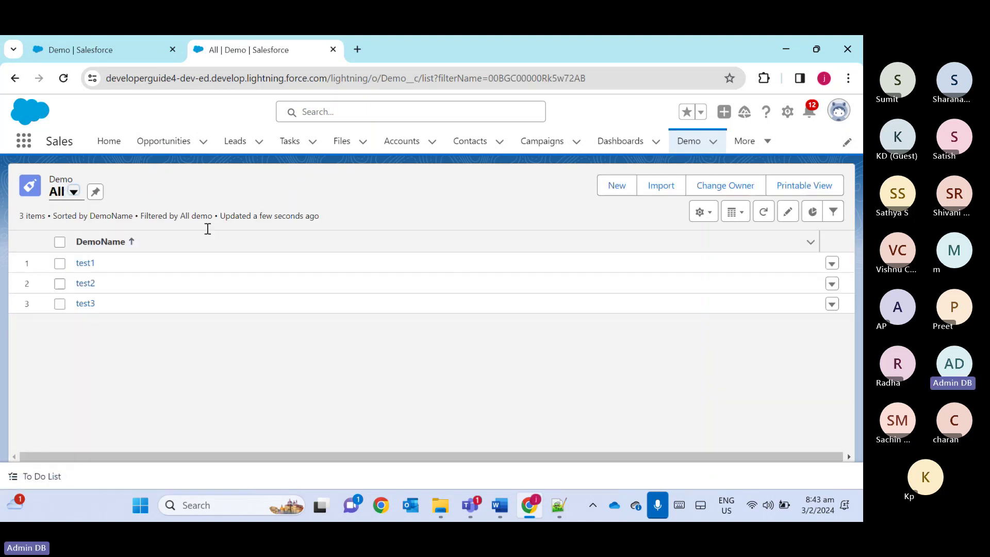
pyautogui.click(706, 215)
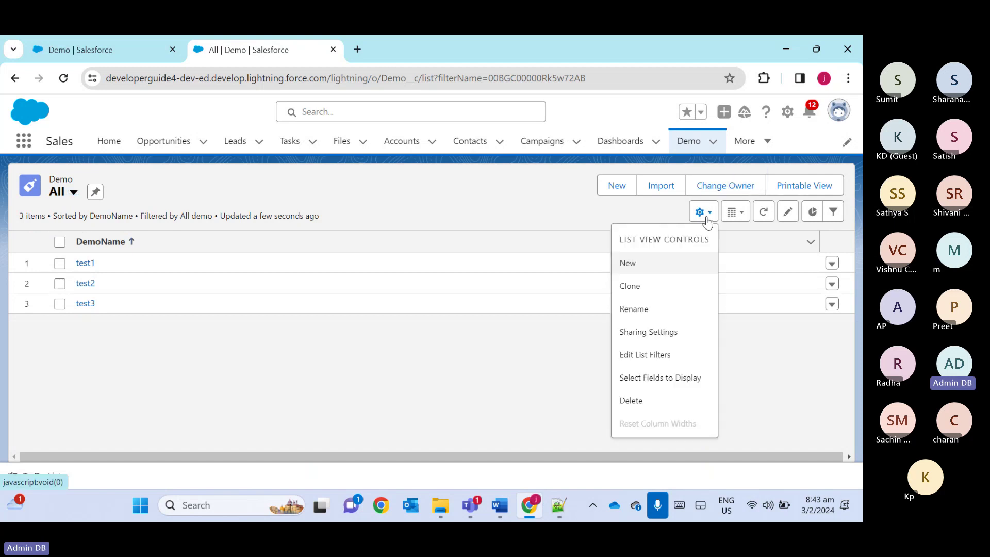
pyautogui.click(662, 378)
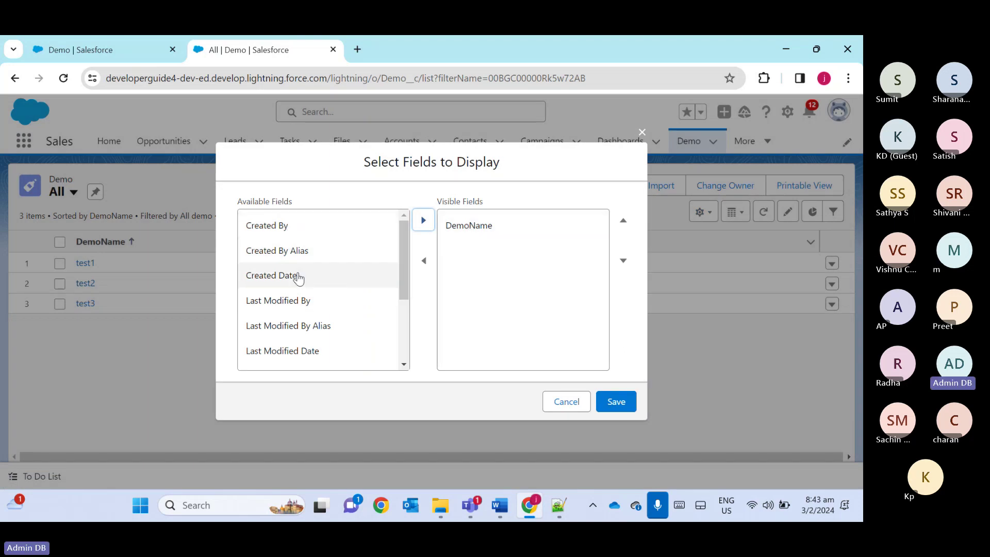
pyautogui.scroll(-3, 325, 290)
pyautogui.scroll(3, 312, 323)
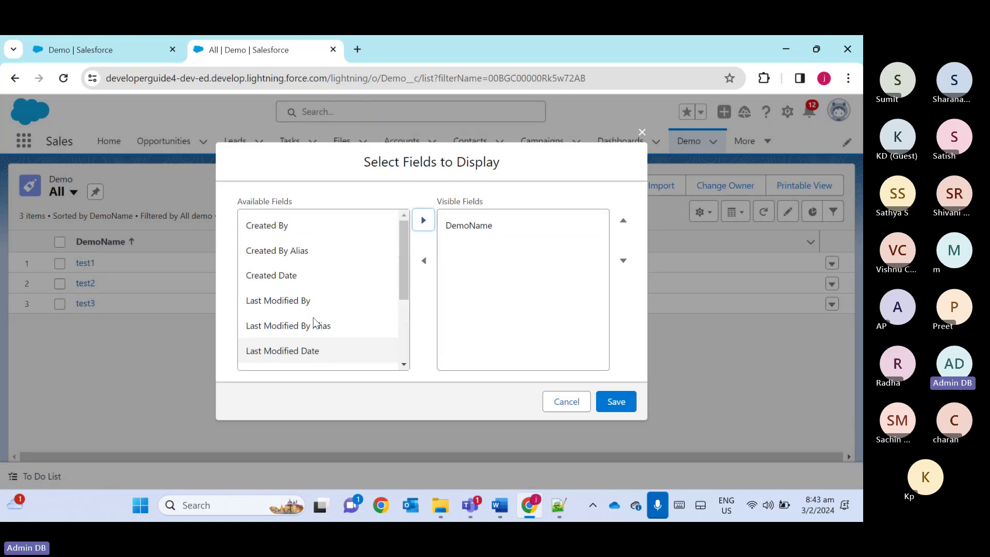
# - Add Created By, testfield1, Owner First Name and Last Modified By columns, and save
pyautogui.click(283, 228)
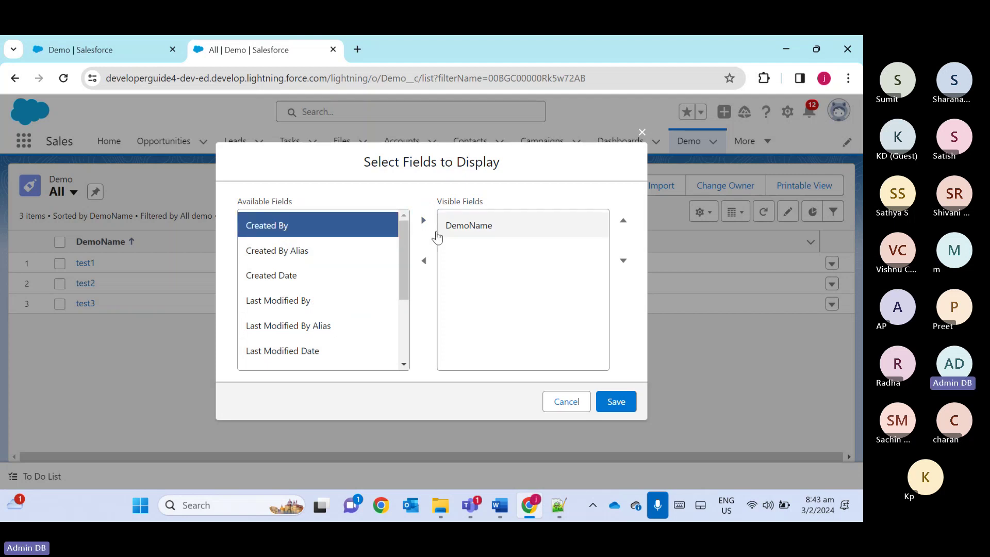
pyautogui.click(424, 221)
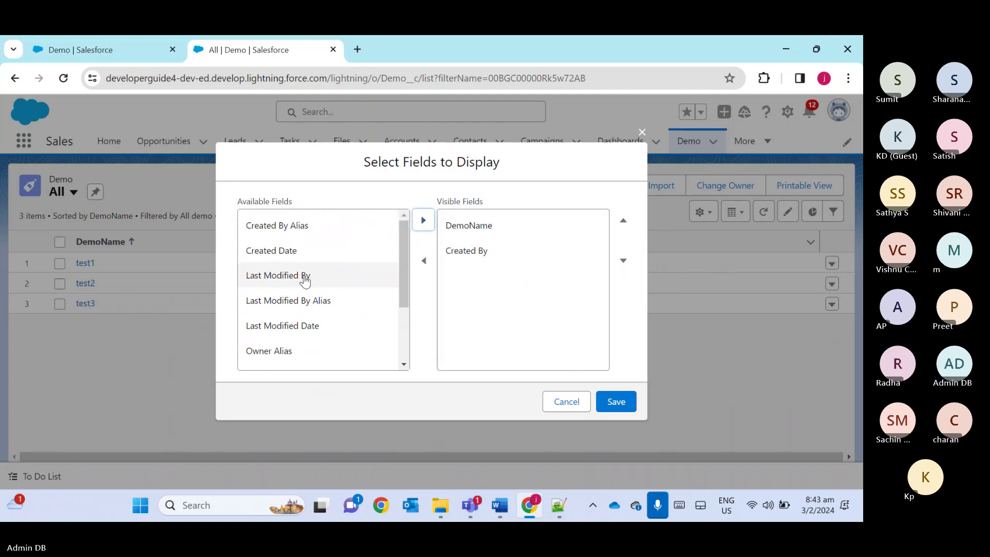
pyautogui.scroll(-3, 305, 279)
pyautogui.click(289, 355)
pyautogui.click(424, 221)
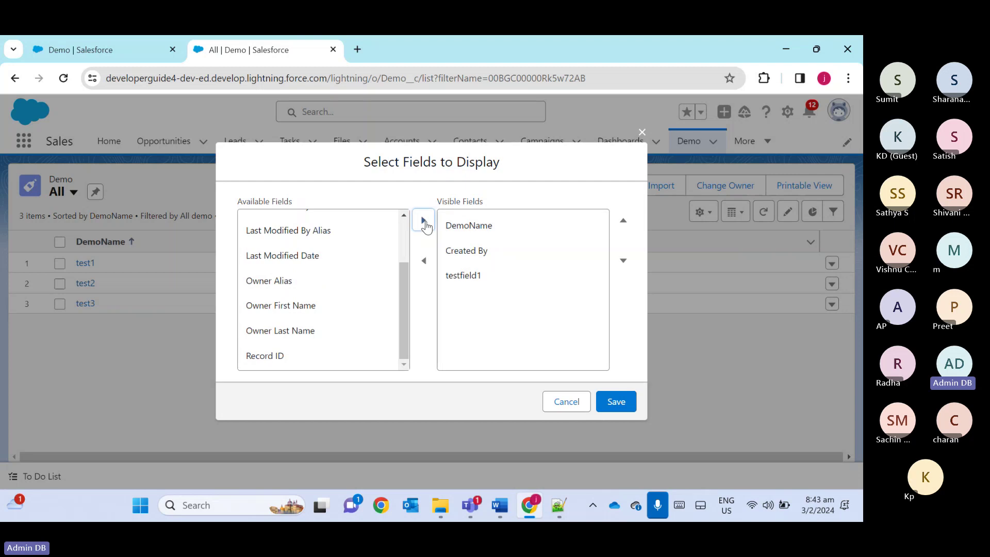
pyautogui.click(297, 311)
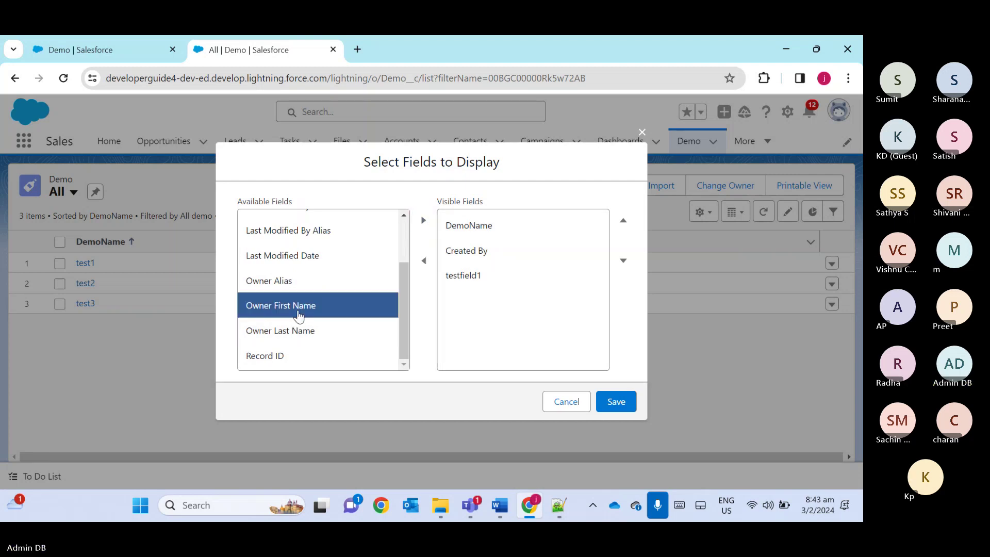
pyautogui.click(424, 221)
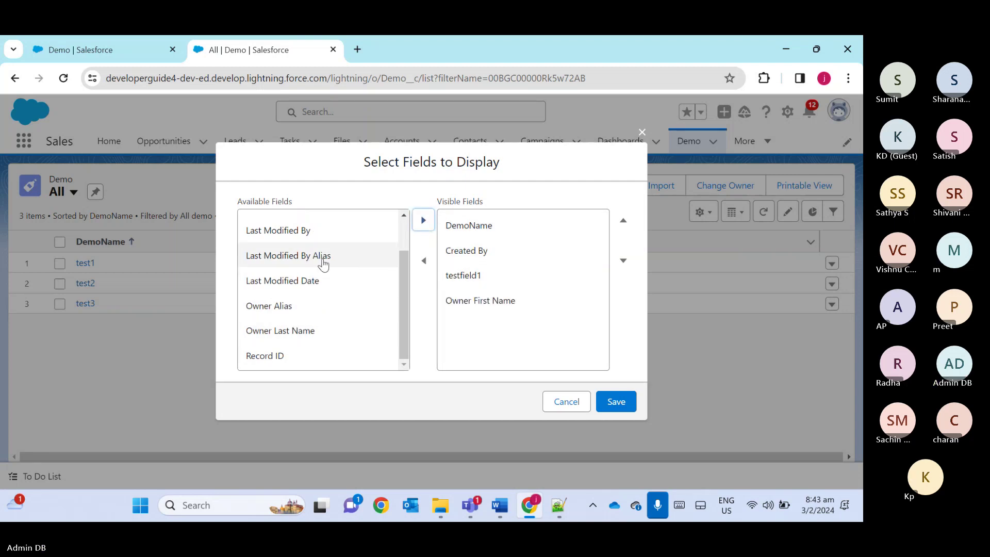
pyautogui.click(322, 234)
pyautogui.click(424, 220)
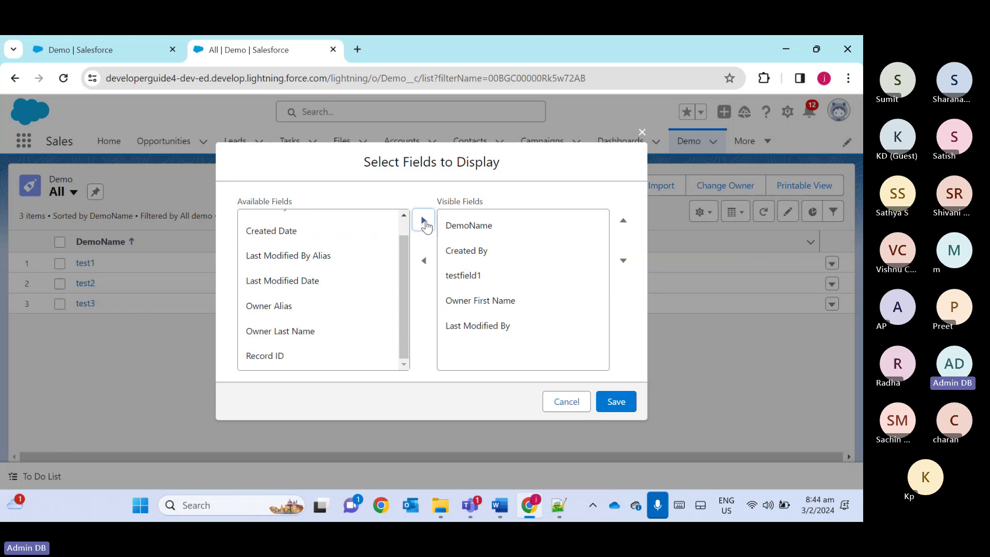
pyautogui.click(627, 411)
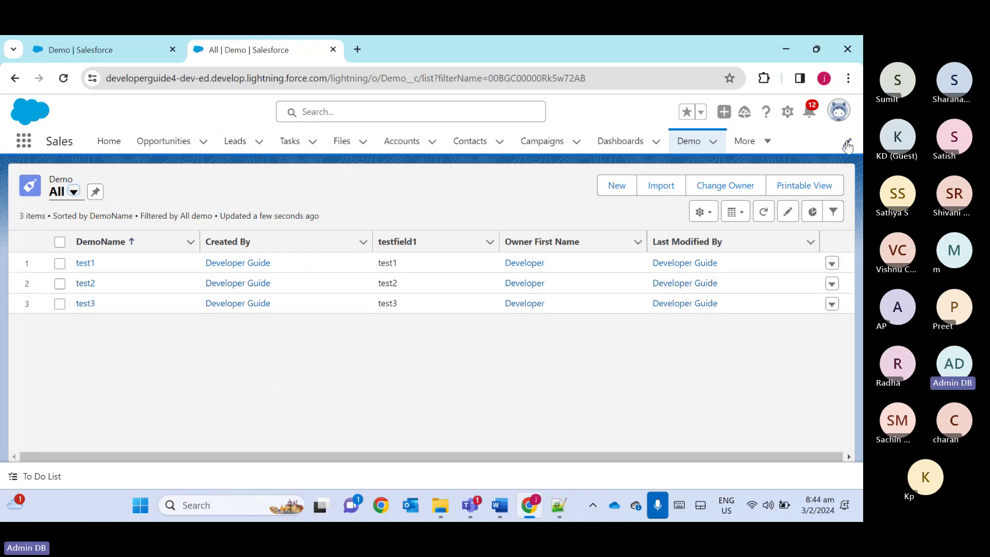
# - Open the Developer Console in a new tab from the Setup gear, then return to Demo's setup details
pyautogui.click(788, 114)
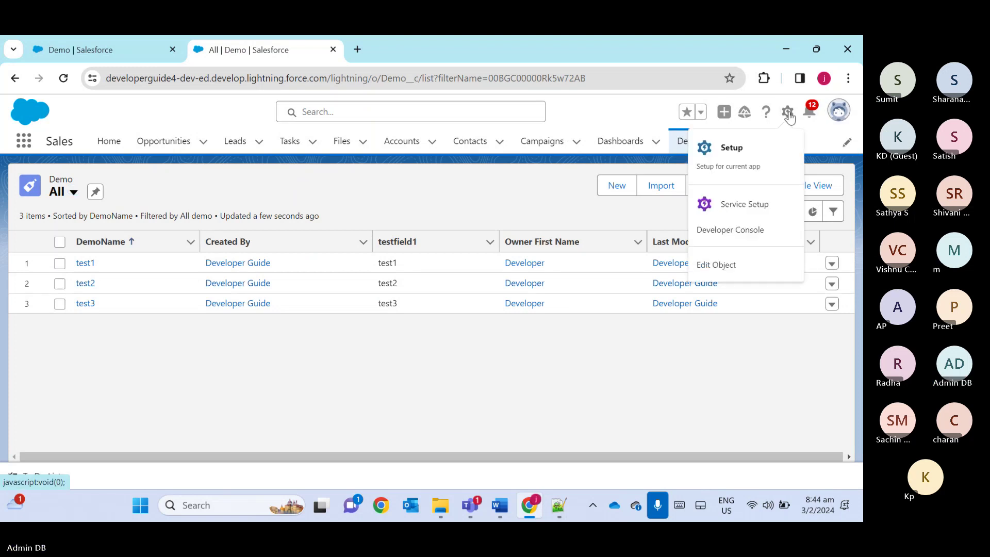
pyautogui.rightClick(730, 235)
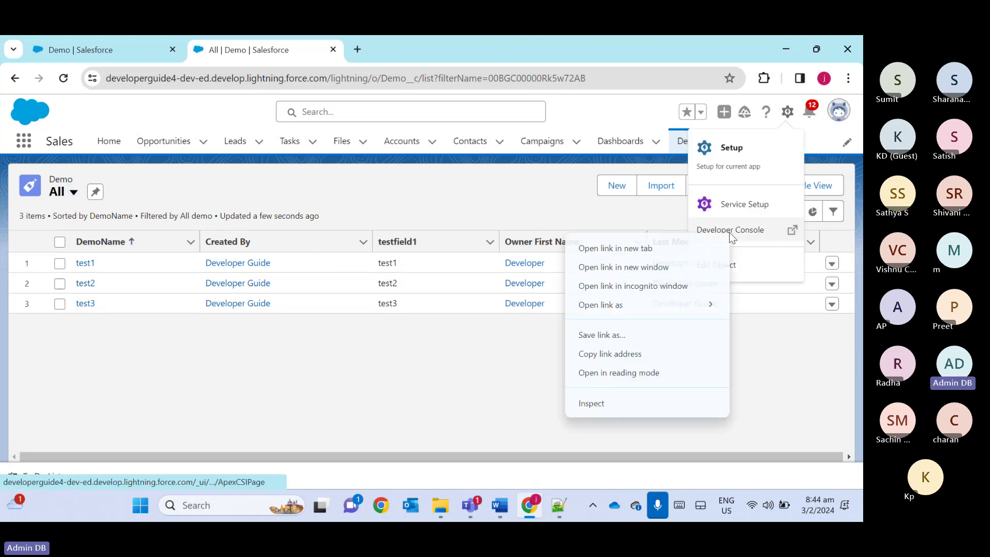
pyautogui.click(664, 253)
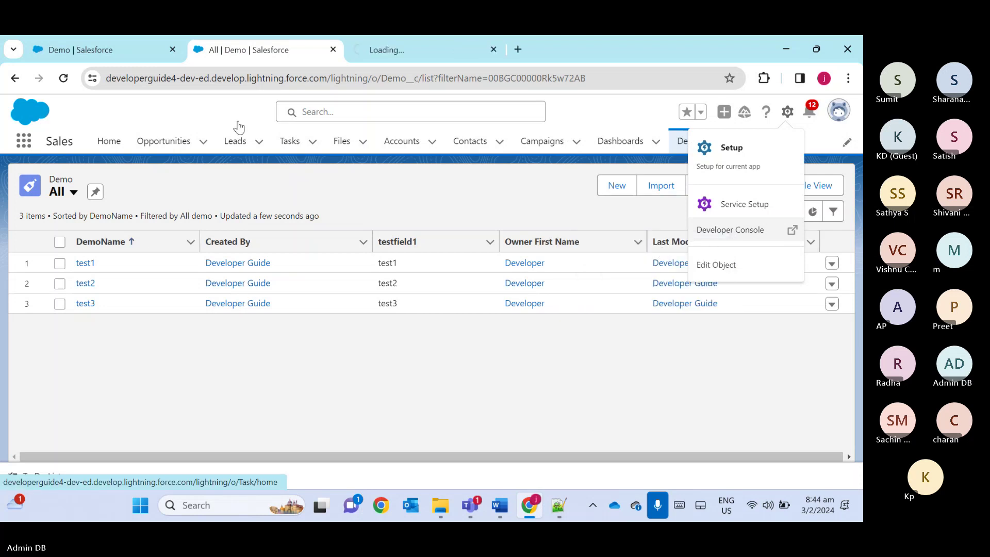
pyautogui.click(134, 55)
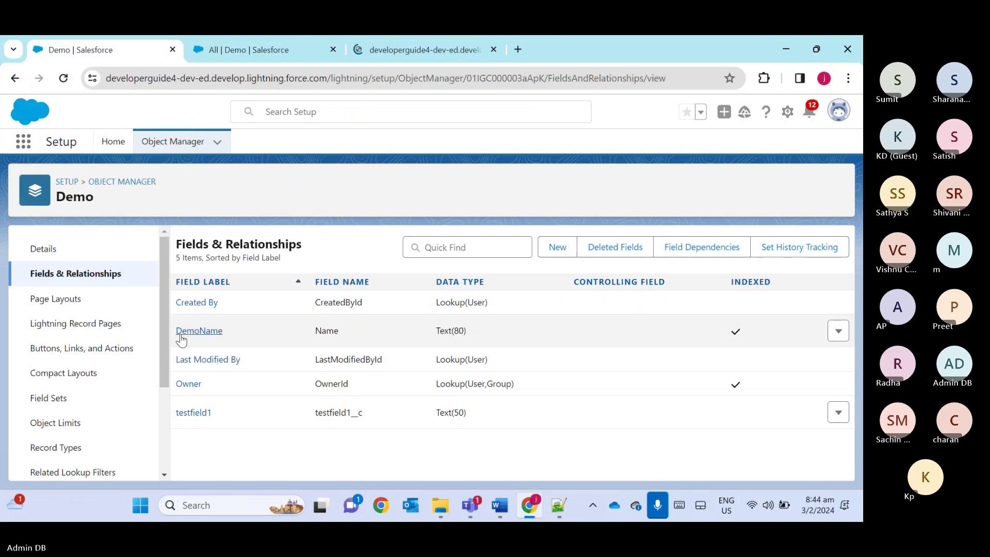
pyautogui.click(46, 249)
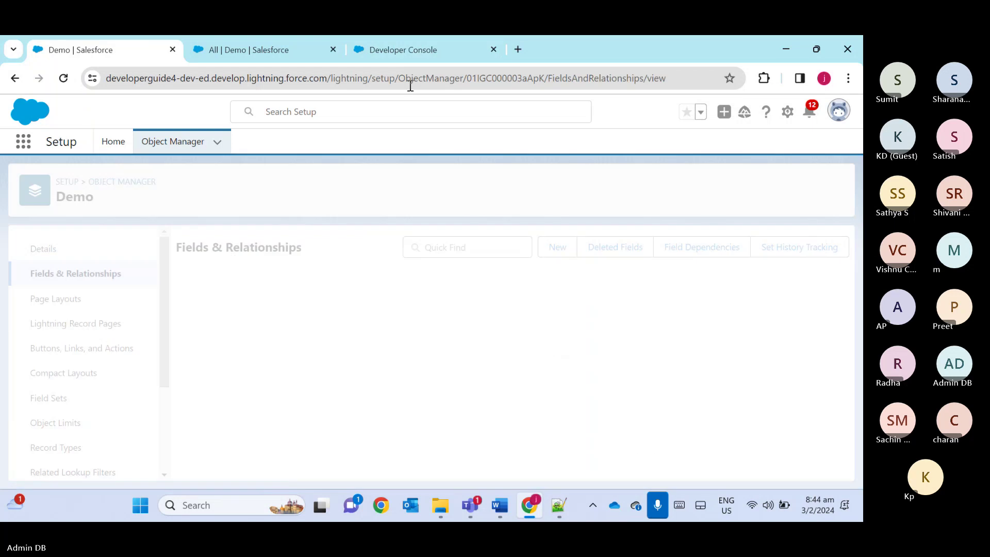
# - Cycle through the Query Editor, Progress, Logs, Tests and Checkpoints panels, ending on Query Editor
pyautogui.click(408, 50)
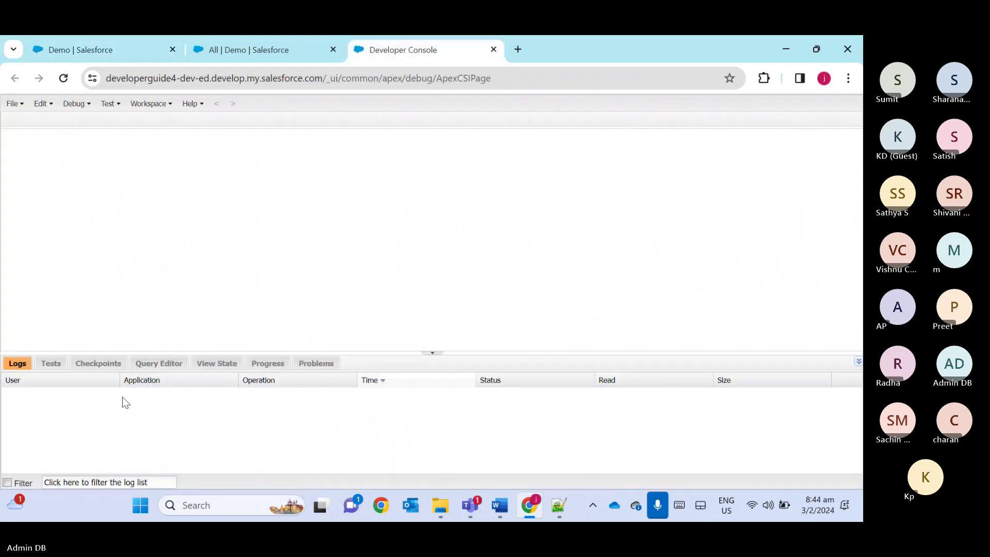
pyautogui.click(154, 364)
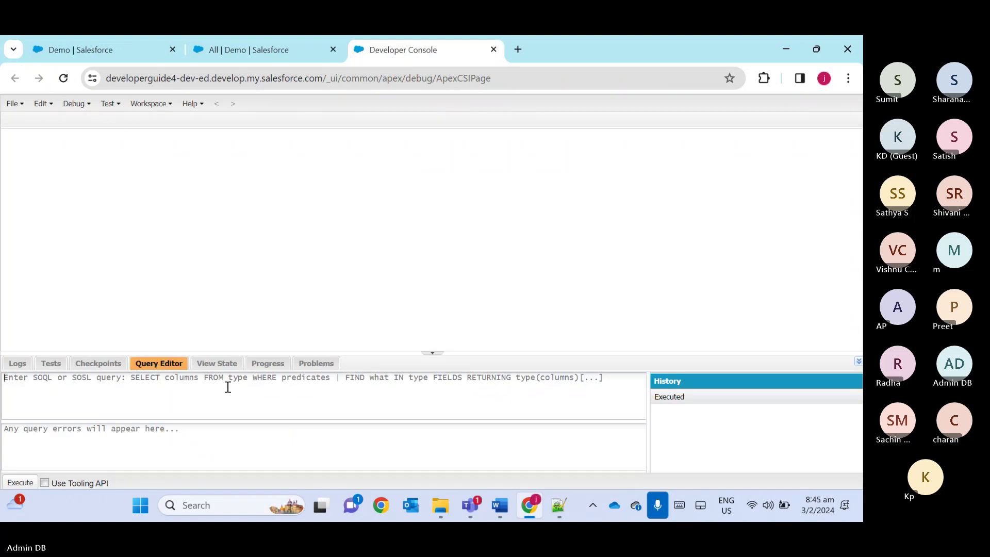
pyautogui.click(249, 365)
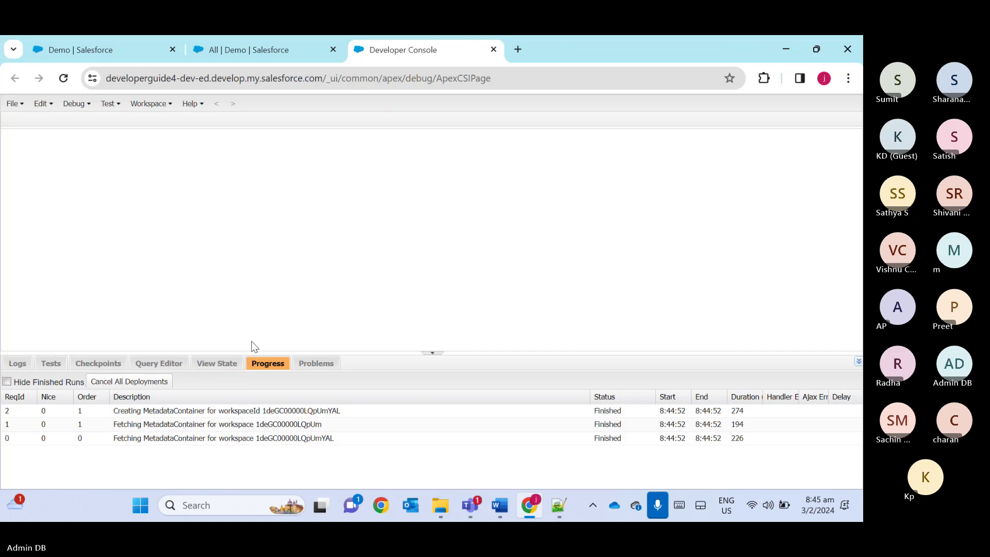
pyautogui.click(154, 364)
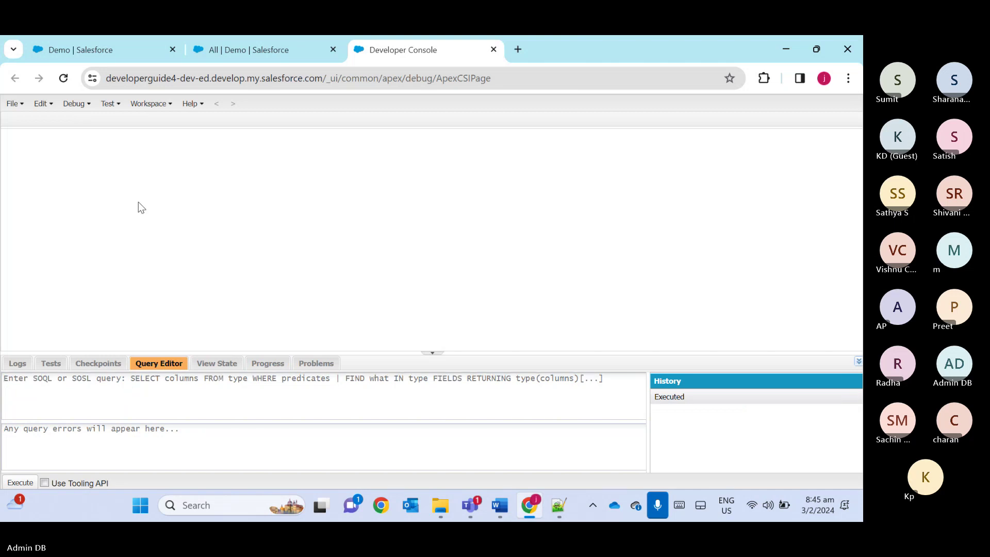
pyautogui.click(22, 370)
pyautogui.click(50, 365)
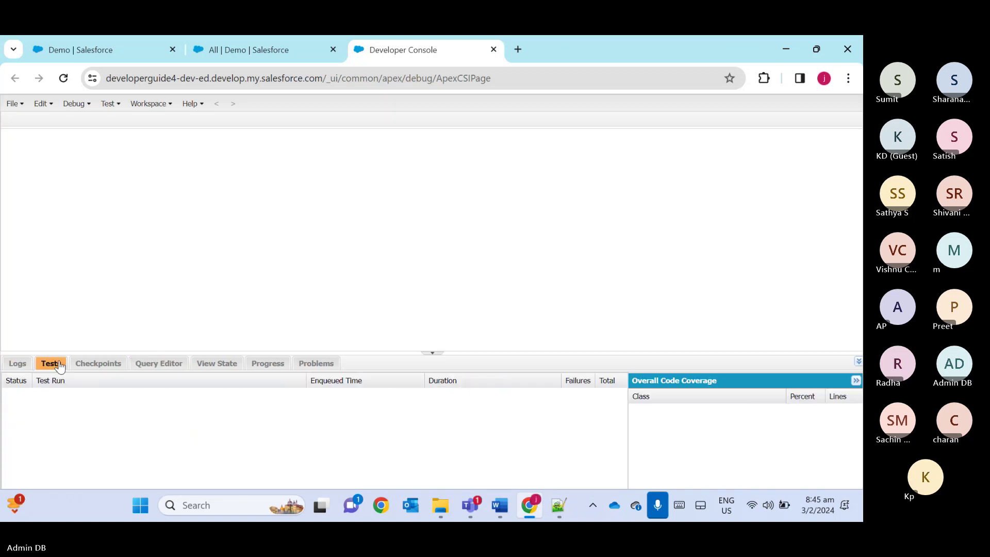
pyautogui.click(102, 367)
pyautogui.click(159, 363)
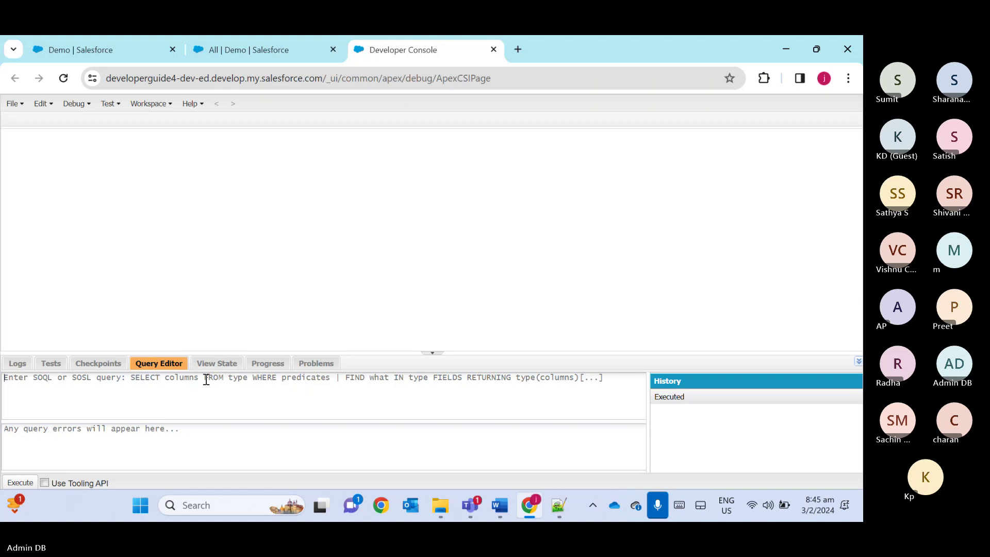
# - Start the query with 'select testfield1__c,', copying the API name from the Demo fields page
pyautogui.write('select')
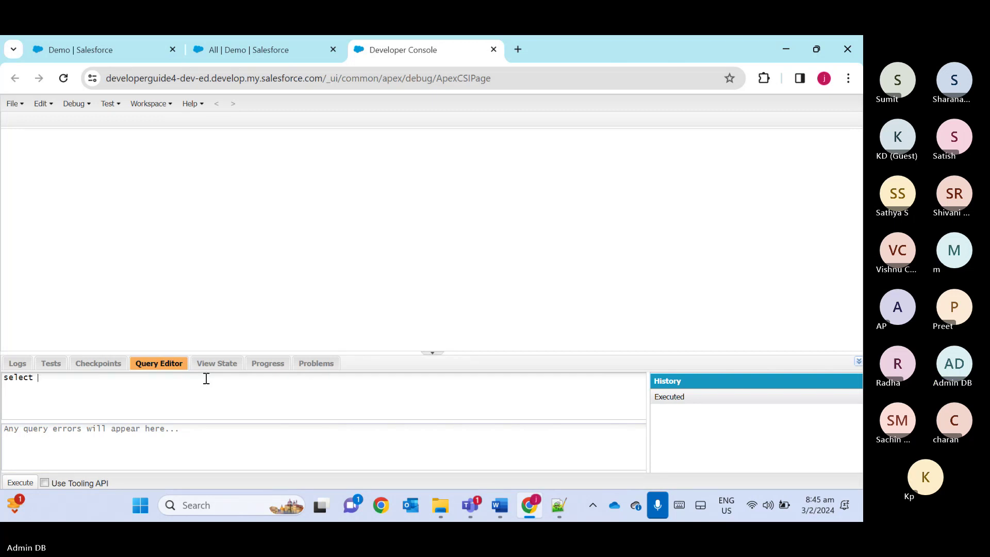
pyautogui.moveTo(529, 508)
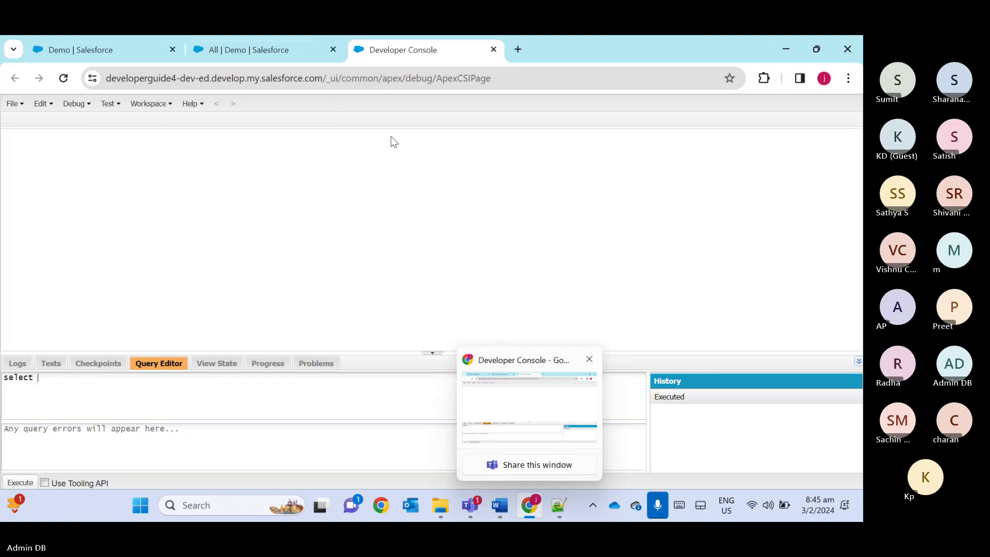
pyautogui.click(124, 54)
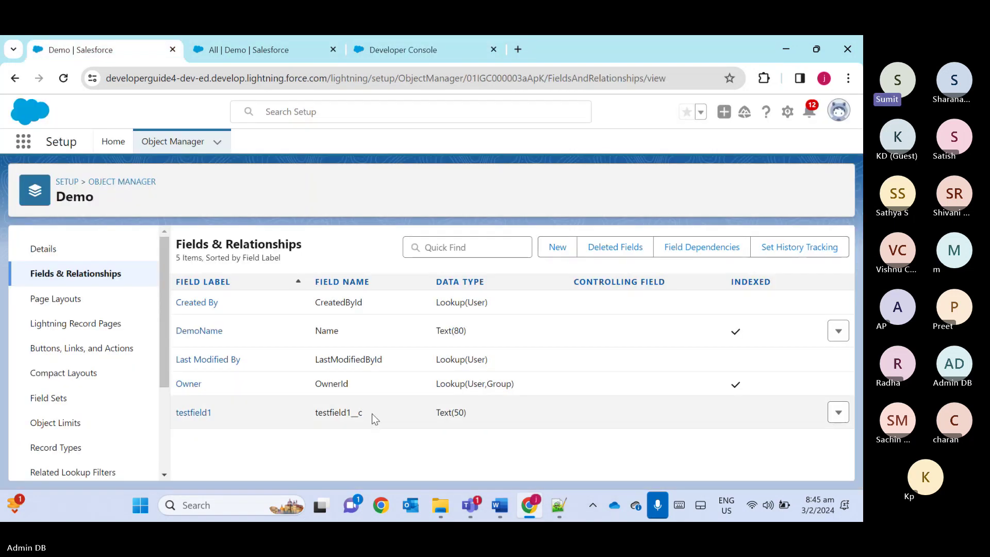
pyautogui.moveTo(373, 413); pyautogui.dragTo(313, 413)
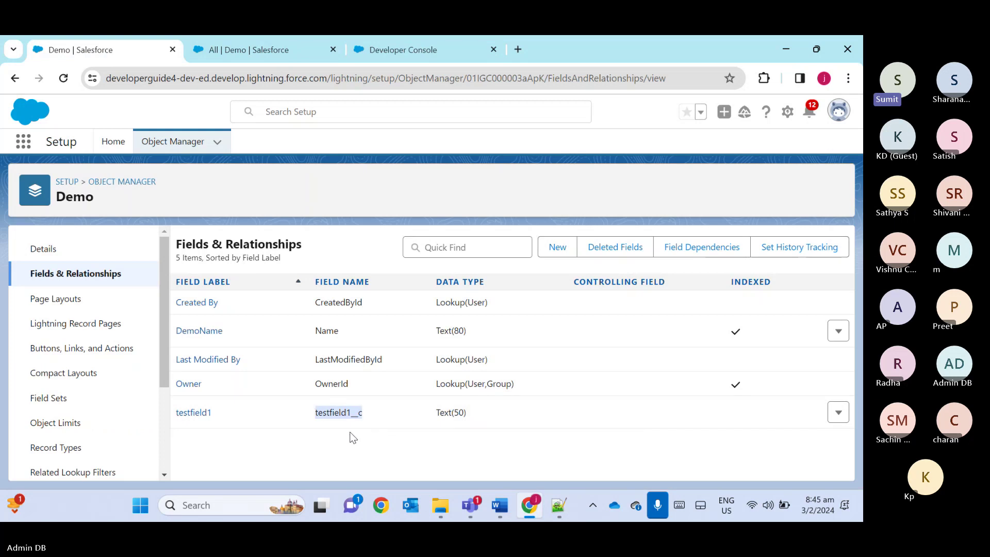
pyautogui.hotkey('alt', 'Tab')
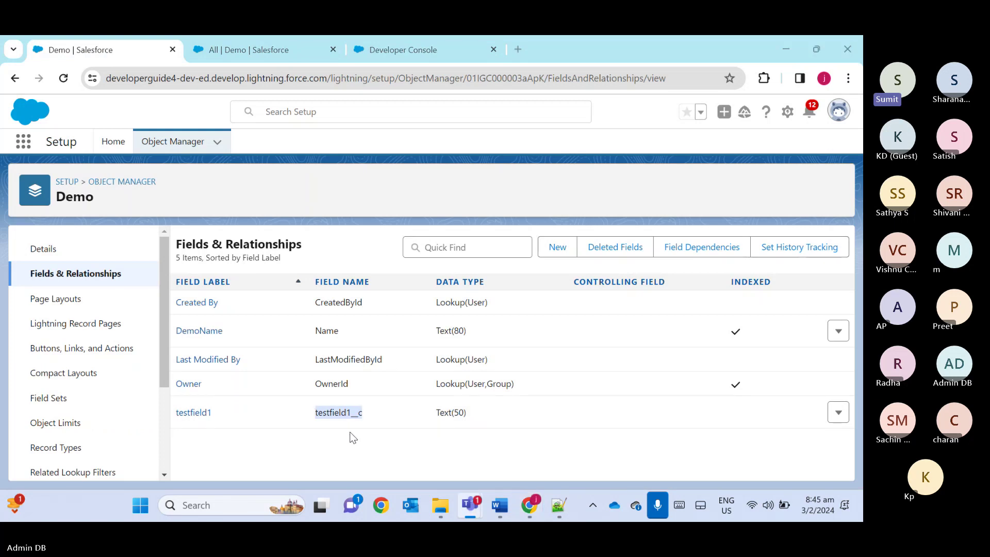
pyautogui.click(362, 51)
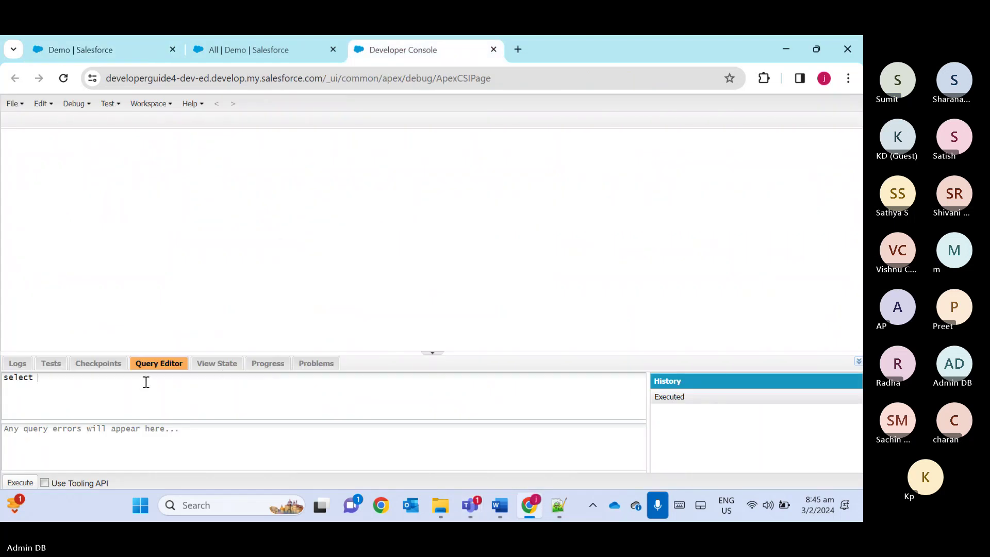
pyautogui.write('testfield1__c')
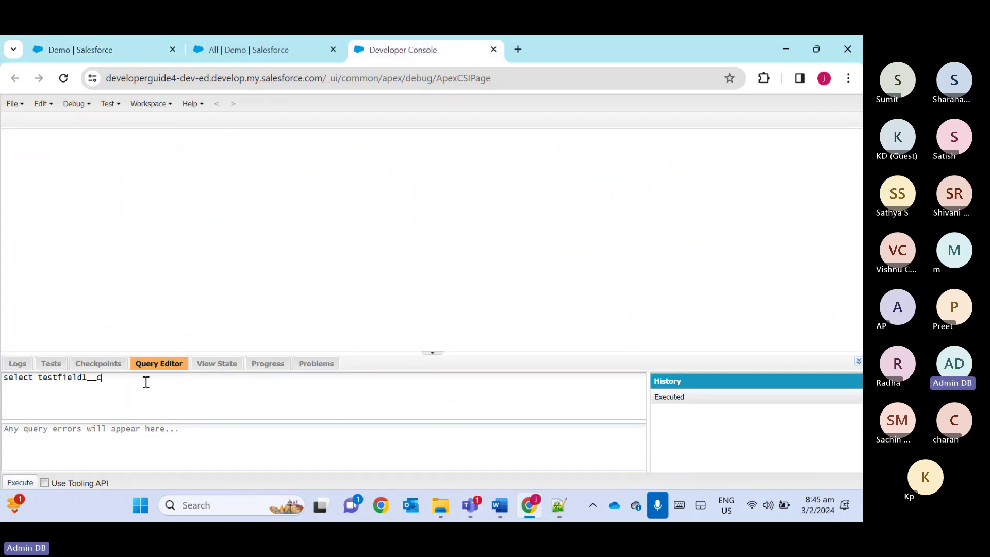
pyautogui.write(',')
# - Add the Name and LastModifiedById field names from the Demo field list to the query
pyautogui.click(110, 48)
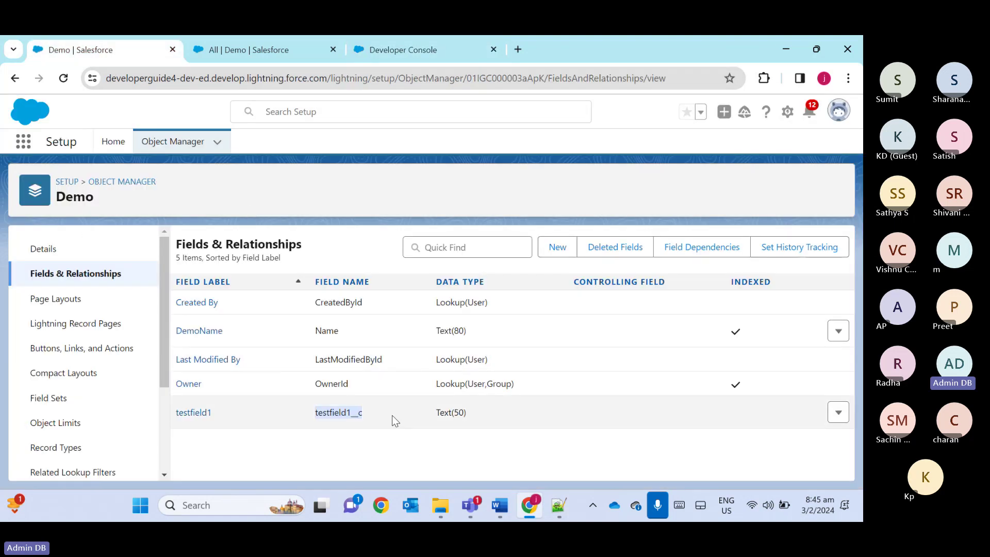
pyautogui.moveTo(358, 382); pyautogui.dragTo(328, 383)
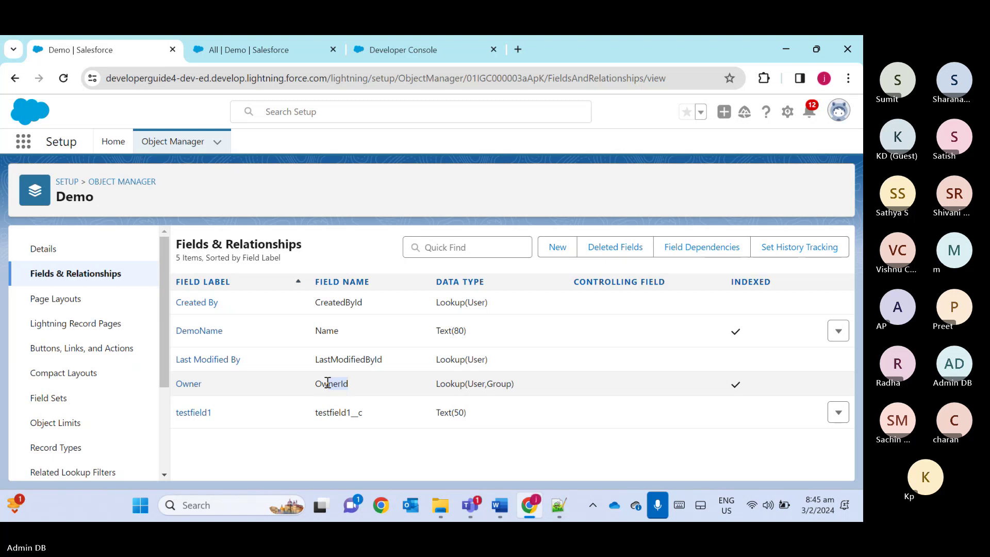
pyautogui.click(346, 334)
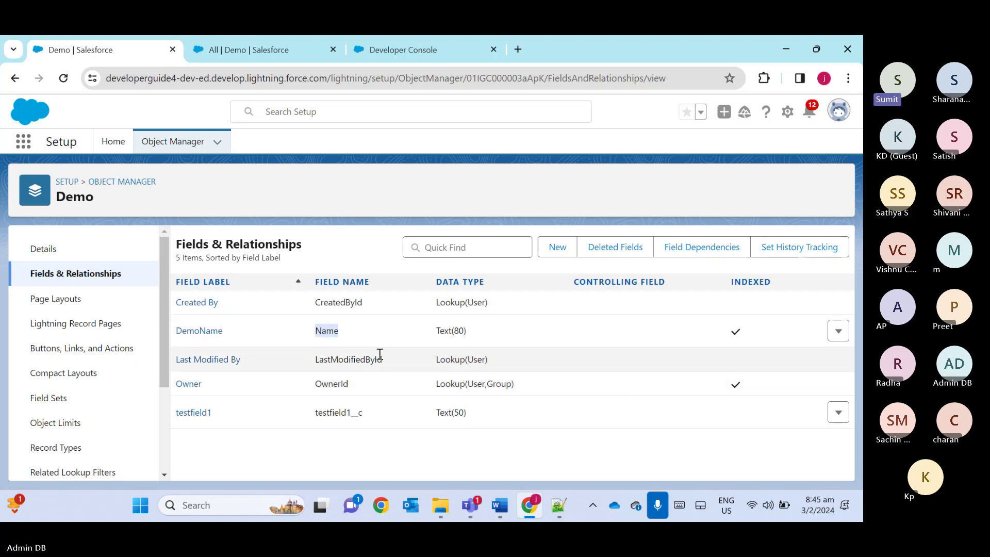
pyautogui.click(444, 48)
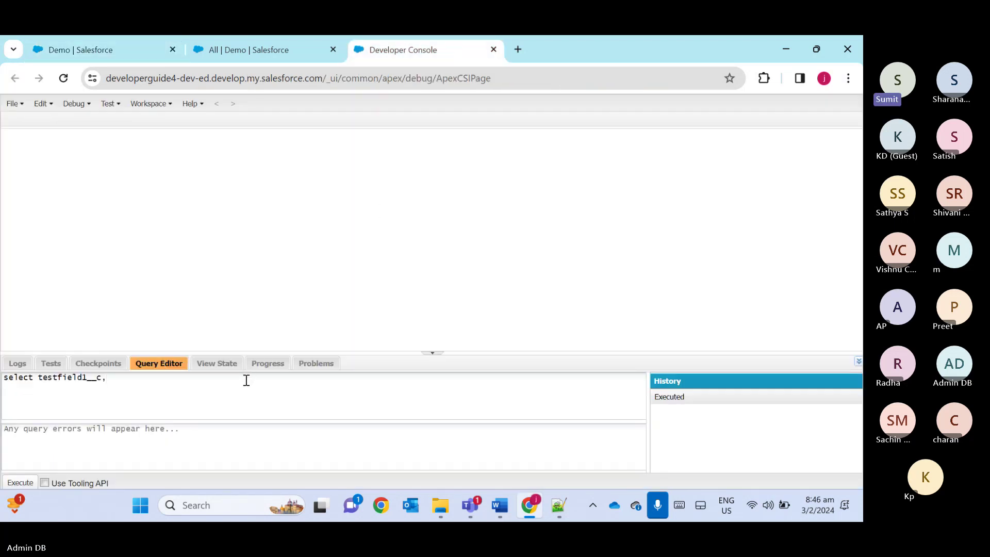
pyautogui.write('Name')
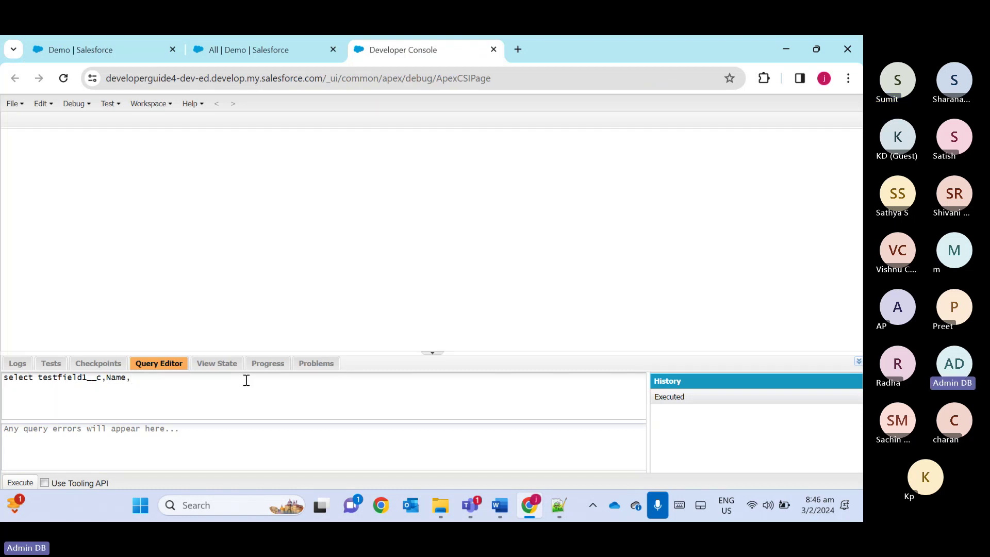
pyautogui.click(129, 48)
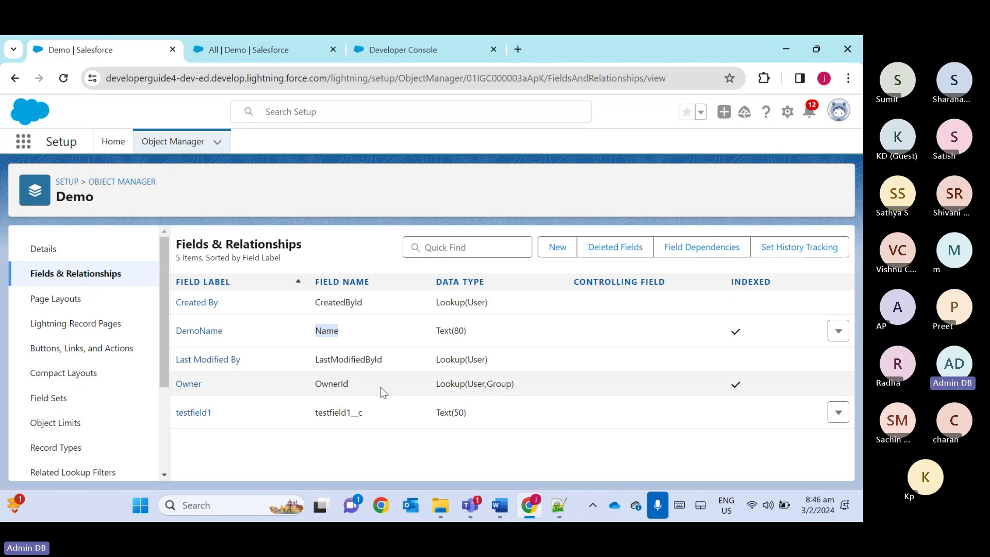
pyautogui.moveTo(386, 360); pyautogui.dragTo(317, 367)
pyautogui.hotkey('ctrl', 'c')
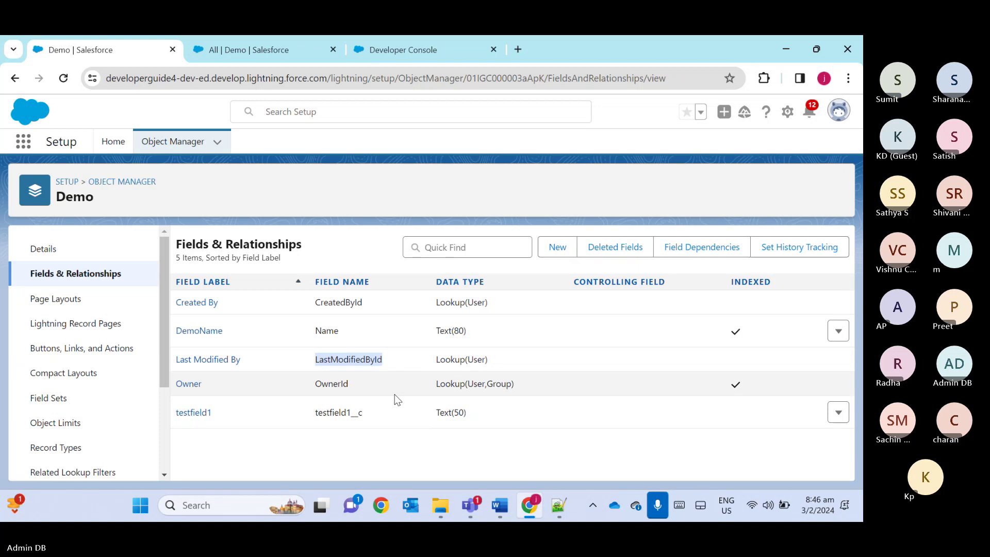
pyautogui.click(384, 50)
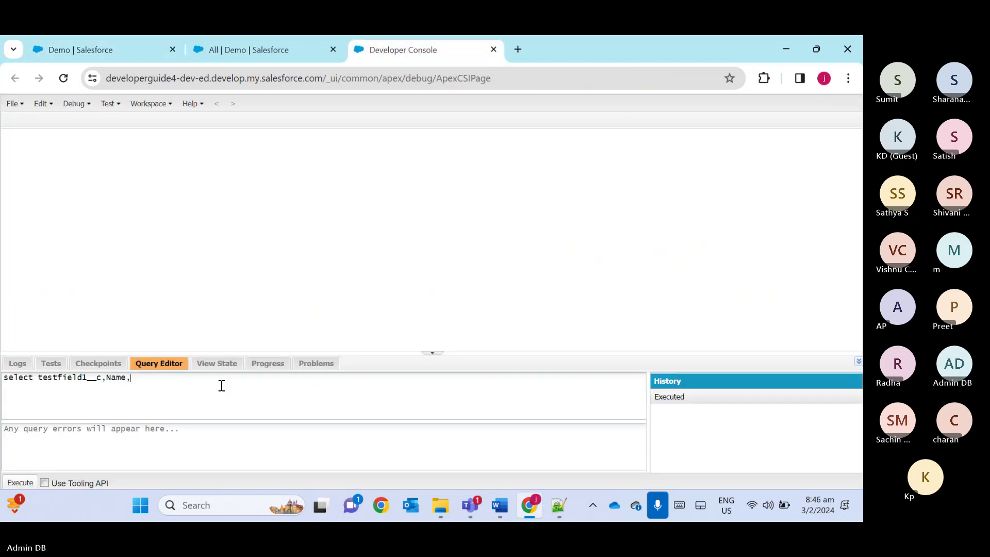
pyautogui.hotkey('ctrl', 'v')
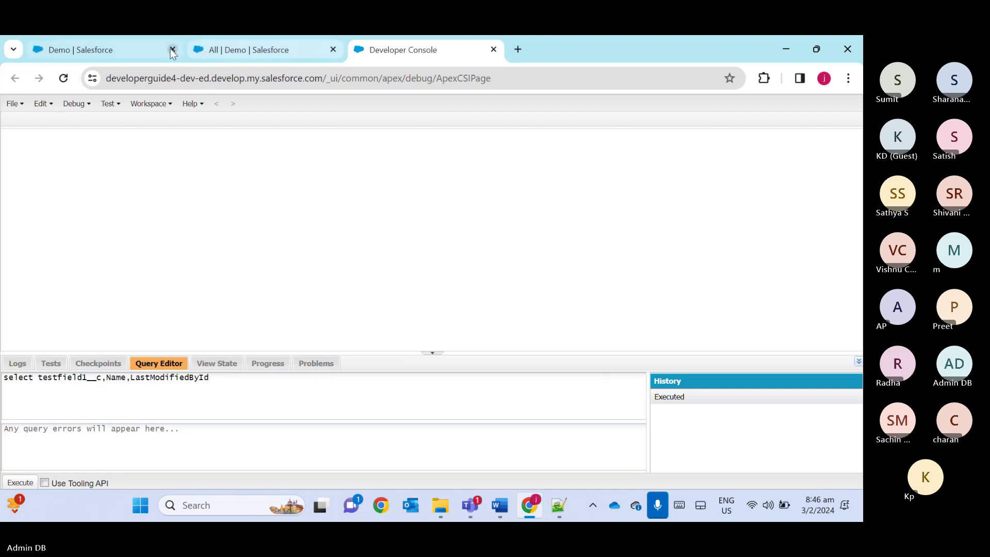
# - Complete the field list with 'OwnerId from'
pyautogui.click(131, 49)
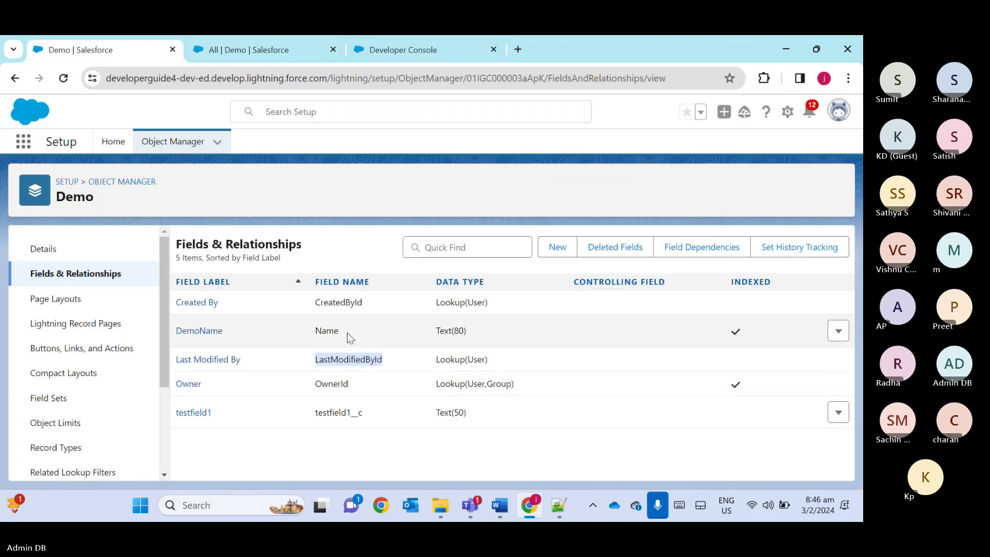
pyautogui.doubleClick(324, 385)
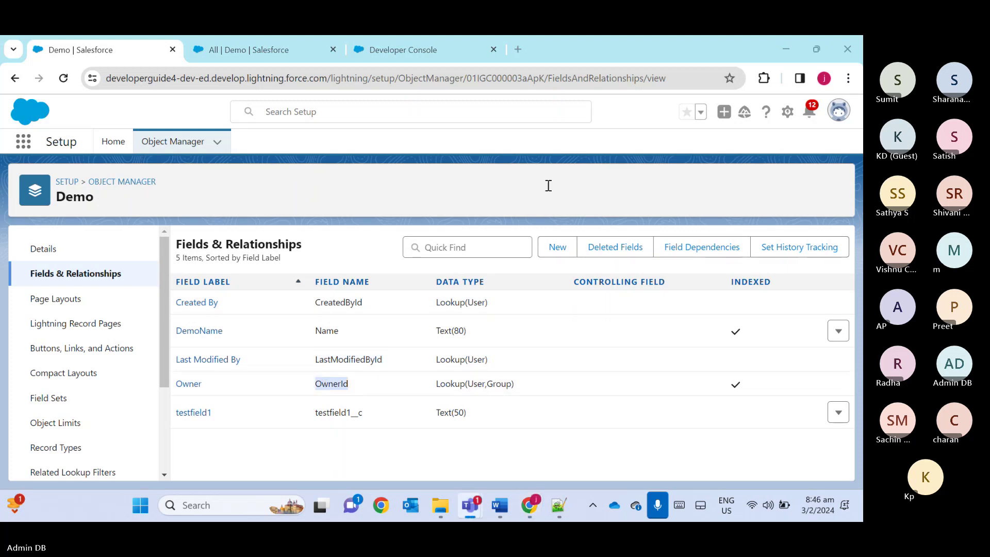
pyautogui.click(280, 48)
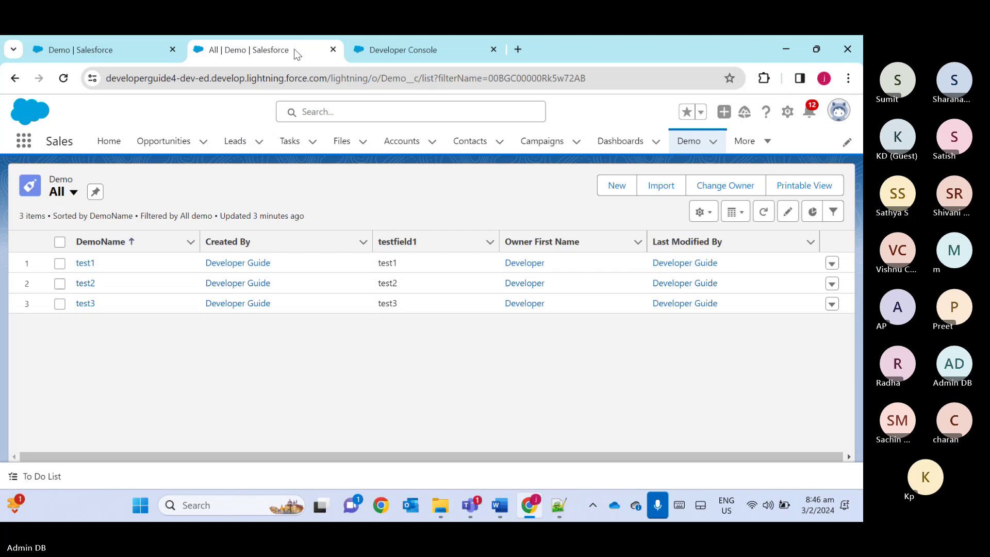
pyautogui.click(438, 51)
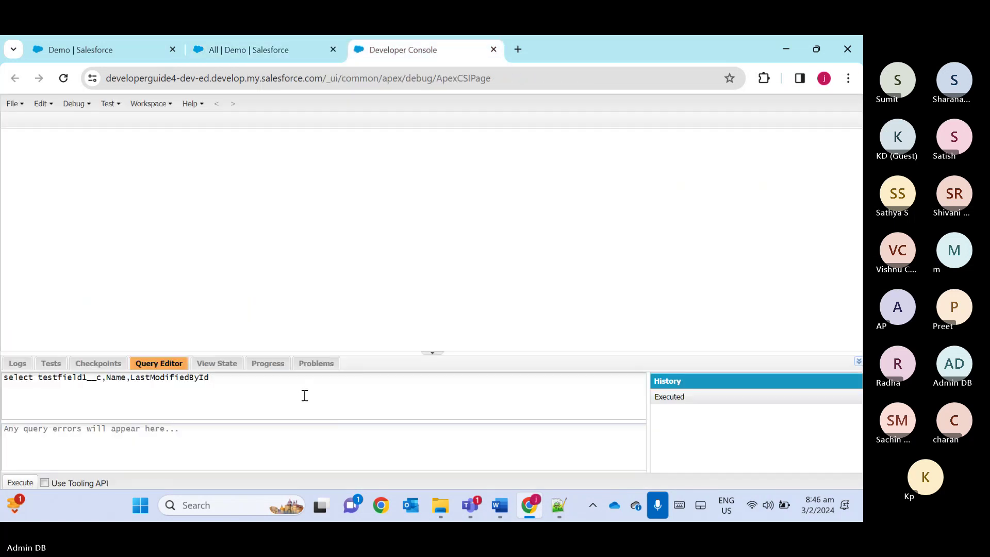
pyautogui.write('OwnerId from')
pyautogui.click(131, 45)
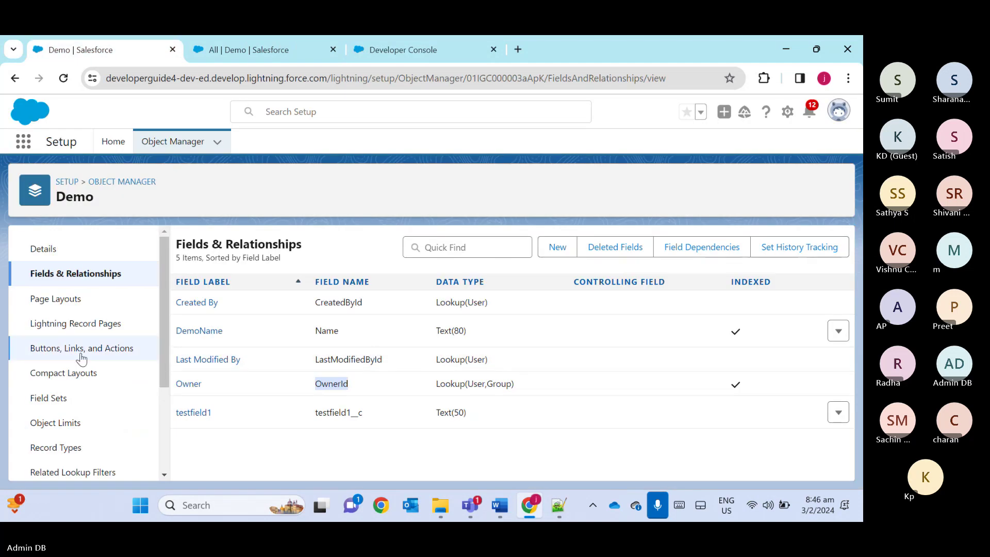
# - Paste the Demo__c API name after 'from' and run the query, returning records test1–test3
pyautogui.click(45, 250)
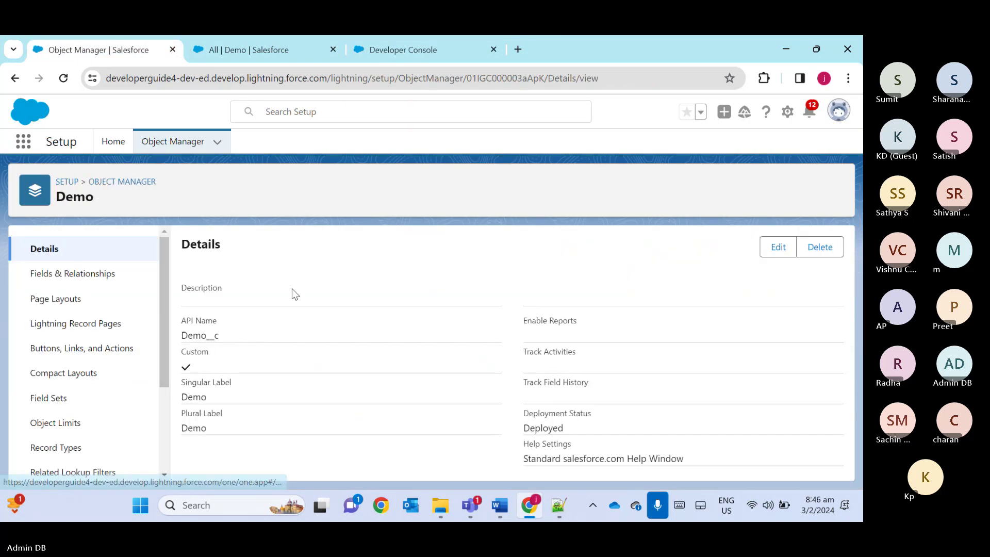
pyautogui.doubleClick(215, 335)
pyautogui.hotkey('ctrl', 'c')
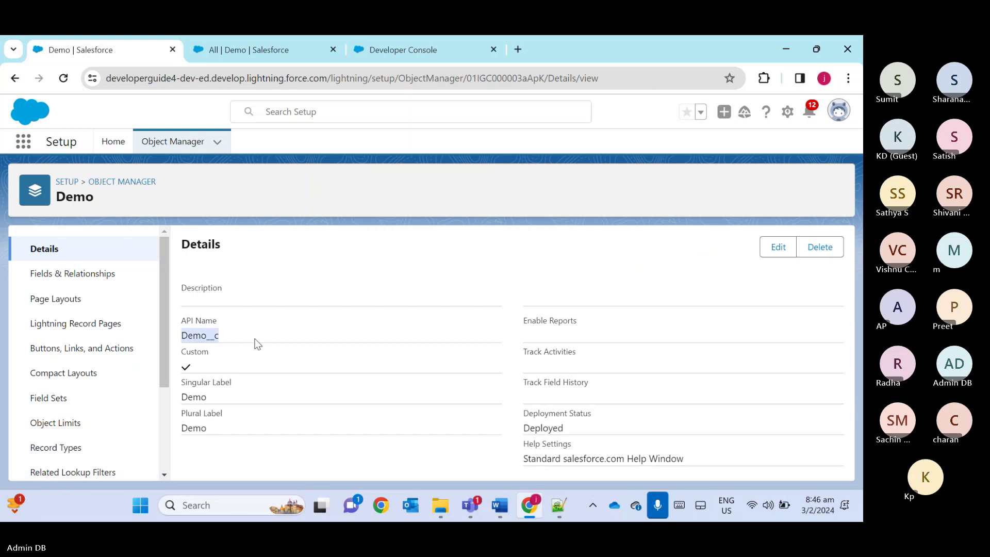
pyautogui.click(298, 49)
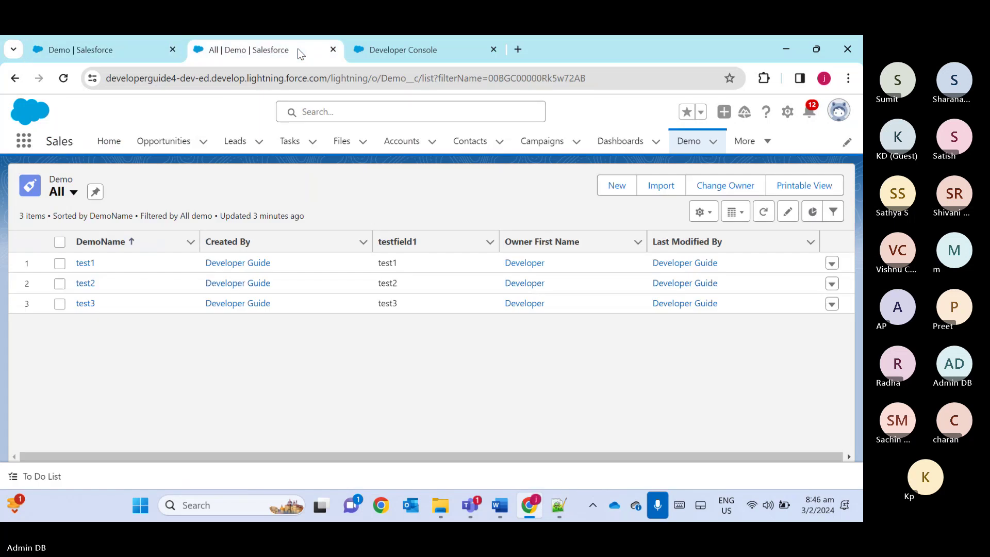
pyautogui.click(389, 46)
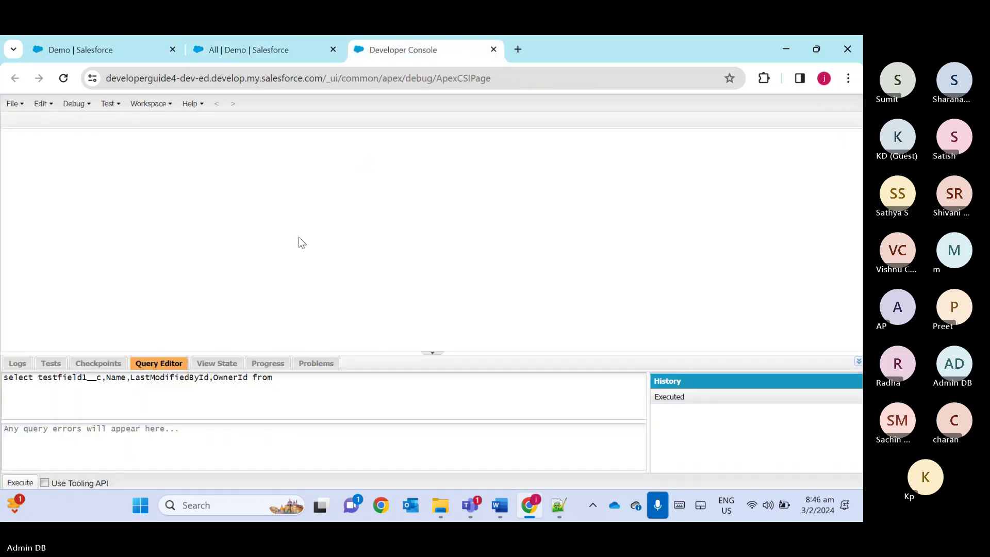
pyautogui.click(291, 386)
pyautogui.hotkey('ctrl', 'v')
pyautogui.click(30, 484)
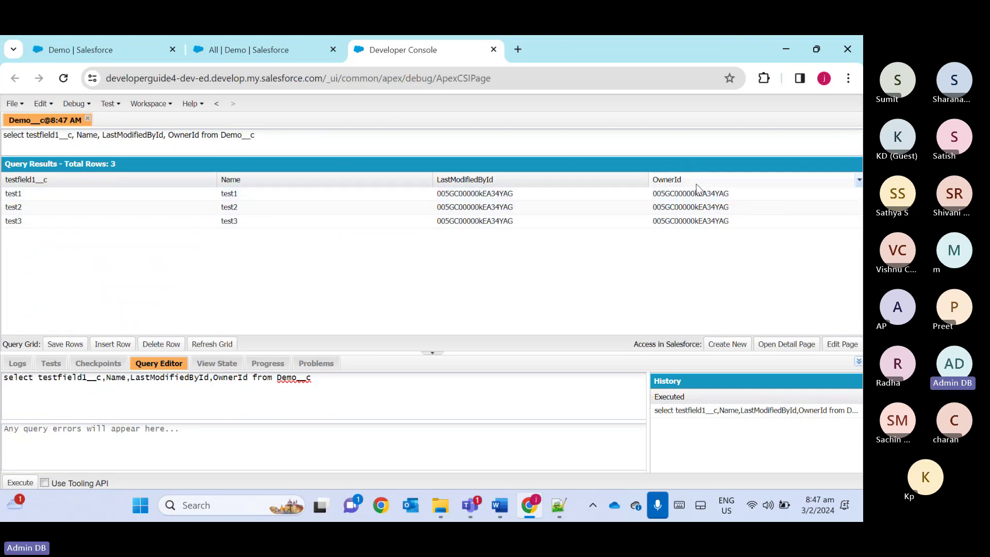
# - Go to the All Demo records list (test1–test3) and activate the global search box
pyautogui.click(23, 196)
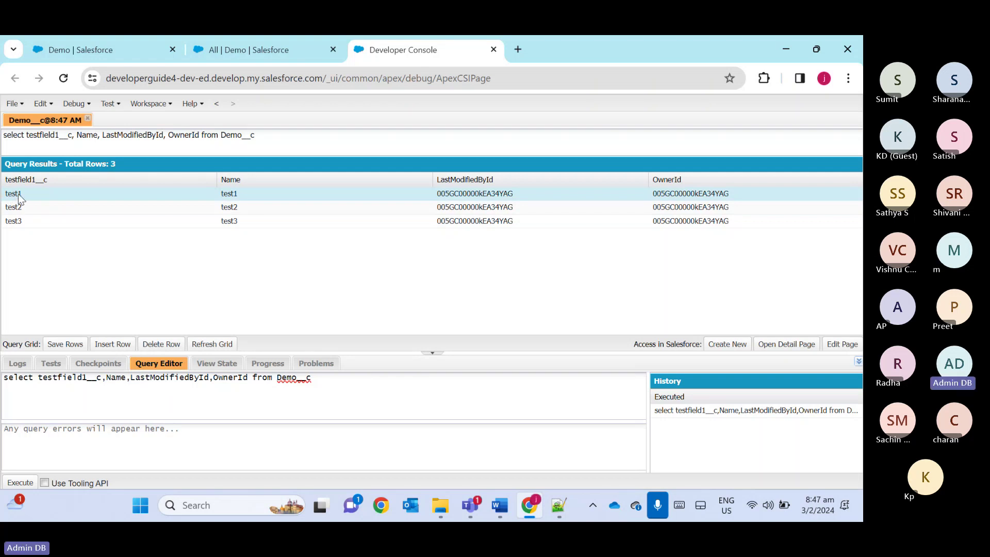
pyautogui.click(131, 48)
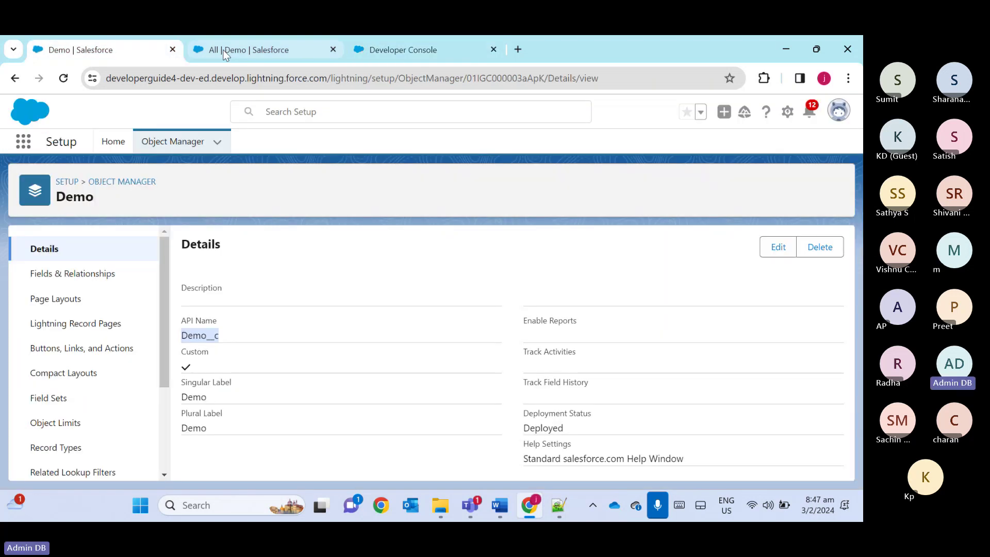
pyautogui.click(225, 49)
pyautogui.click(330, 111)
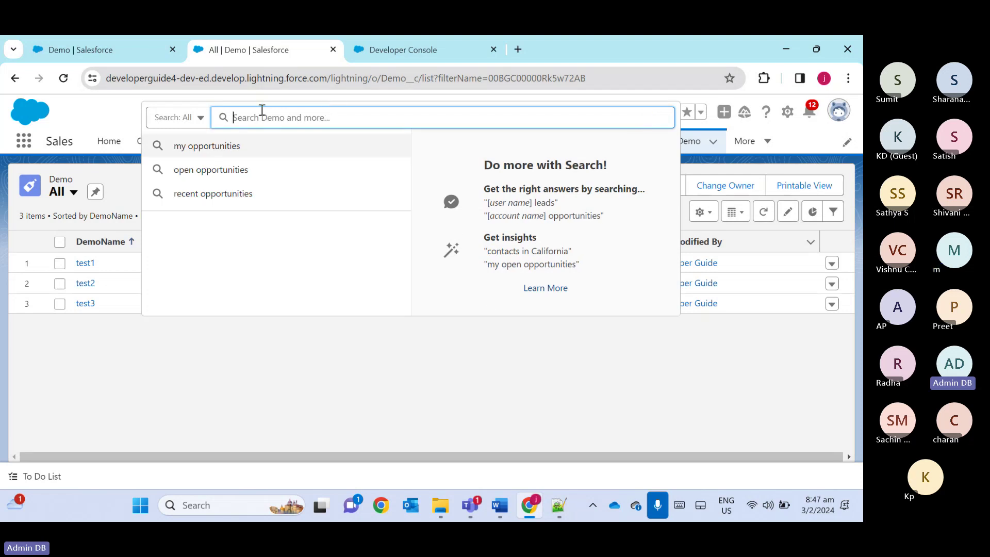
# - Search for 'test1' and review the results across the full list of searchable objects
pyautogui.write('test1')
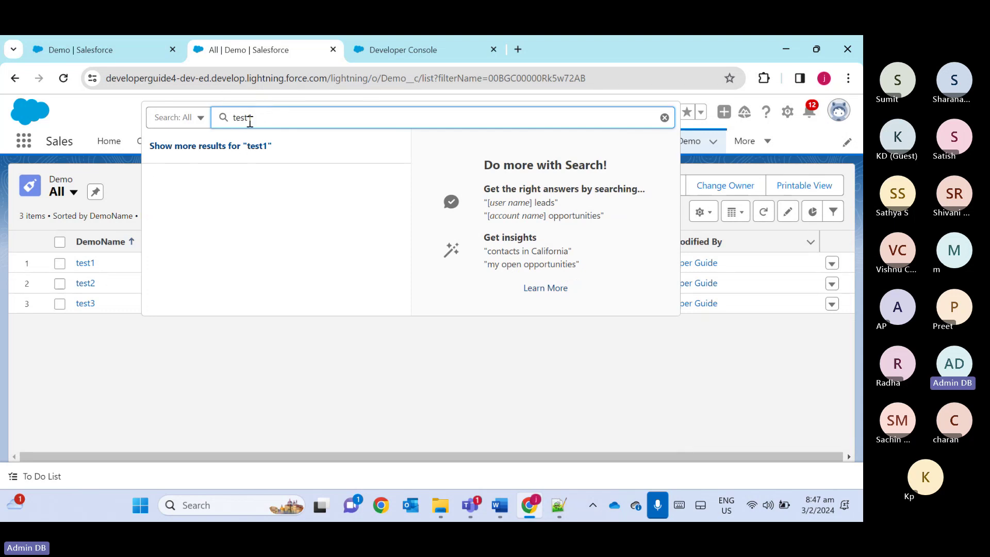
pyautogui.press('Return')
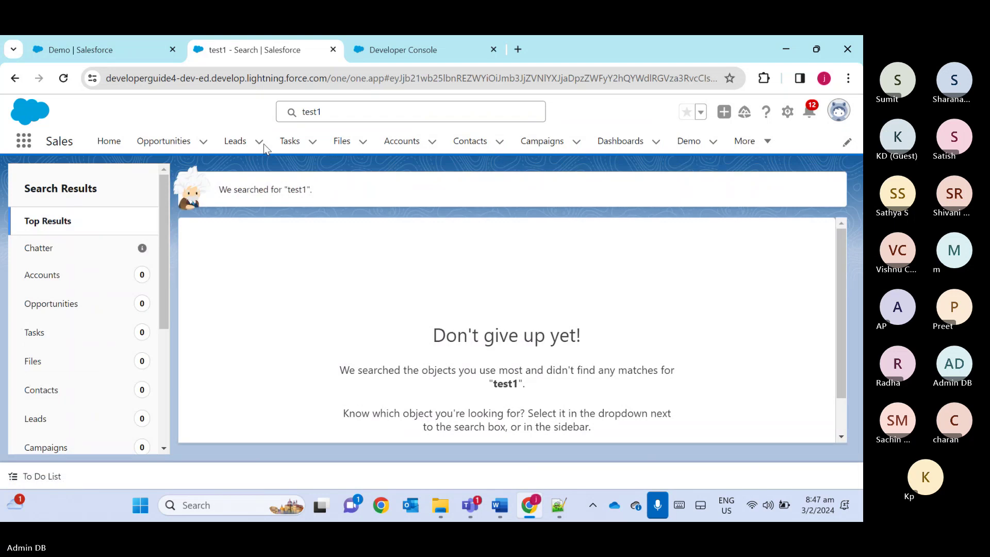
pyautogui.scroll(-3, 339, 304)
pyautogui.scroll(3, 346, 298)
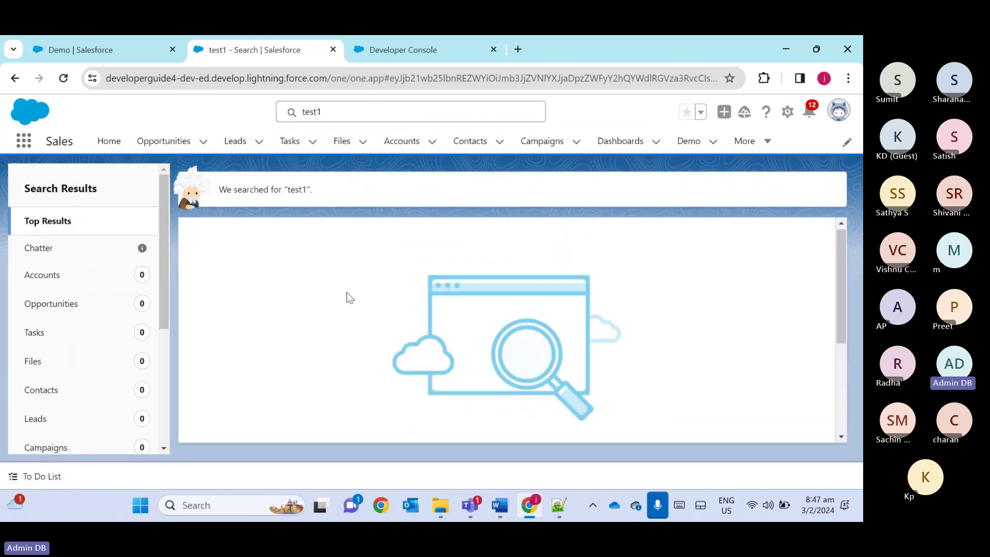
pyautogui.scroll(-4, 76, 302)
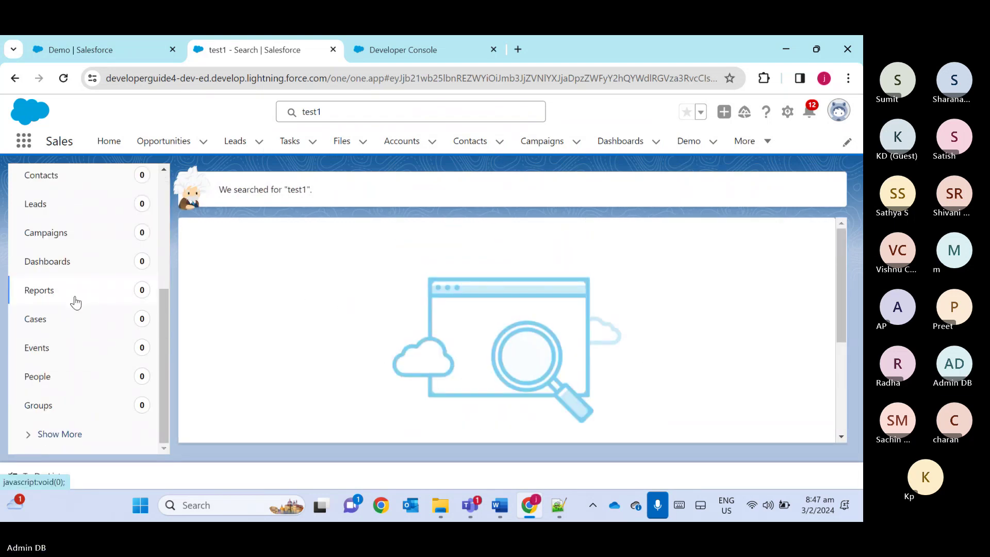
pyautogui.click(65, 434)
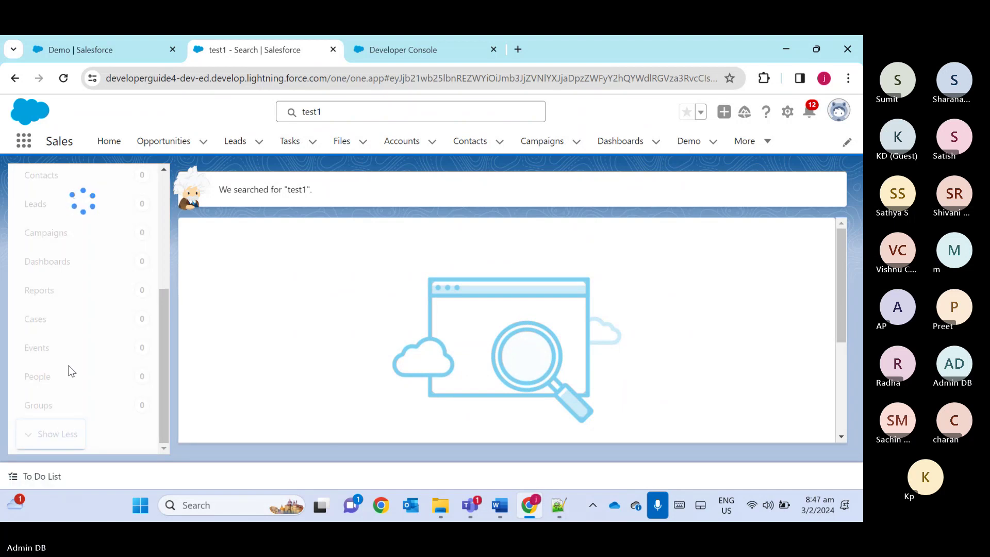
pyautogui.scroll(-6, 73, 370)
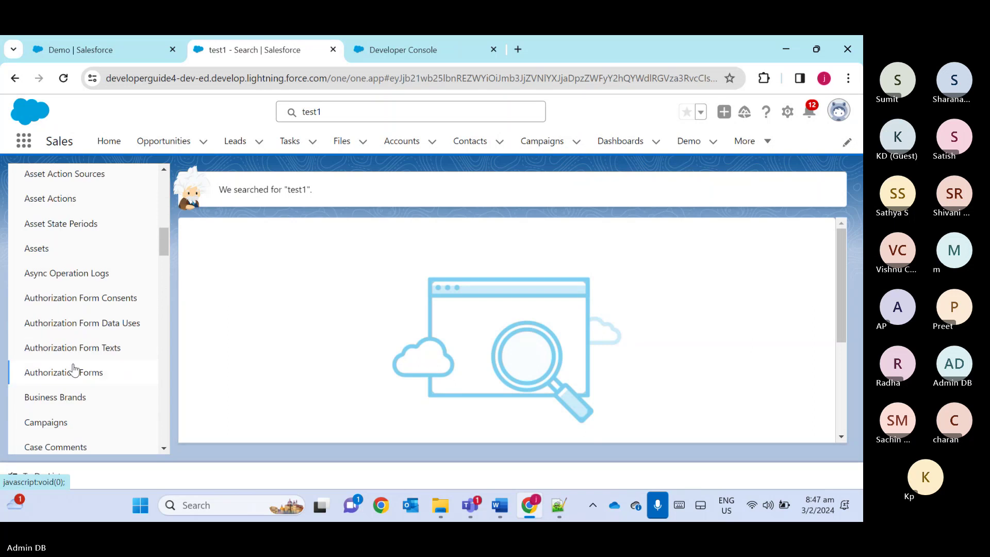
pyautogui.scroll(8, 74, 371)
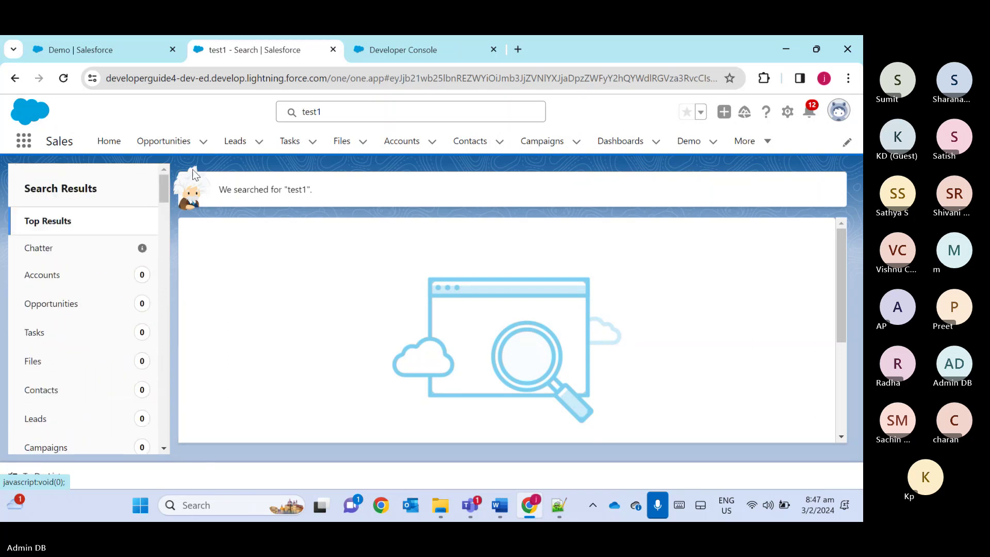
pyautogui.click(311, 109)
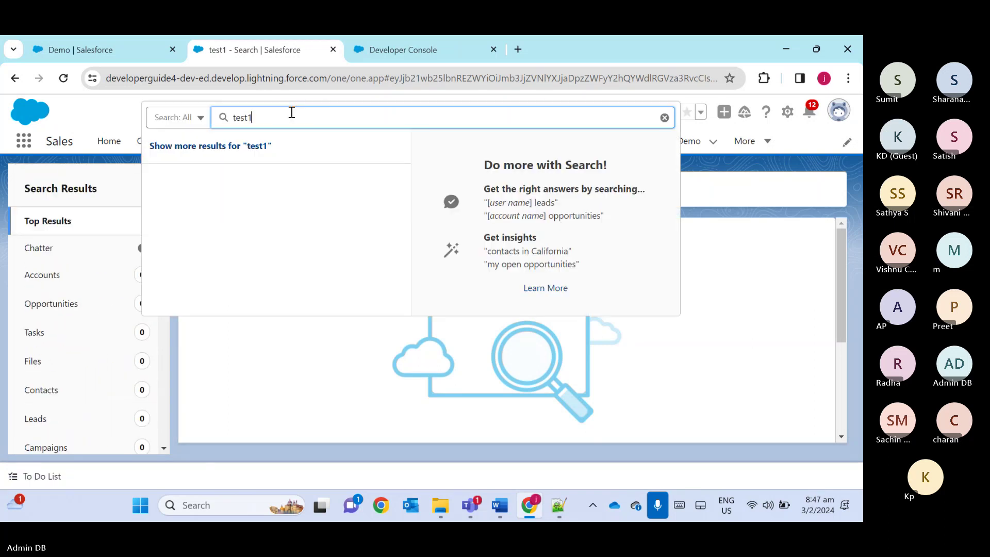
# - Browse the search scope's object types, trying 'demo' as a filter, then close the search panel
pyautogui.click(201, 117)
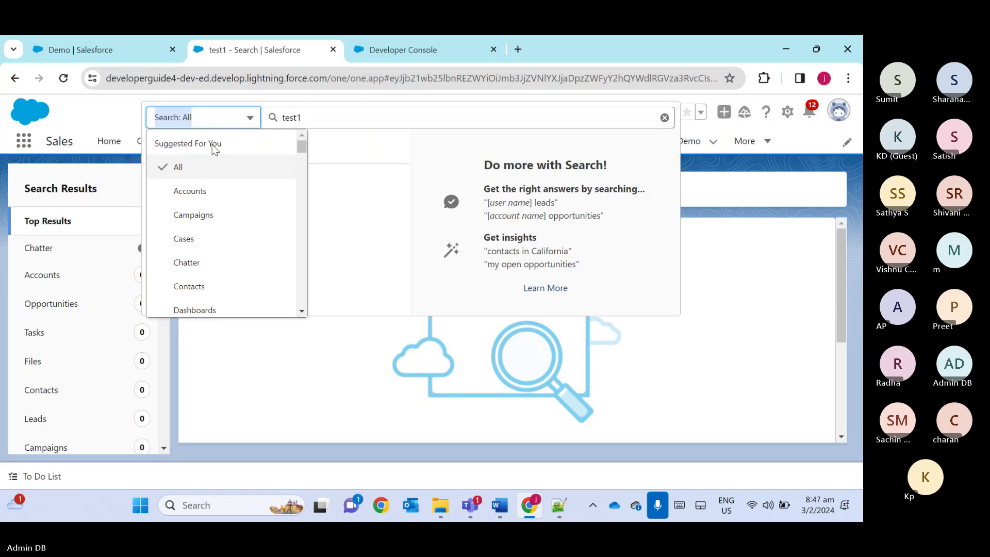
pyautogui.write('demo')
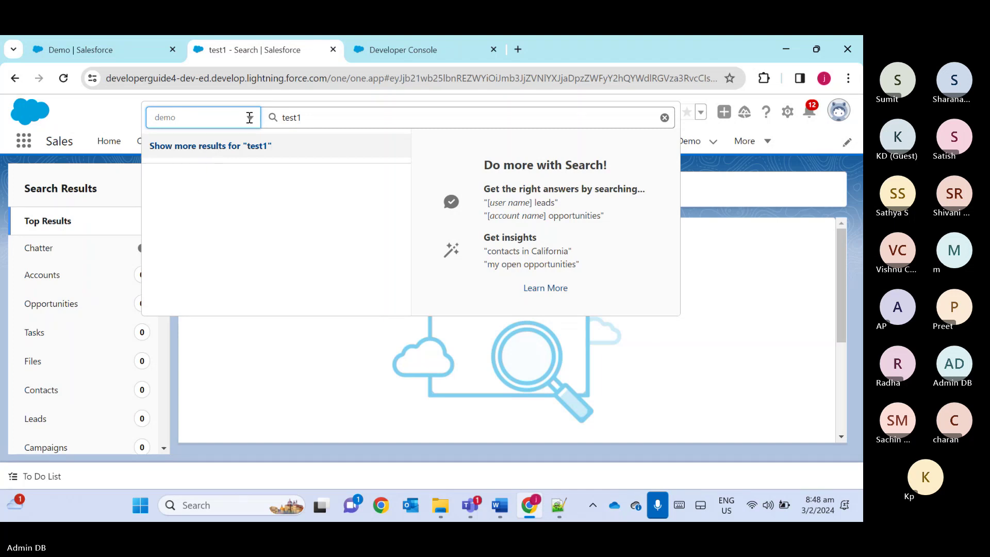
pyautogui.click(216, 126)
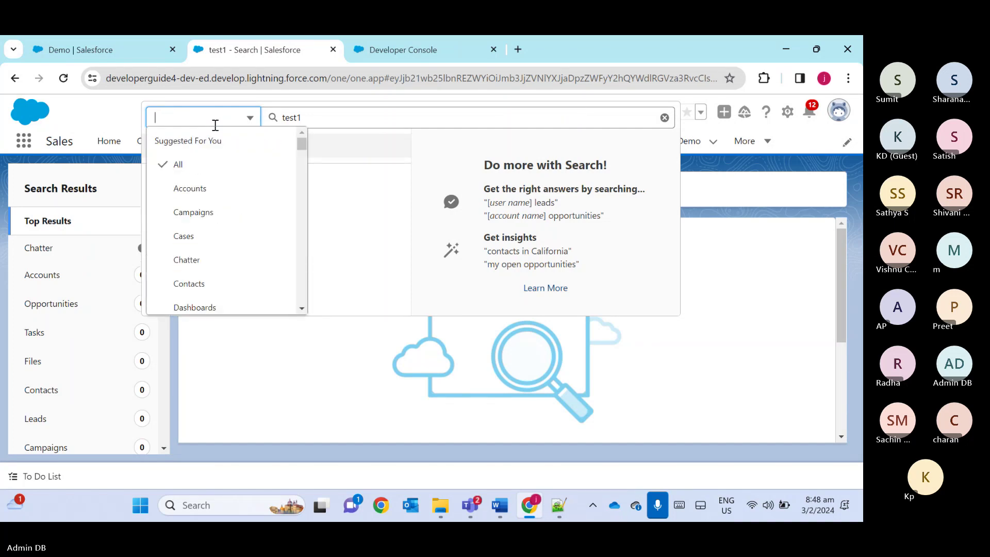
pyautogui.scroll(-6, 195, 225)
pyautogui.scroll(3, 200, 239)
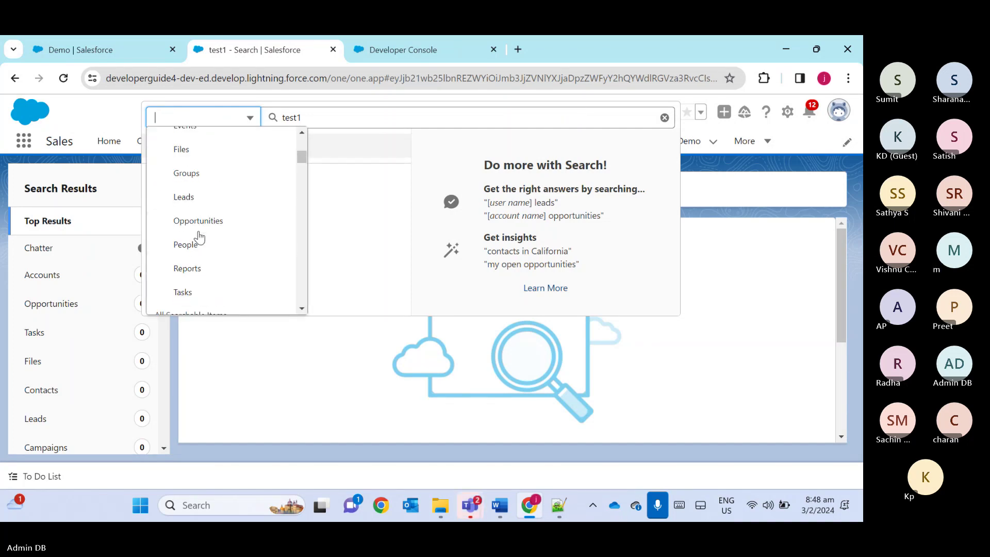
pyautogui.scroll(-6, 199, 238)
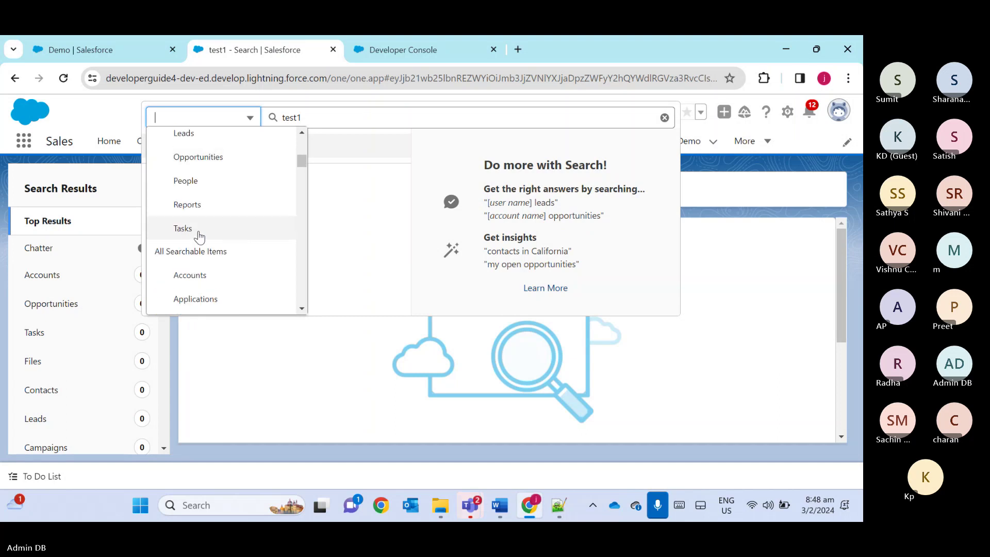
pyautogui.scroll(-10, 199, 237)
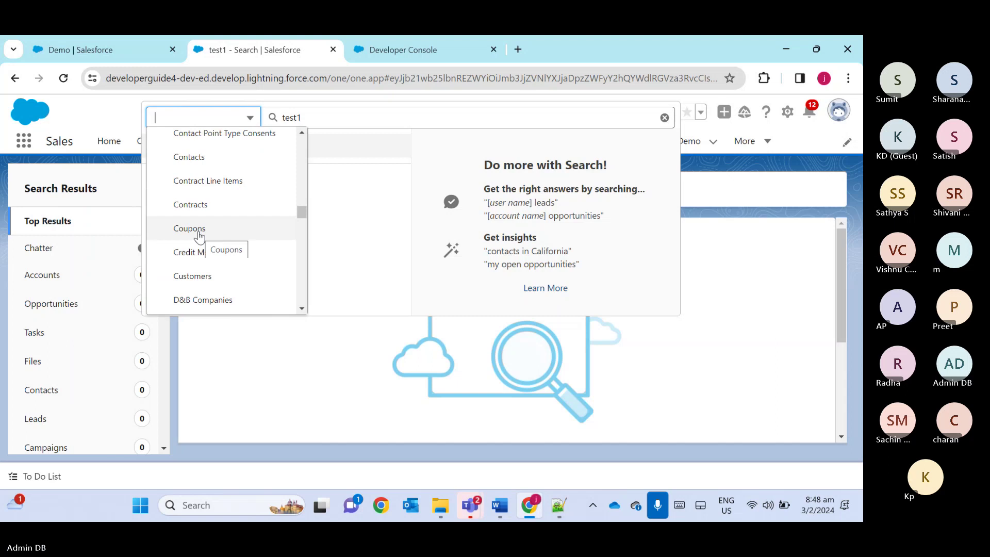
pyautogui.scroll(-1, 199, 238)
pyautogui.scroll(-3, 199, 237)
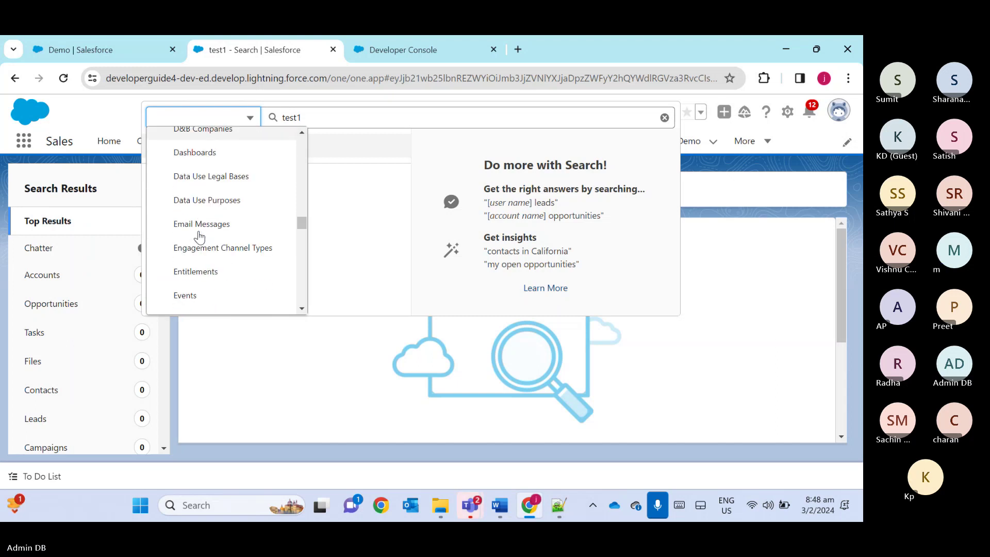
pyautogui.scroll(-15, 200, 237)
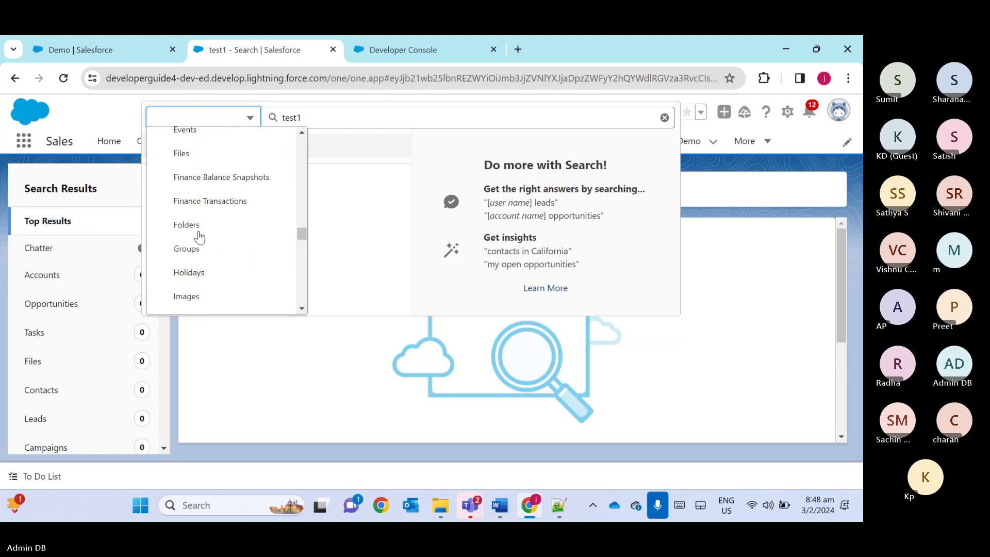
pyautogui.scroll(-3, 199, 235)
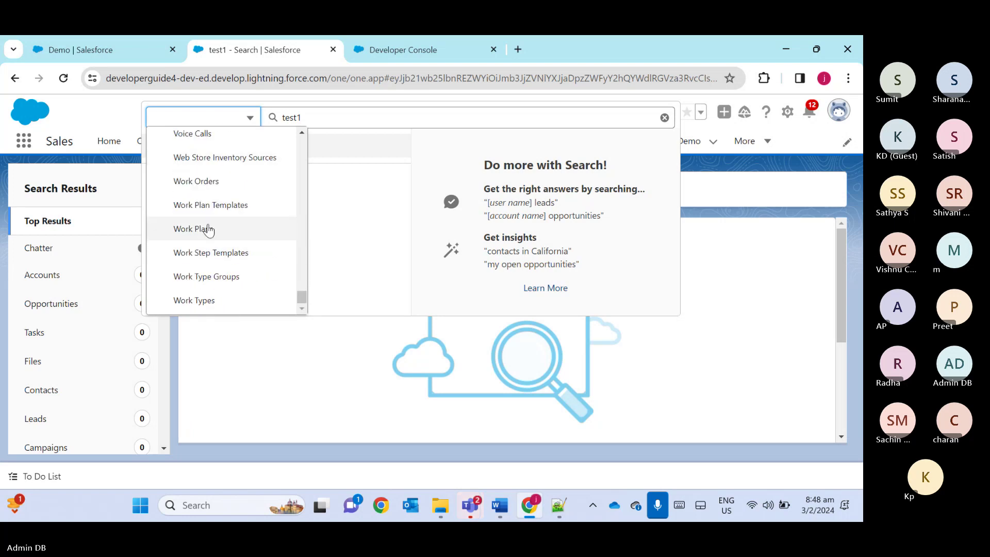
pyautogui.click(338, 149)
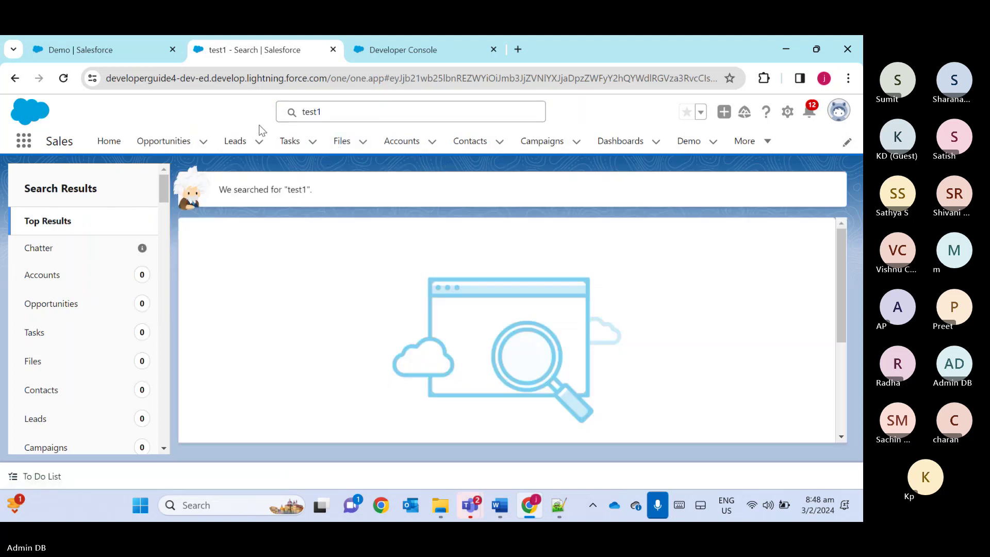
# - Open a New Demo form from the Demo tab menu and dismiss it without saving
pyautogui.click(750, 141)
pyautogui.click(714, 145)
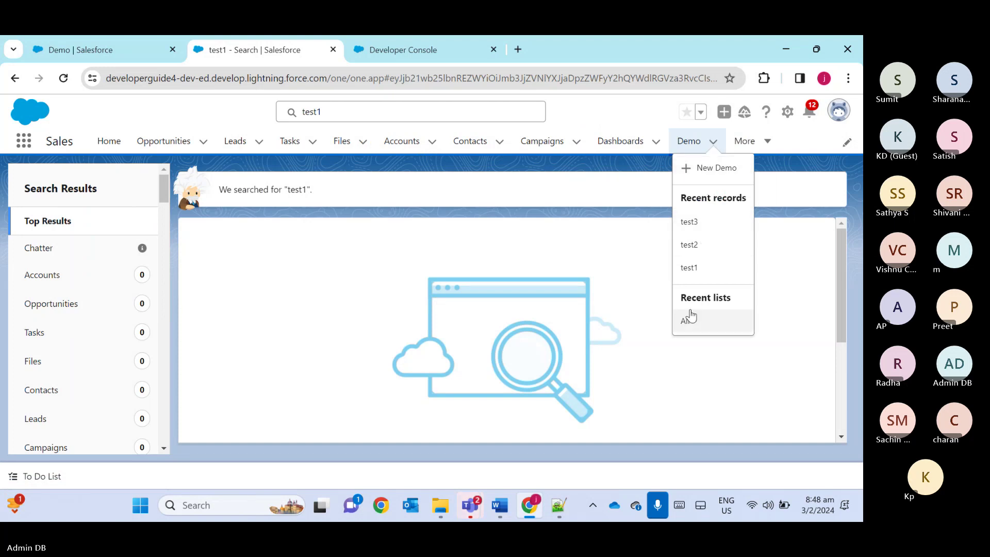
pyautogui.click(713, 169)
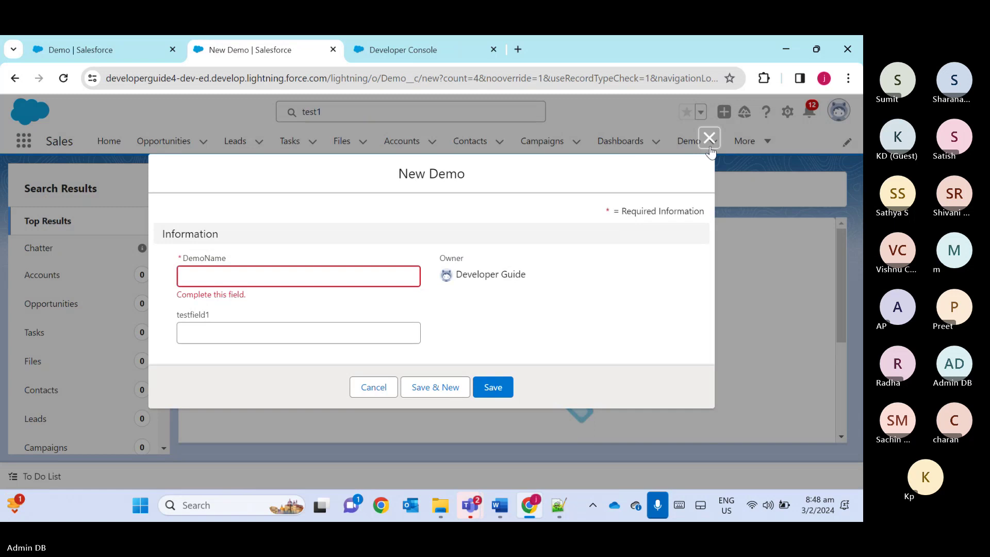
pyautogui.click(709, 145)
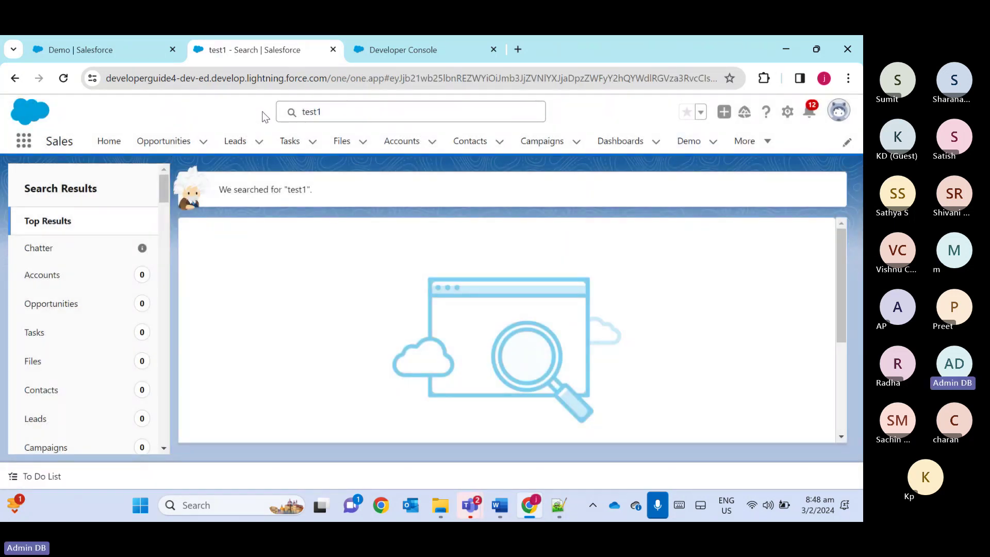
pyautogui.click(332, 111)
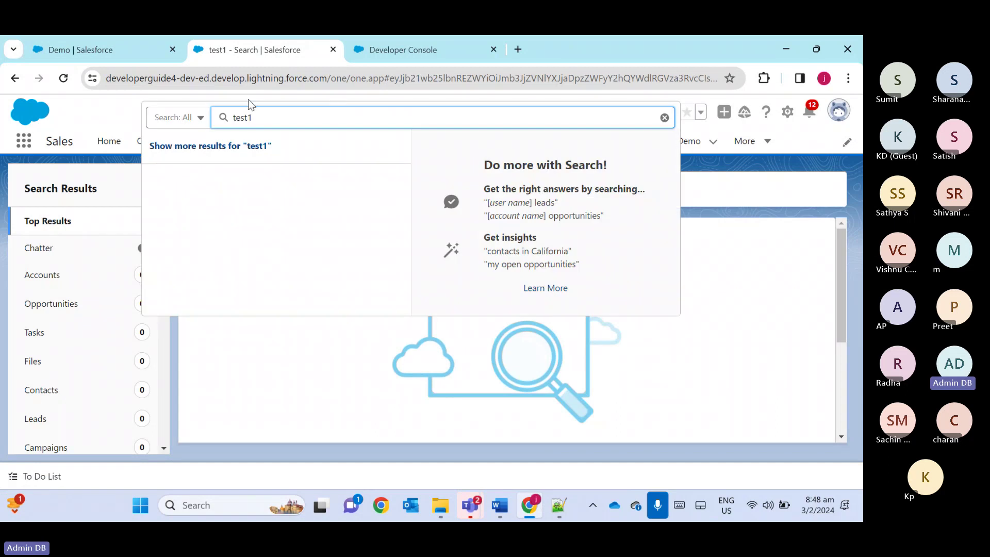
# - Limit the search scope to Accounts and search for 'gchg' instead of 'test1'
pyautogui.click(173, 118)
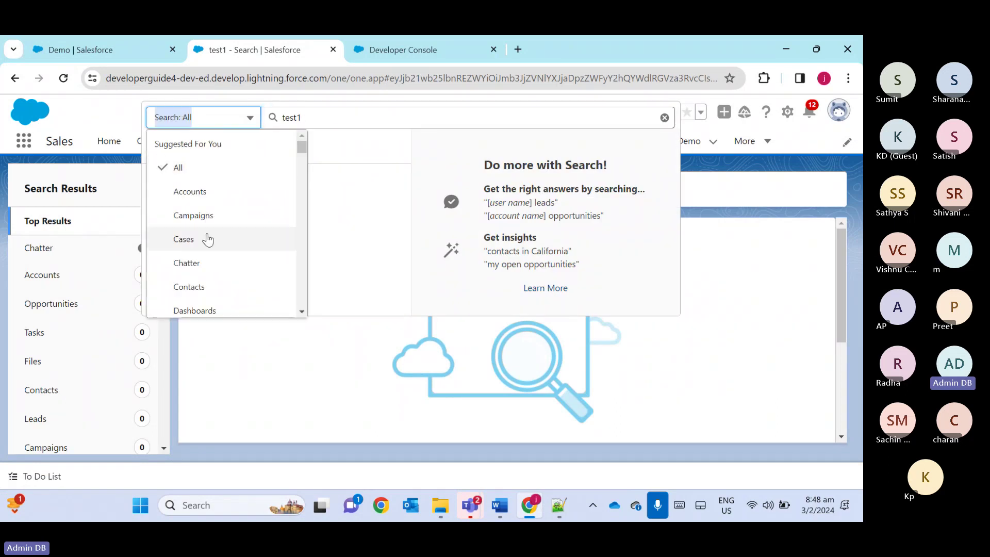
pyautogui.scroll(-4, 206, 224)
pyautogui.scroll(4, 207, 248)
pyautogui.click(192, 192)
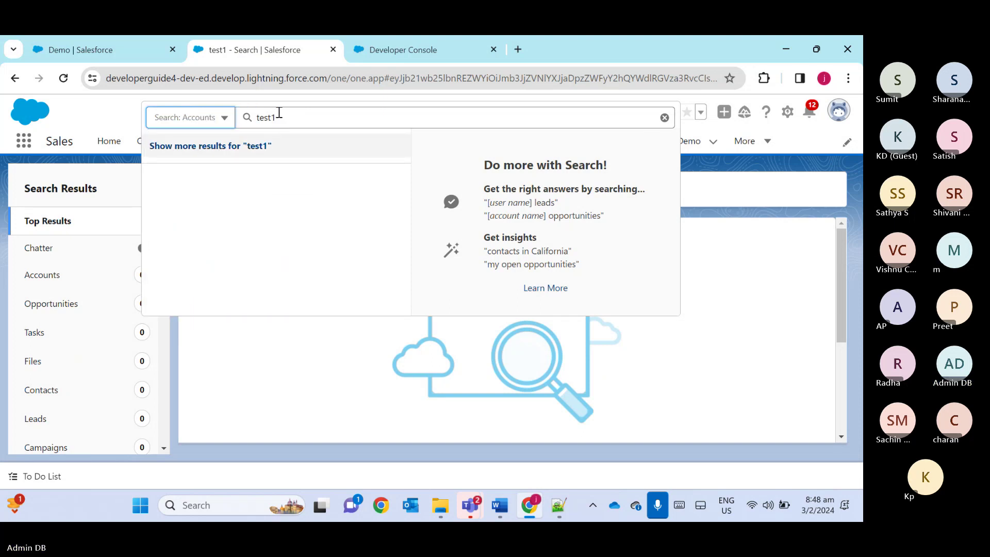
pyautogui.moveTo(279, 113); pyautogui.dragTo(255, 115)
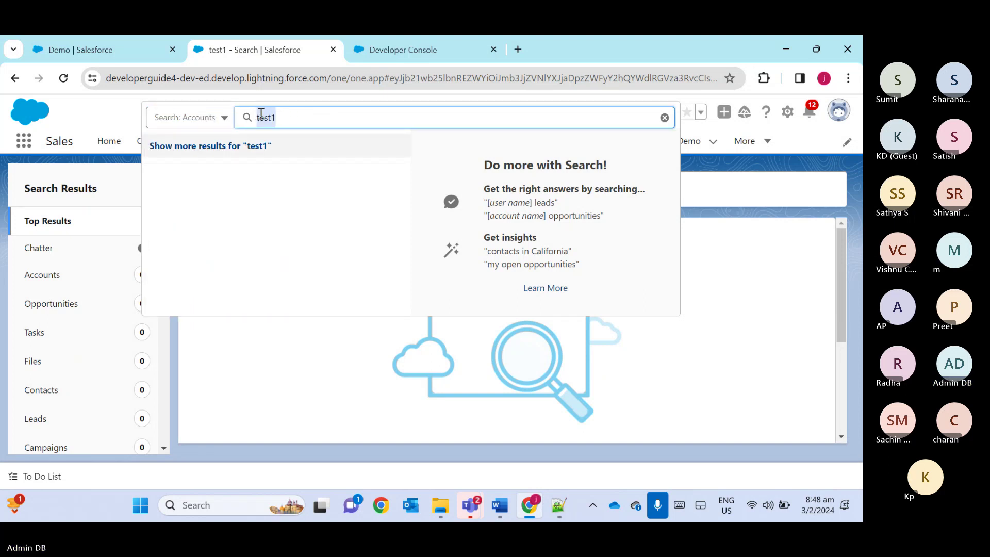
pyautogui.press('BackSpace')
pyautogui.write('gchg')
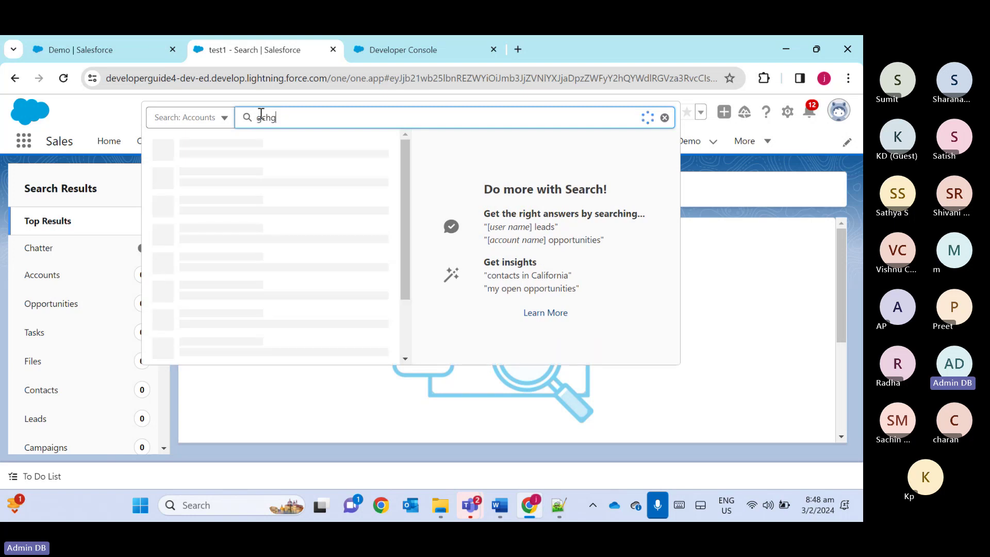
pyautogui.press('Return')
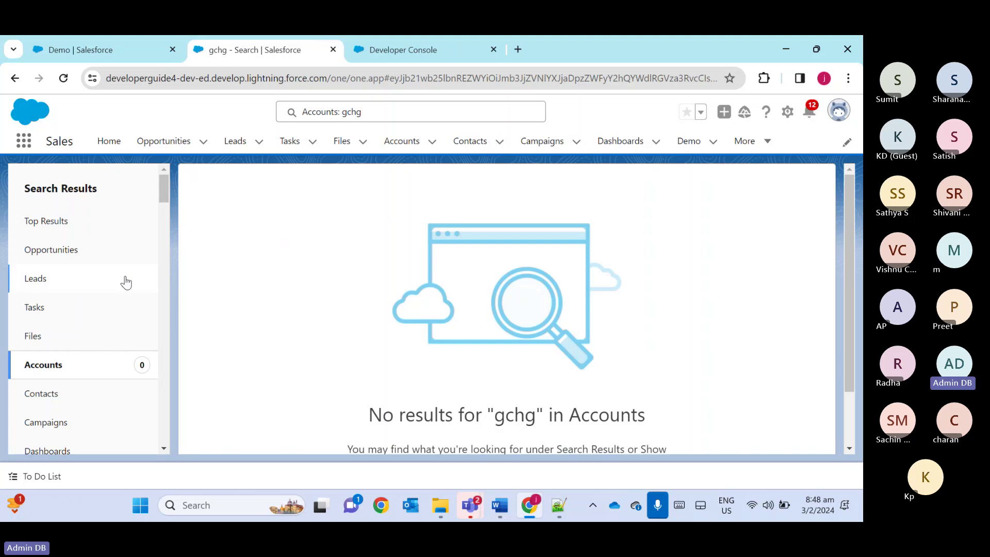
# - Review the empty 'gchg' results, revisit the object type list, then collapse the search panel
pyautogui.scroll(-5, 97, 287)
pyautogui.scroll(-6, 90, 287)
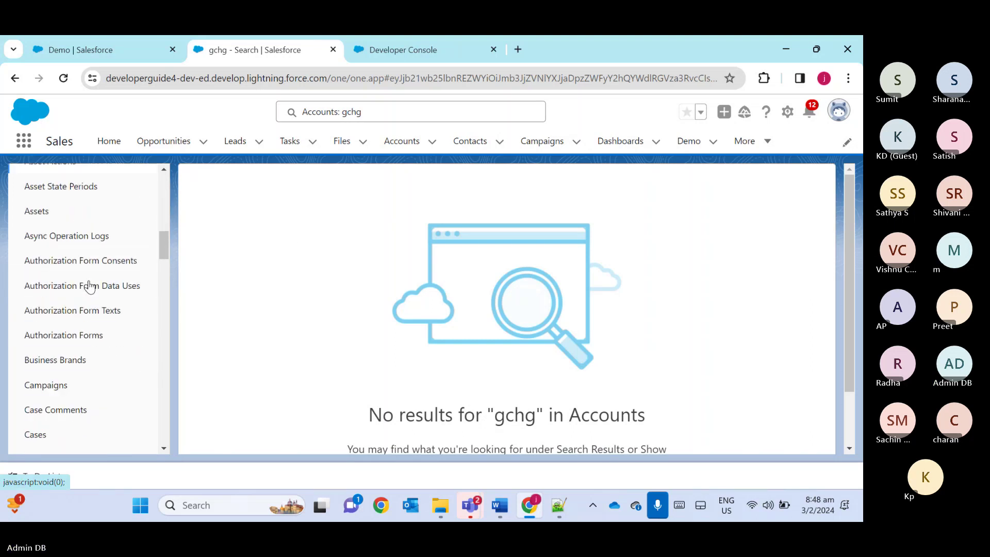
pyautogui.scroll(5, 90, 287)
pyautogui.scroll(5, 90, 285)
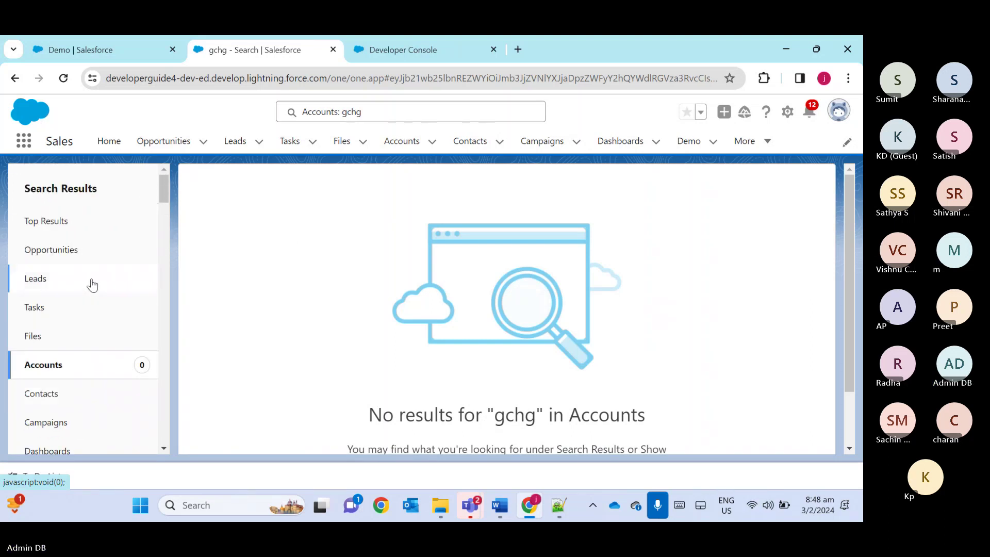
pyautogui.click(425, 107)
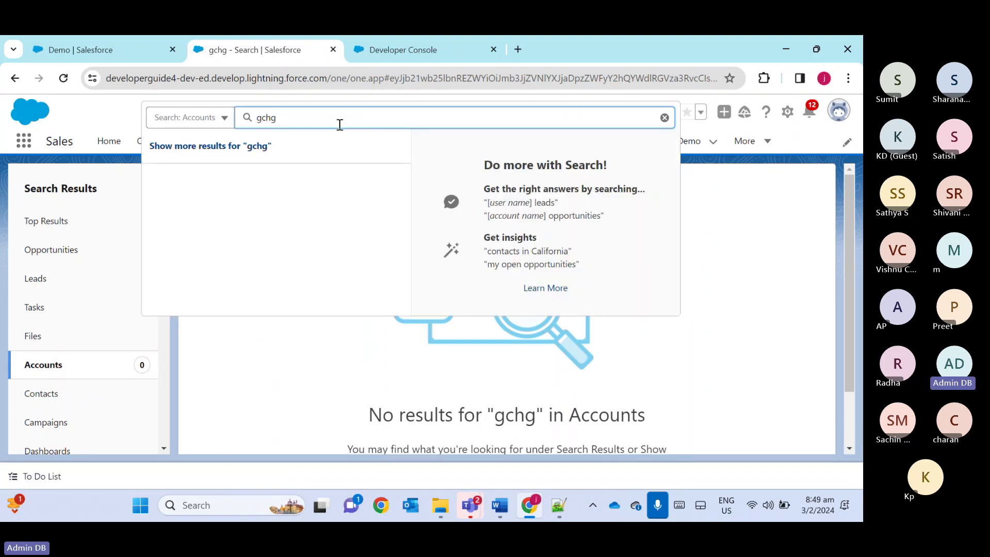
pyautogui.press('BackSpace')
pyautogui.press('BackSpace')
pyautogui.press('BackSpace')
pyautogui.press('BackSpace')
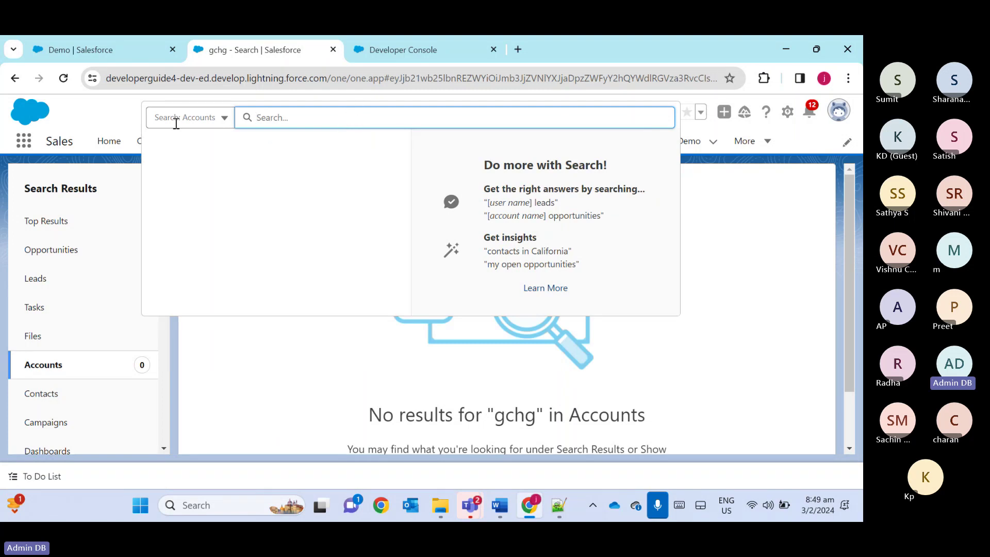
pyautogui.click(216, 116)
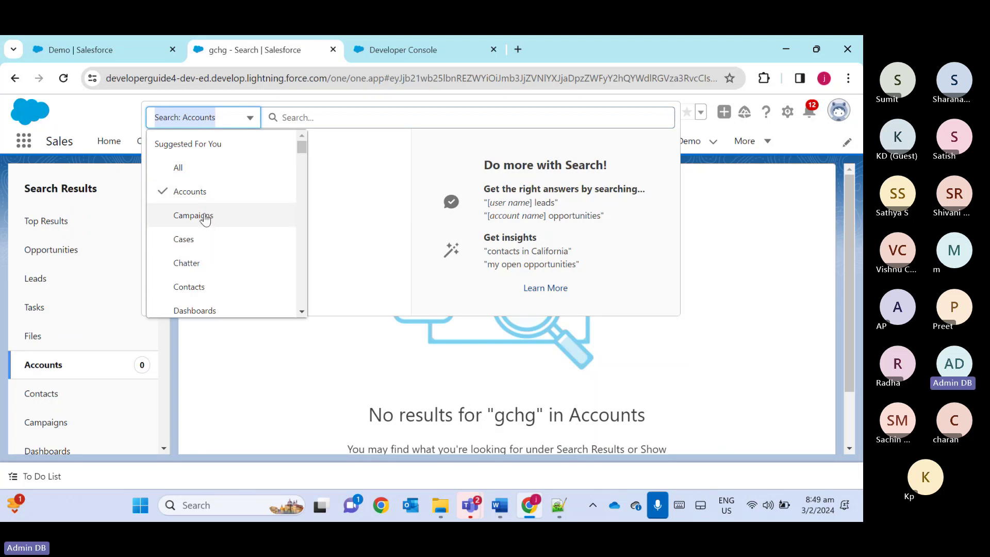
pyautogui.scroll(-10, 206, 217)
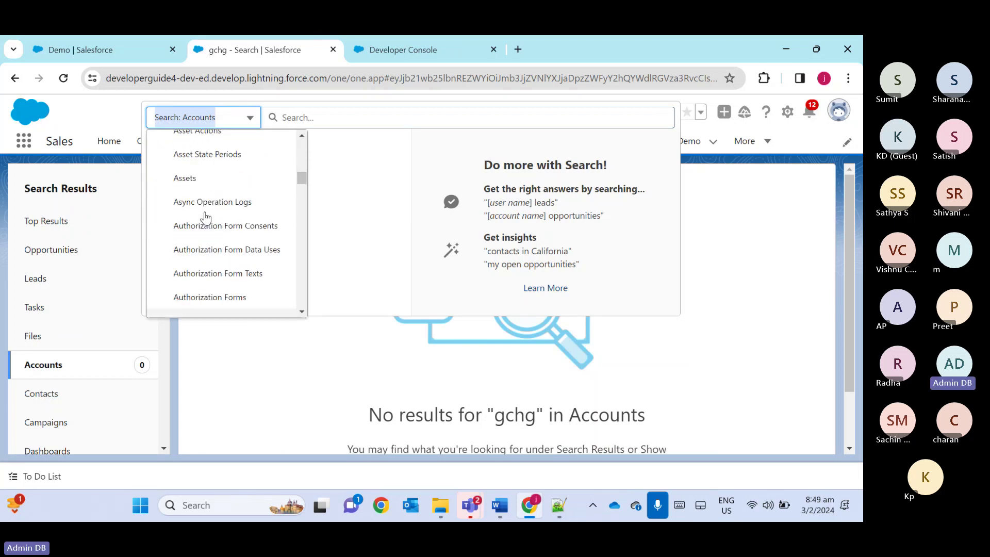
pyautogui.scroll(-5, 232, 196)
pyautogui.click(323, 122)
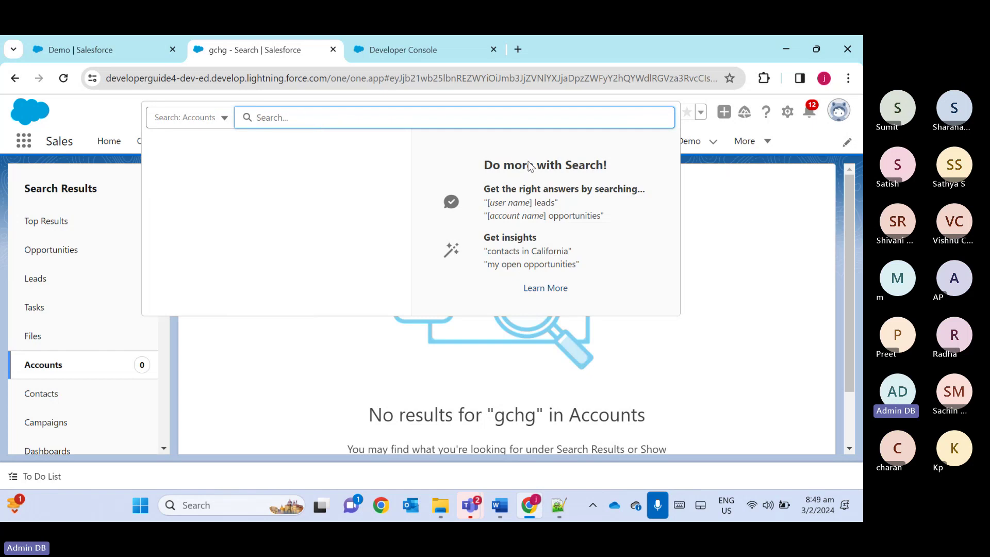
pyautogui.click(739, 221)
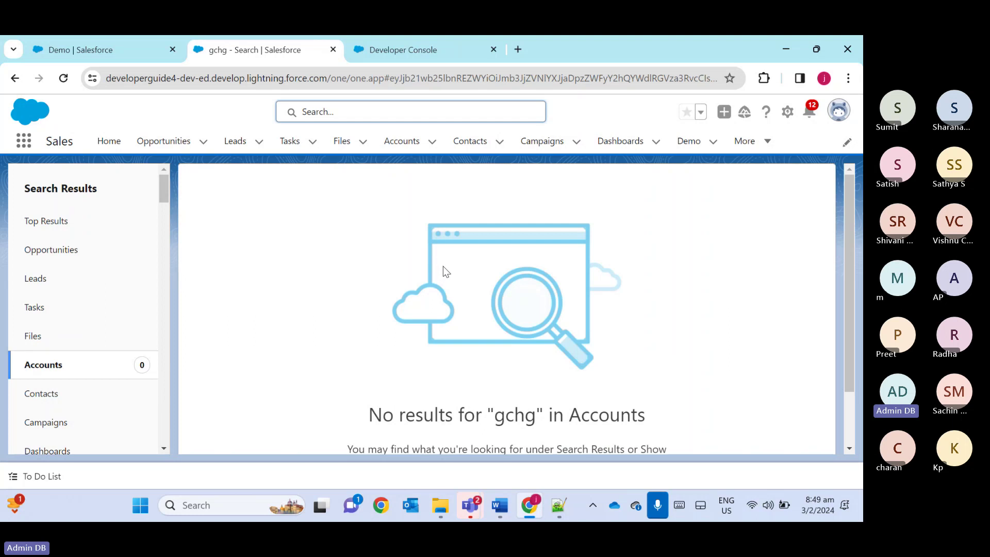
pyautogui.click(412, 54)
pyautogui.click(205, 51)
# - Open personal settings from the profile menu in a new tab and go to Reset My Security Token
pyautogui.click(838, 111)
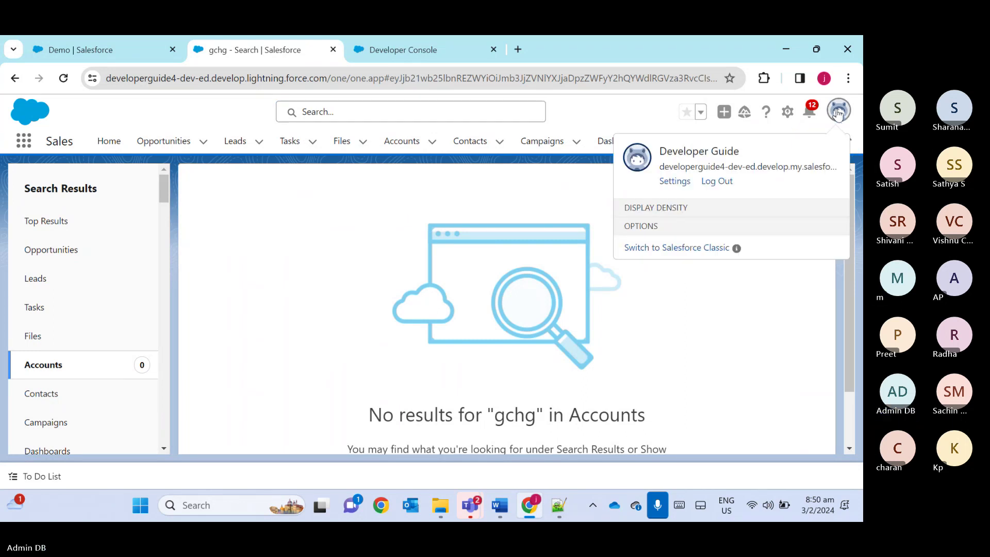
pyautogui.click(675, 181)
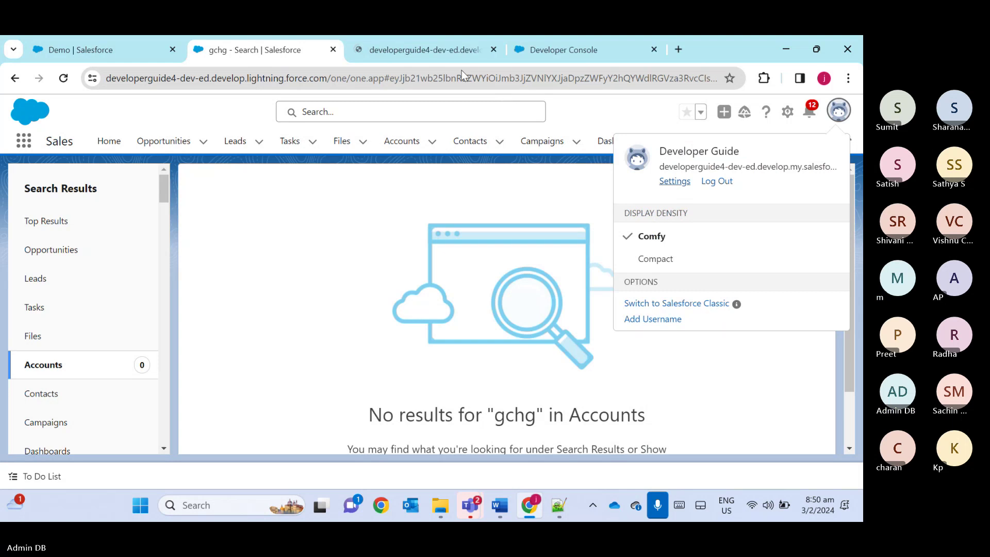
pyautogui.click(391, 58)
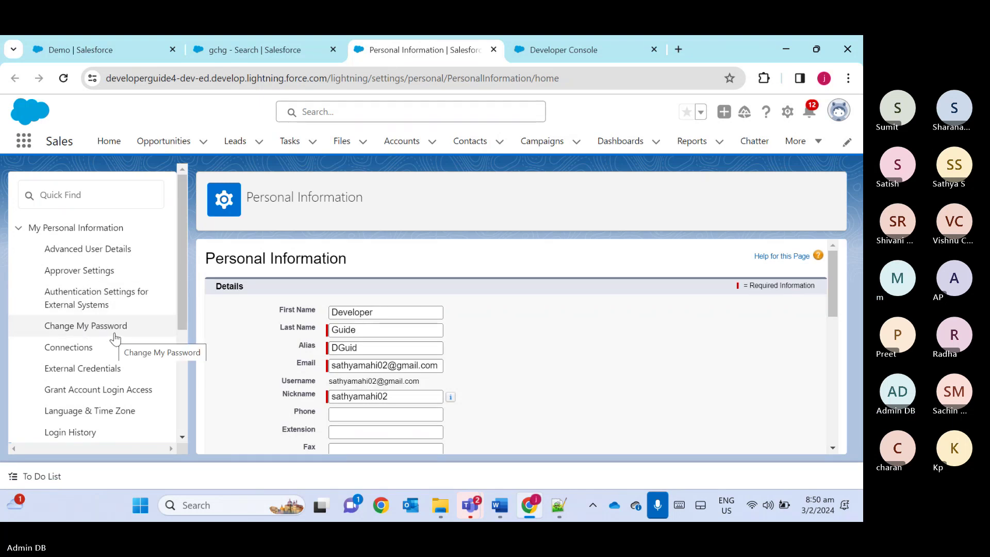
pyautogui.click(103, 332)
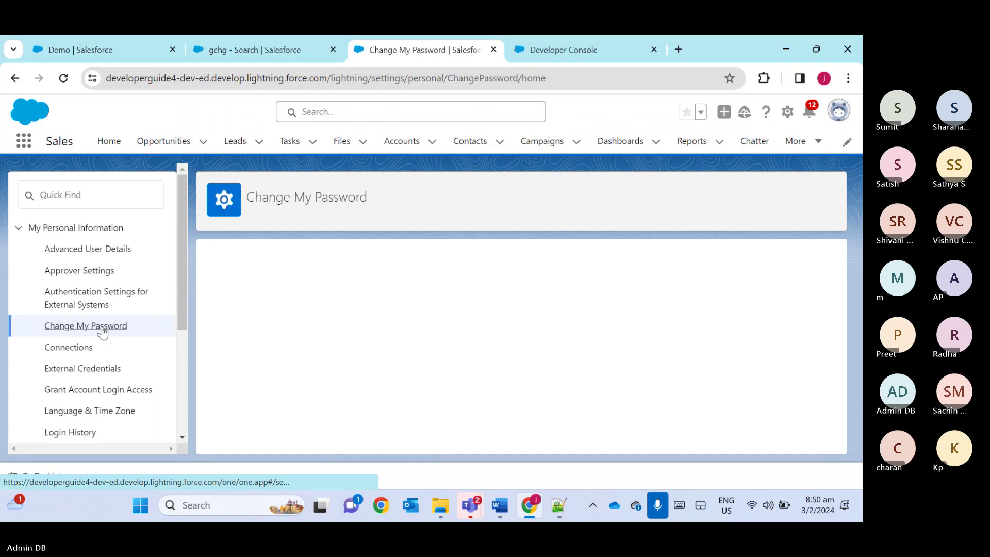
pyautogui.scroll(-2, 79, 364)
pyautogui.scroll(-1, 78, 363)
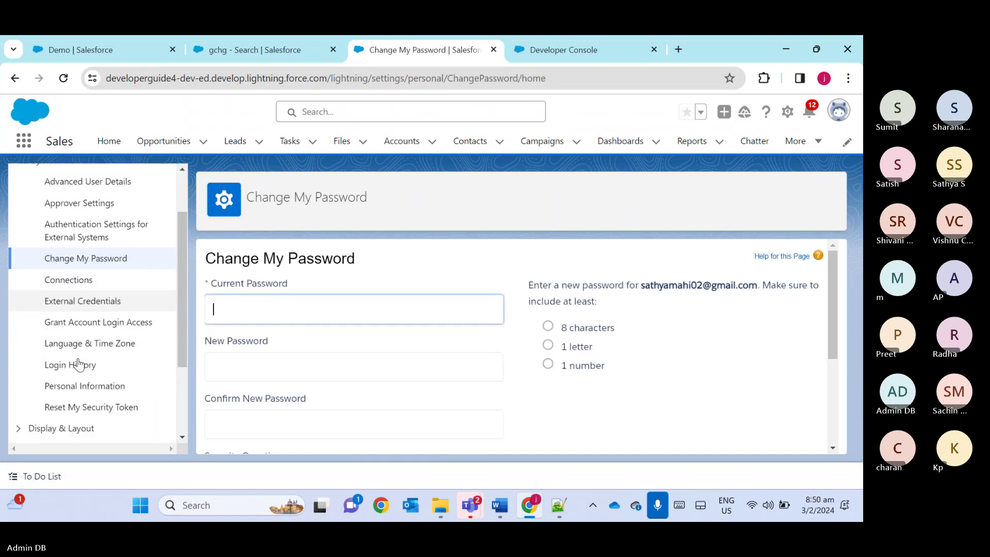
pyautogui.click(79, 407)
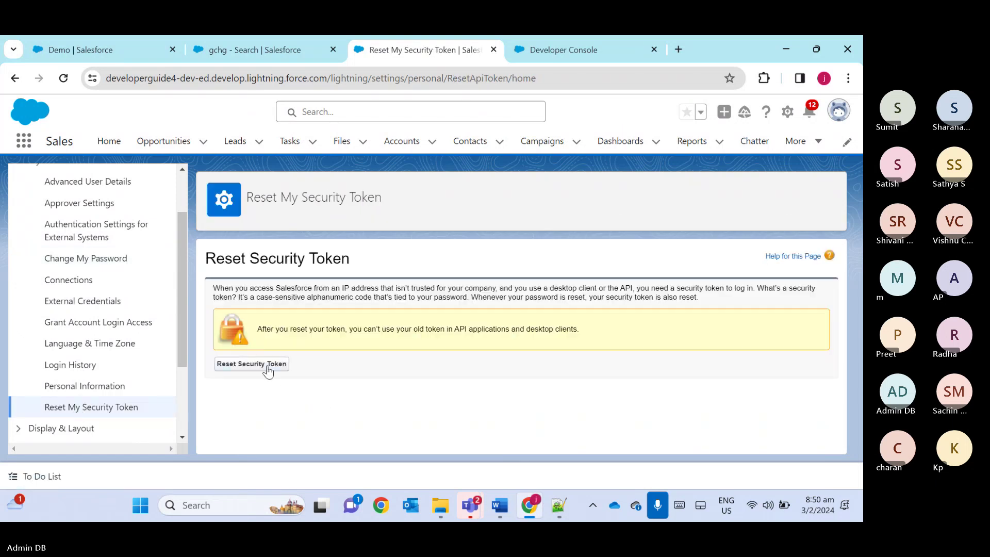
# - Reset the security token, then look through the profile menu and setup sidebar before closing the menu
pyautogui.click(268, 365)
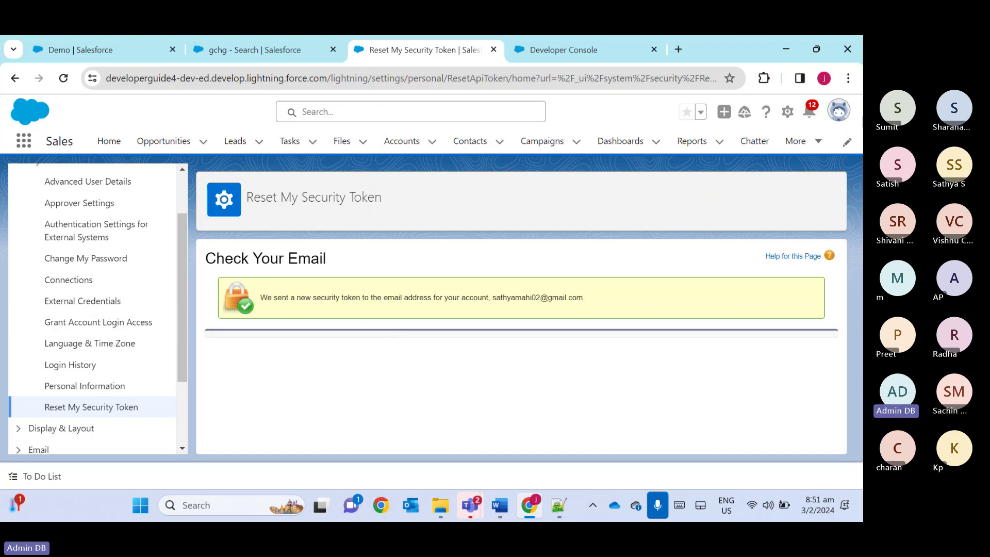
pyautogui.click(839, 111)
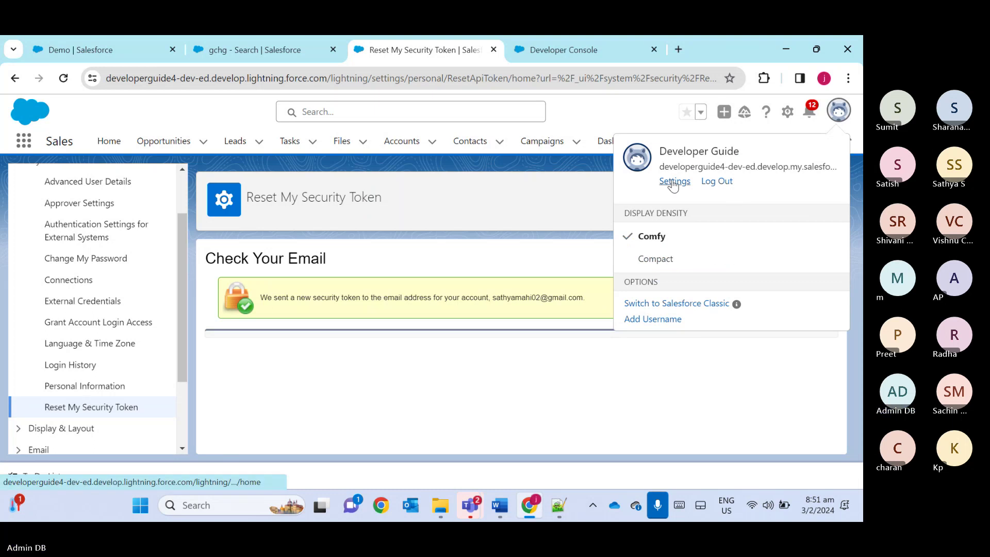
pyautogui.scroll(1, 78, 279)
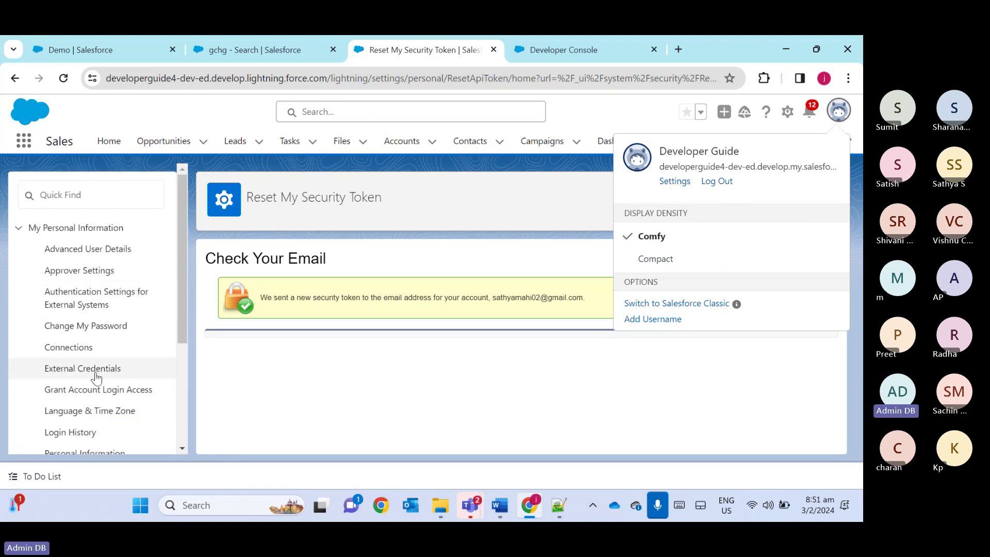
pyautogui.scroll(-3, 96, 374)
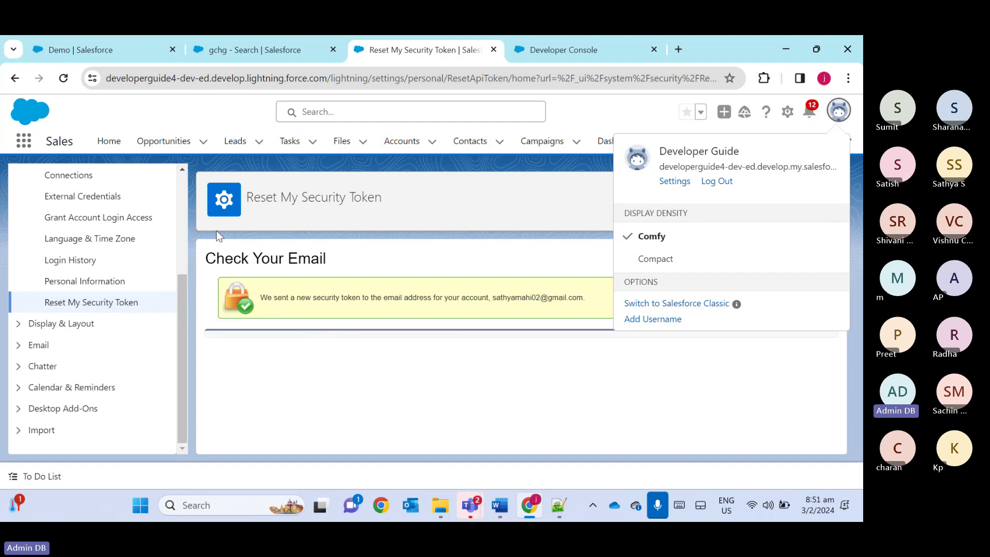
pyautogui.scroll(3, 102, 325)
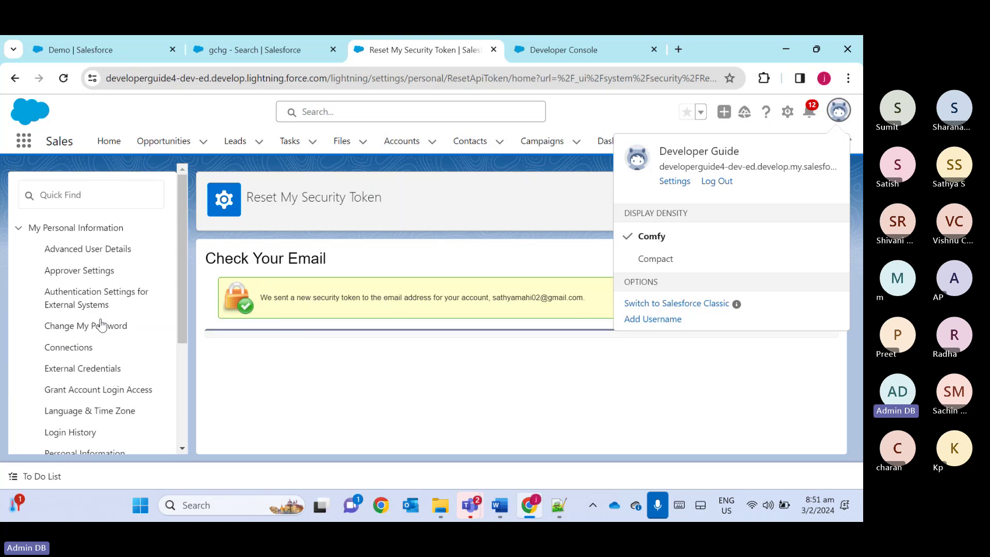
pyautogui.scroll(-1, 103, 343)
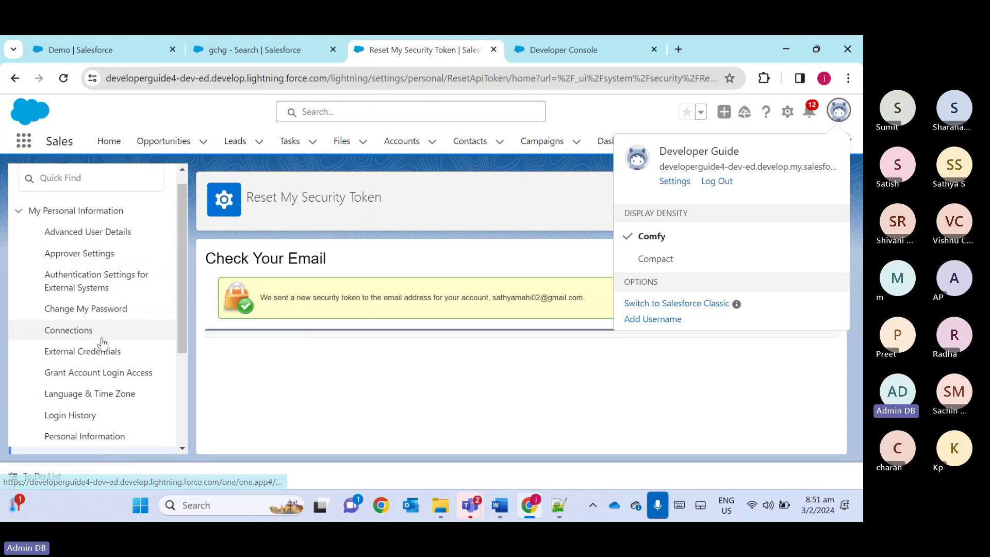
pyautogui.scroll(-3, 103, 344)
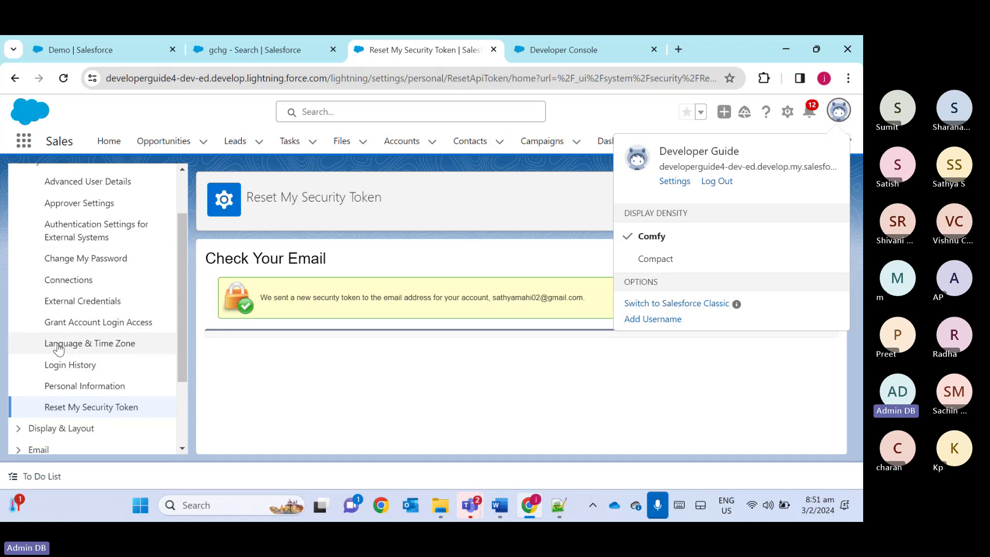
pyautogui.scroll(-1, 71, 377)
pyautogui.scroll(-3, 71, 376)
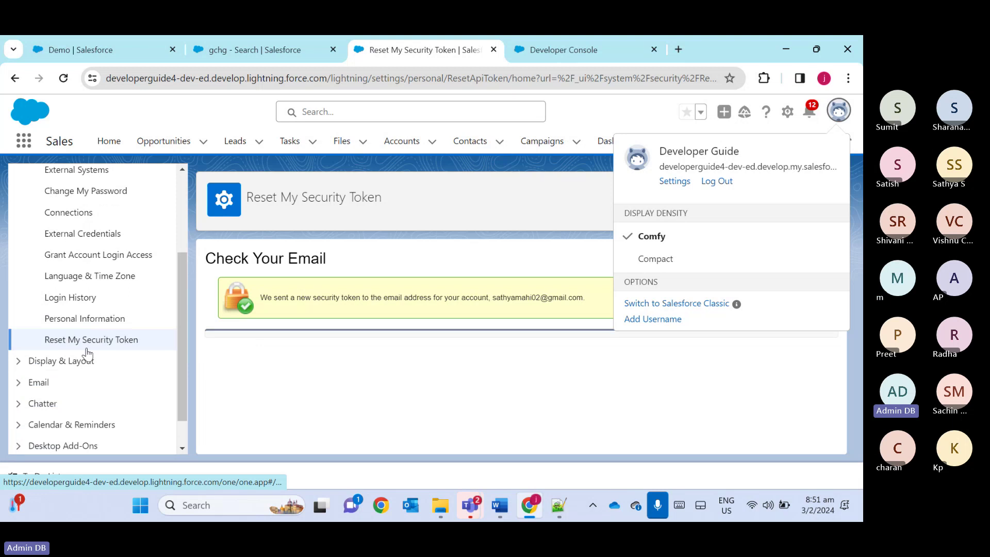
pyautogui.scroll(-2, 98, 340)
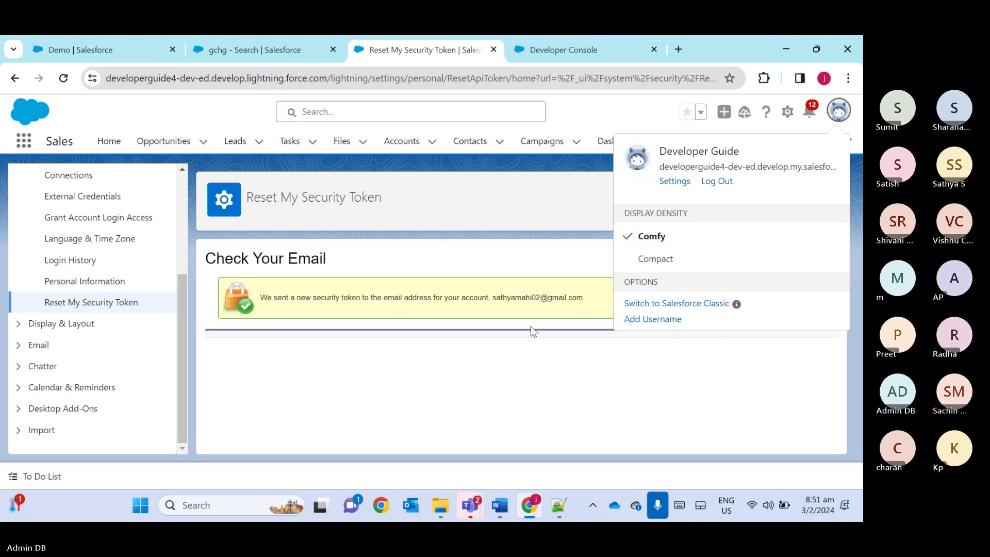
pyautogui.click(566, 214)
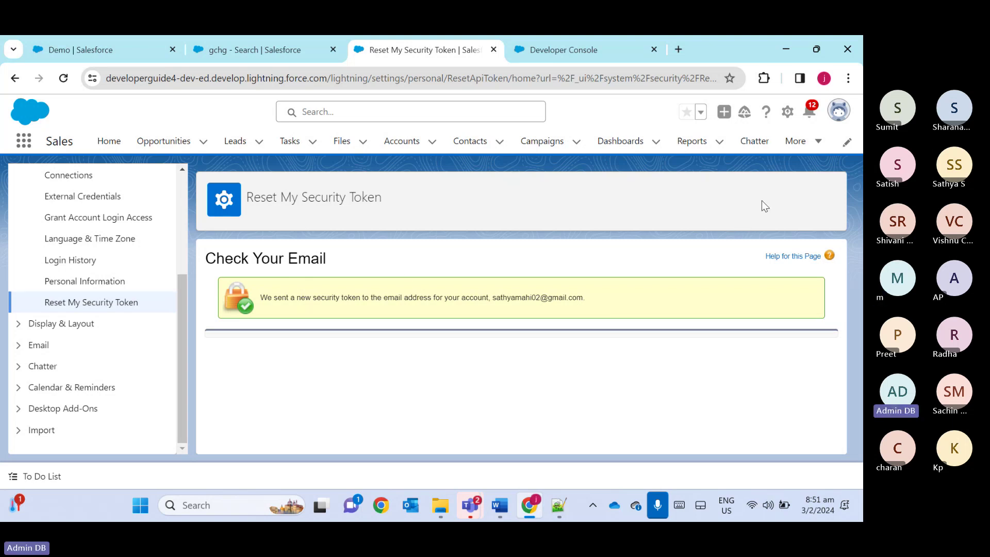
# - In the Sales app navigation editor, drag Demo above Chatter and save the new order
pyautogui.click(848, 143)
pyautogui.scroll(-4, 305, 320)
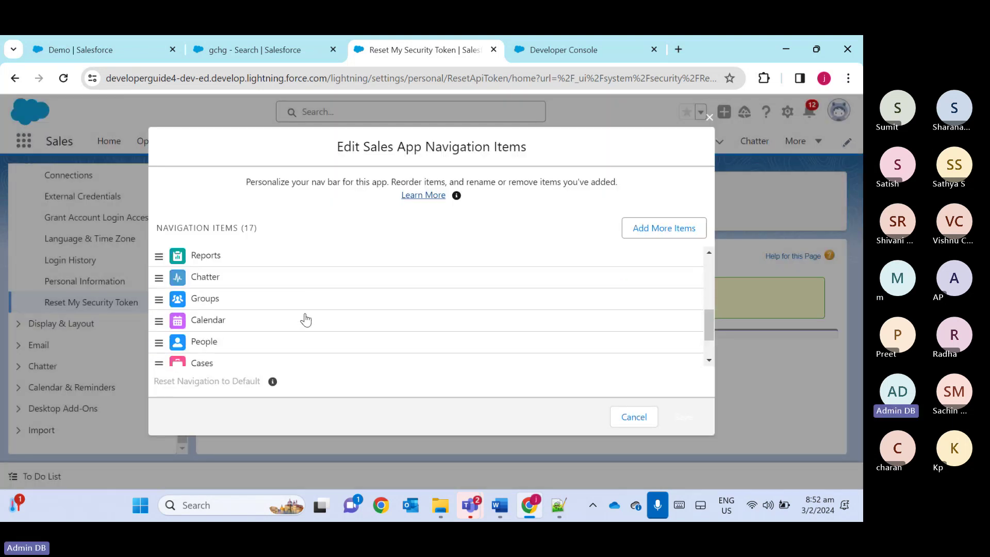
pyautogui.scroll(-1, 305, 320)
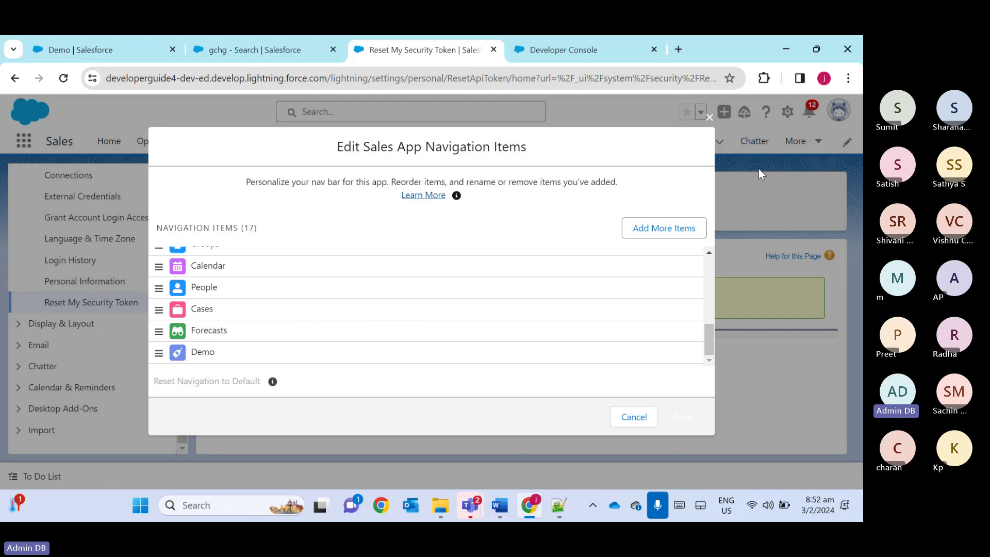
pyautogui.click(710, 118)
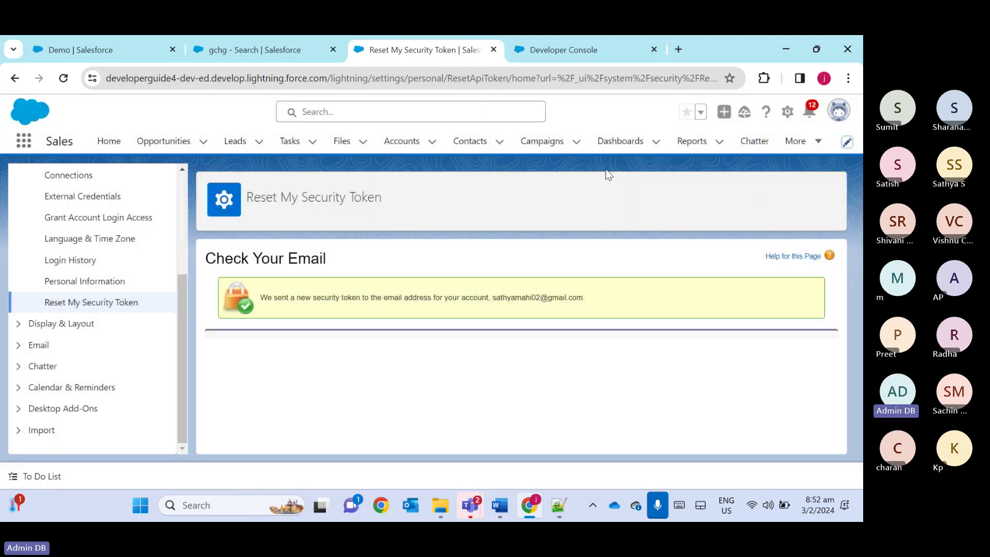
pyautogui.click(848, 143)
pyautogui.scroll(-3, 214, 363)
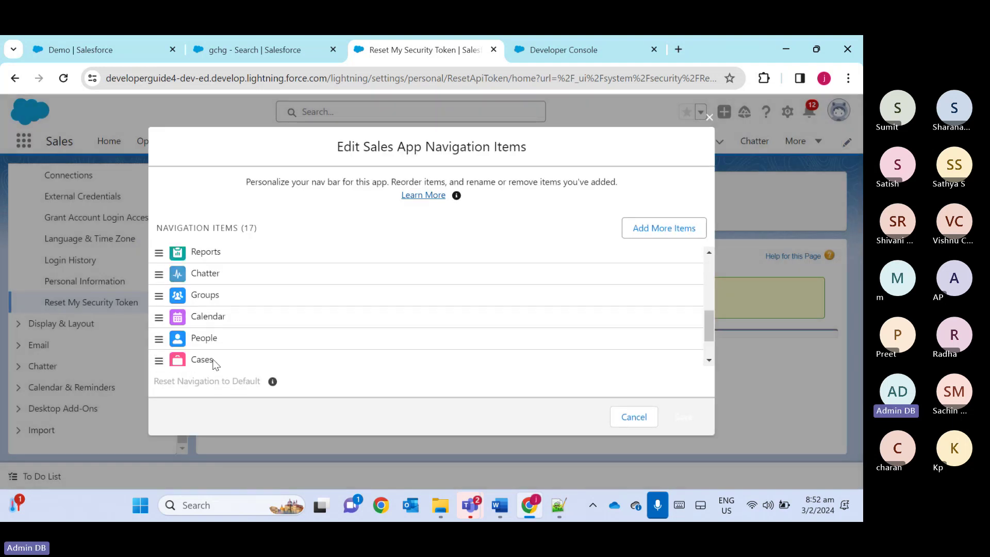
pyautogui.scroll(-2, 214, 361)
pyautogui.moveTo(159, 352); pyautogui.dragTo(161, 291)
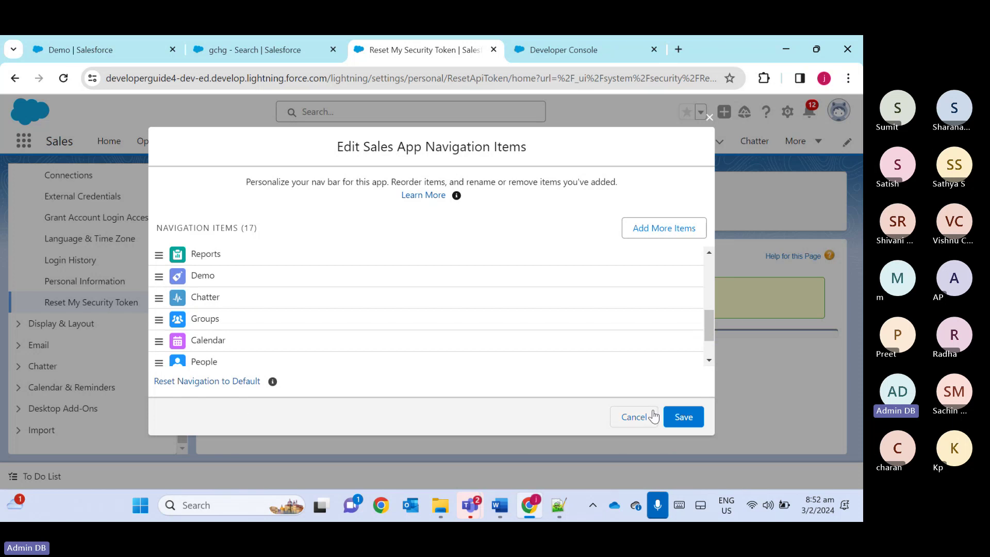
pyautogui.click(688, 417)
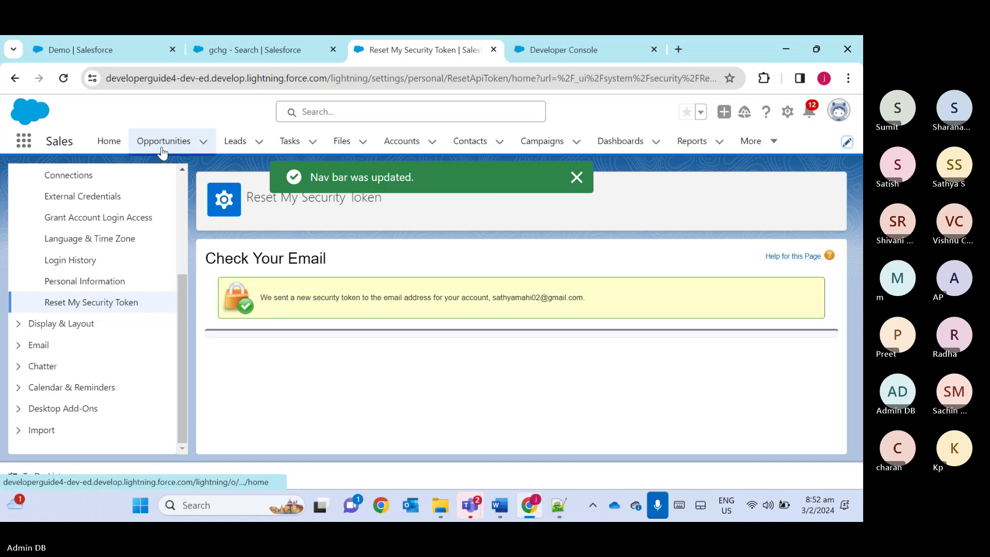
# - Reload to confirm Demo's new nav bar position, then bring the Teams meeting window forward
pyautogui.click(64, 79)
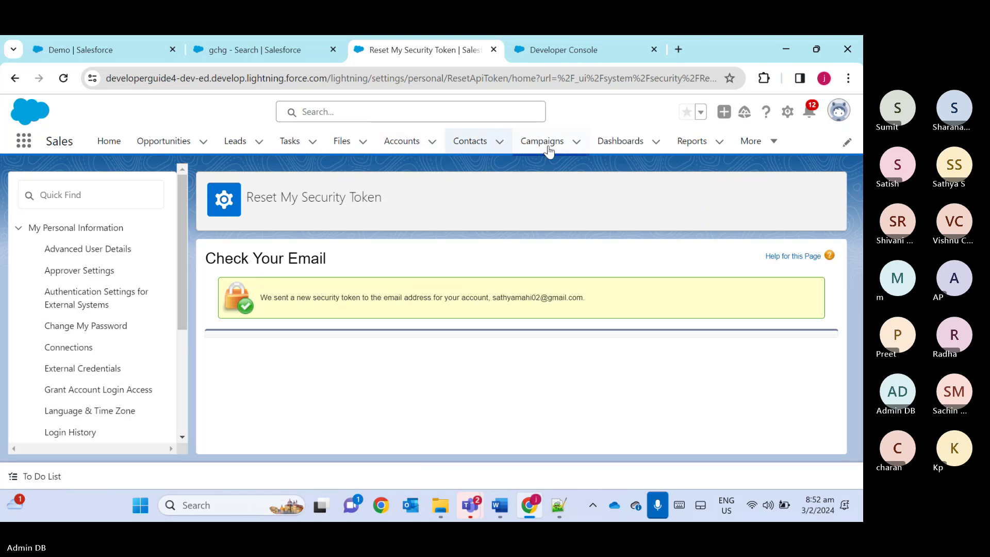
pyautogui.click(776, 144)
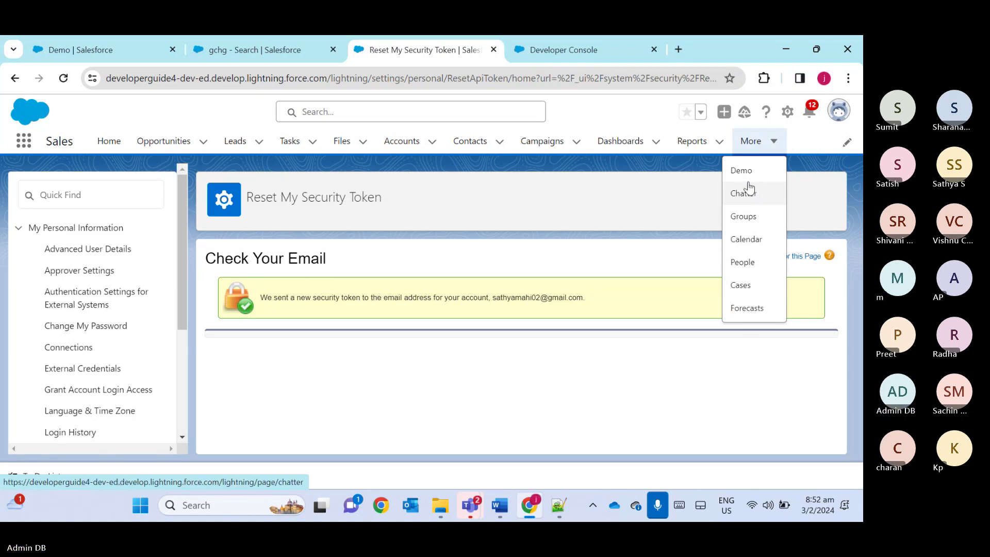
pyautogui.click(470, 506)
# - In the Teams meeting, mute then unmute the microphone, then minimize the meeting window
pyautogui.click(619, 340)
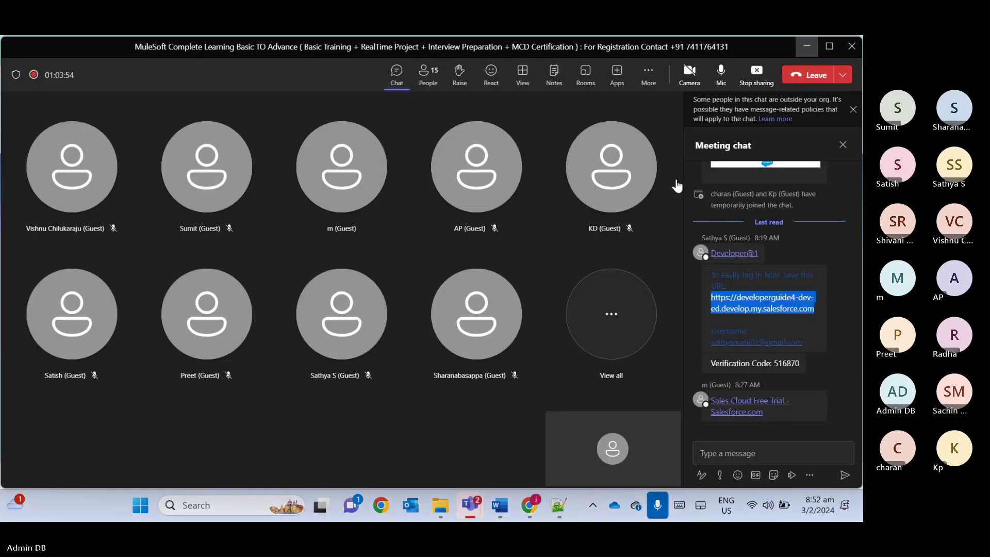
pyautogui.click(721, 72)
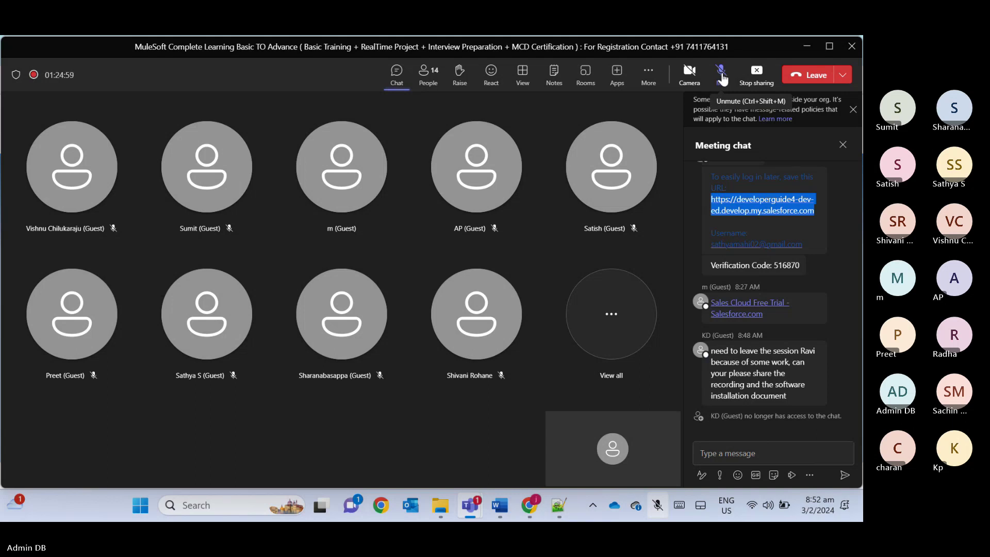
pyautogui.click(721, 77)
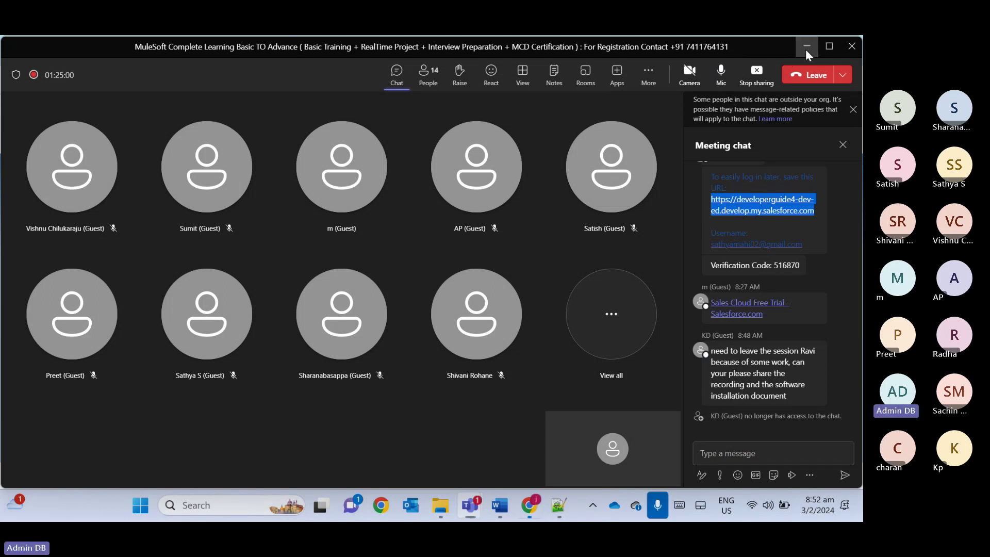
pyautogui.click(807, 46)
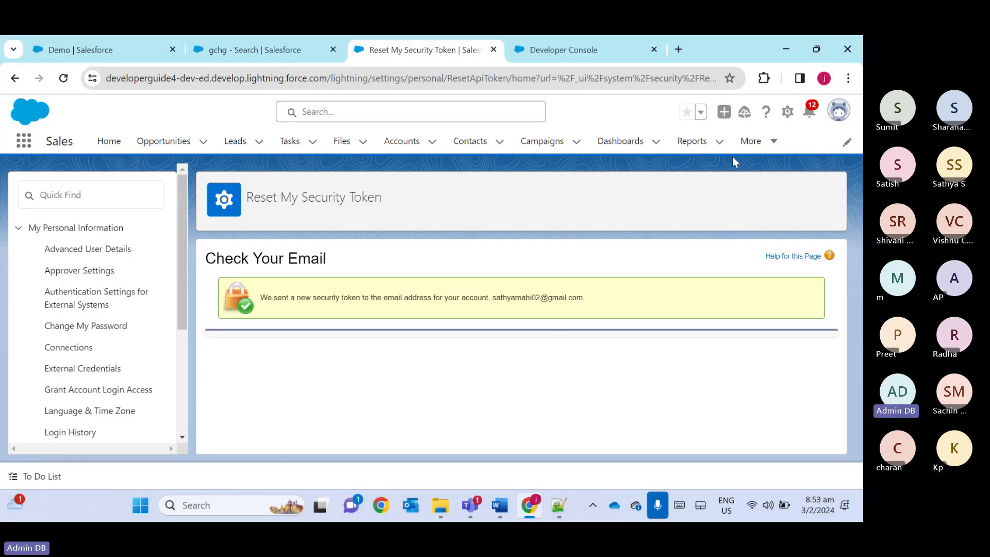
# - Move Demo directly under Home in the Sales app navigation items, save, and open Demo
pyautogui.click(773, 146)
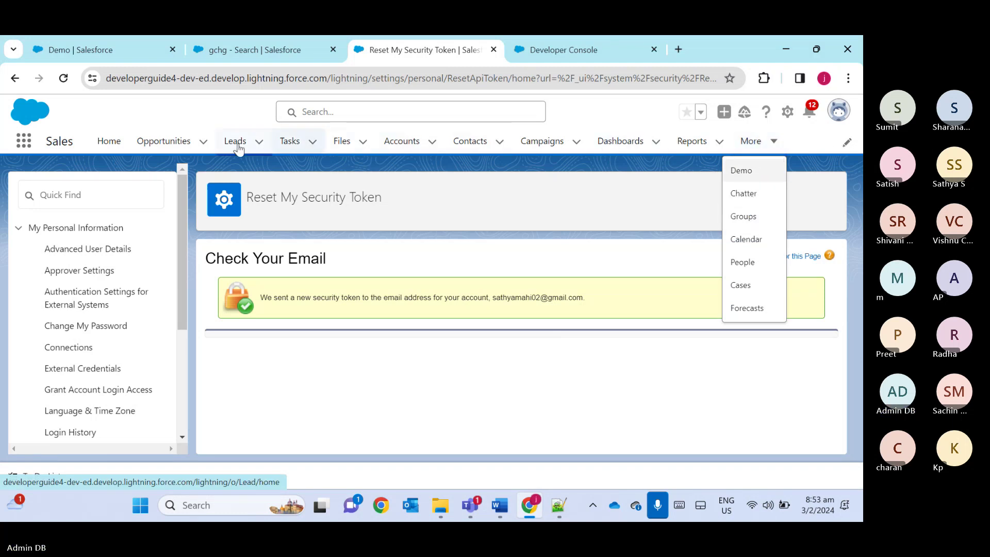
pyautogui.click(847, 143)
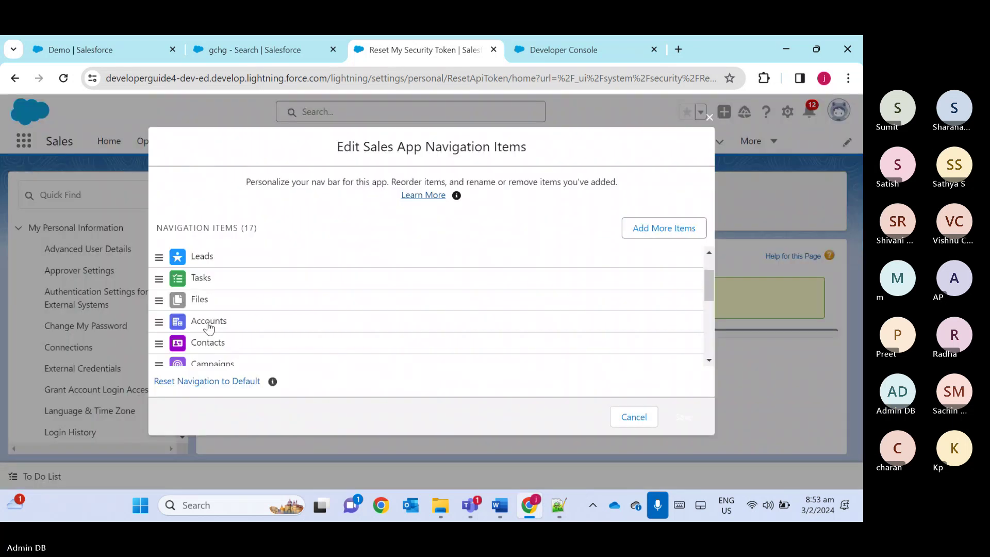
pyautogui.scroll(-5, 207, 326)
pyautogui.scroll(5, 208, 328)
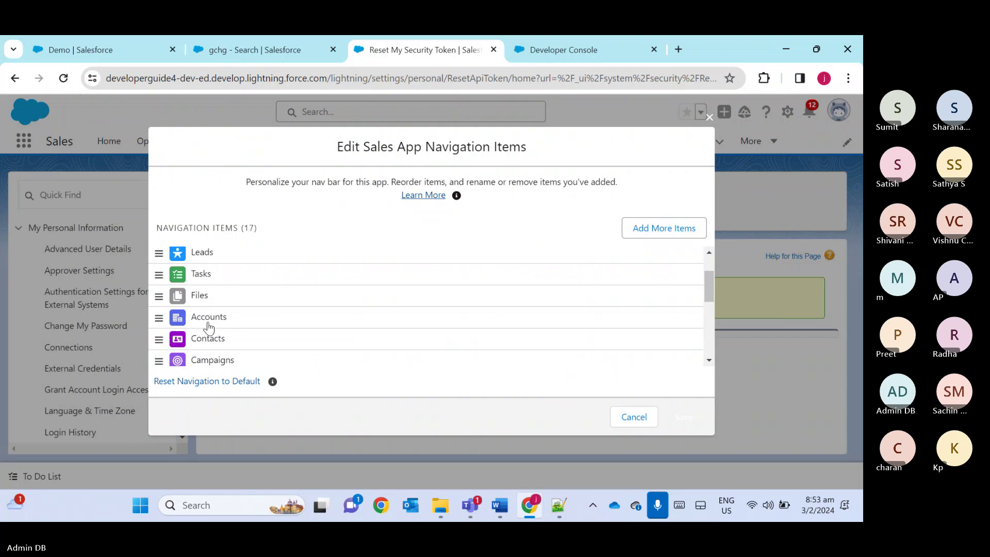
pyautogui.scroll(-3, 209, 327)
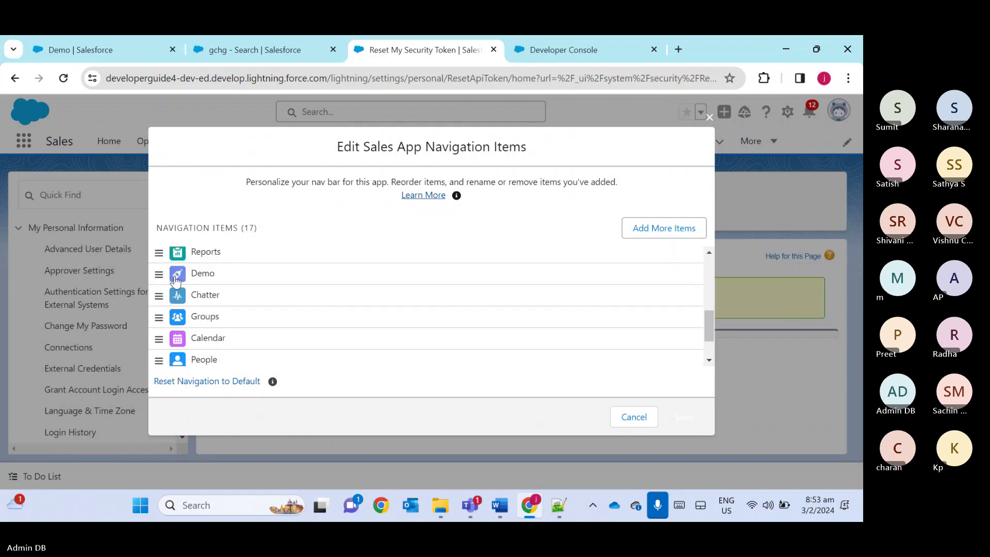
pyautogui.moveTo(159, 272); pyautogui.dragTo(161, 308)
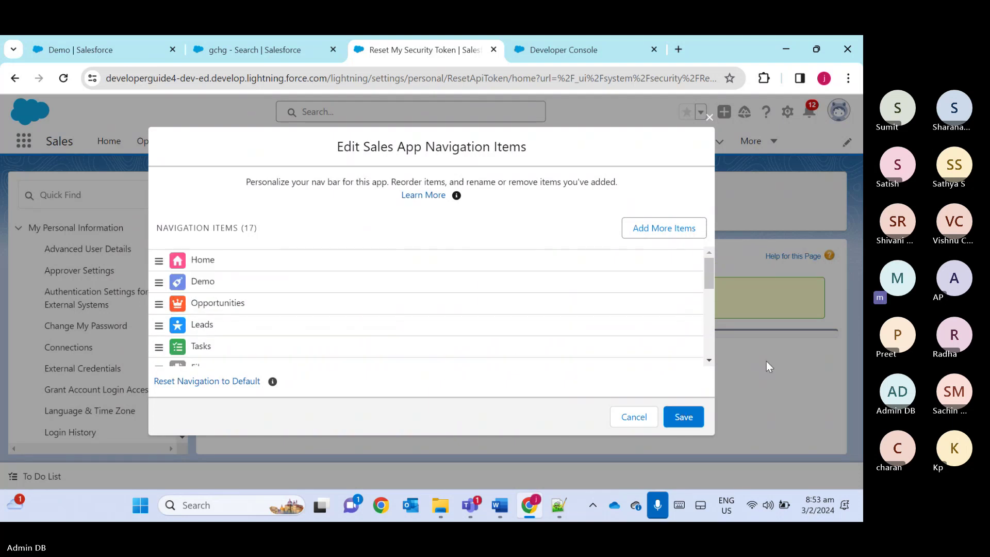
pyautogui.click(687, 418)
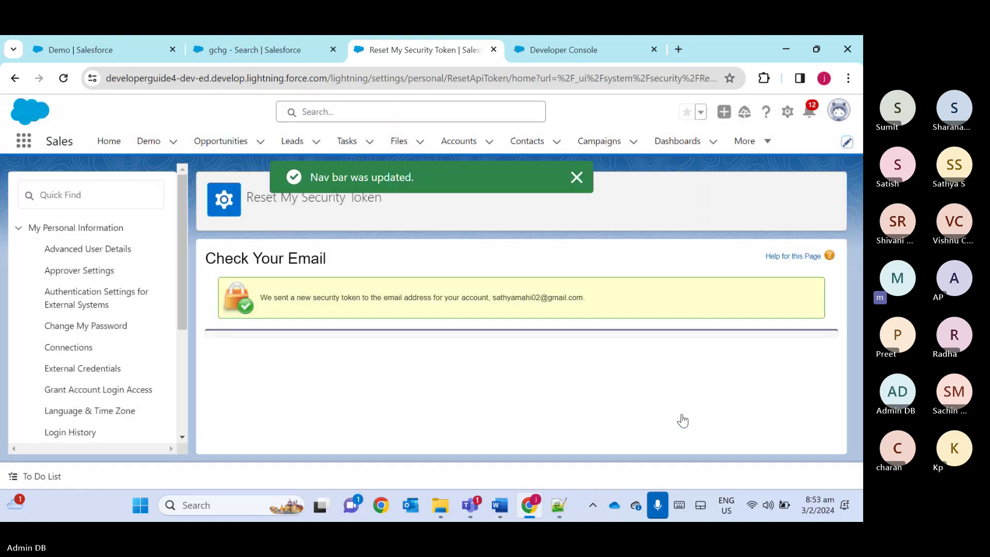
pyautogui.click(157, 144)
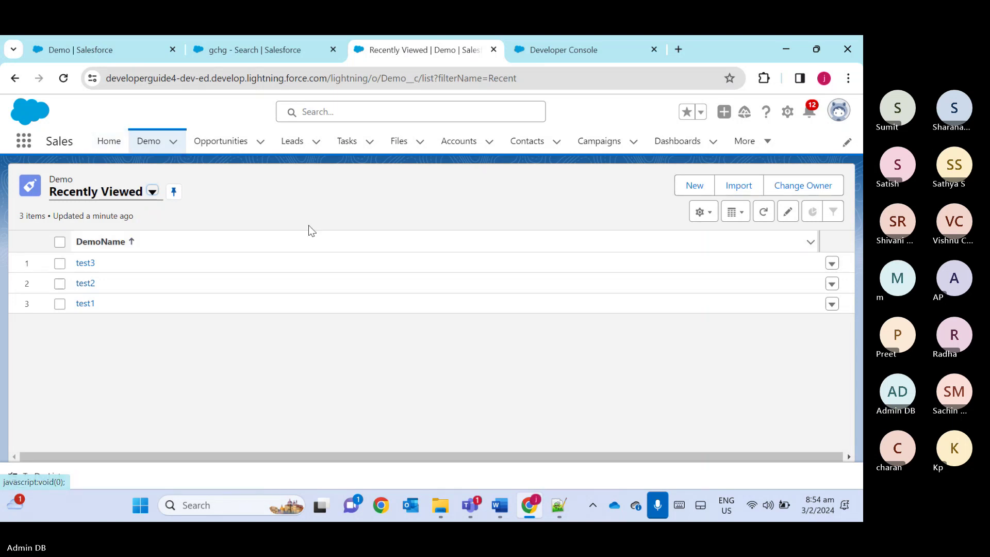
# - Cycle through the Demo setup, gchg search and Demo records tabs, toggling the profile menu
pyautogui.click(122, 54)
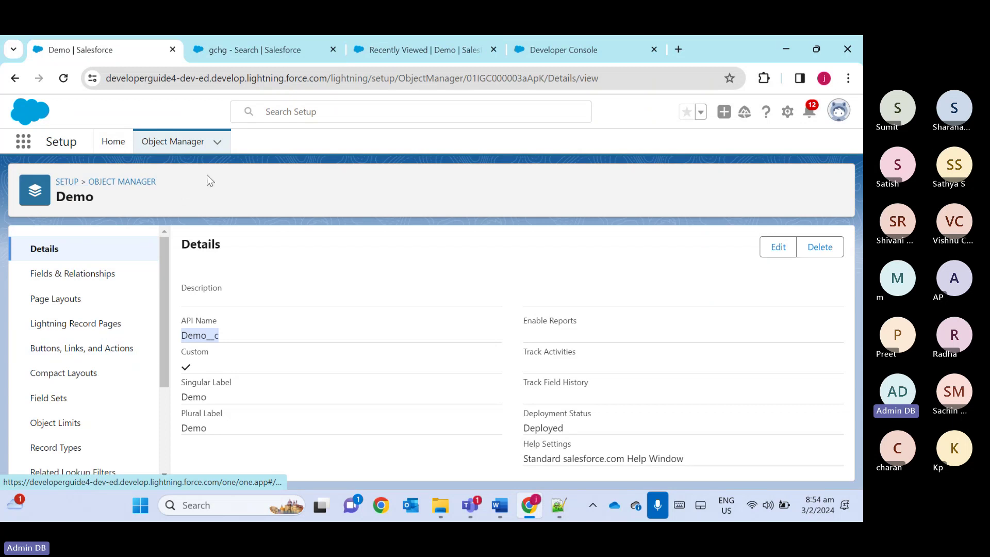
pyautogui.click(279, 52)
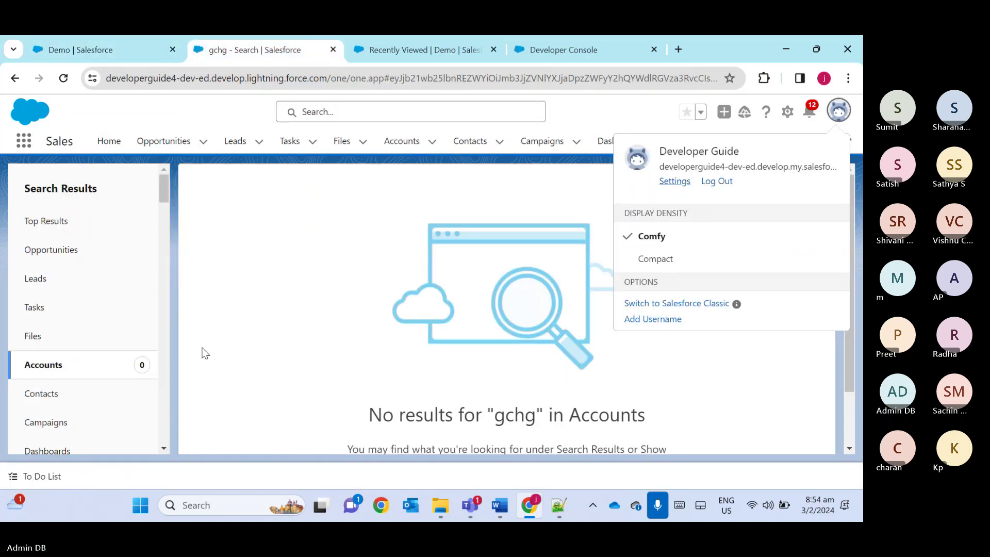
pyautogui.click(564, 191)
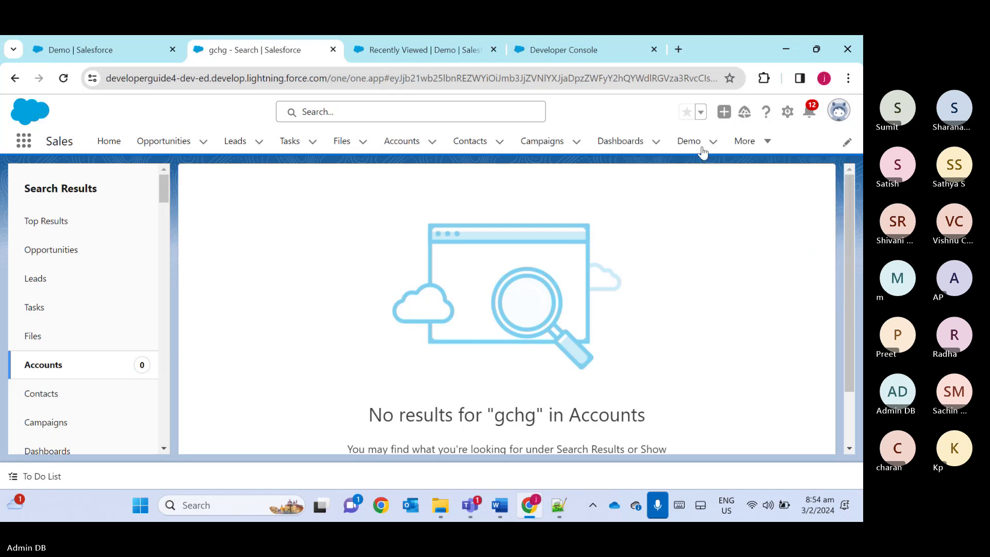
pyautogui.click(838, 112)
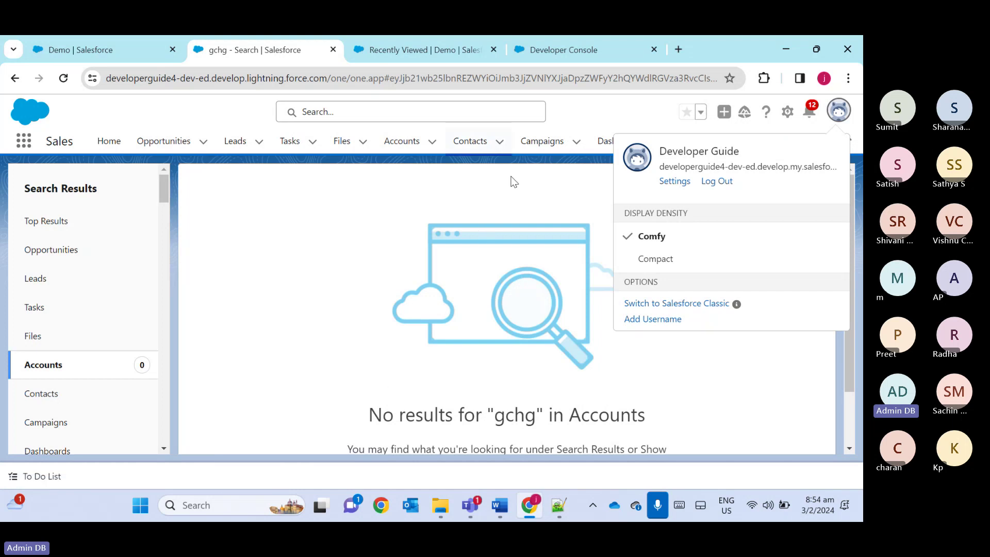
pyautogui.click(426, 52)
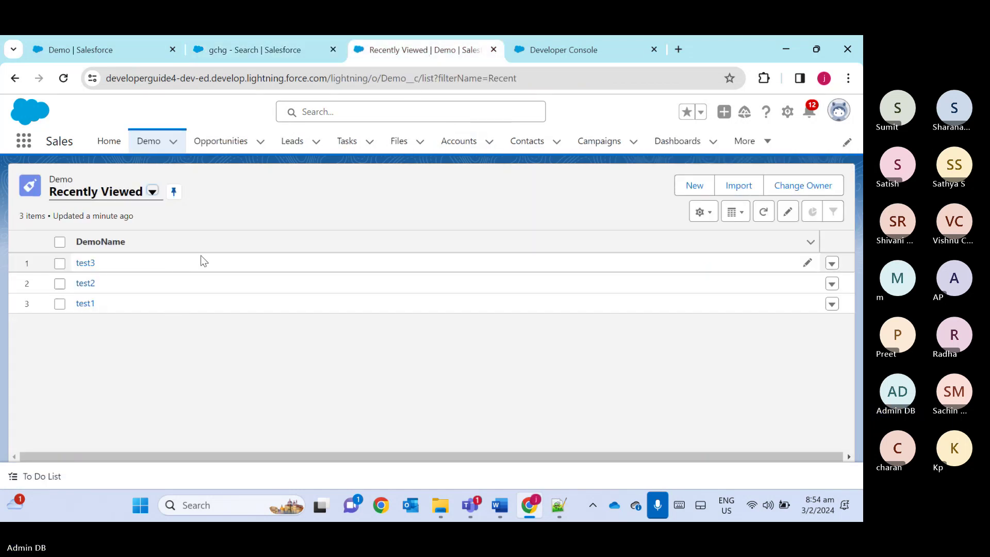
# - Select all of the Developer Console query text, then move on to the gchg search results
pyautogui.click(562, 52)
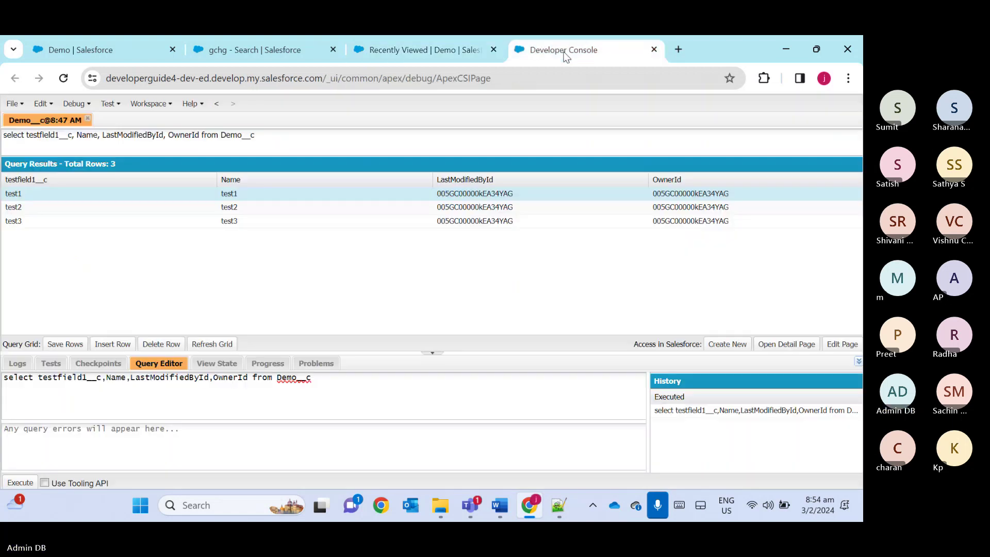
pyautogui.click(449, 56)
pyautogui.click(788, 111)
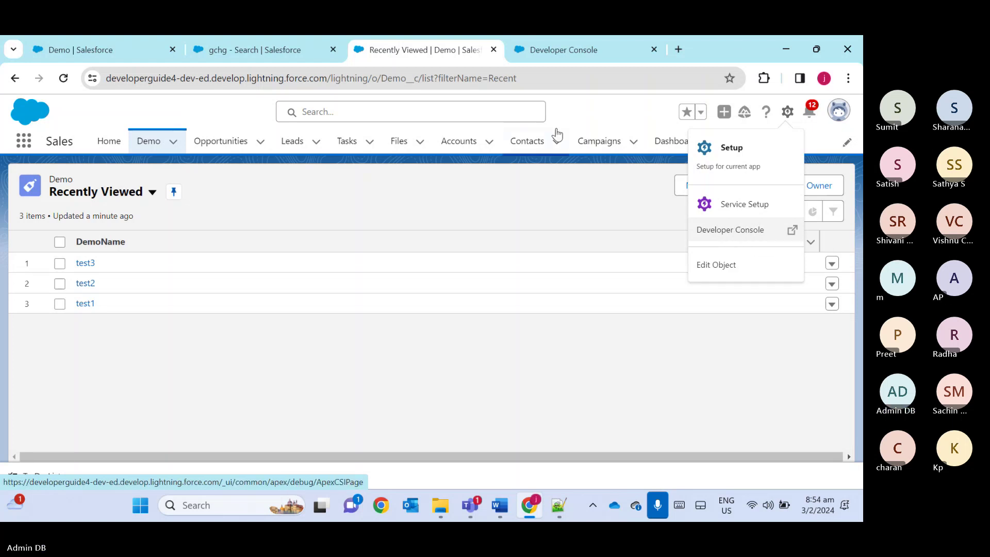
pyautogui.click(574, 56)
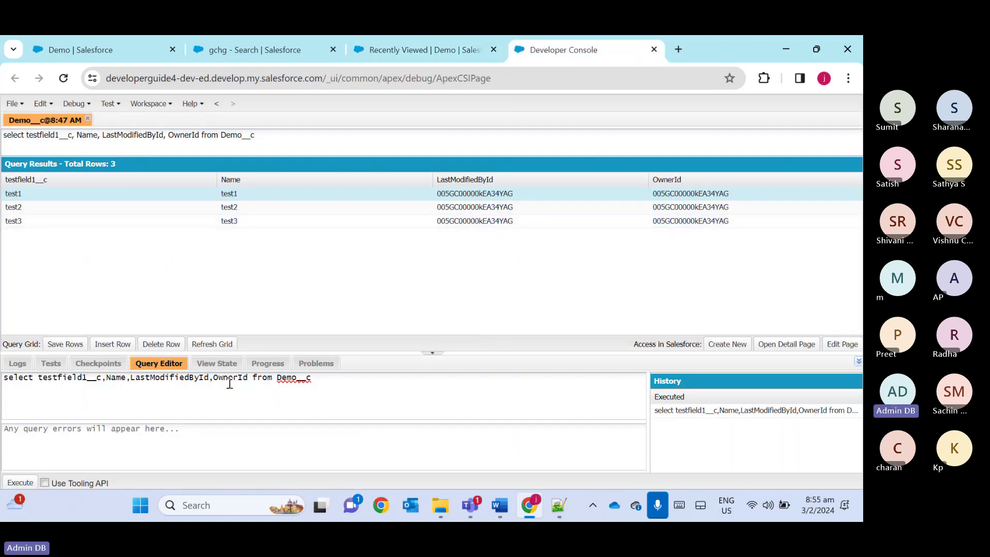
pyautogui.hotkey('ctrl', 'a')
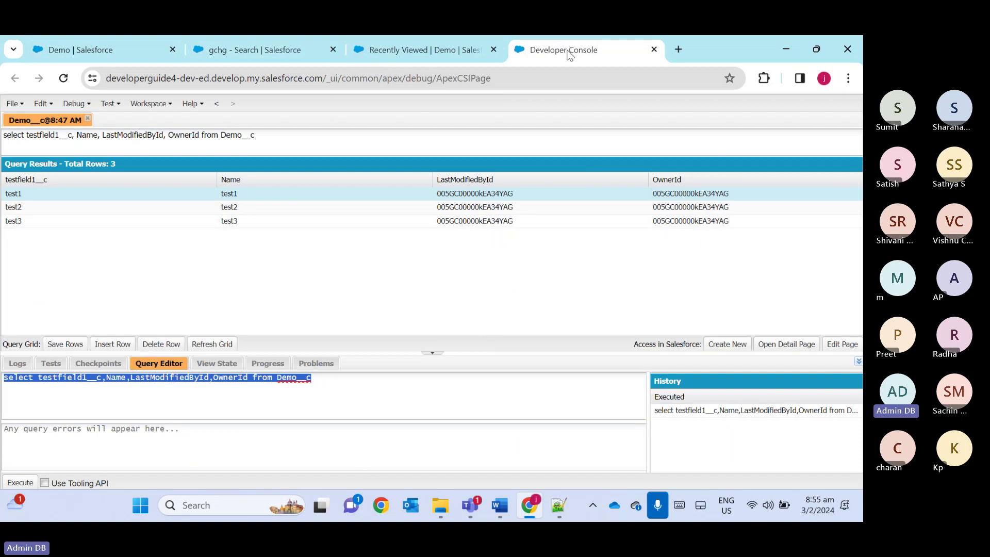
pyautogui.click(423, 53)
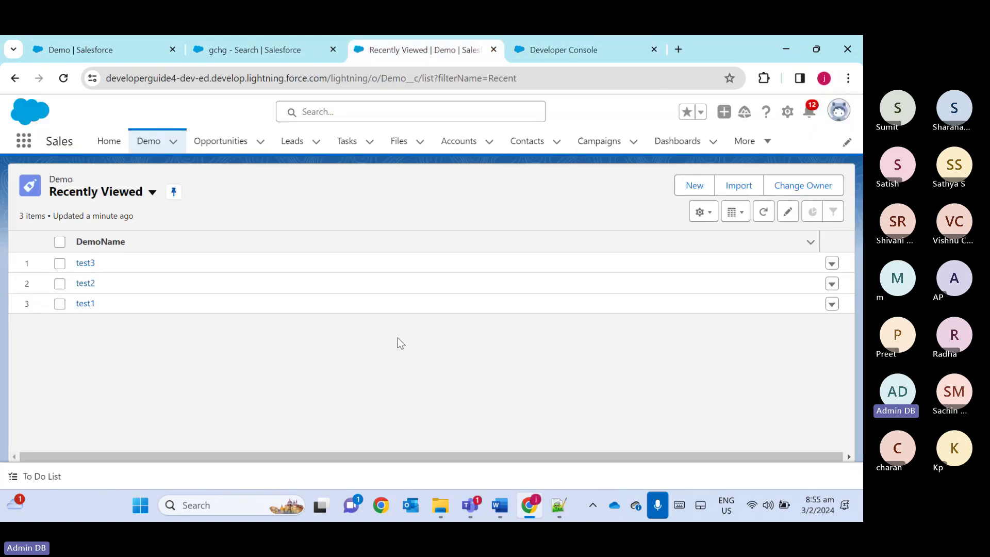
pyautogui.click(241, 48)
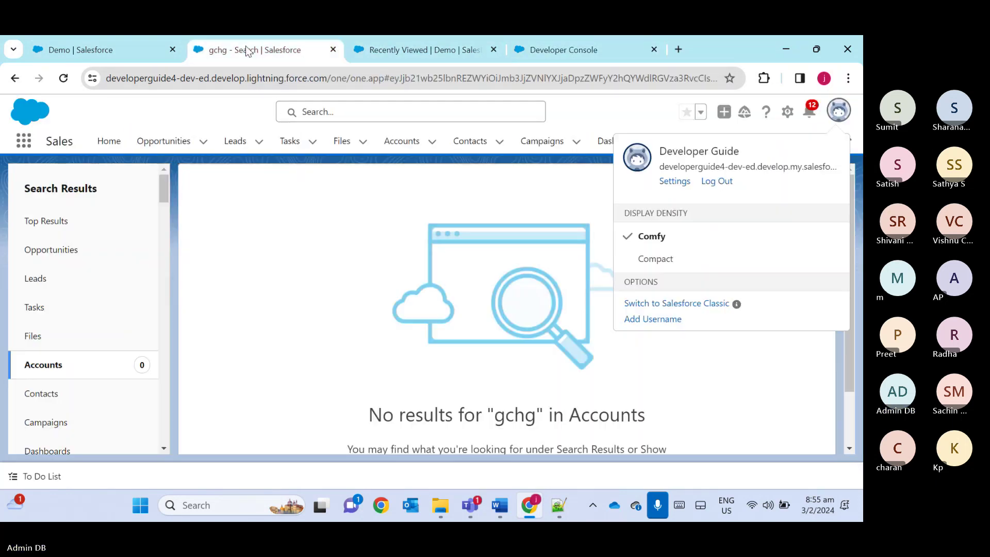
# - From the Demo object's Details page in Object Manager, go to the Setup Home page
pyautogui.click(97, 50)
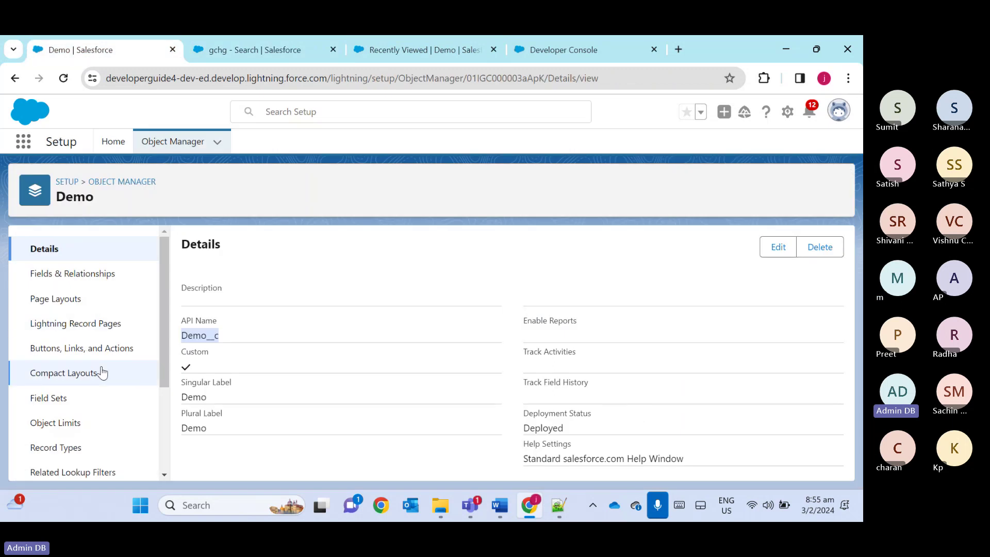
pyautogui.scroll(-3, 103, 373)
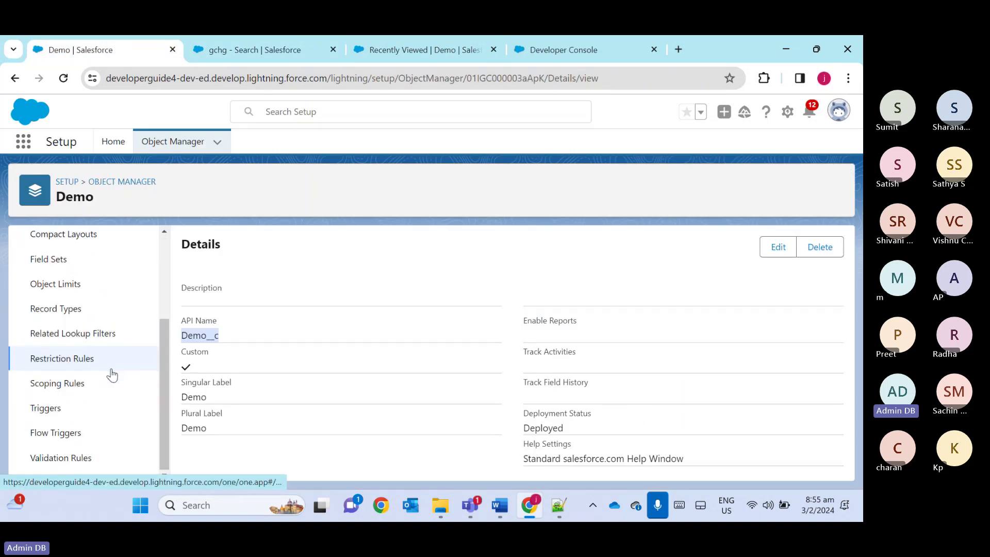
pyautogui.scroll(3, 111, 375)
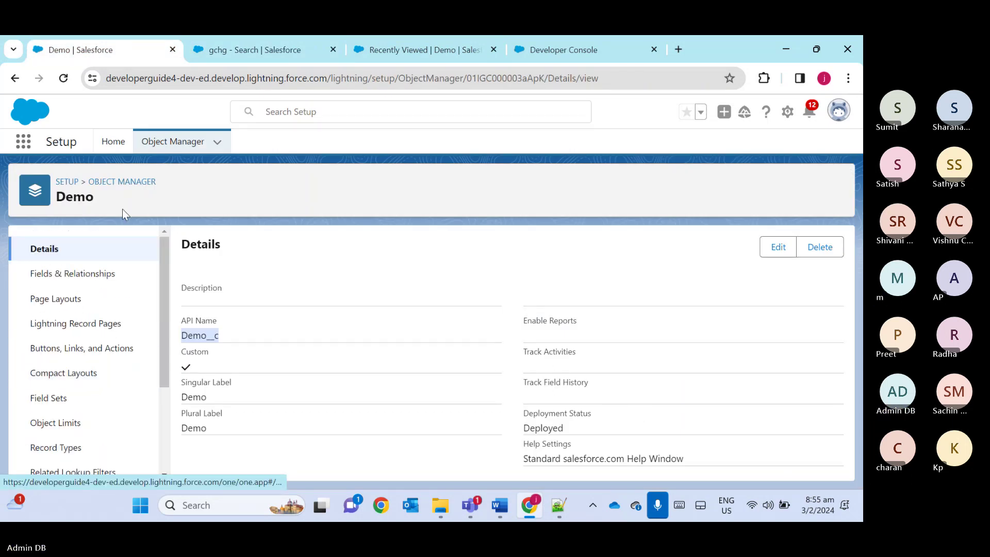
pyautogui.click(67, 183)
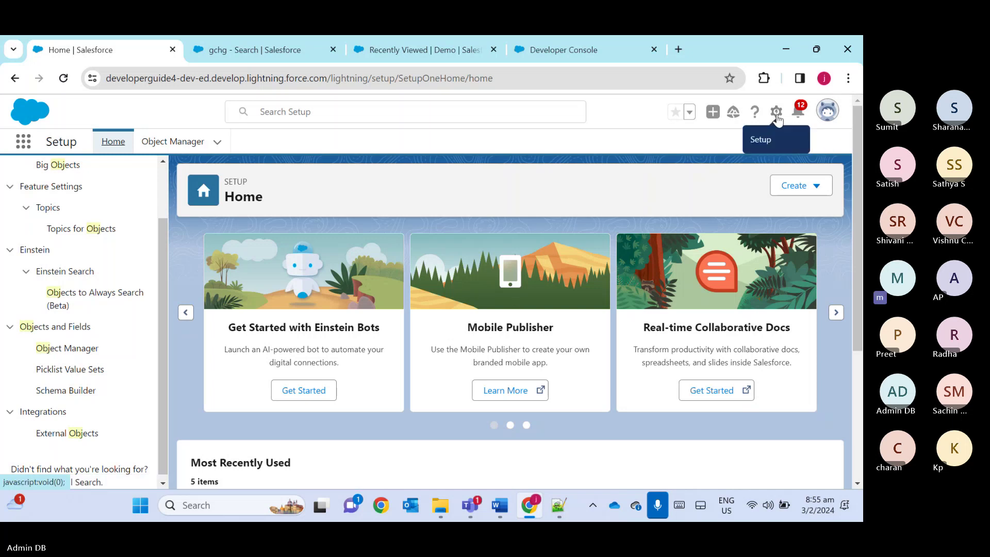
# - Check the avatar and gear menus, then return to the Demo__c query results in Developer Console
pyautogui.click(828, 110)
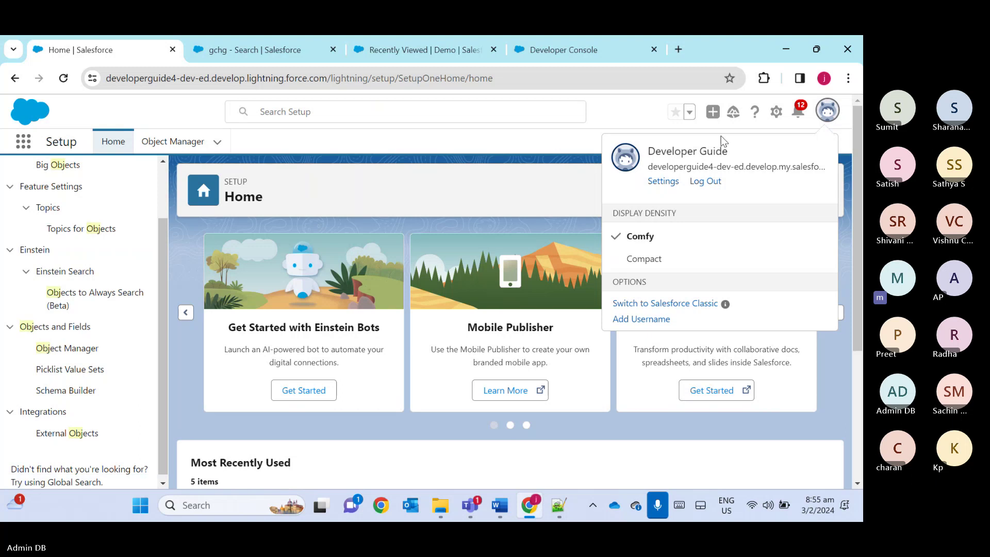
pyautogui.click(776, 112)
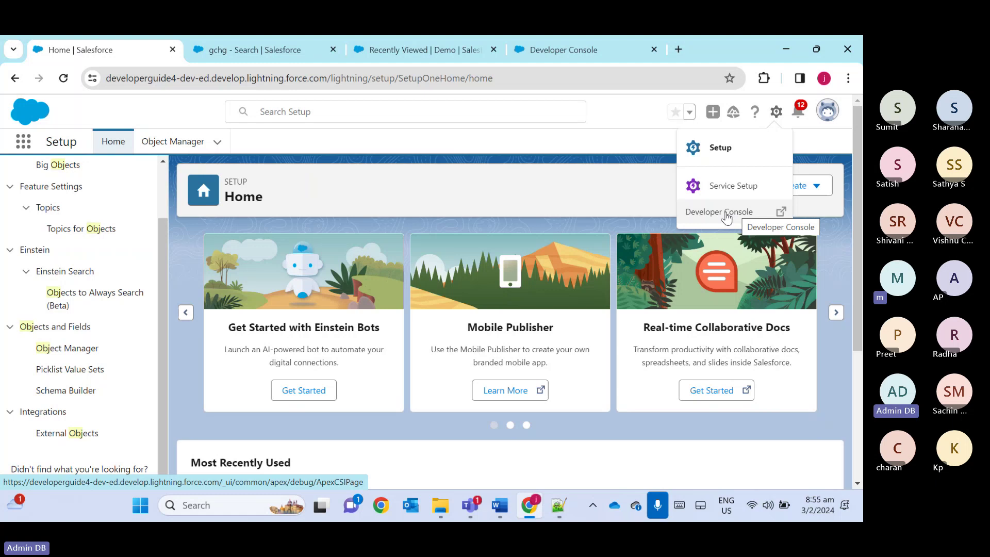
pyautogui.click(579, 52)
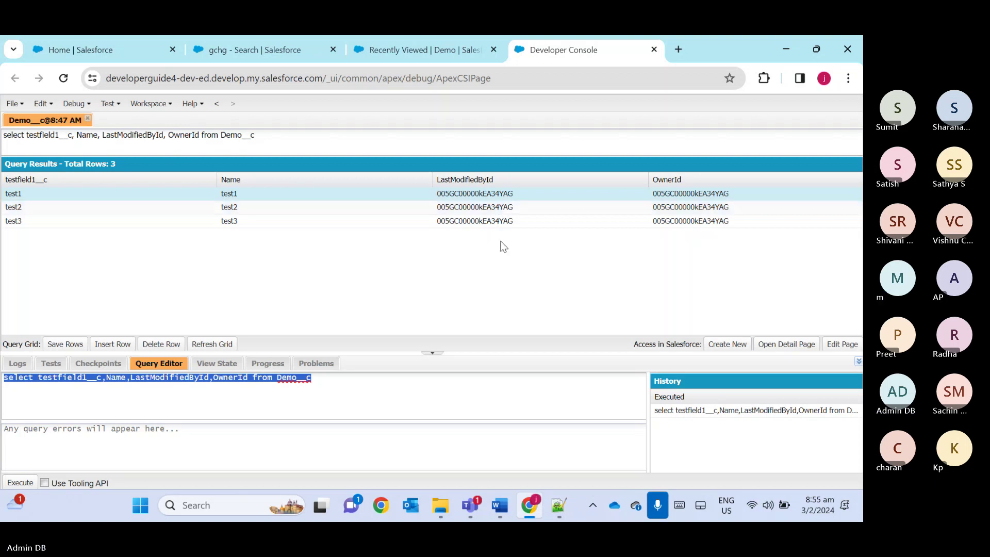
# - Bring the Recently Viewed Demo list with test3, test2 and test1 to the front
pyautogui.click(410, 58)
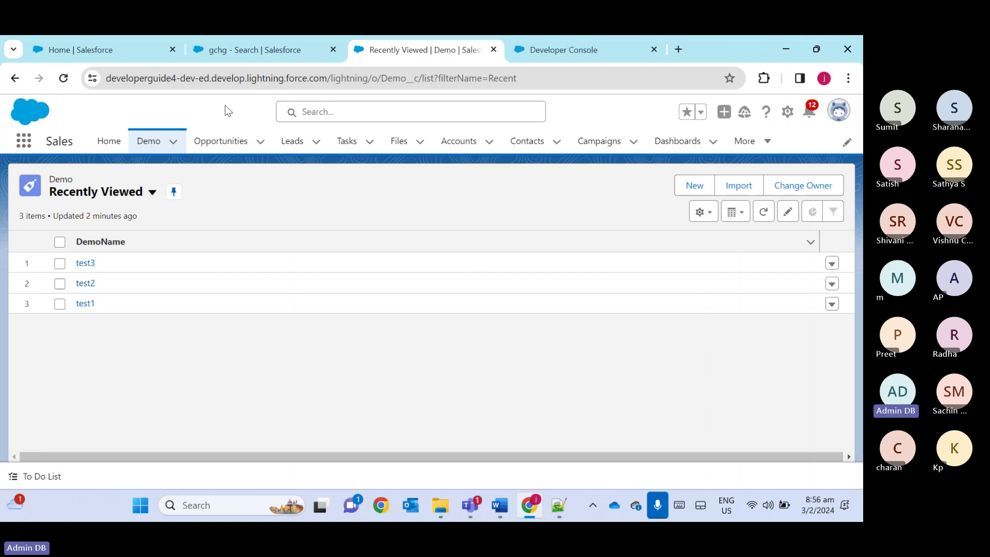
# - Go to the Setup Home tab, scroll through Most Recently Used, and bring up the Teams window previews
pyautogui.click(257, 55)
pyautogui.click(125, 58)
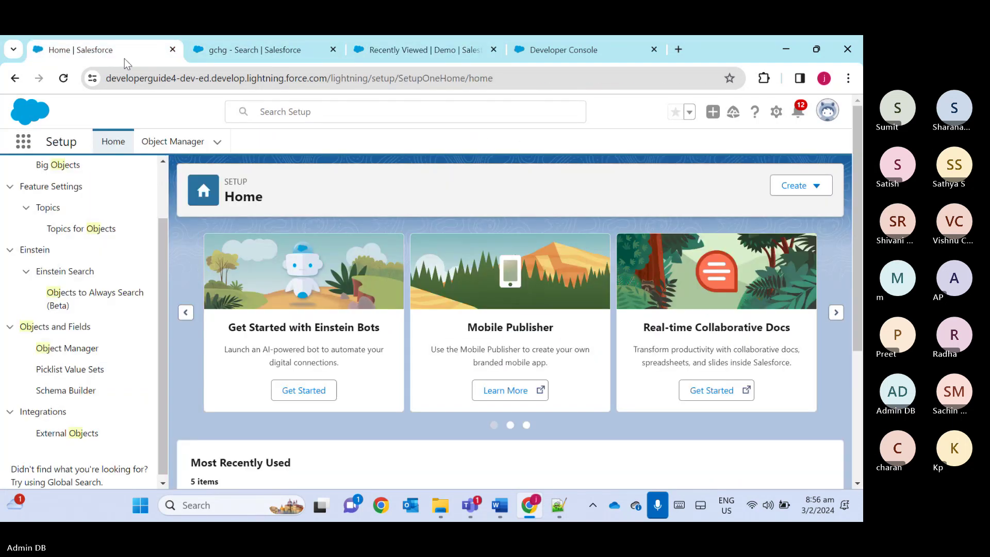
pyautogui.scroll(-4, 354, 269)
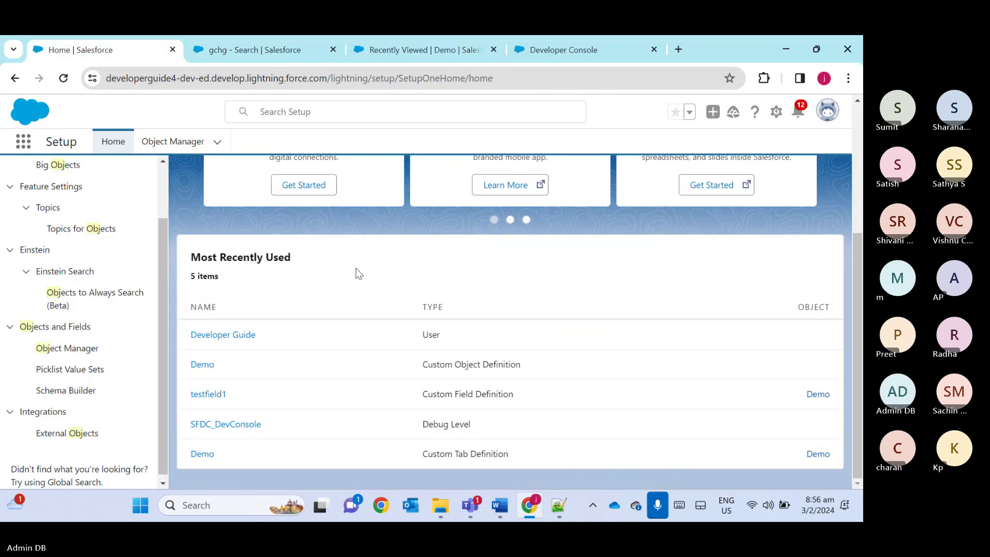
pyautogui.scroll(4, 355, 269)
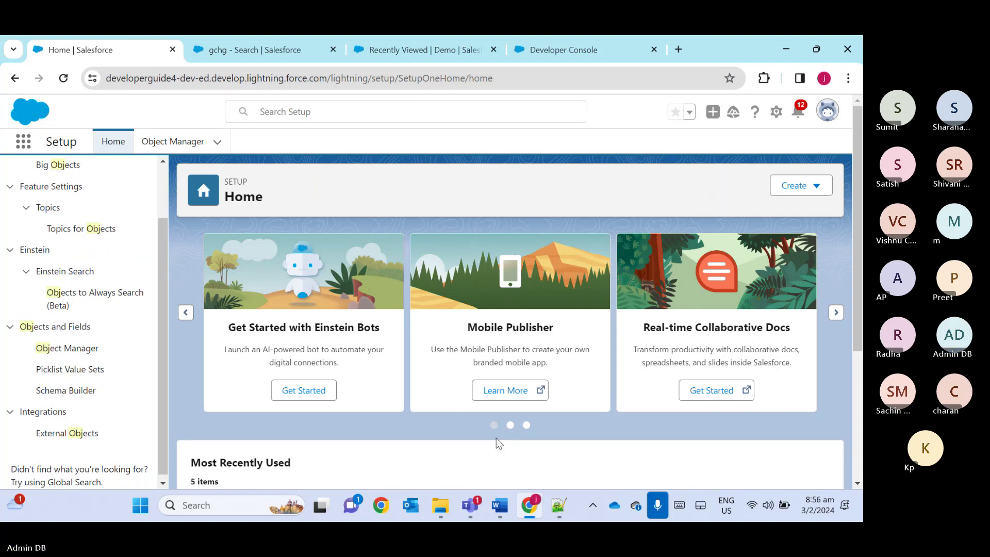
pyautogui.moveTo(470, 509)
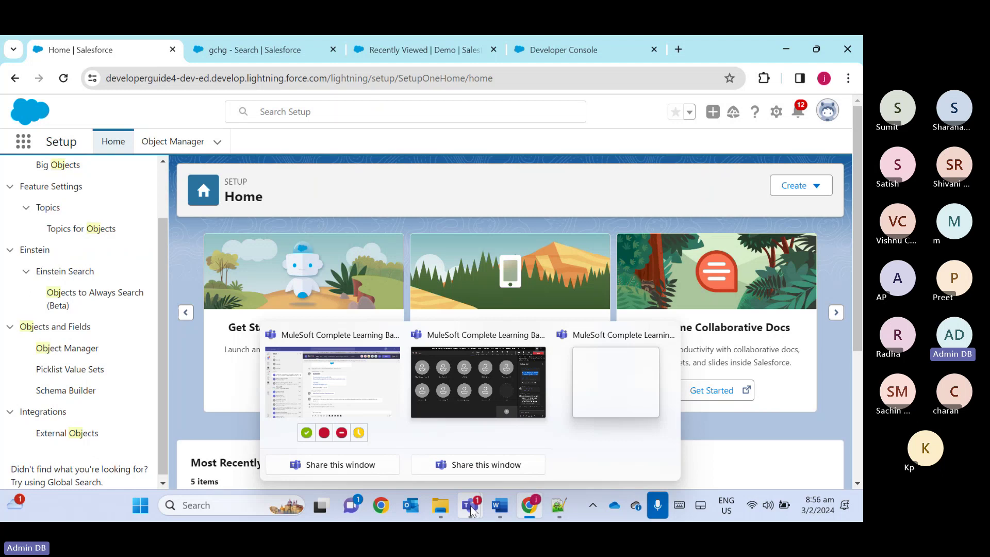
# - Bring the Teams meeting forward and choose Stop recording under More > Record and transcribe
pyautogui.click(473, 402)
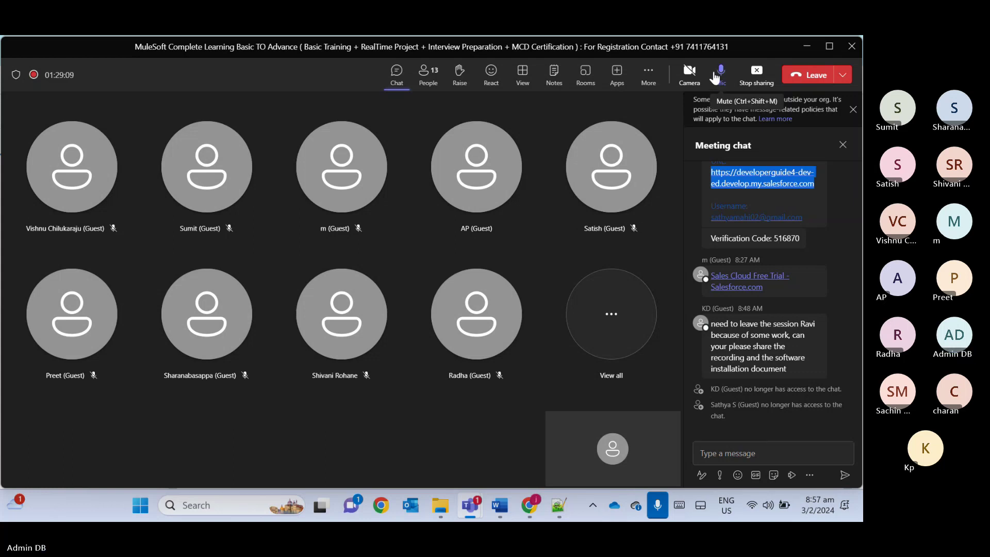
pyautogui.click(649, 77)
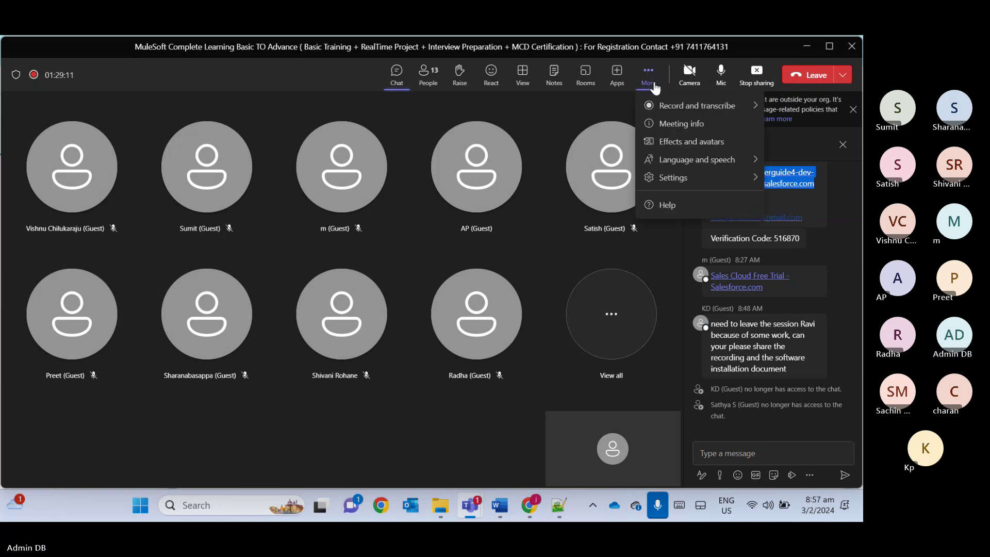
pyautogui.moveTo(658, 106)
pyautogui.click(566, 111)
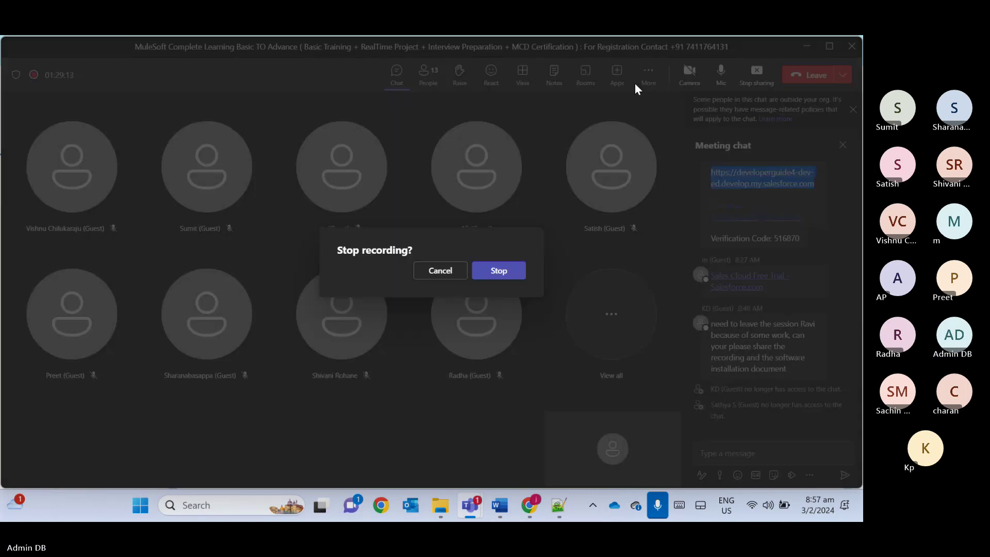